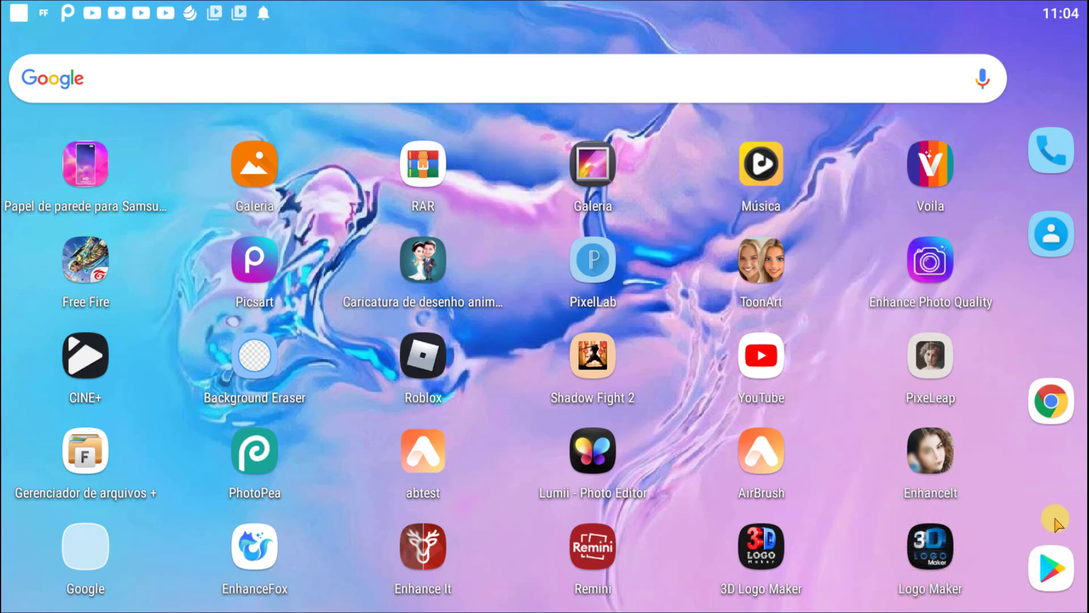
# Search Play Store for 'vector ink' and confirm Vector Ink: Ilustrador SVG is installed
pyautogui.click(1048, 574)
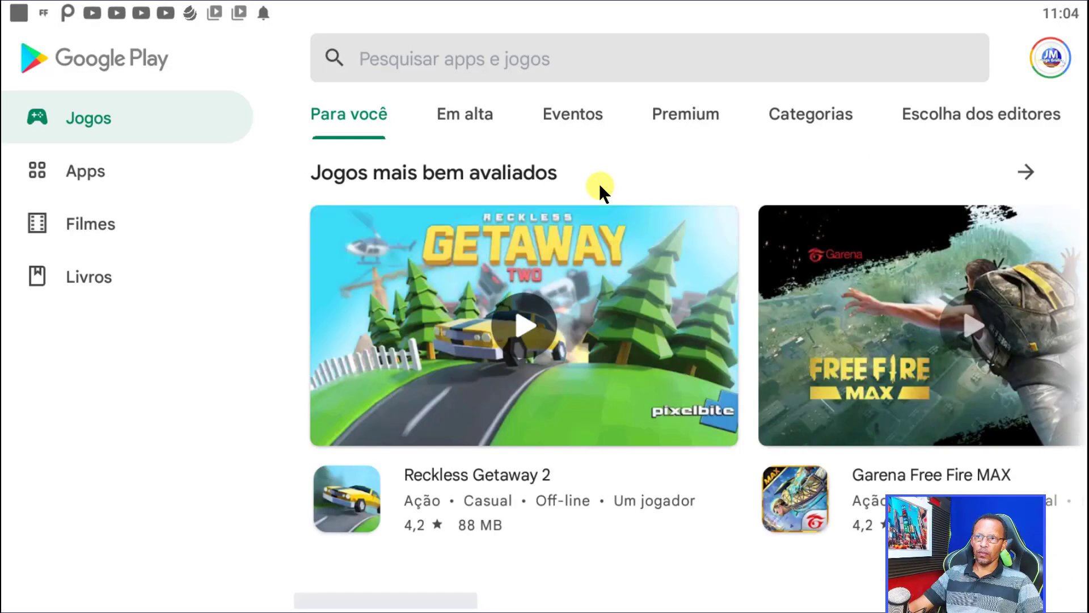
pyautogui.click(493, 60)
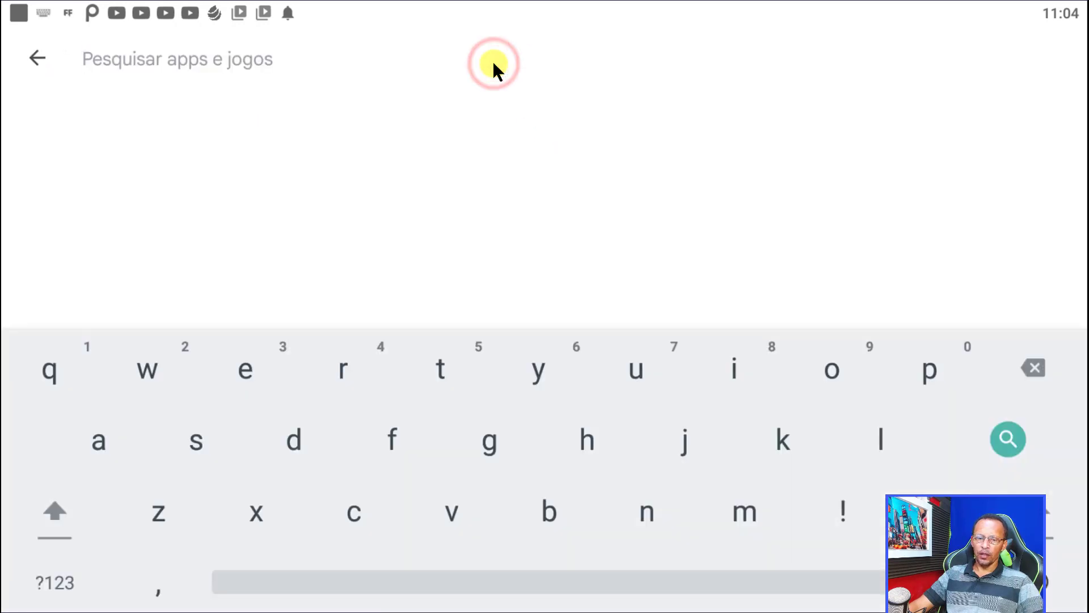
pyautogui.write('vec')
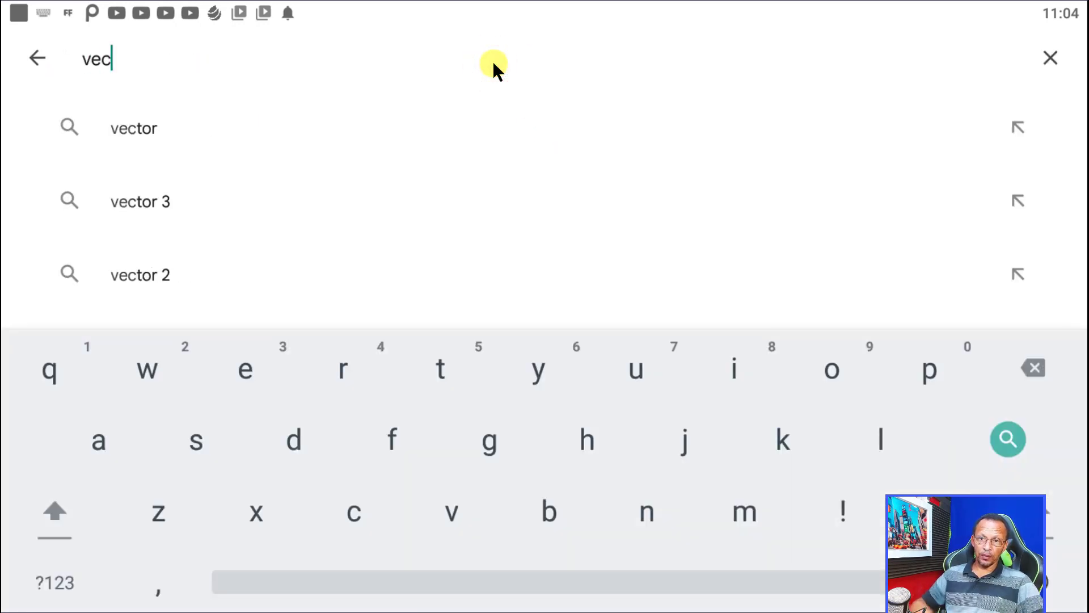
pyautogui.write('tor inkr')
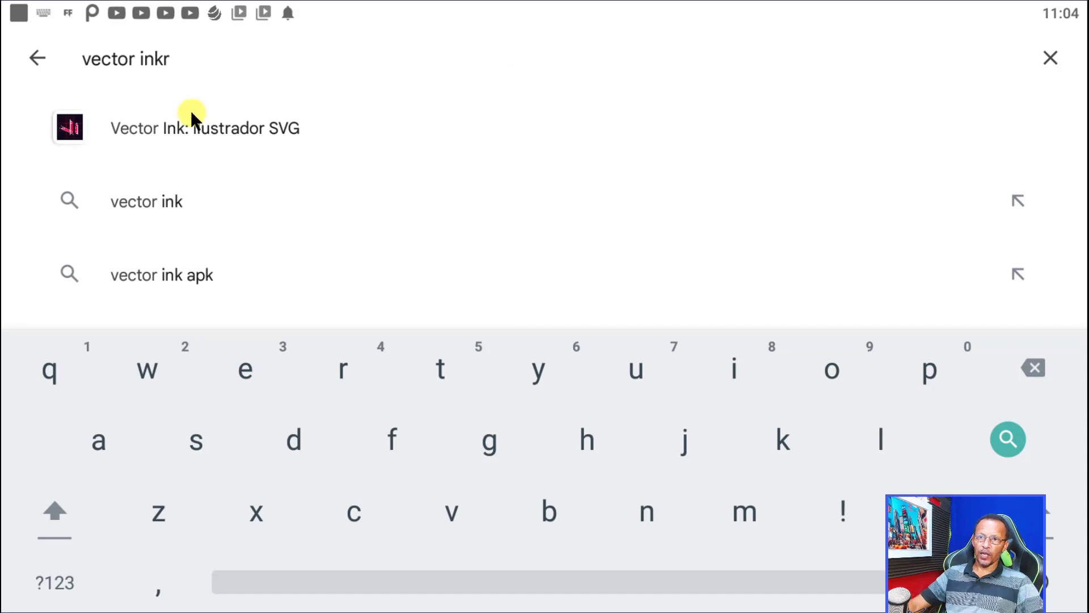
pyautogui.click(159, 124)
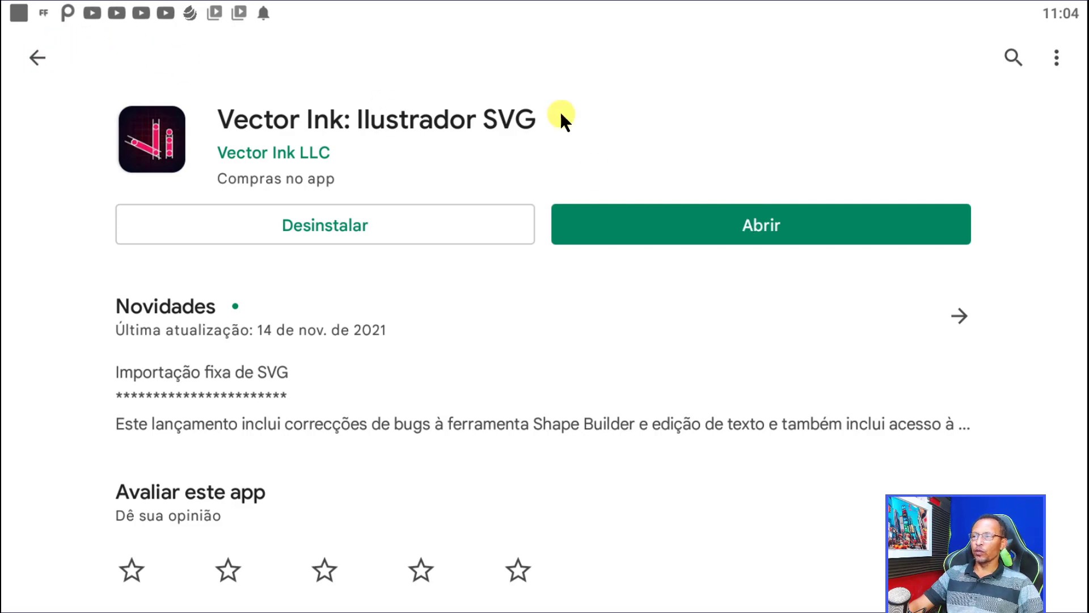
pyautogui.click(34, 59)
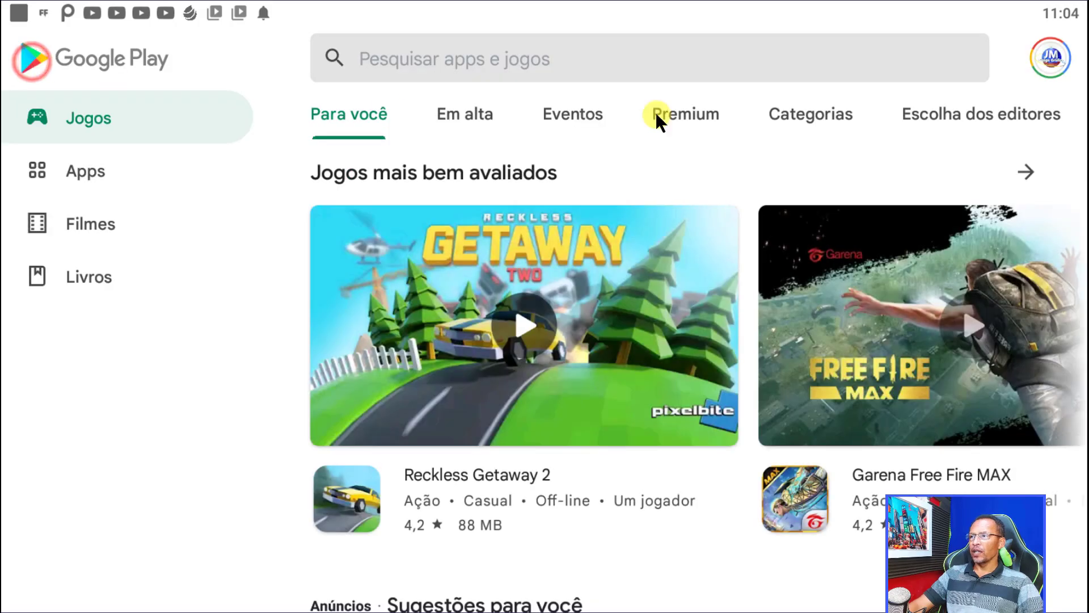
# Open the account's Pagamentos e assinaturas page from the profile menu
pyautogui.click(1048, 61)
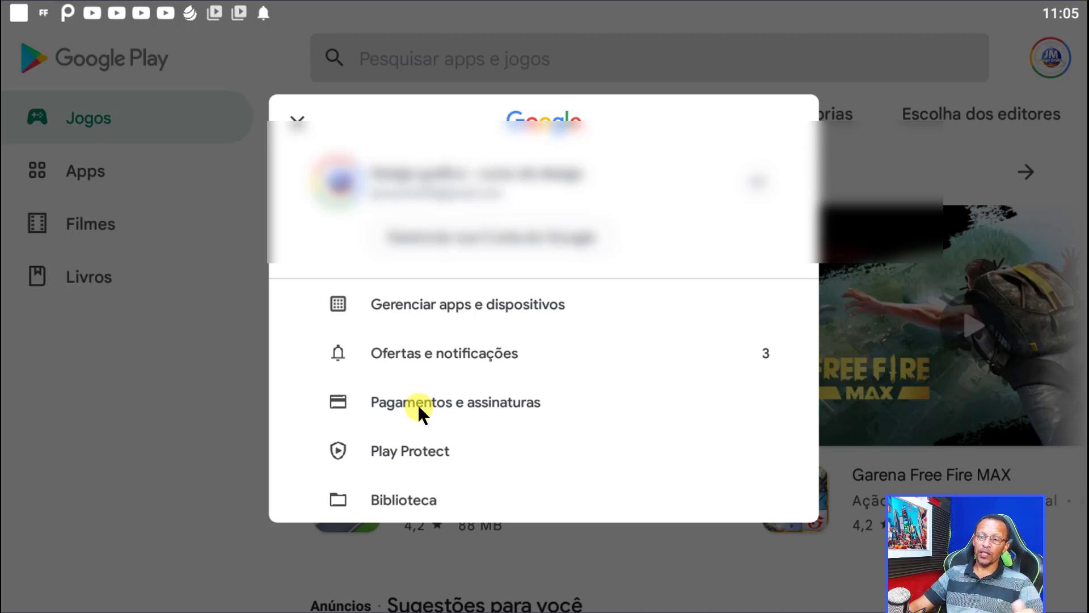
pyautogui.click(417, 404)
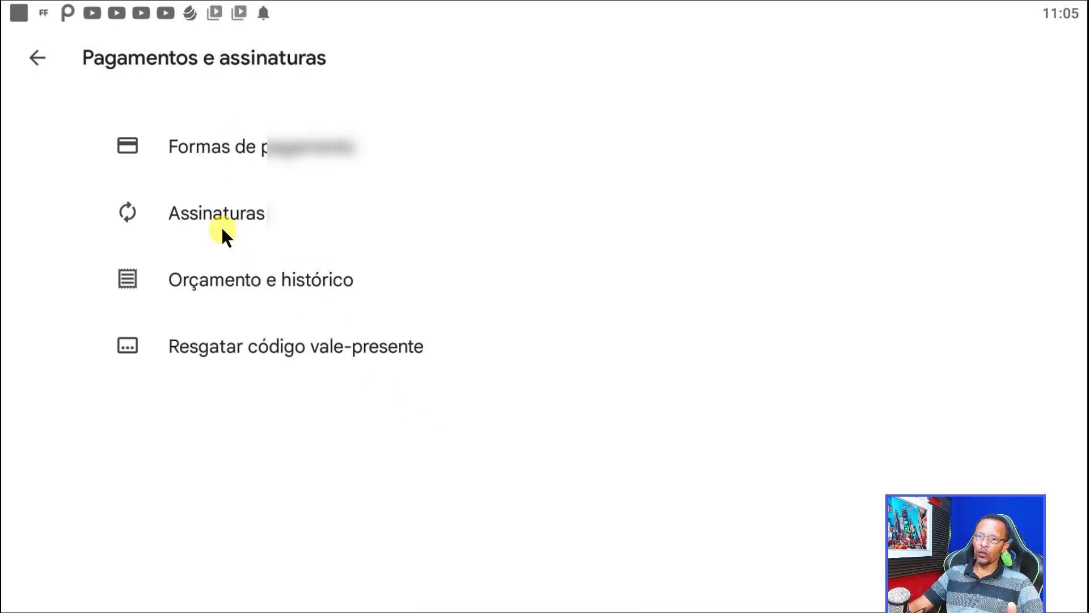
pyautogui.click(233, 278)
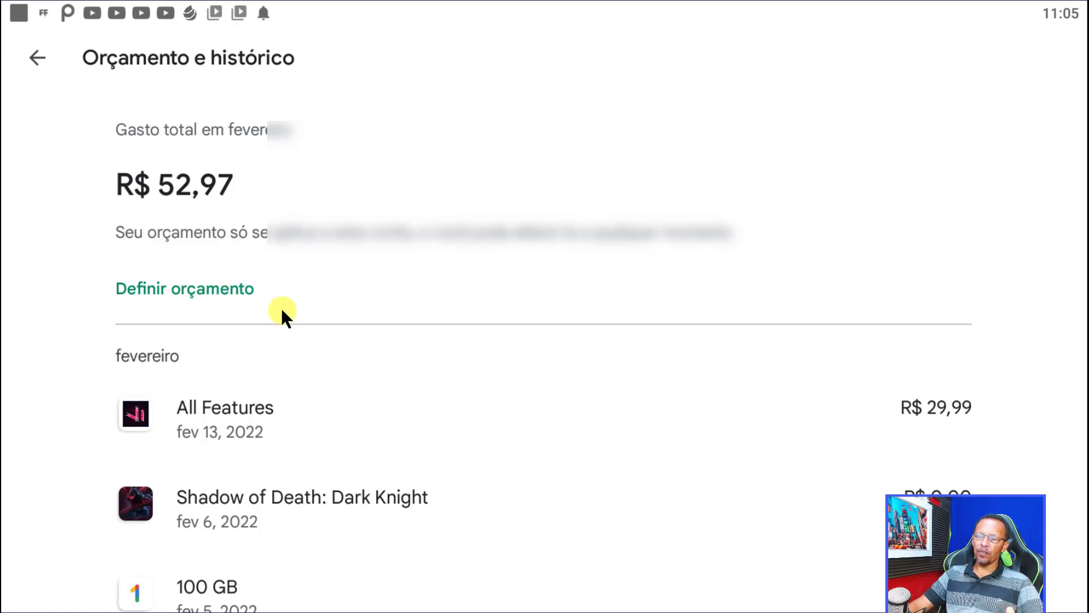
pyautogui.scroll(-2, 282, 313)
pyautogui.scroll(-3, 306, 333)
pyautogui.scroll(3, 219, 137)
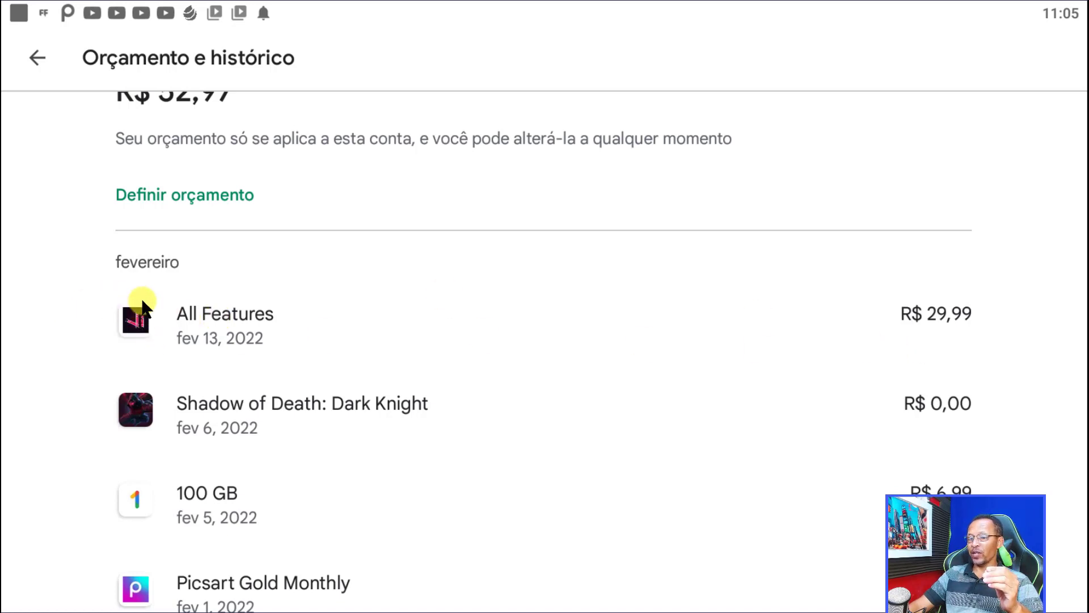
pyautogui.scroll(-3, 136, 309)
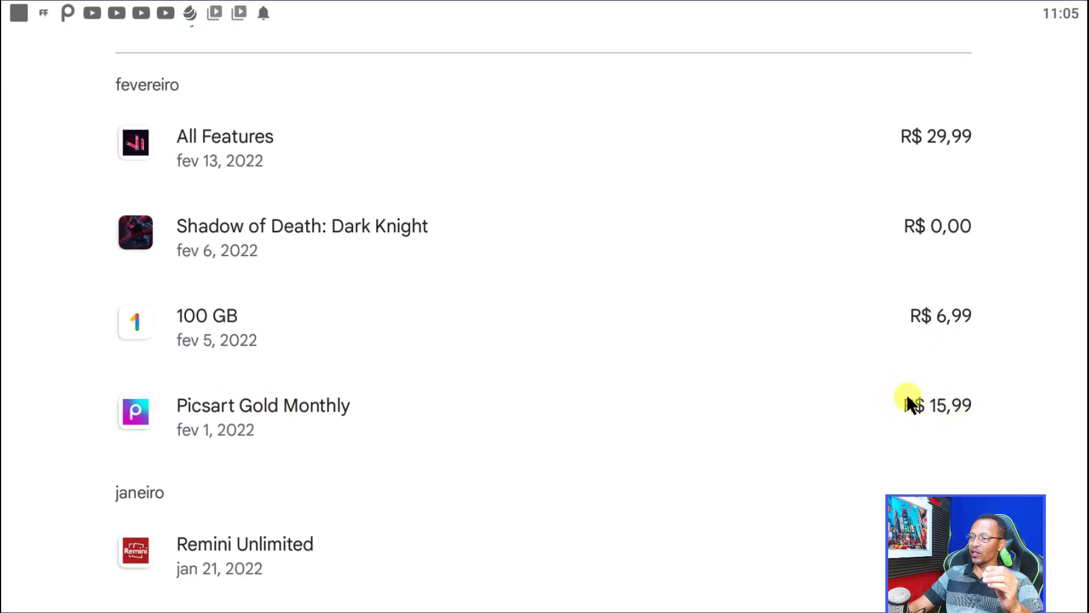
pyautogui.scroll(-3, 919, 335)
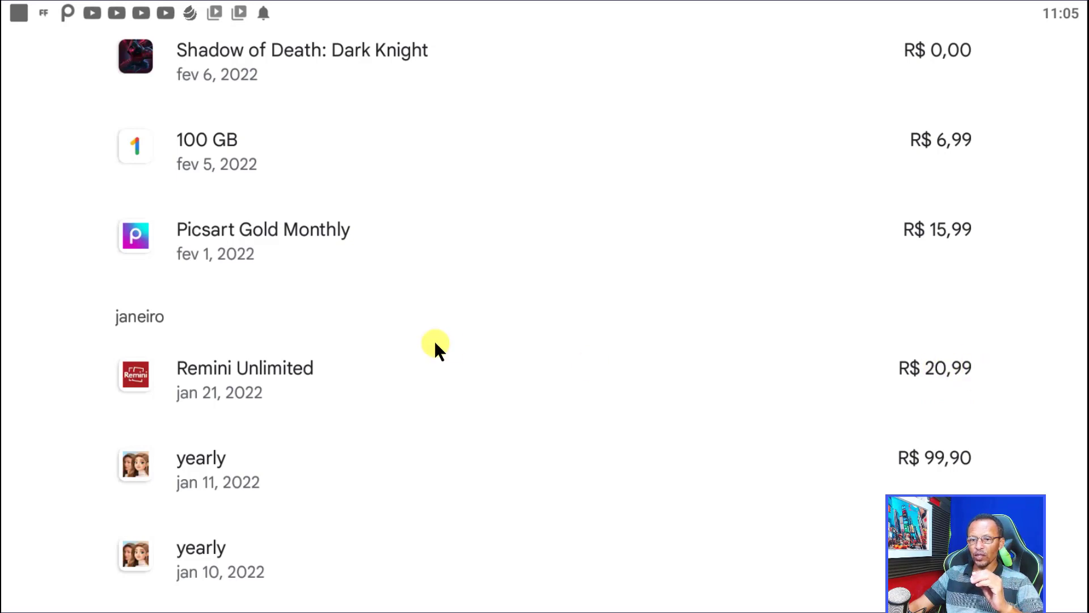
pyautogui.scroll(5, 863, 379)
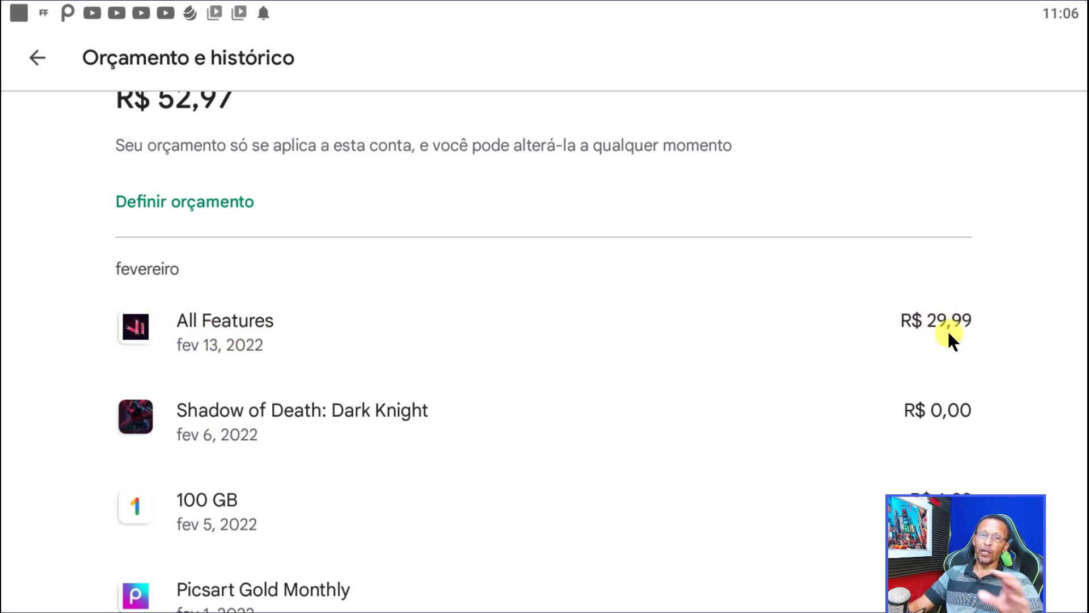
pyautogui.scroll(-3, 608, 303)
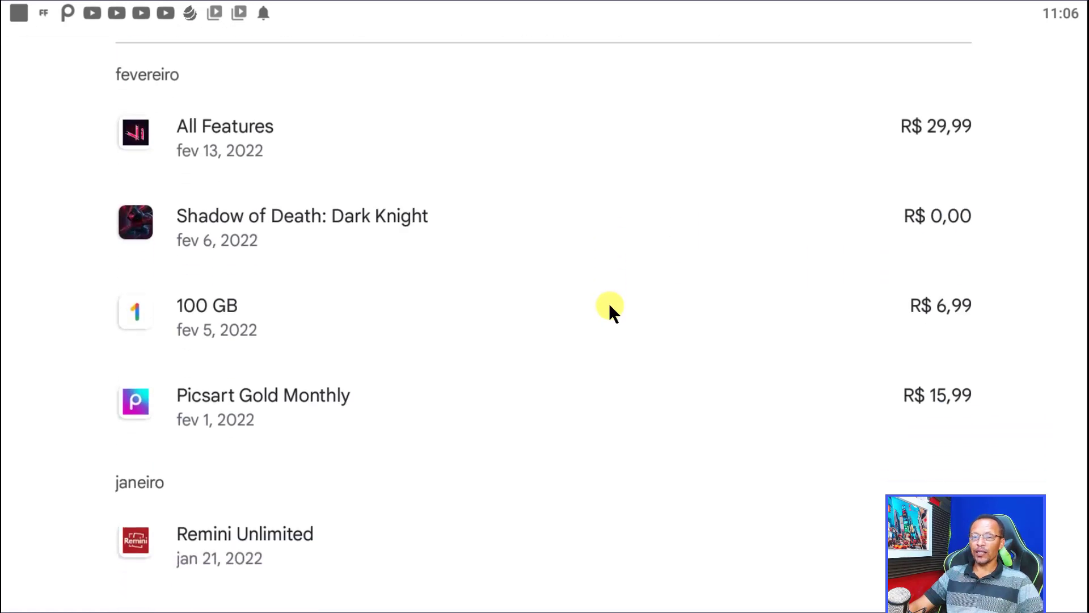
pyautogui.scroll(-4, 608, 303)
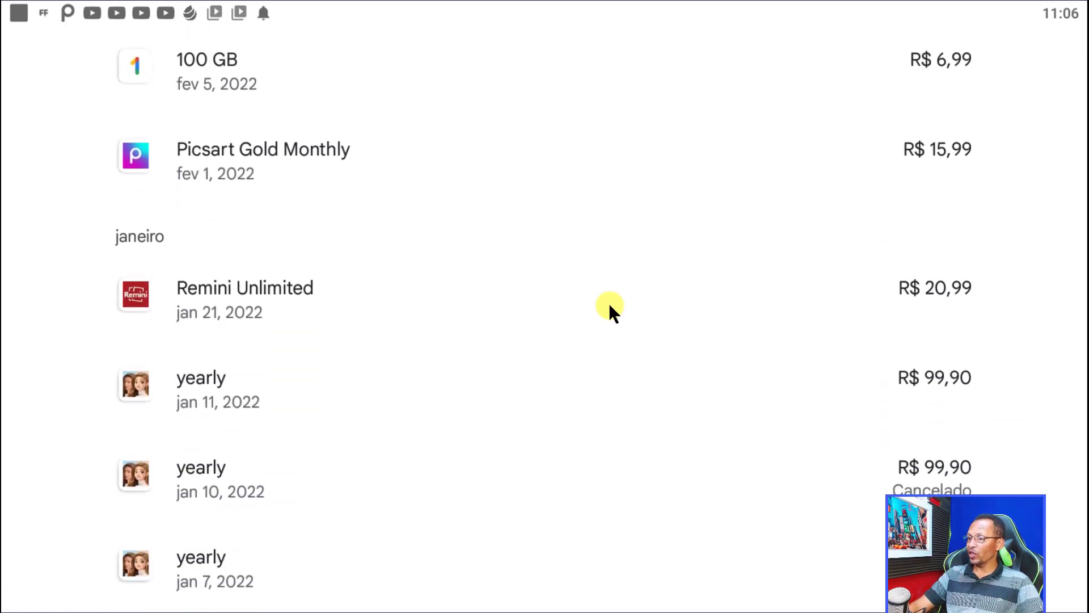
pyautogui.scroll(-3, 608, 302)
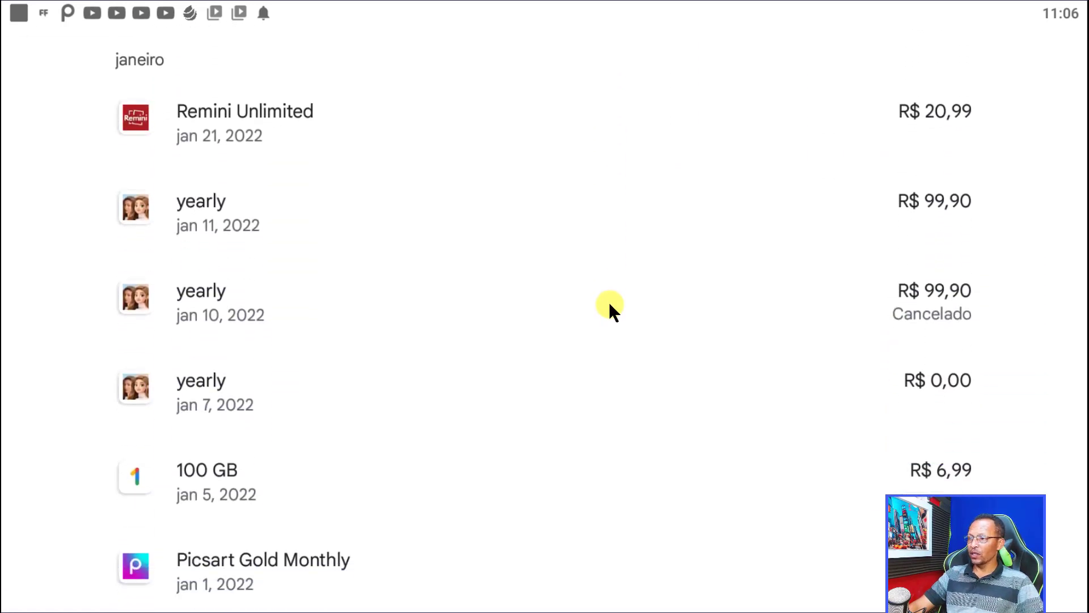
pyautogui.scroll(2, 608, 302)
pyautogui.scroll(5, 609, 302)
pyautogui.scroll(5, 609, 302)
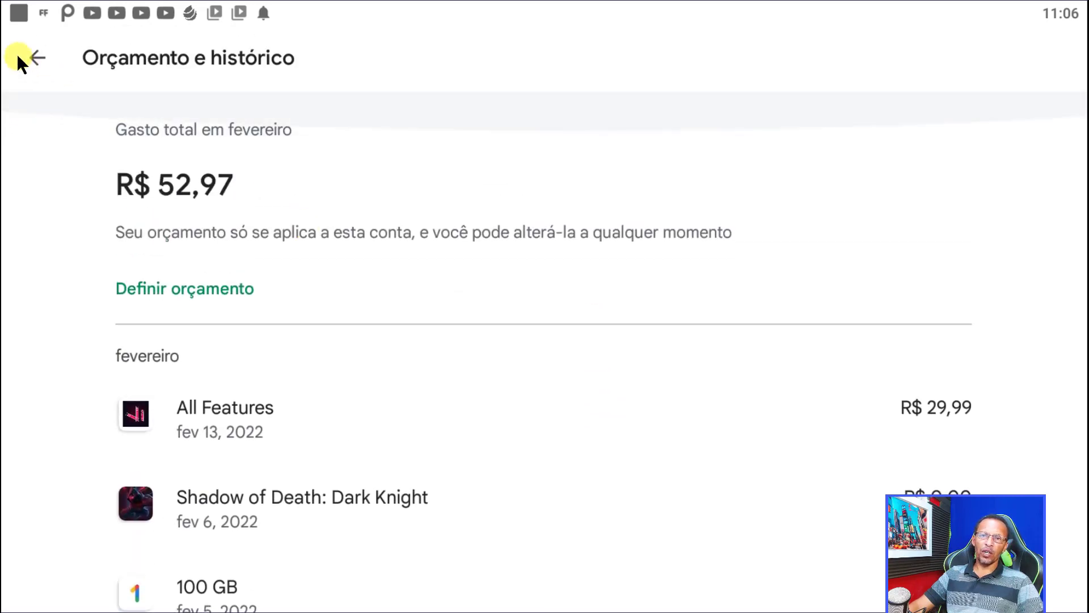
pyautogui.click(31, 59)
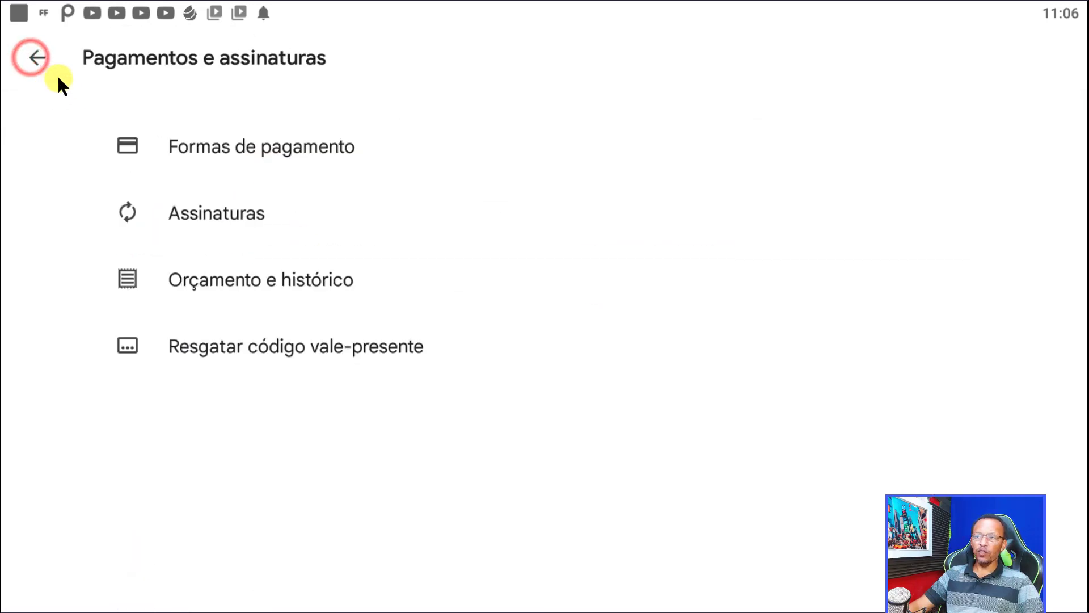
# Close Play Store, keep Nova Launcher as the home screen, and launch vectorInk
pyautogui.hotkey('alt', 'Tab')
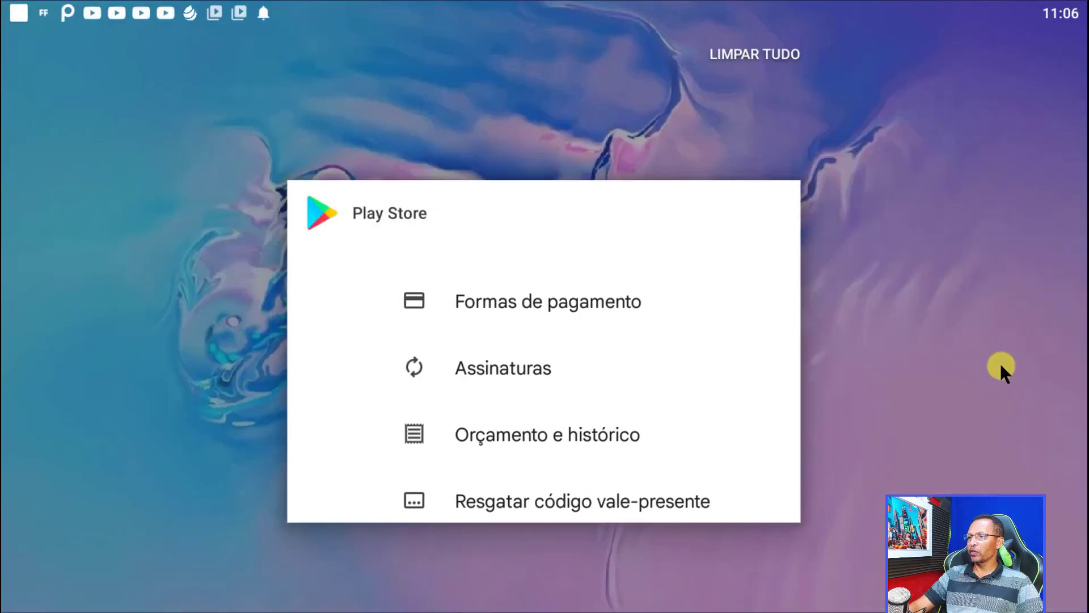
pyautogui.click(771, 208)
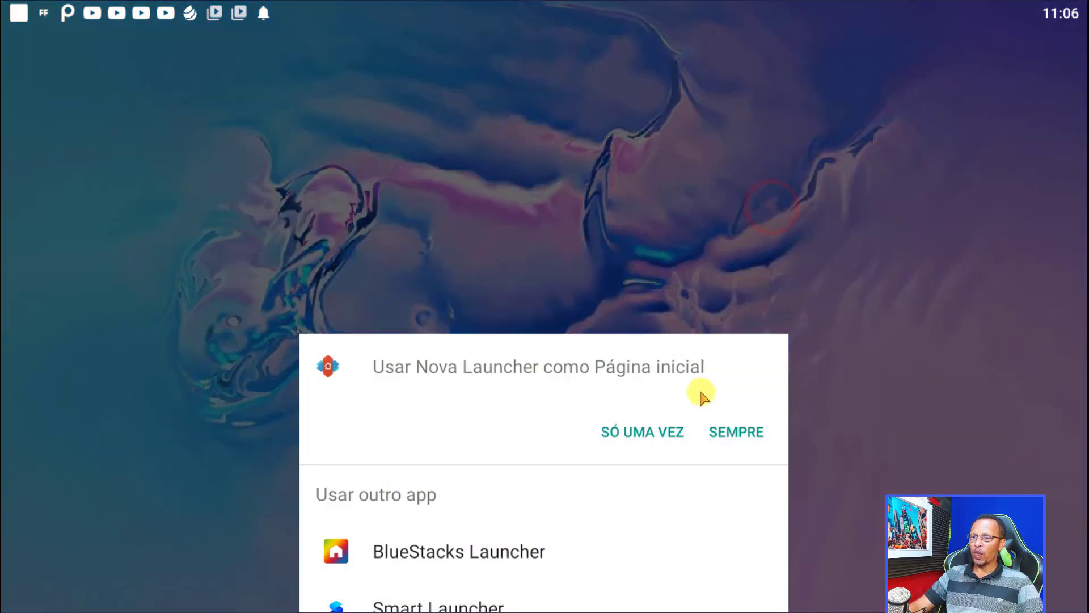
pyautogui.click(728, 433)
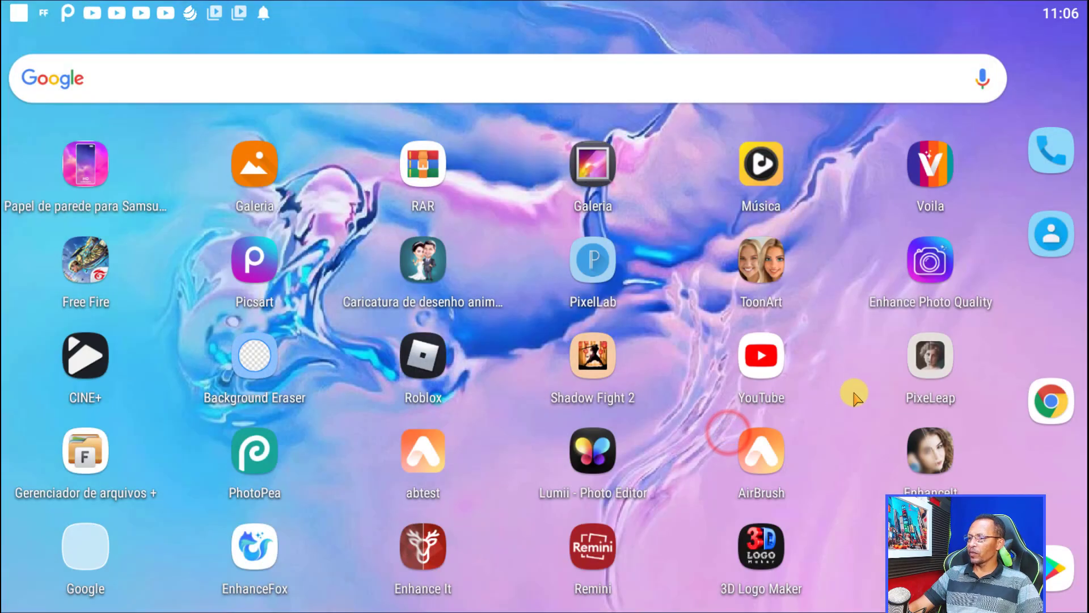
pyautogui.moveTo(876, 389); pyautogui.dragTo(864, 391)
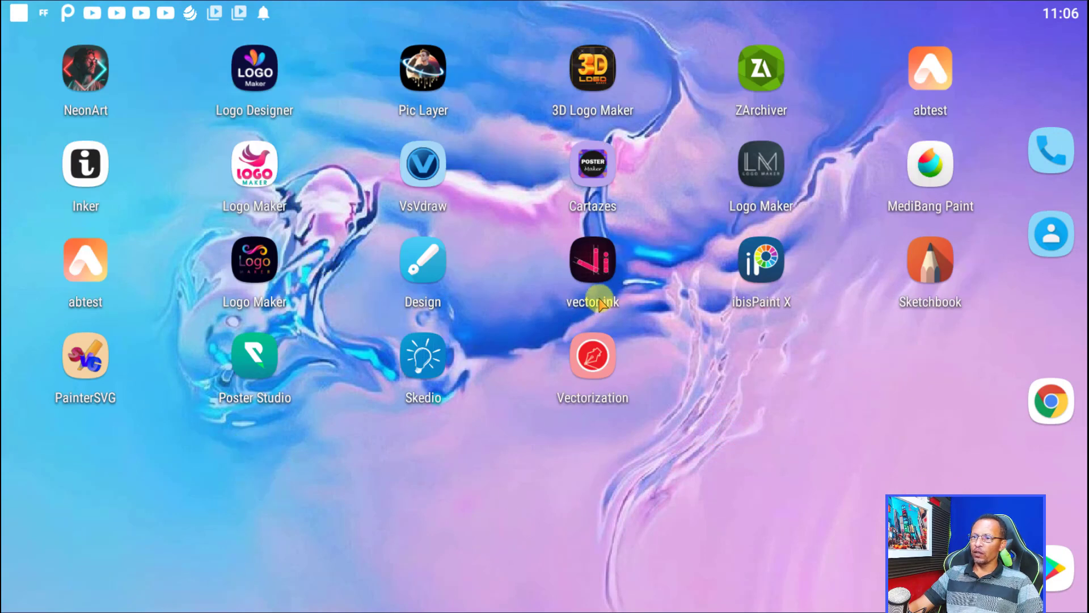
pyautogui.click(598, 262)
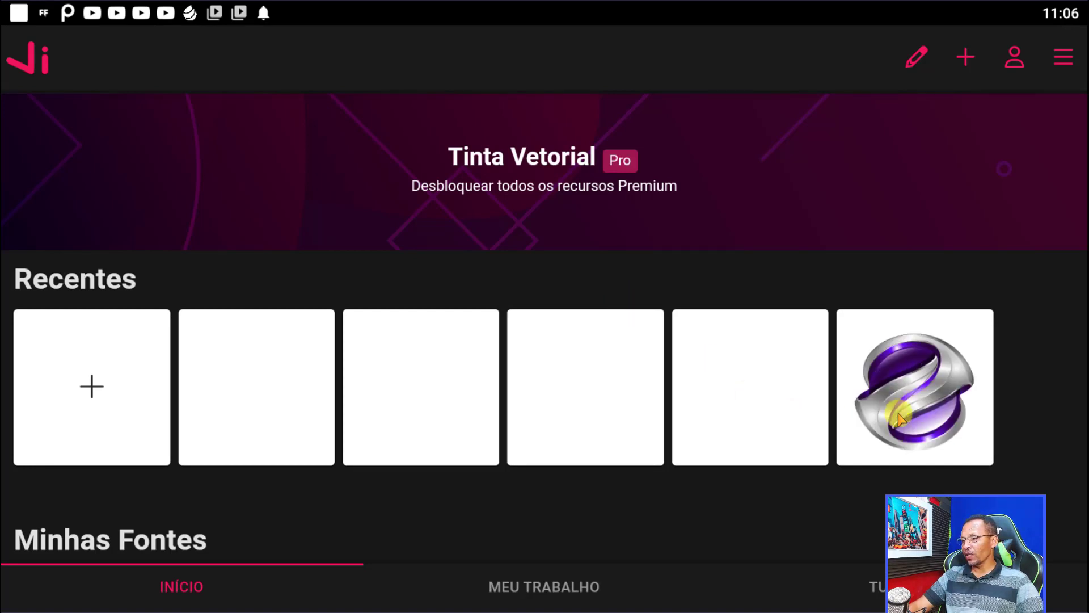
# Start a new blank document from the '+' tile under Recentes
pyautogui.scroll(-3, 902, 391)
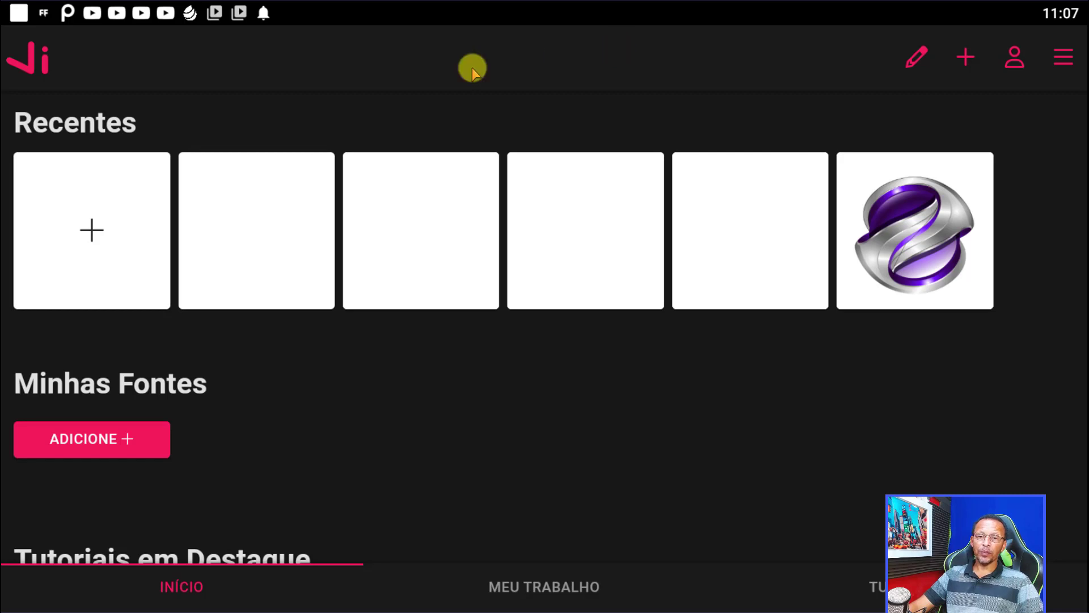
pyautogui.click(94, 229)
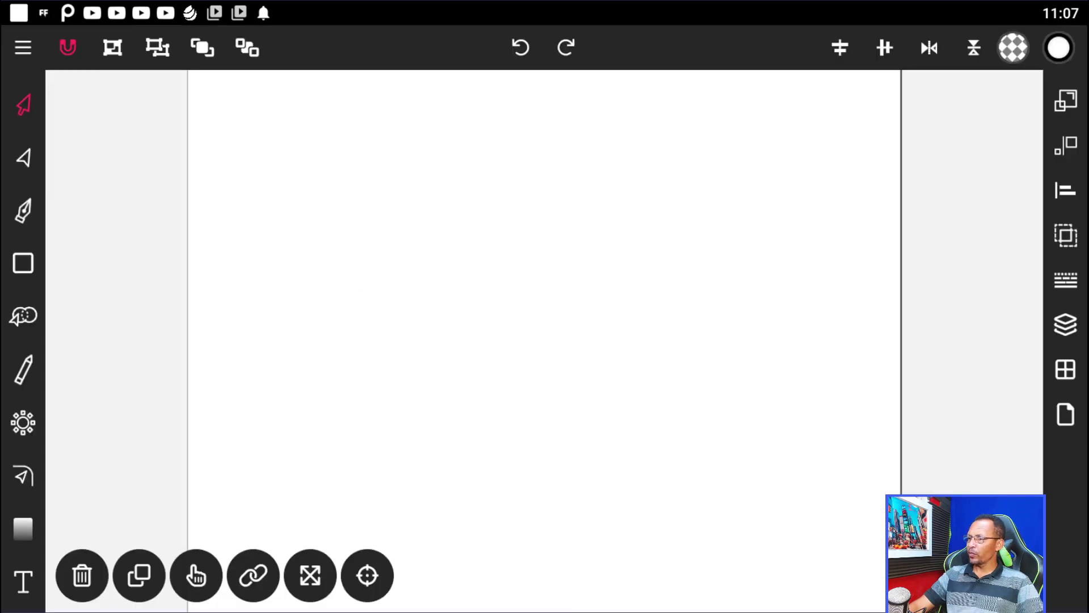
# Check the Documento panel to confirm the canvas is 700 × 700 px
pyautogui.click(1065, 419)
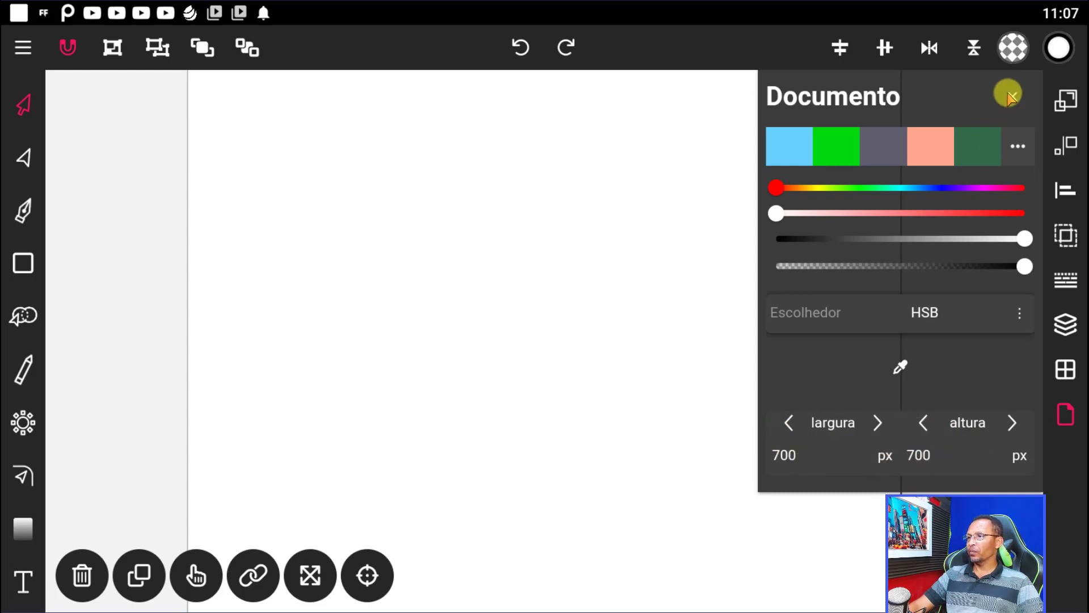
pyautogui.click(1066, 411)
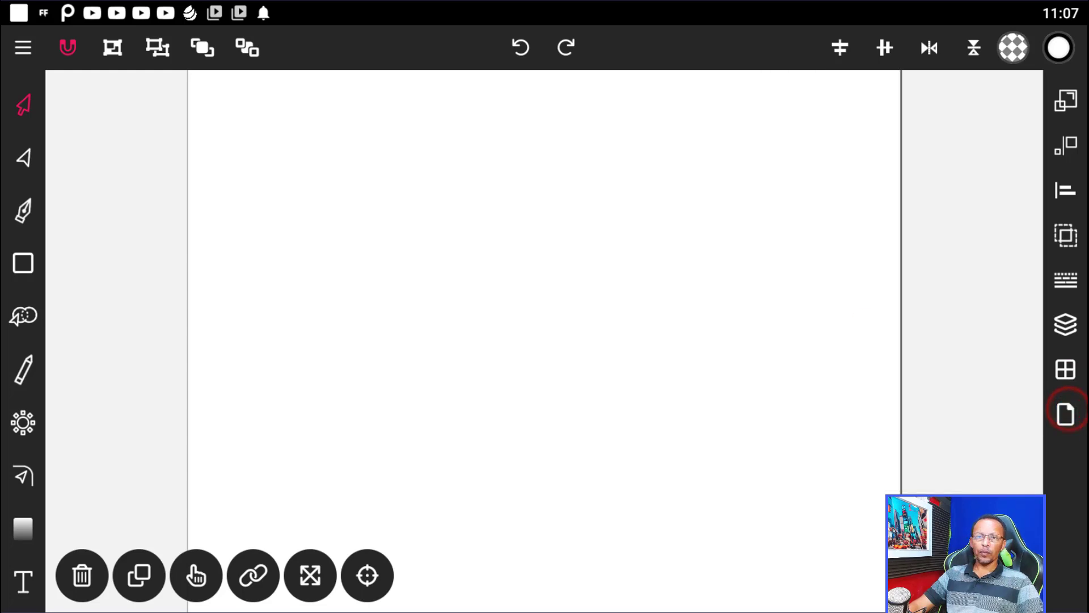
# Start an image import via Importar and browse recent pictures for logo2
pyautogui.click(19, 50)
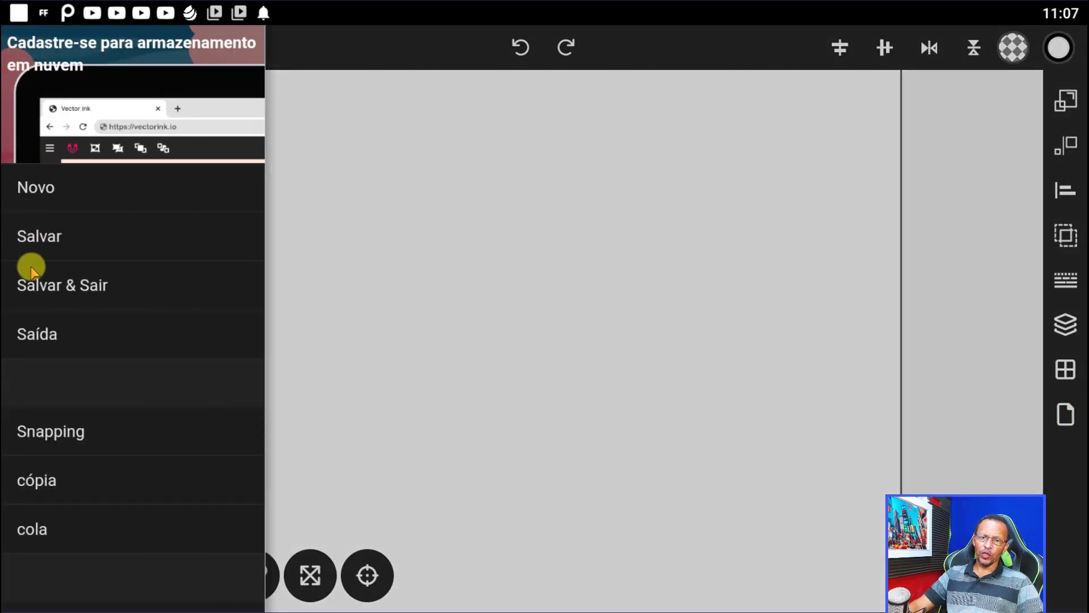
pyautogui.moveTo(75, 503); pyautogui.dragTo(92, 200)
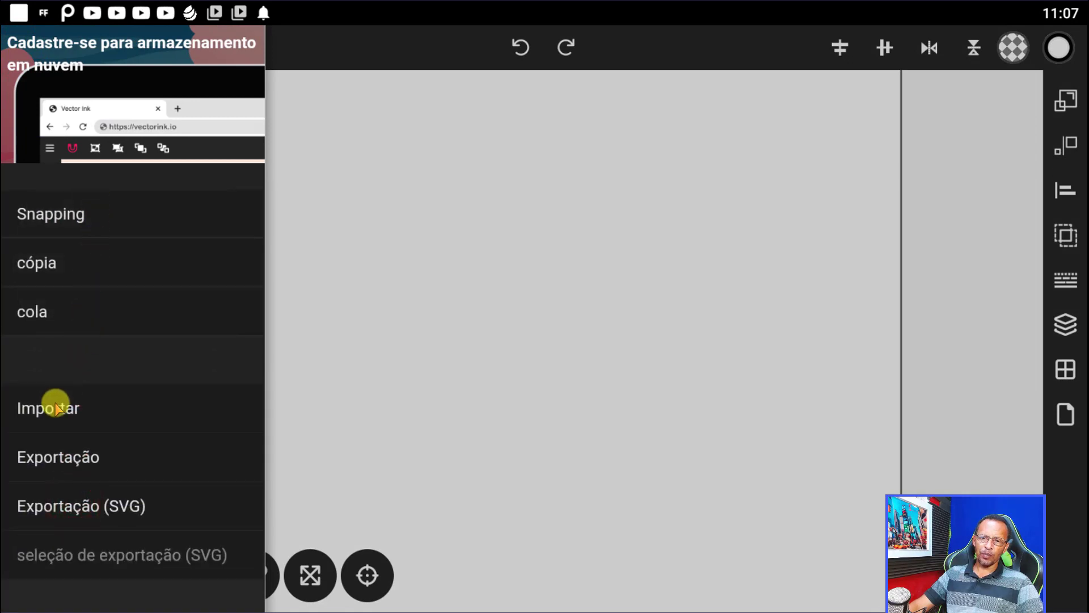
pyautogui.click(50, 406)
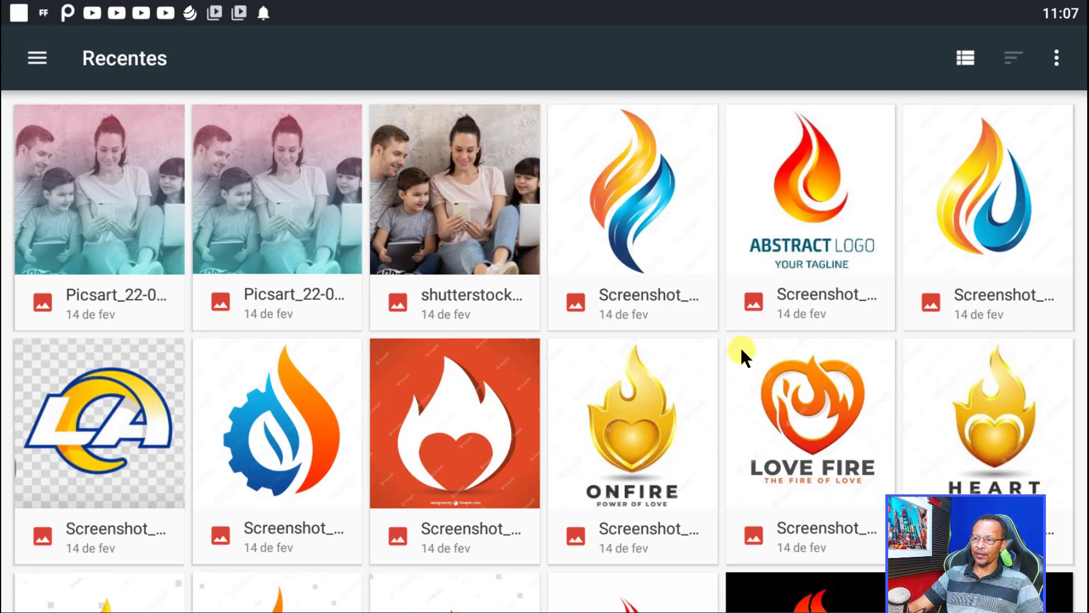
pyautogui.moveTo(679, 441); pyautogui.dragTo(713, 174)
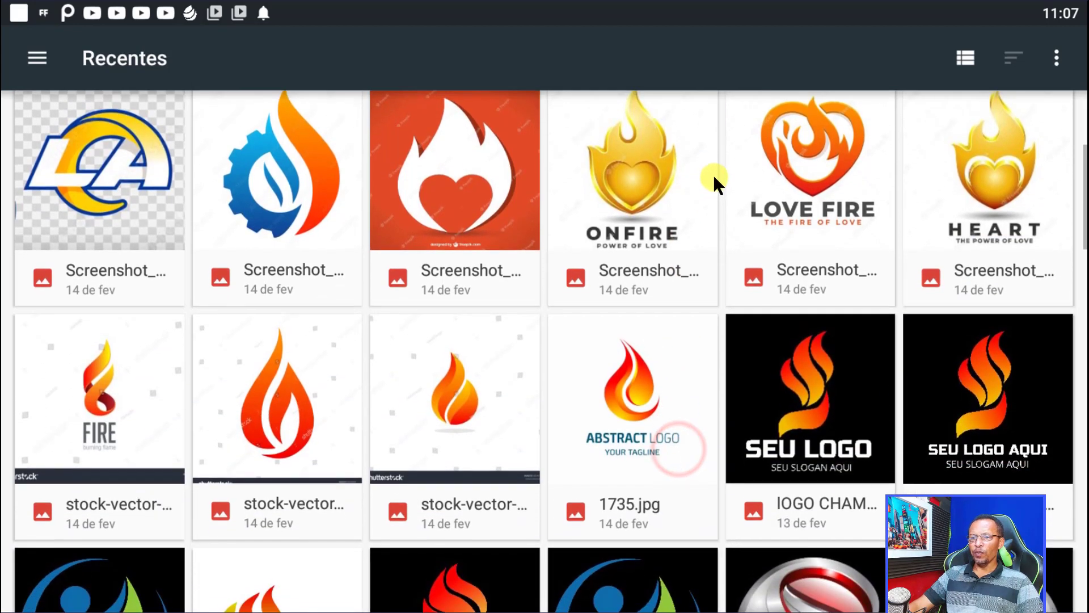
pyautogui.moveTo(662, 420); pyautogui.dragTo(667, 203)
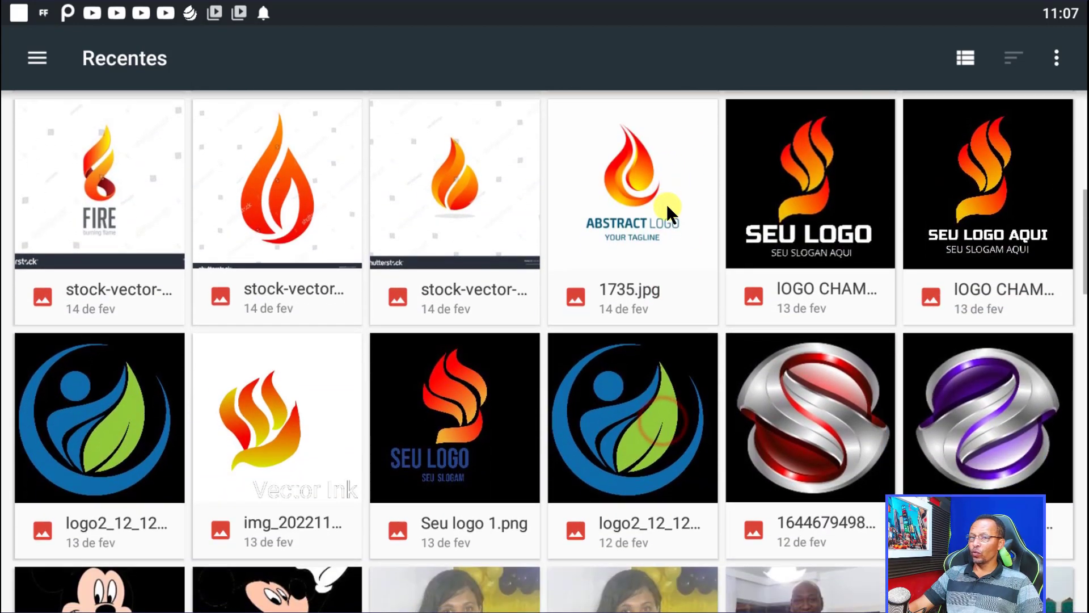
# Import the logo2 leaf image onto the canvas, zoom out, and select it
pyautogui.click(86, 419)
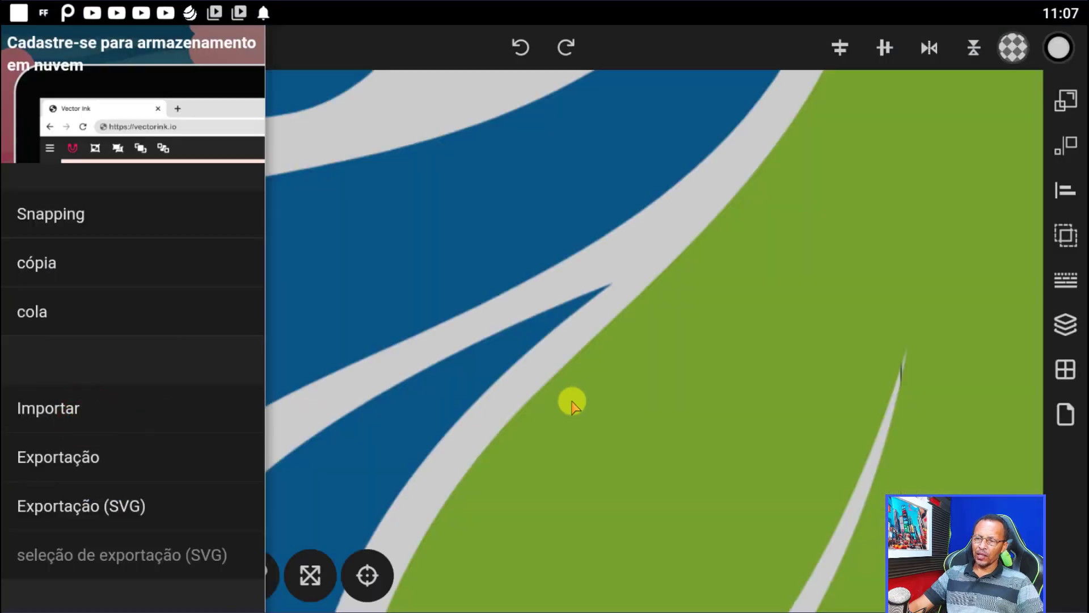
pyautogui.click(639, 265)
pyautogui.scroll(-2, 638, 269)
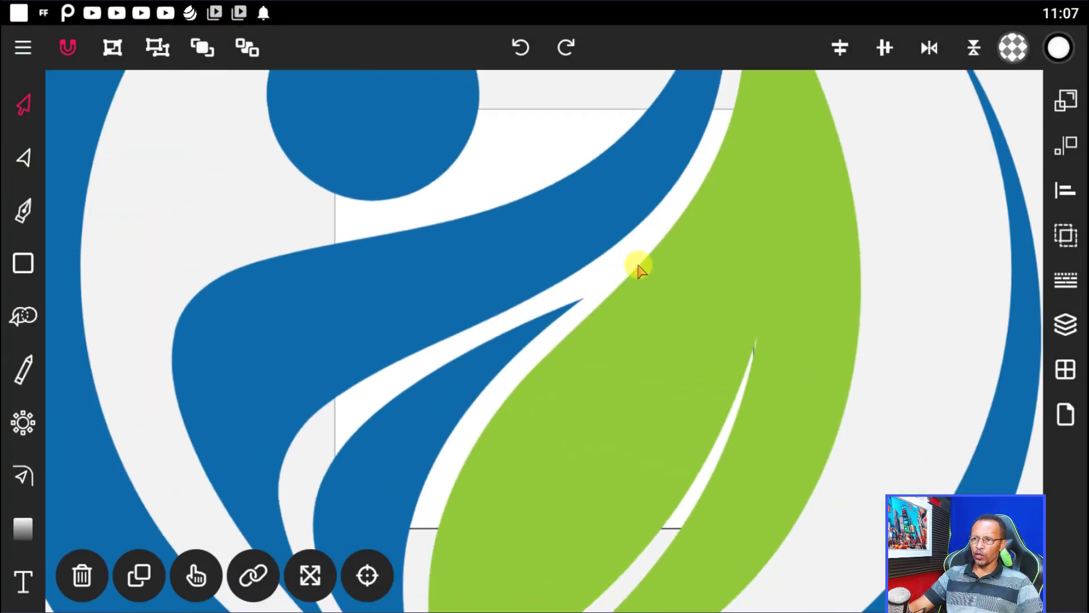
pyautogui.scroll(-1, 638, 266)
pyautogui.scroll(-1, 637, 265)
pyautogui.scroll(-2, 637, 267)
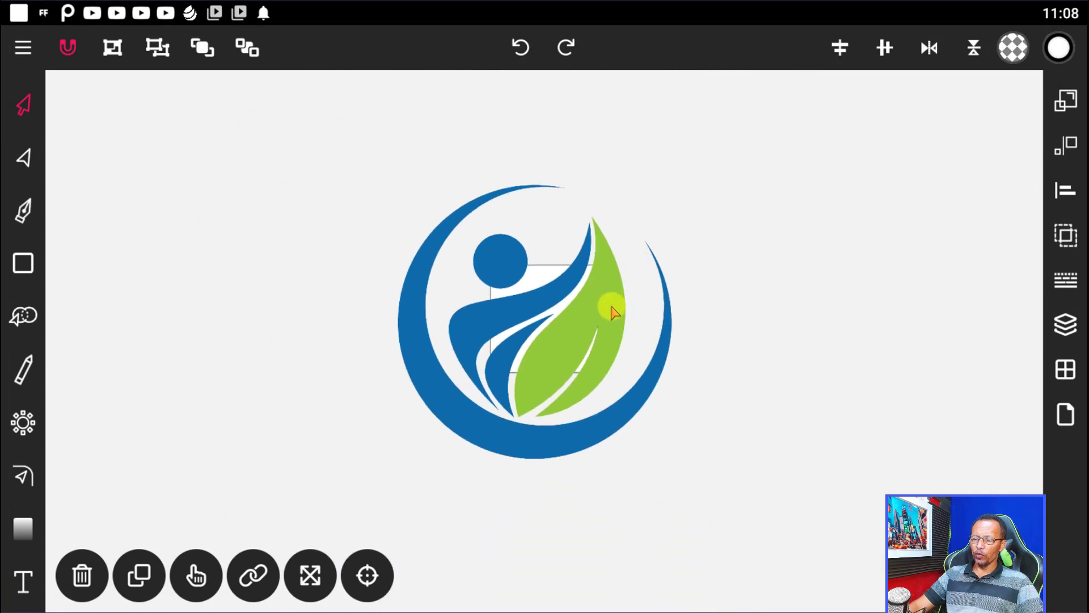
pyautogui.click(583, 319)
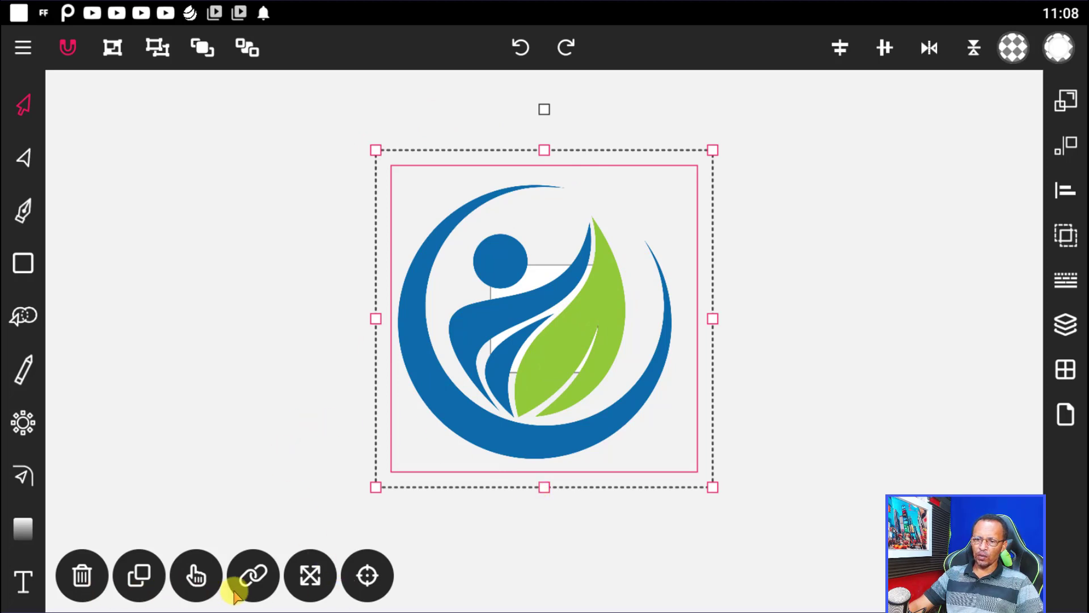
# Shrink the logo proportionally around its centre into a small square, then show the layers list
pyautogui.click(252, 576)
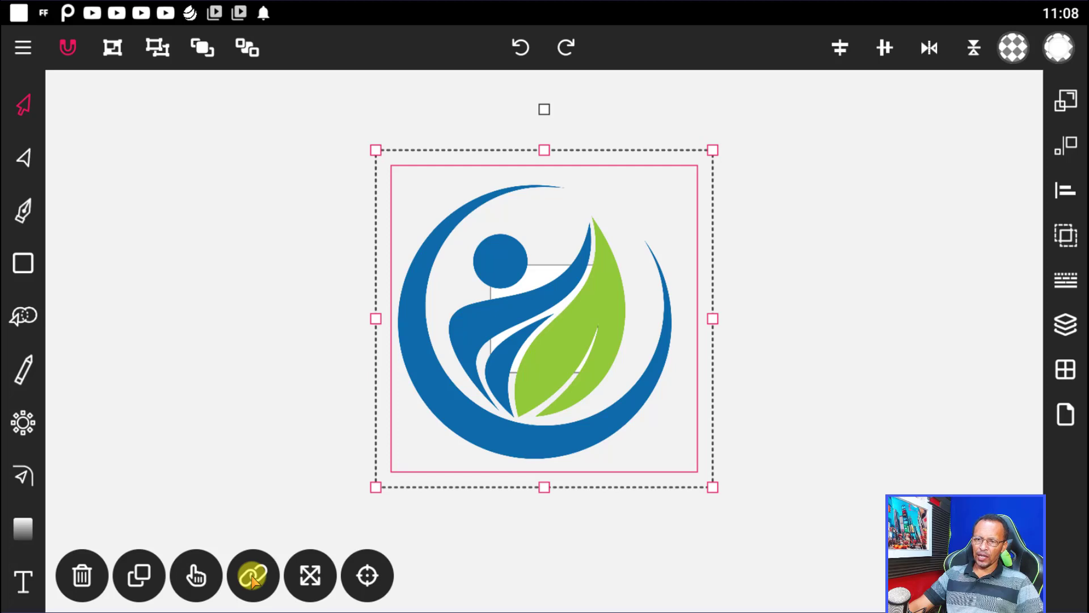
pyautogui.click(253, 576)
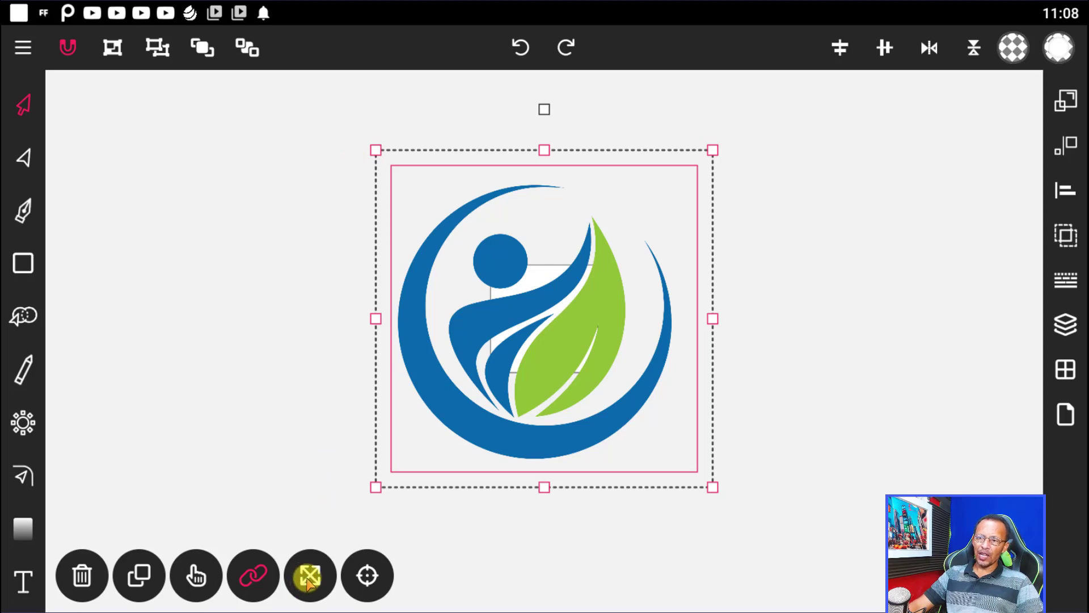
pyautogui.click(309, 576)
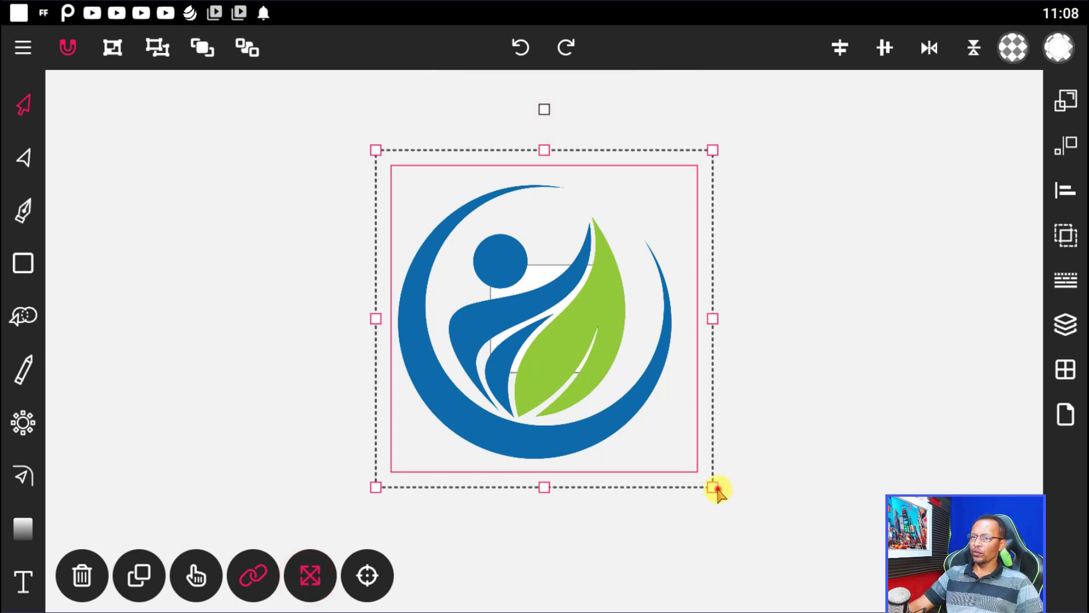
pyautogui.moveTo(716, 488); pyautogui.dragTo(514, 255)
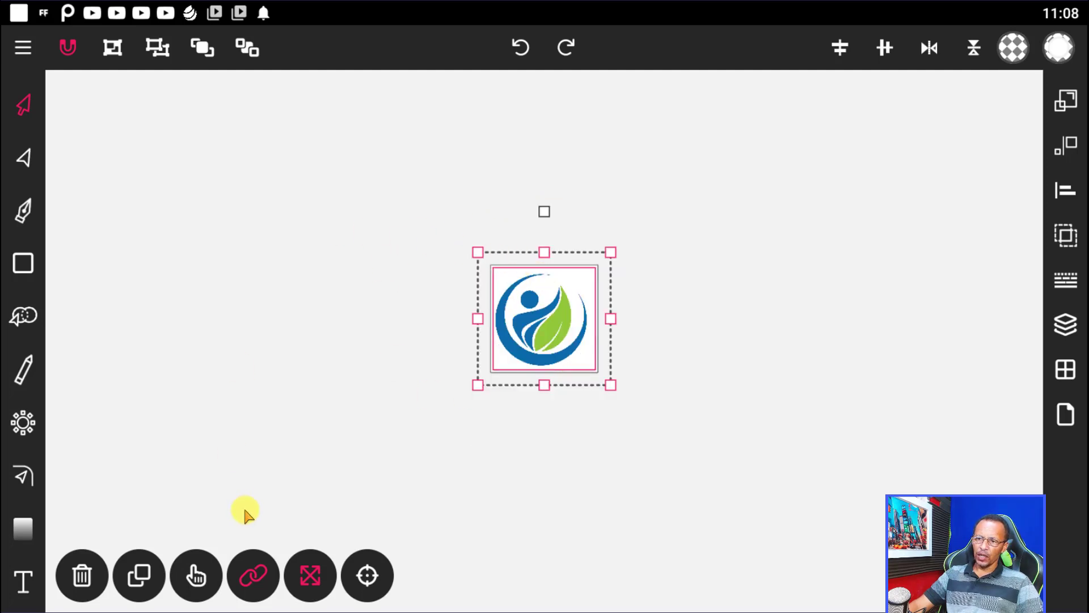
pyautogui.click(263, 471)
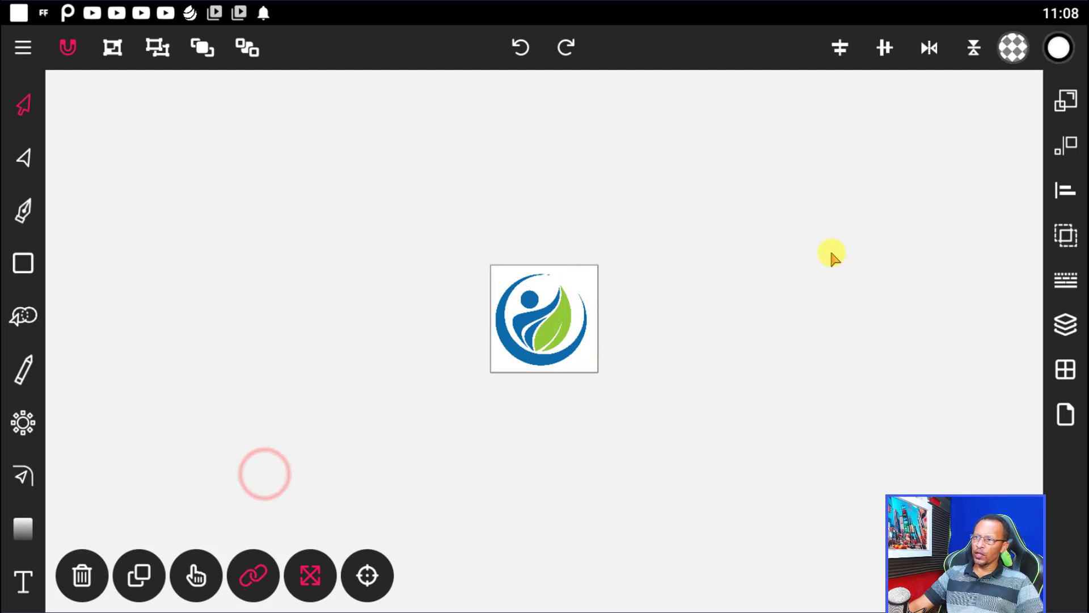
pyautogui.click(1067, 325)
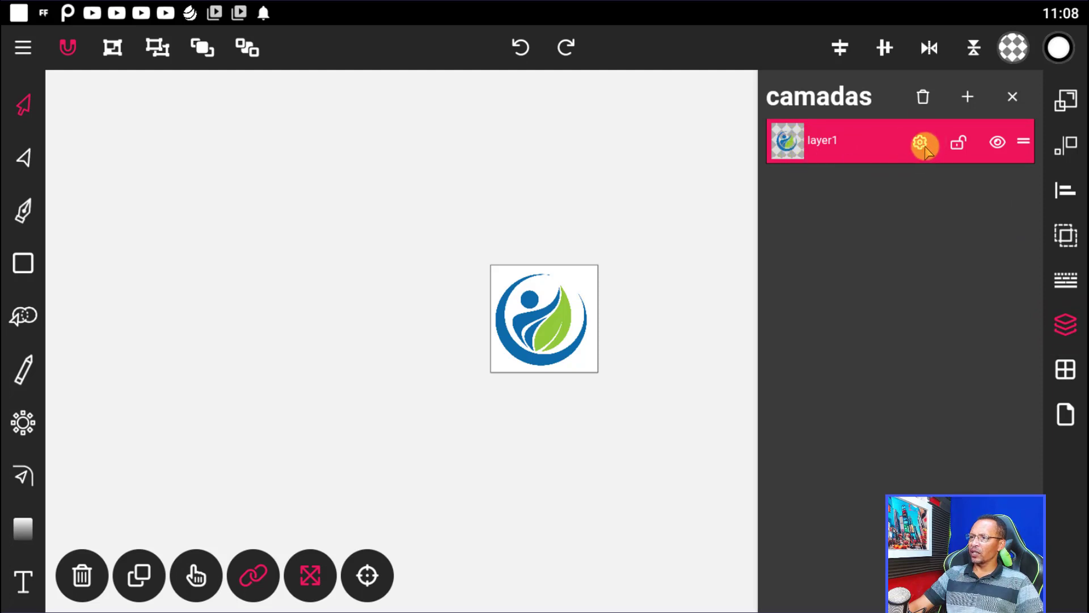
# Fade layer1 to about two-thirds opacity and lock it
pyautogui.click(922, 145)
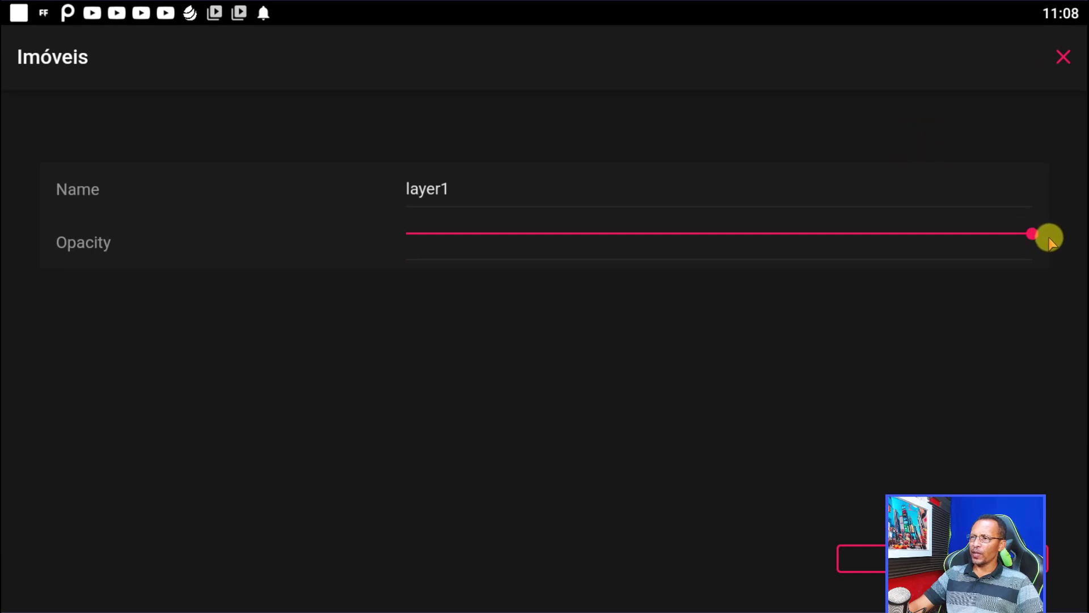
pyautogui.moveTo(1050, 242); pyautogui.dragTo(775, 222)
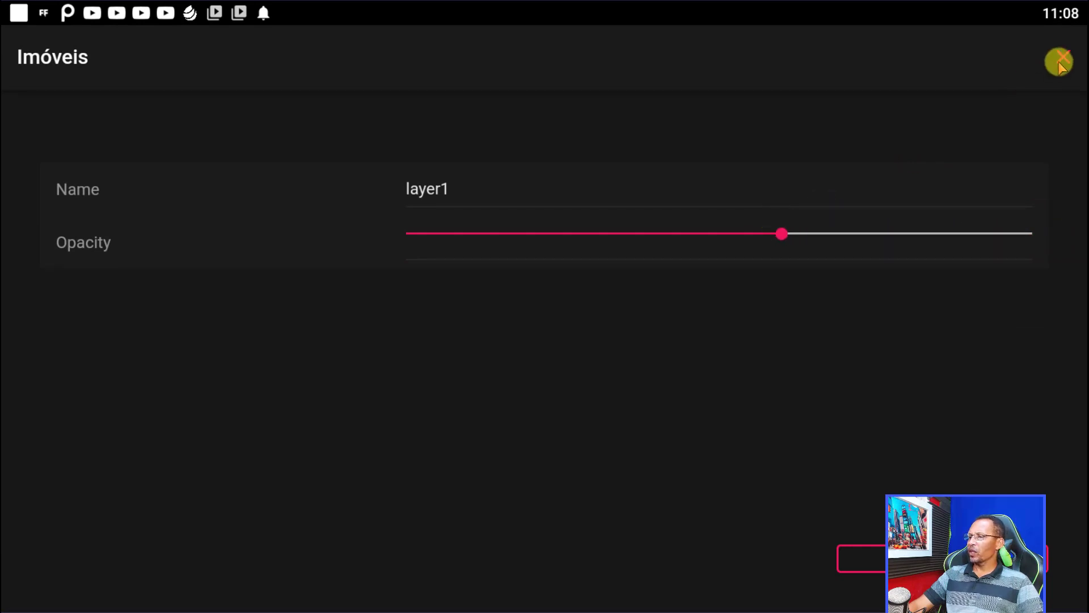
pyautogui.click(945, 559)
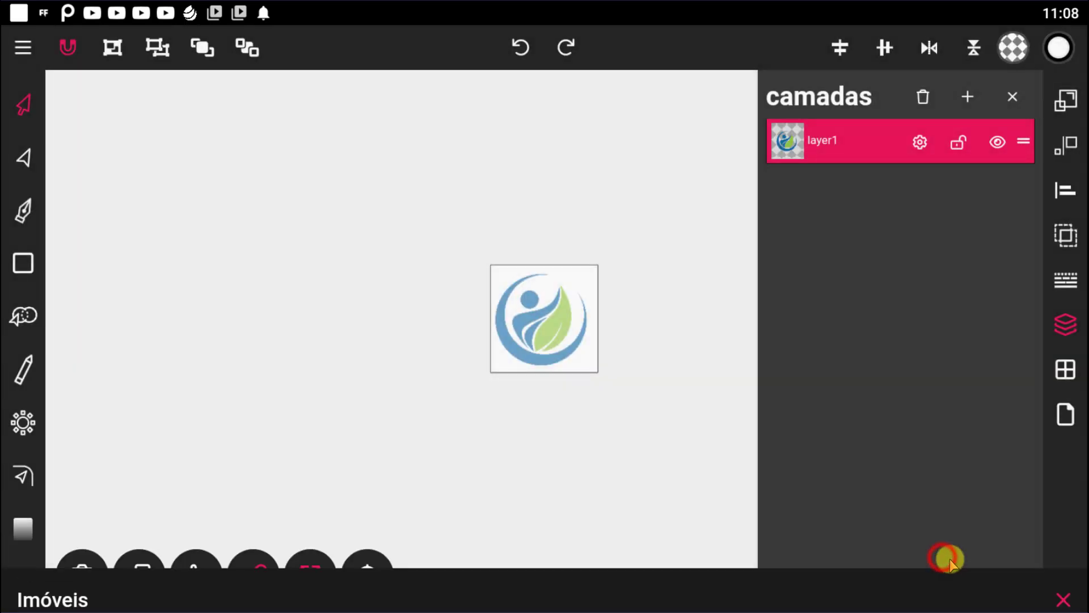
pyautogui.click(959, 142)
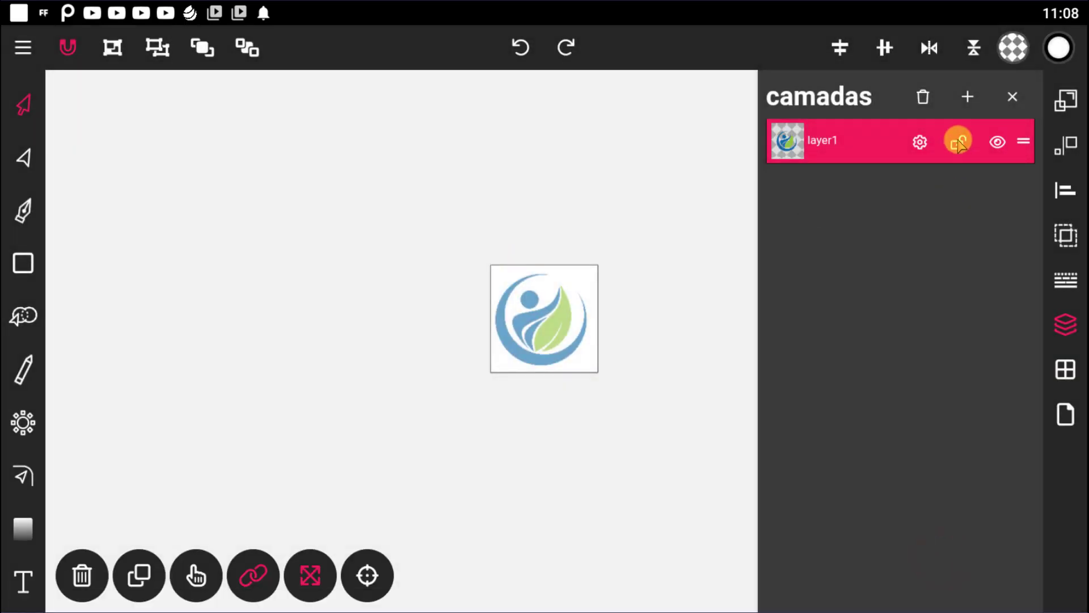
pyautogui.click(959, 143)
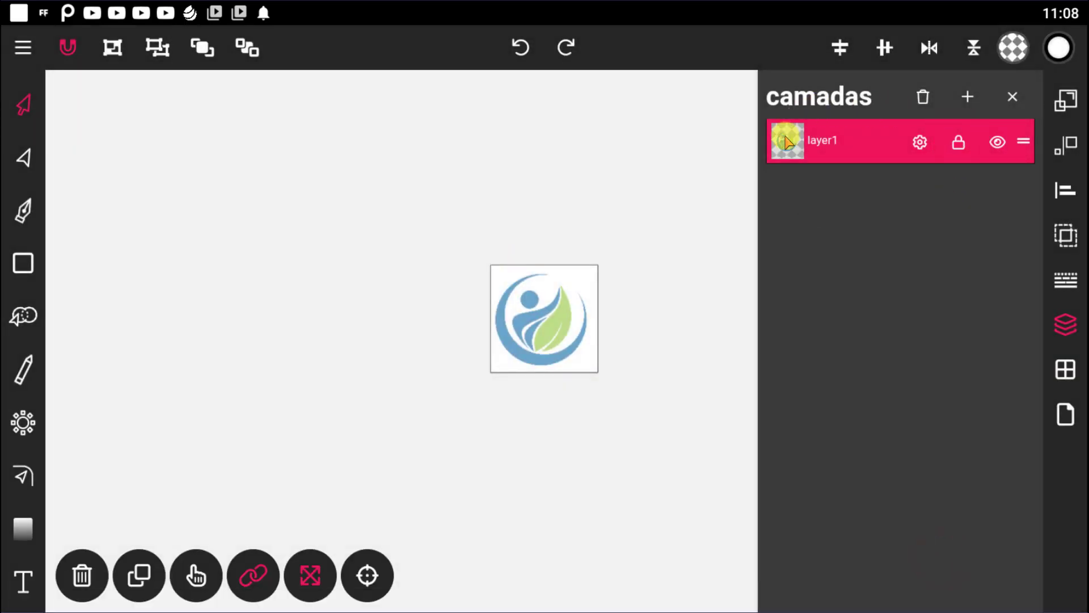
# Add a new empty Layer2 above layer1
pyautogui.click(850, 139)
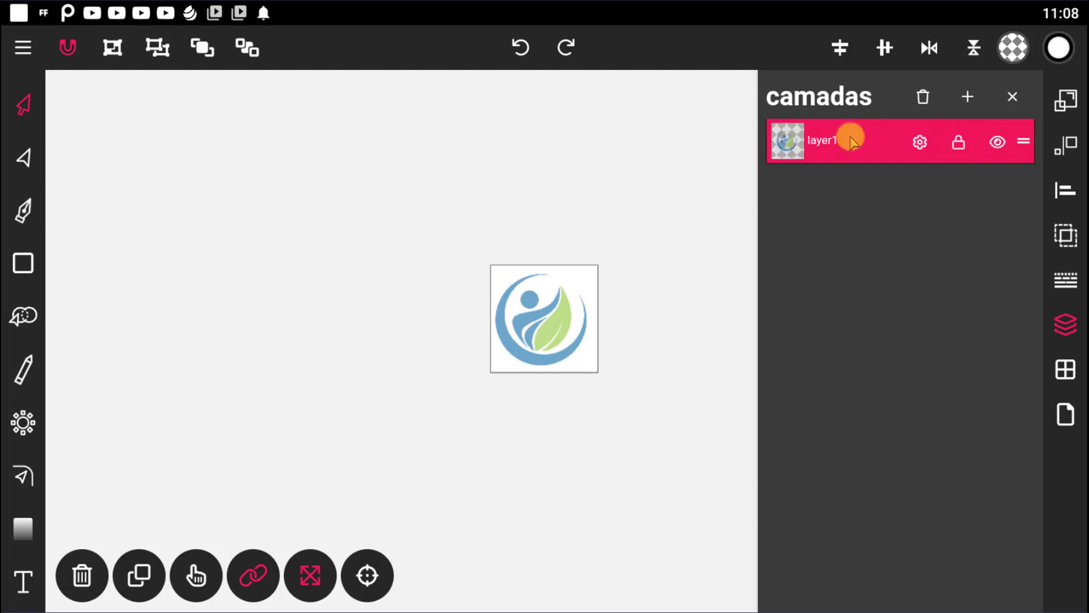
pyautogui.click(968, 98)
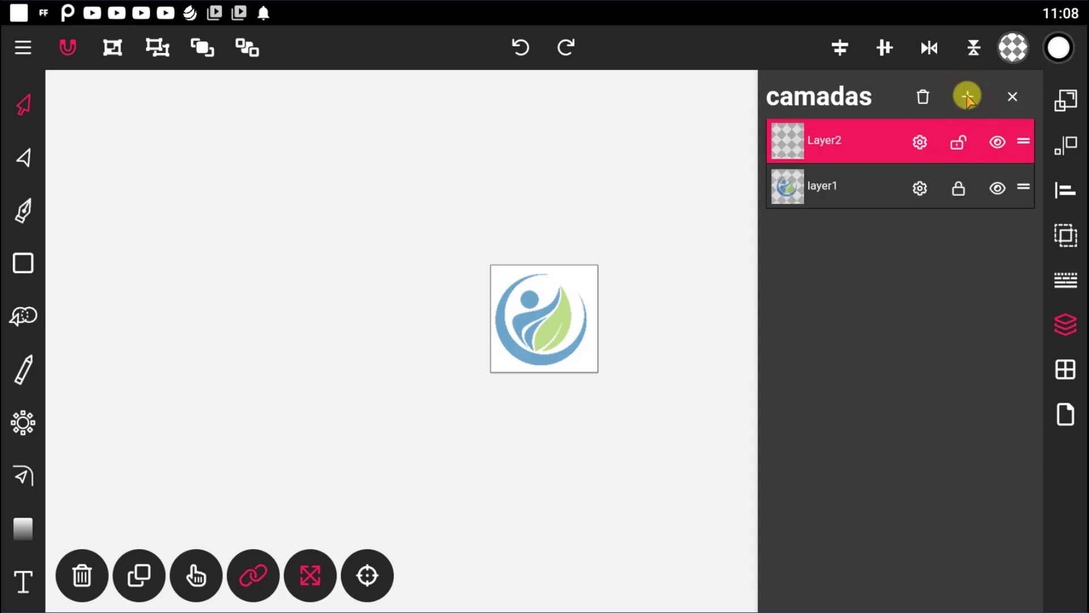
pyautogui.click(797, 142)
pyautogui.click(881, 142)
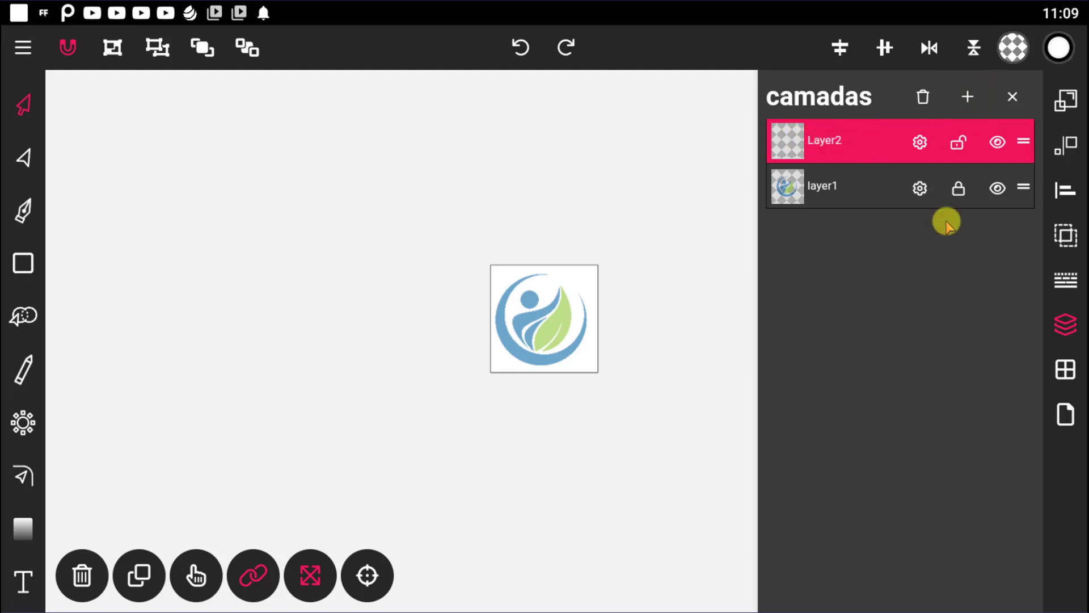
pyautogui.click(1065, 321)
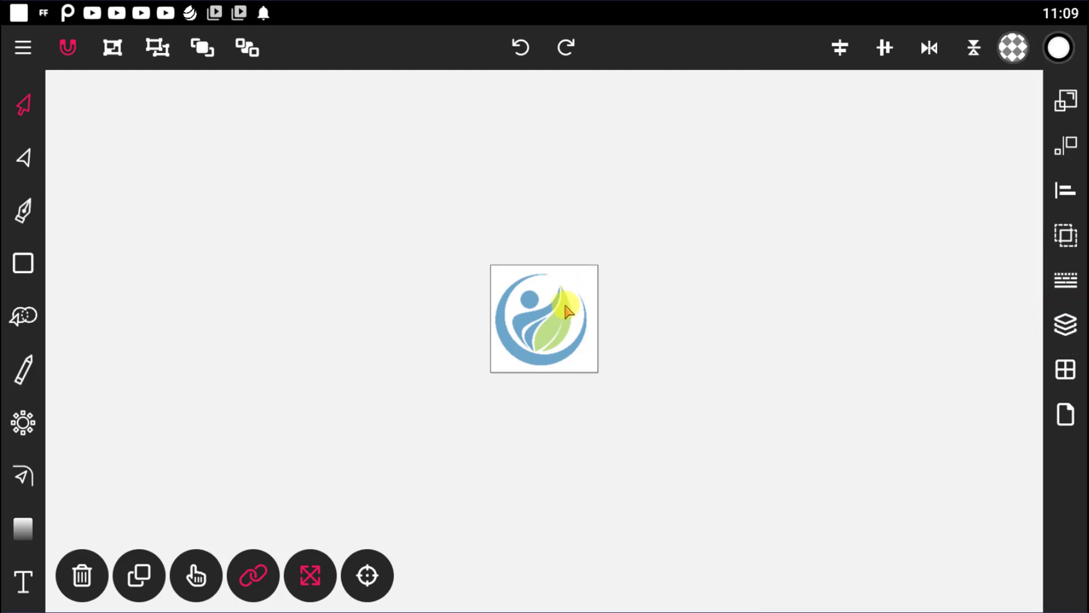
# Zoom in on the logo and set the Circle tool to keep proportions and grow from centre
pyautogui.scroll(2, 562, 299)
pyautogui.scroll(2, 554, 250)
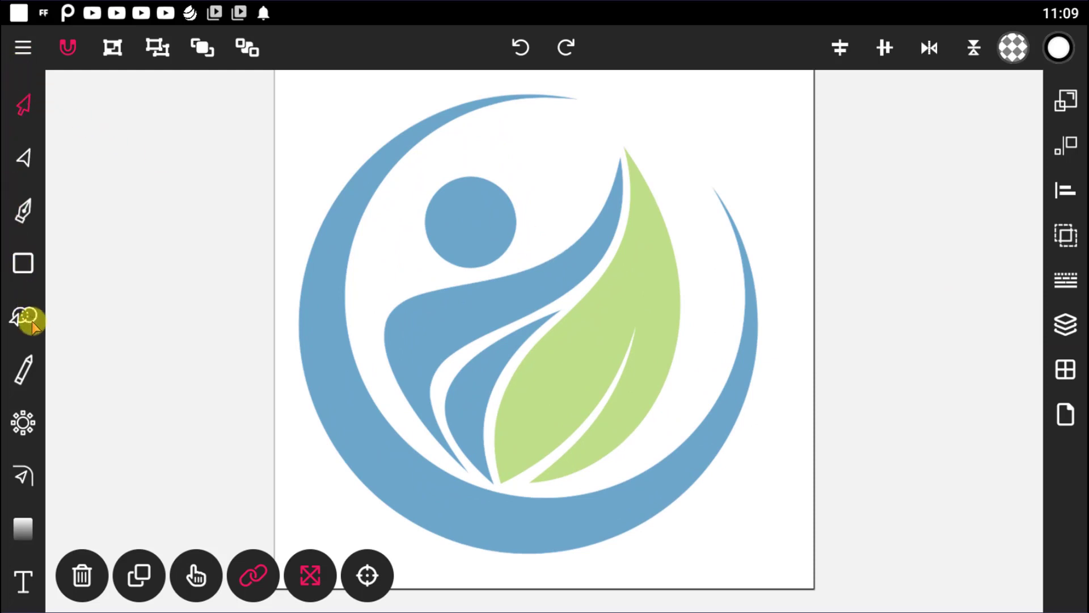
pyautogui.click(26, 262)
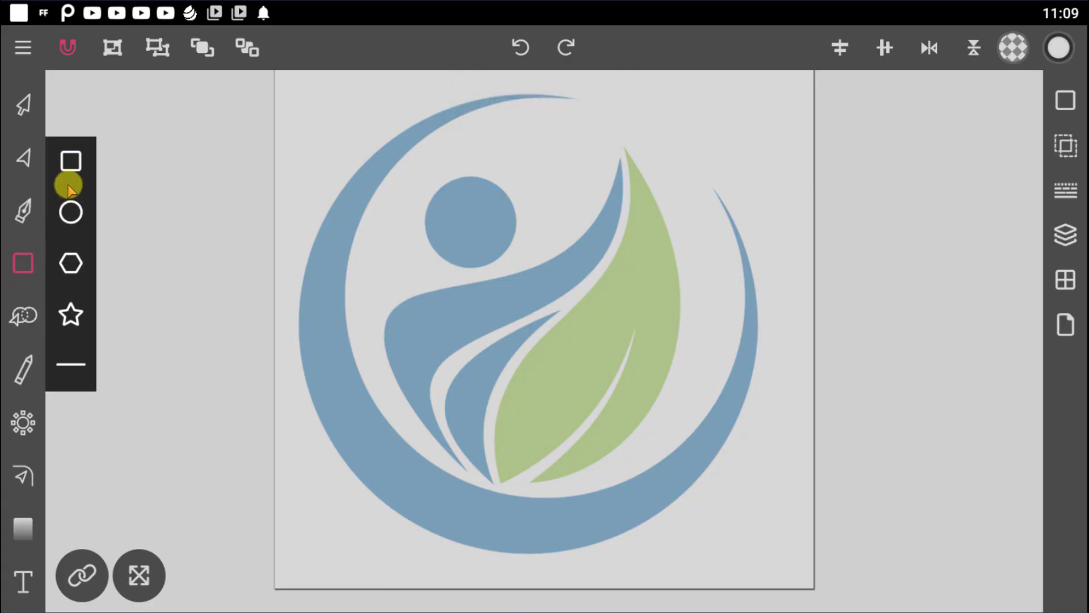
pyautogui.click(71, 214)
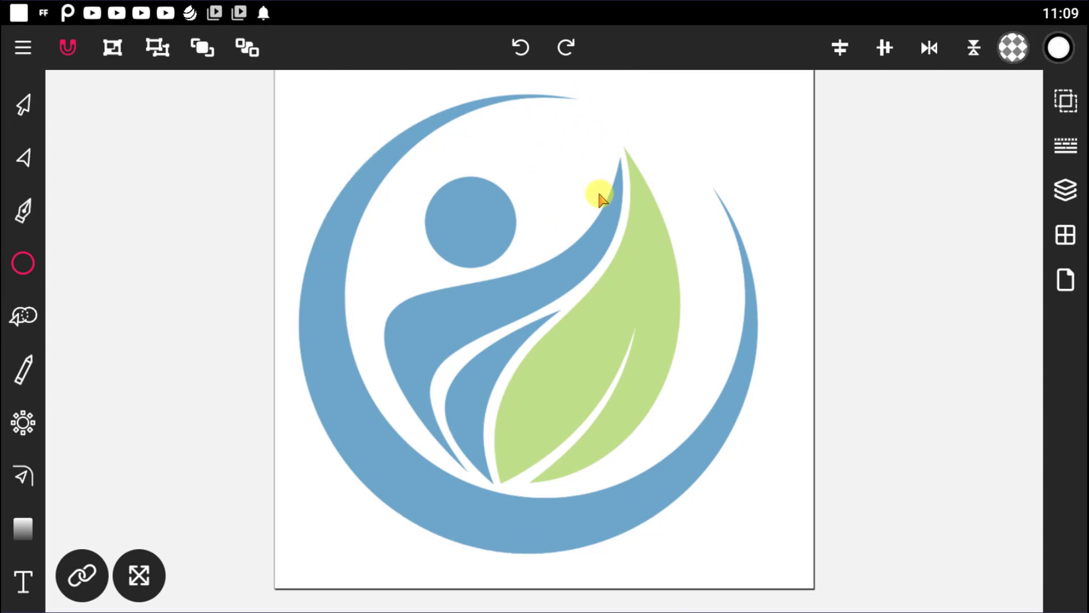
pyautogui.click(82, 576)
pyautogui.click(139, 575)
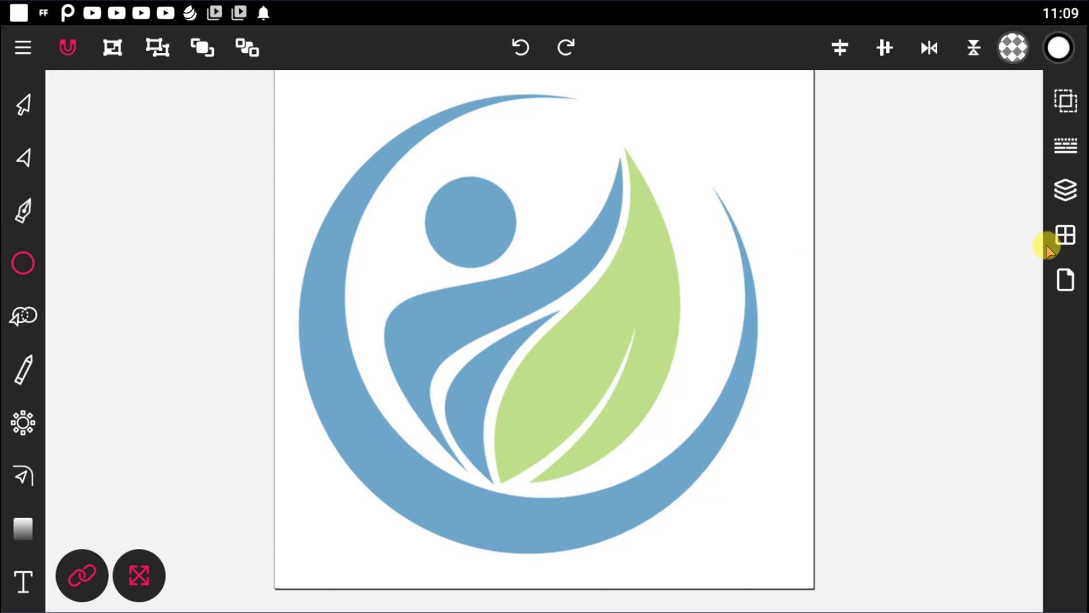
pyautogui.click(1065, 238)
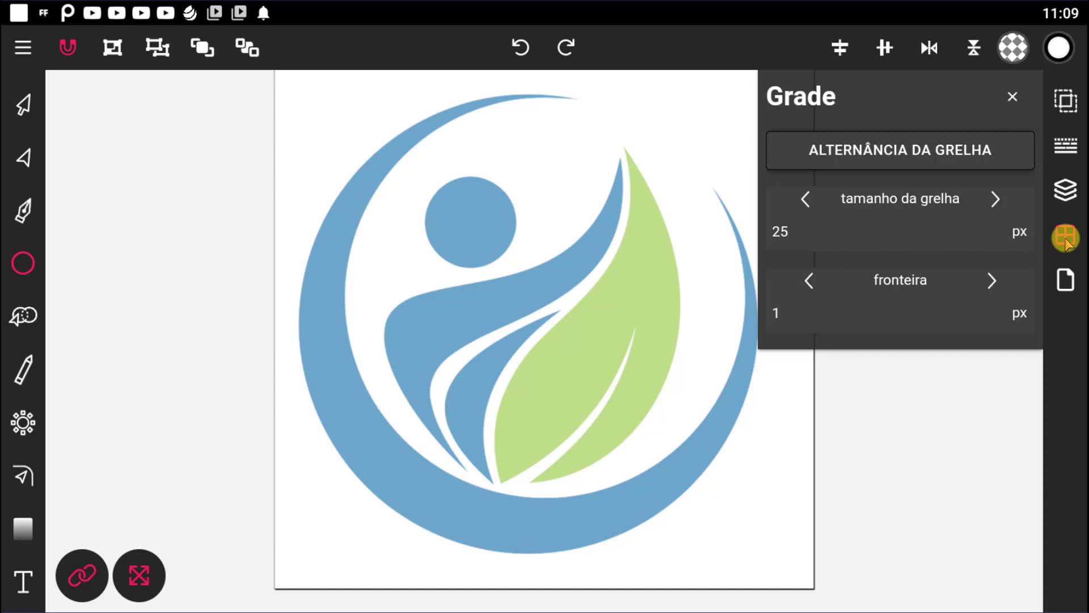
# Turn on the grid and draw a circle from the logo centre matching its outer ring
pyautogui.click(928, 151)
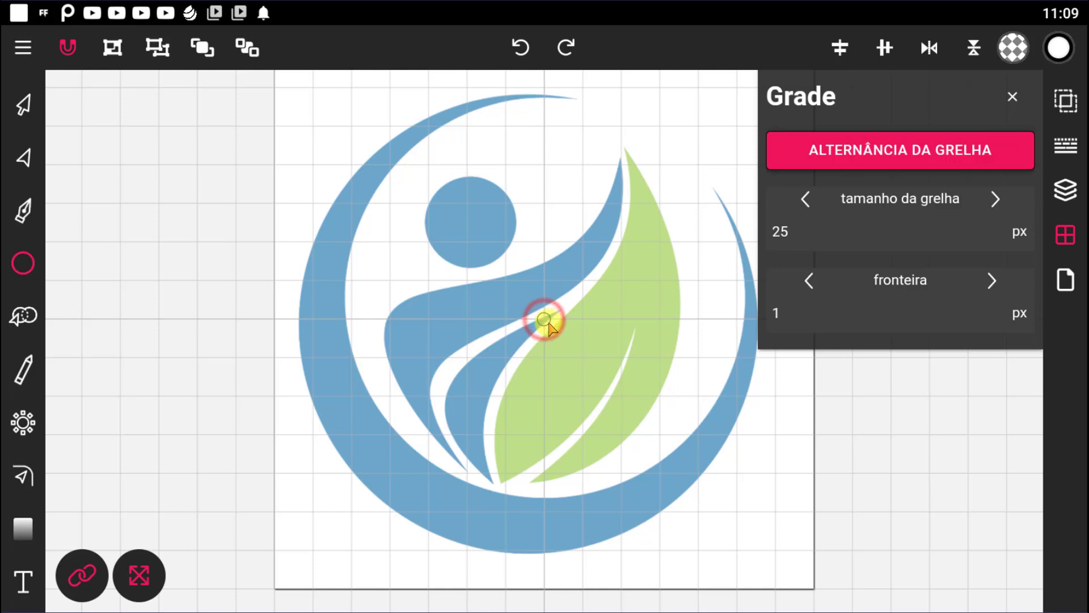
pyautogui.moveTo(545, 322); pyautogui.dragTo(724, 590)
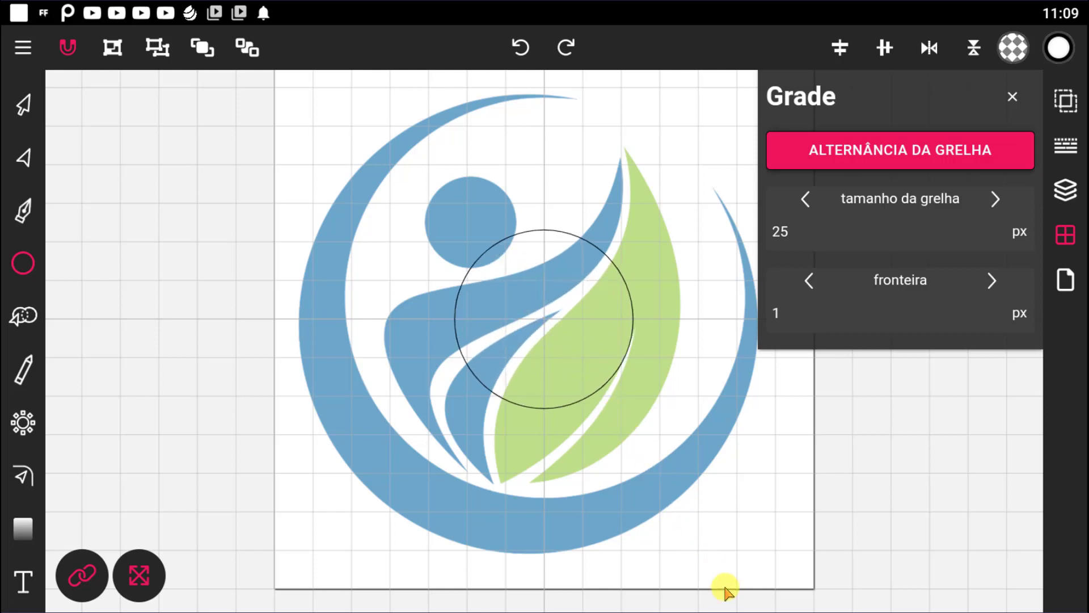
pyautogui.moveTo(659, 434); pyautogui.dragTo(717, 493)
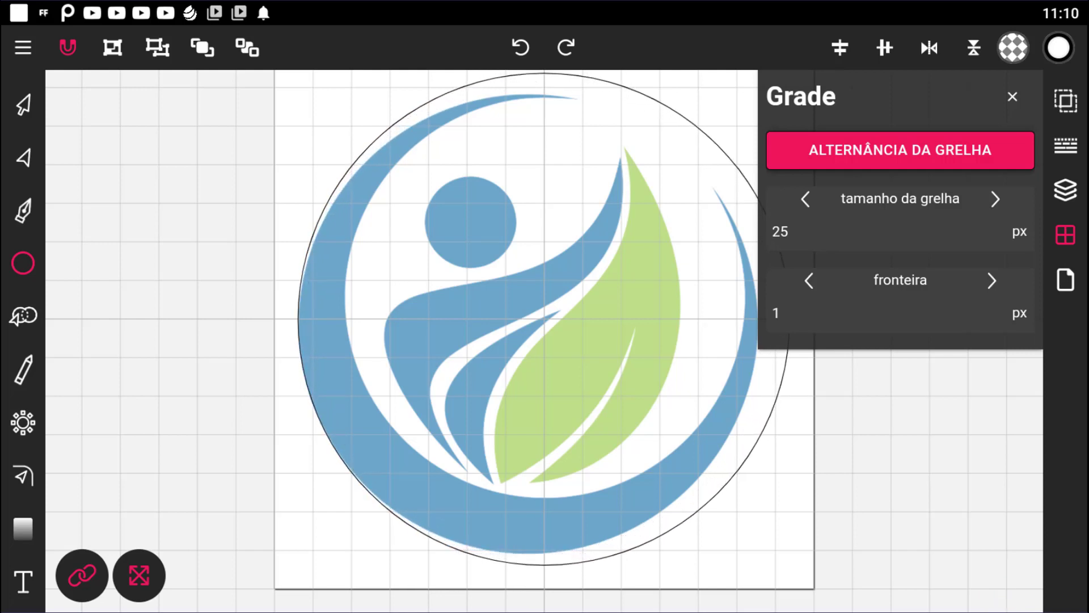
pyautogui.moveTo(718, 492); pyautogui.dragTo(997, 594)
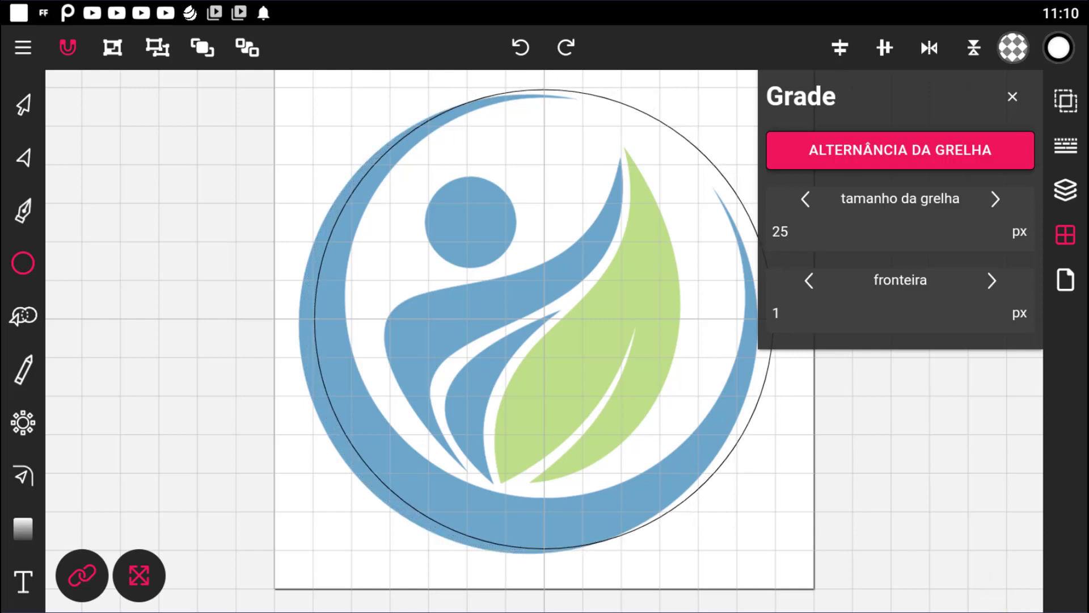
pyautogui.click(1065, 238)
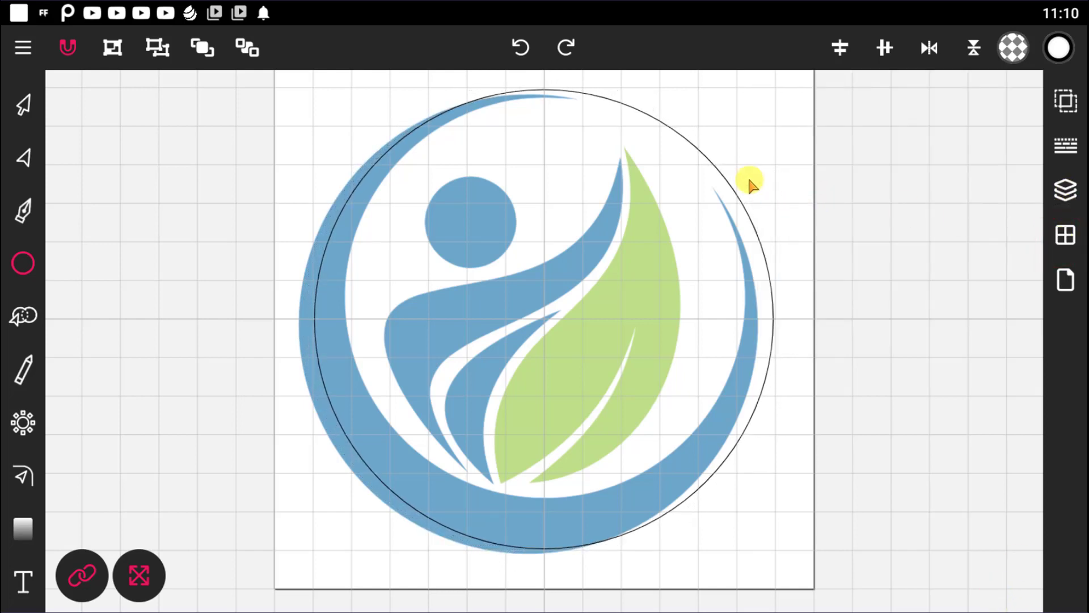
# Select the new circle outline and nudge it left and down onto the logo's ring
pyautogui.click(22, 104)
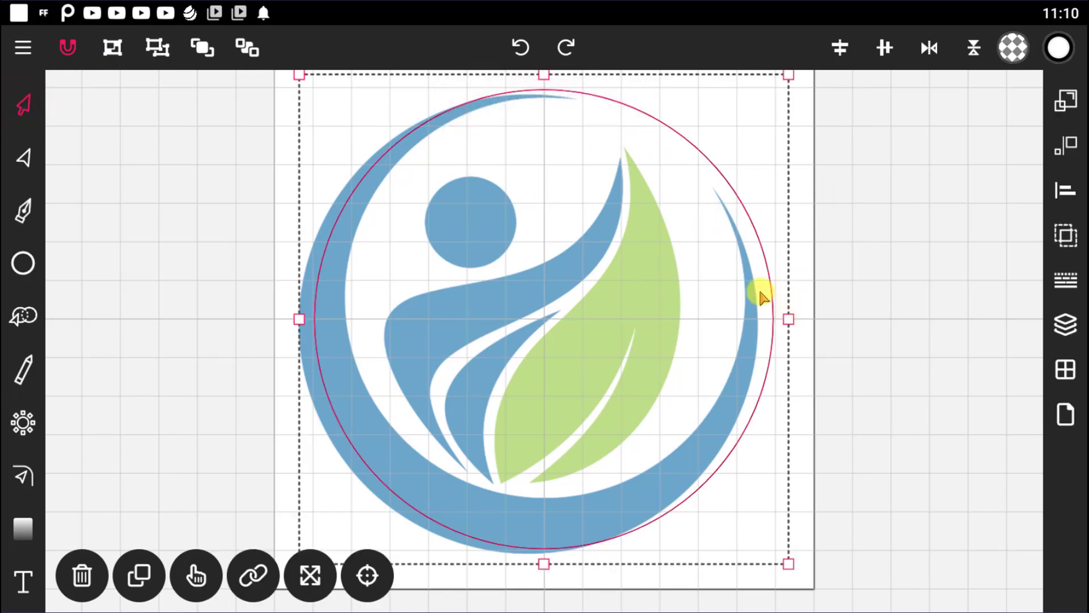
pyautogui.moveTo(765, 260); pyautogui.dragTo(745, 264)
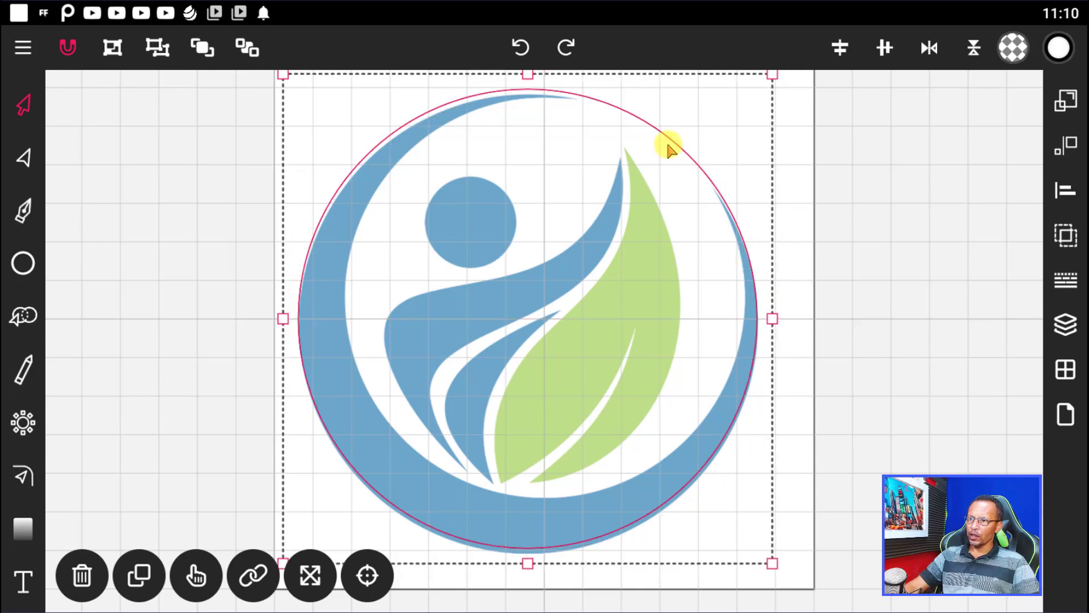
pyautogui.moveTo(644, 121); pyautogui.dragTo(647, 135)
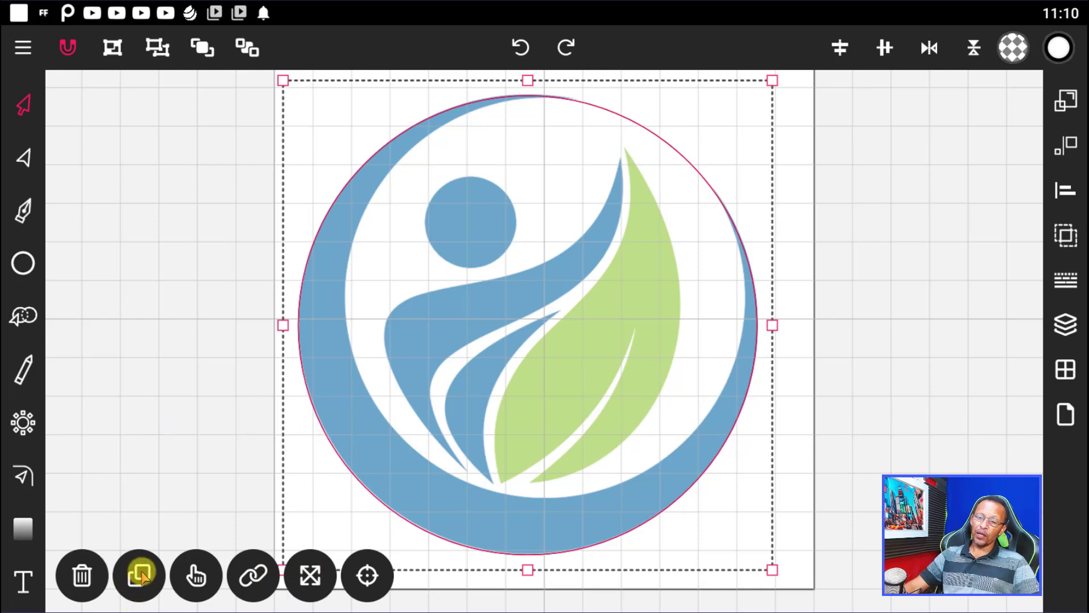
# Duplicate the circle, then turn on Scale from Centre and the Constrain proportions lock
pyautogui.click(142, 575)
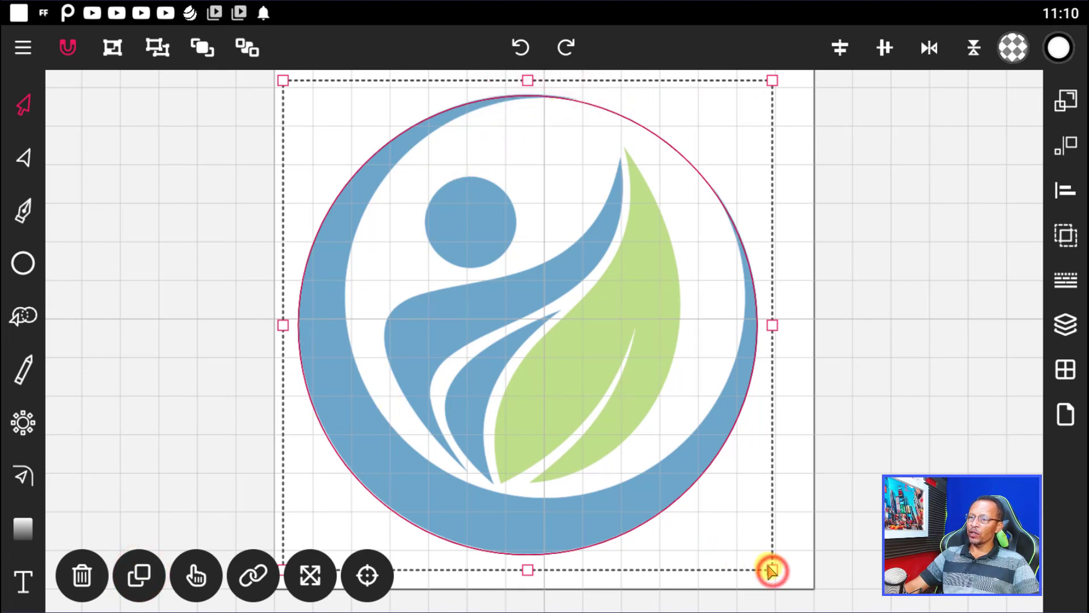
pyautogui.click(311, 576)
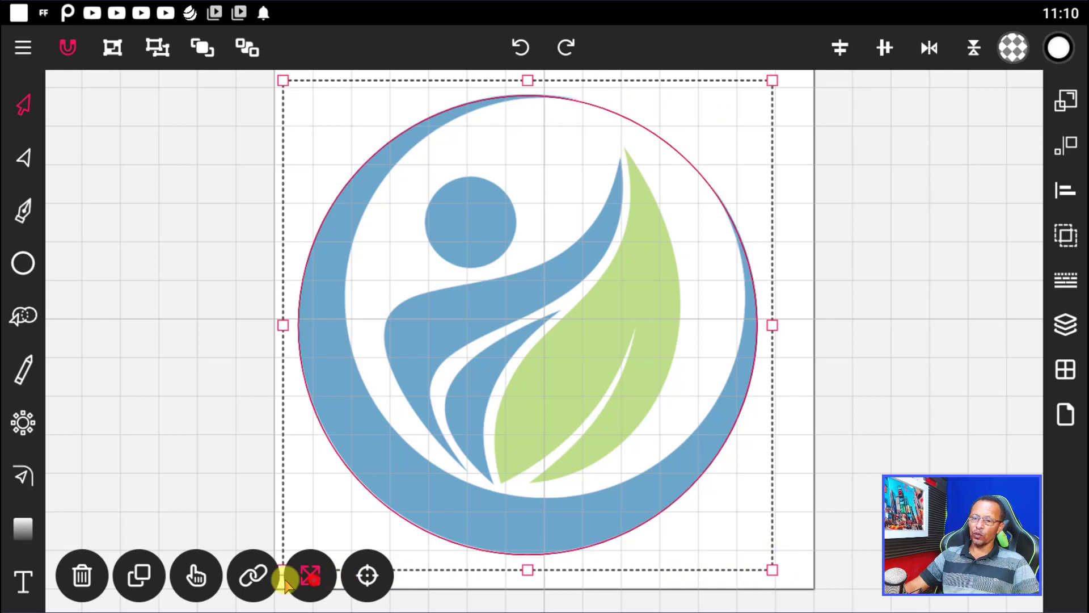
pyautogui.click(253, 576)
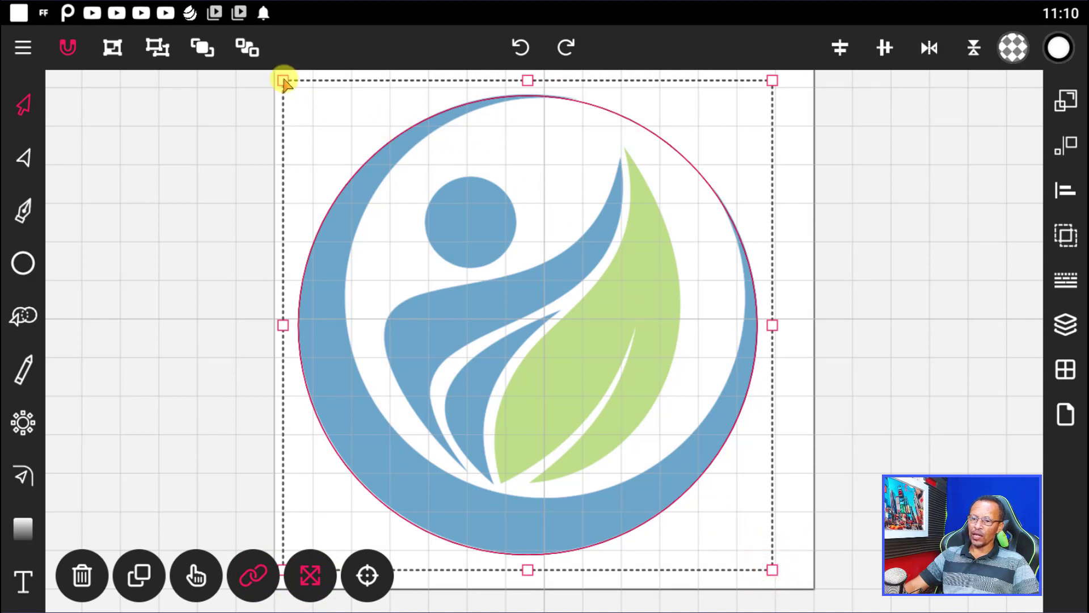
# Resize and reposition the duplicate circle to hug the blue ring's inner edge
pyautogui.moveTo(284, 80); pyautogui.dragTo(335, 146)
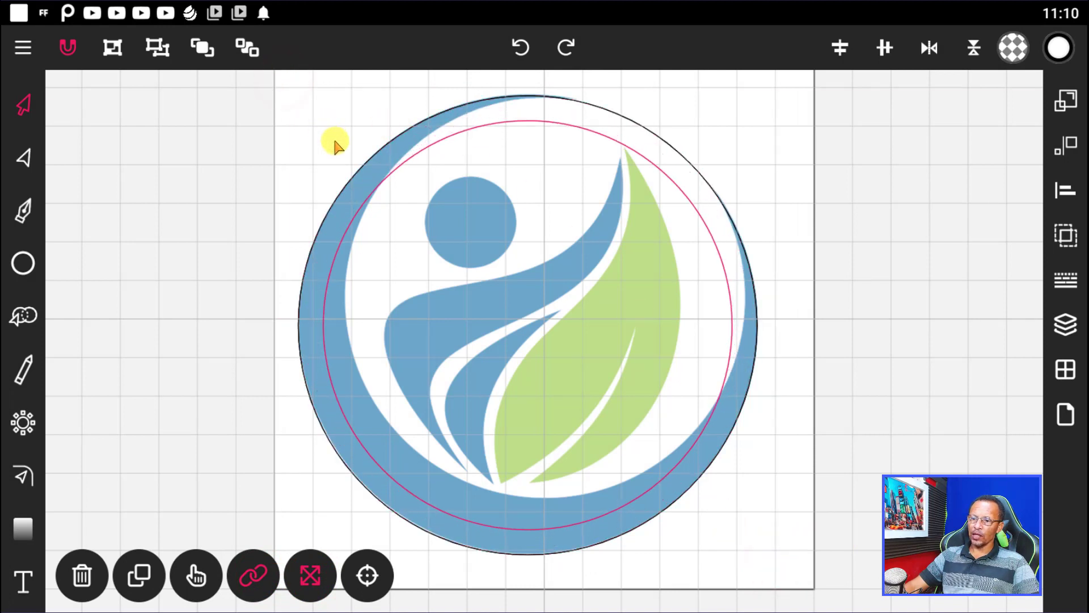
pyautogui.moveTo(573, 130); pyautogui.dragTo(623, 94)
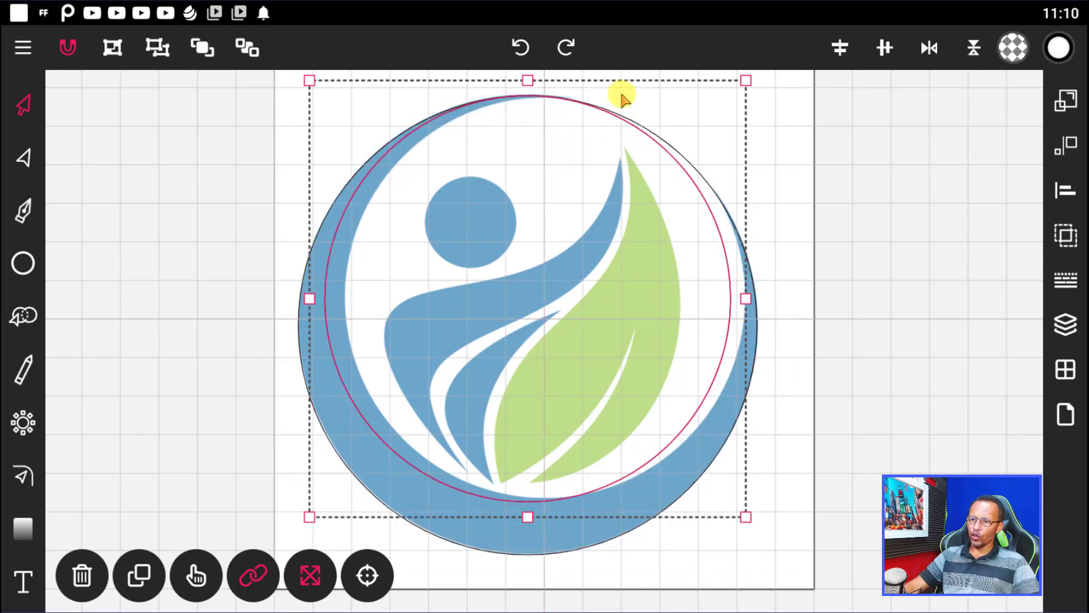
pyautogui.moveTo(657, 142); pyautogui.dragTo(679, 134)
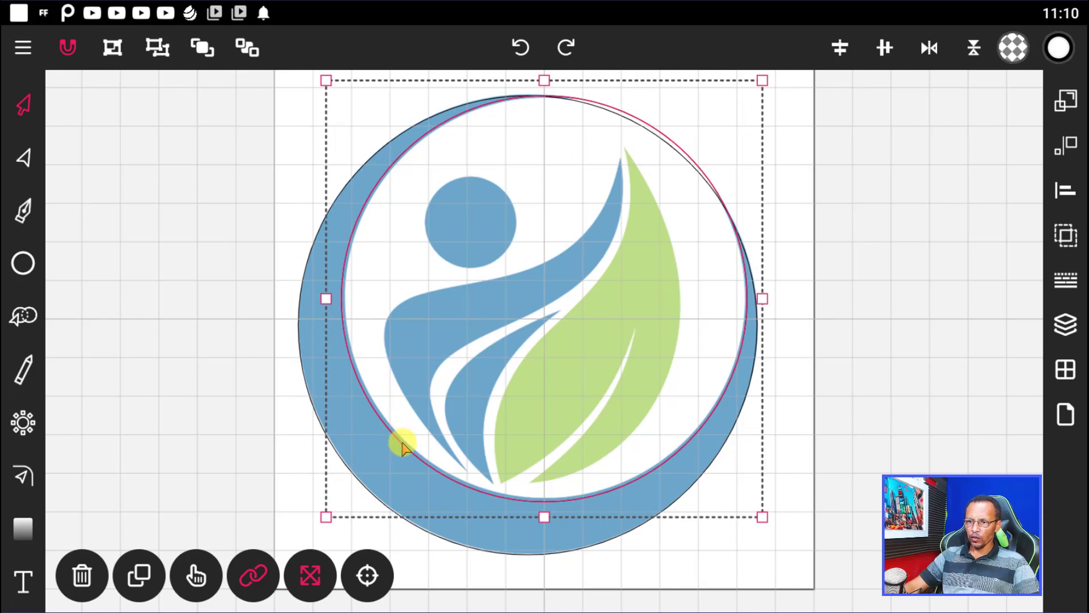
pyautogui.moveTo(402, 445); pyautogui.dragTo(408, 431)
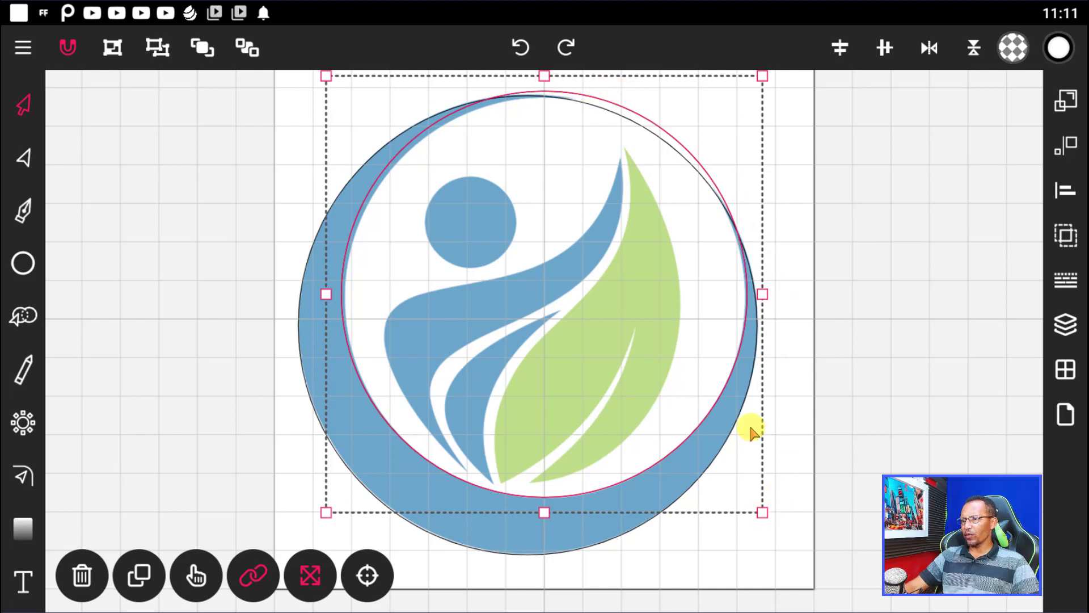
pyautogui.moveTo(763, 512); pyautogui.dragTo(755, 505)
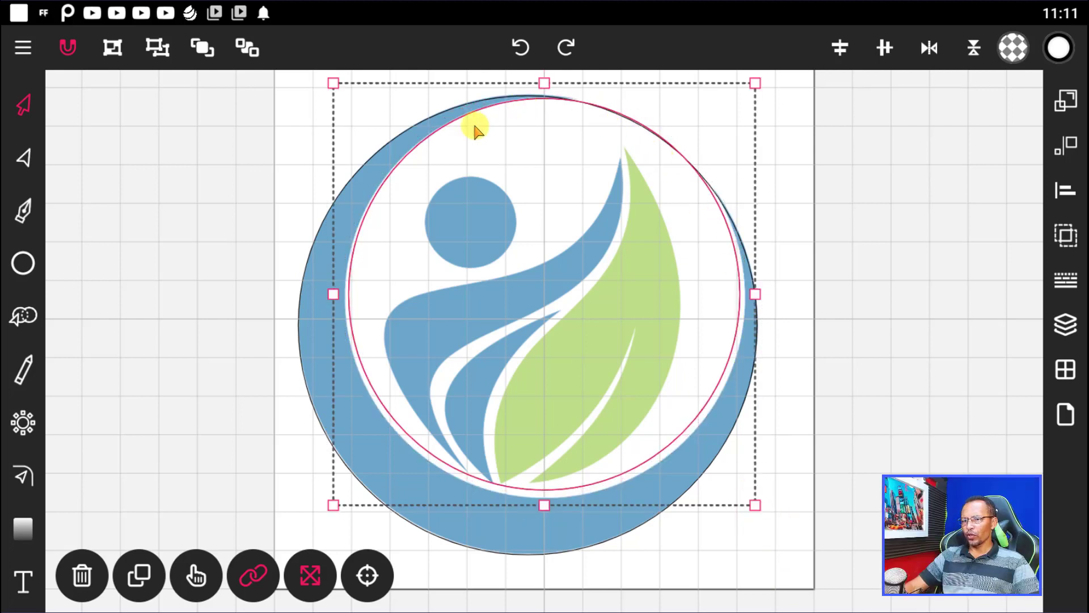
pyautogui.moveTo(497, 489); pyautogui.dragTo(497, 495)
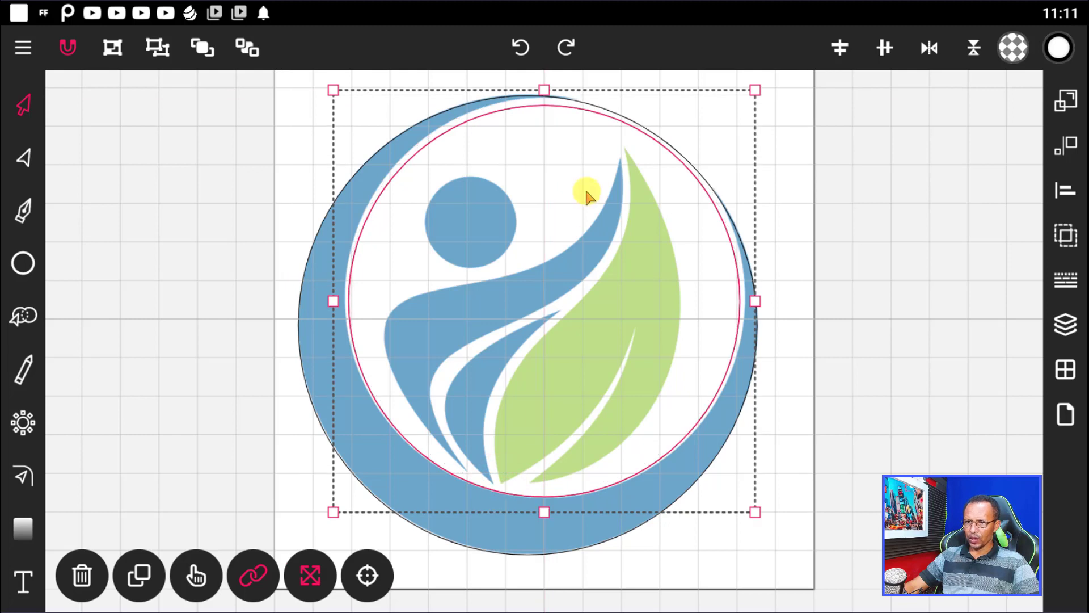
pyautogui.moveTo(335, 301); pyautogui.dragTo(332, 301)
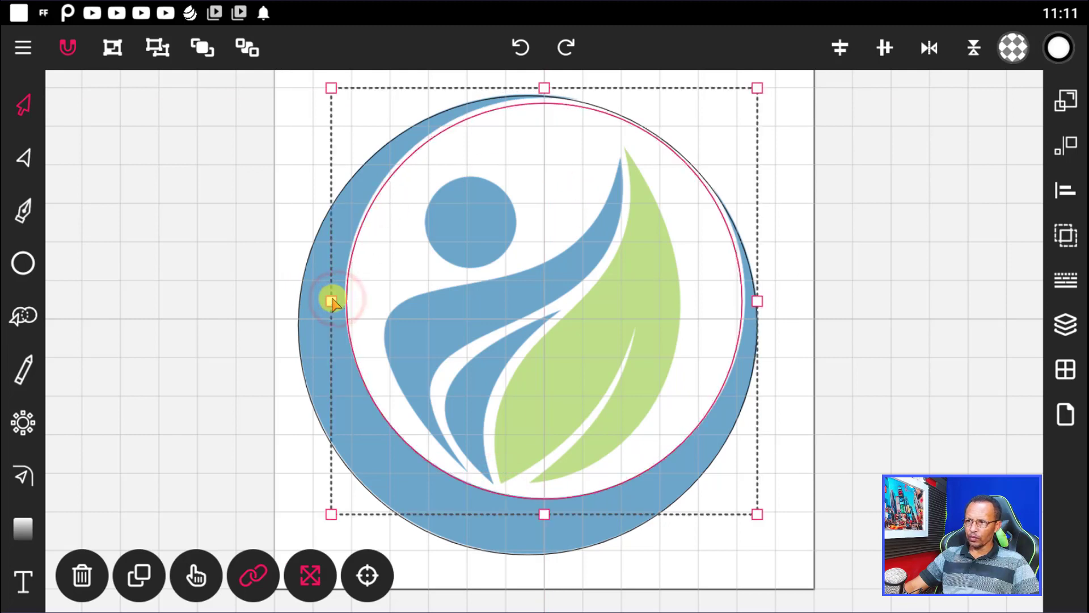
pyautogui.moveTo(758, 302); pyautogui.dragTo(762, 303)
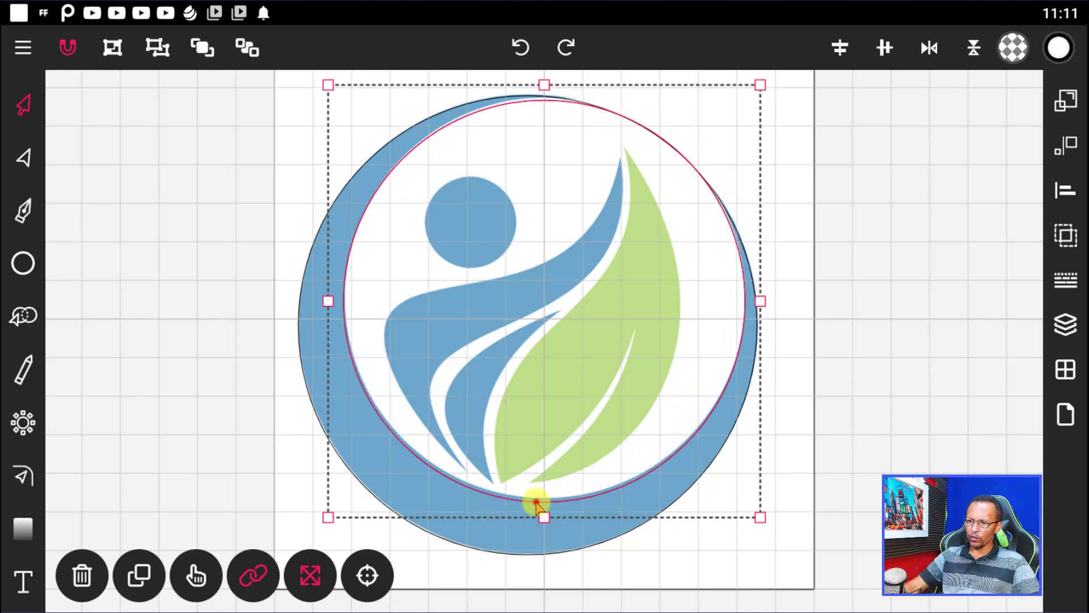
pyautogui.moveTo(536, 503); pyautogui.dragTo(535, 499)
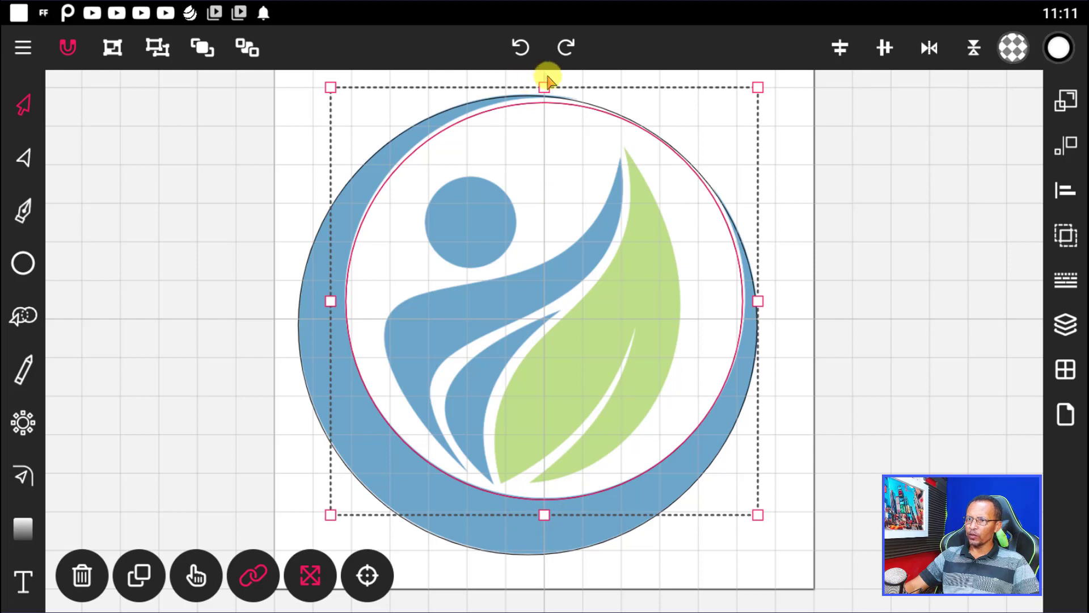
# Turn off proportion lock and centre scaling, tweak the inner circle's corner, then select the outer circle
pyautogui.click(253, 579)
pyautogui.click(309, 576)
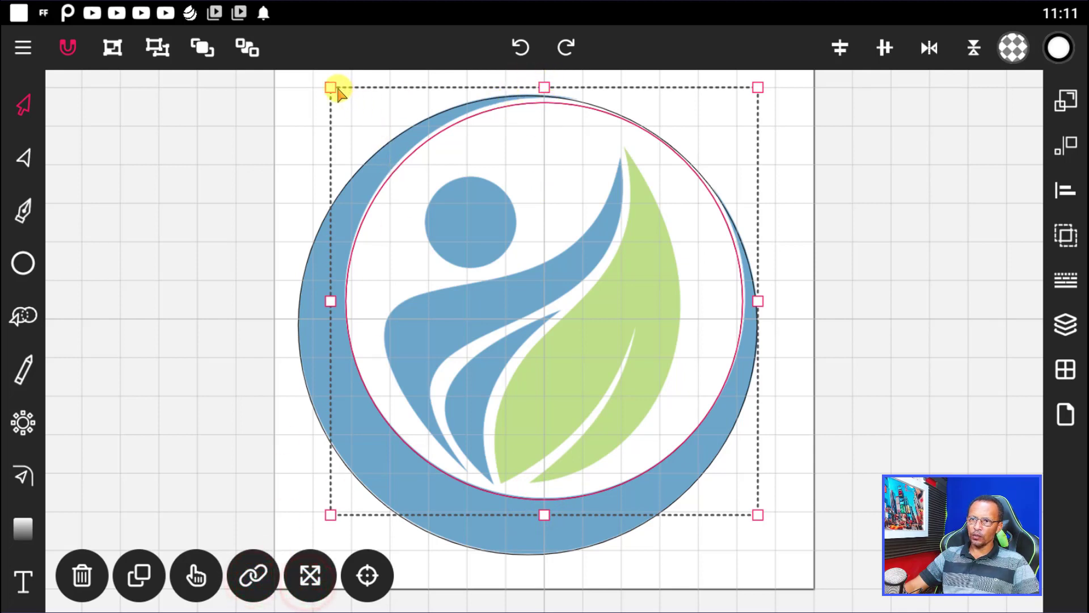
pyautogui.moveTo(331, 88); pyautogui.dragTo(326, 83)
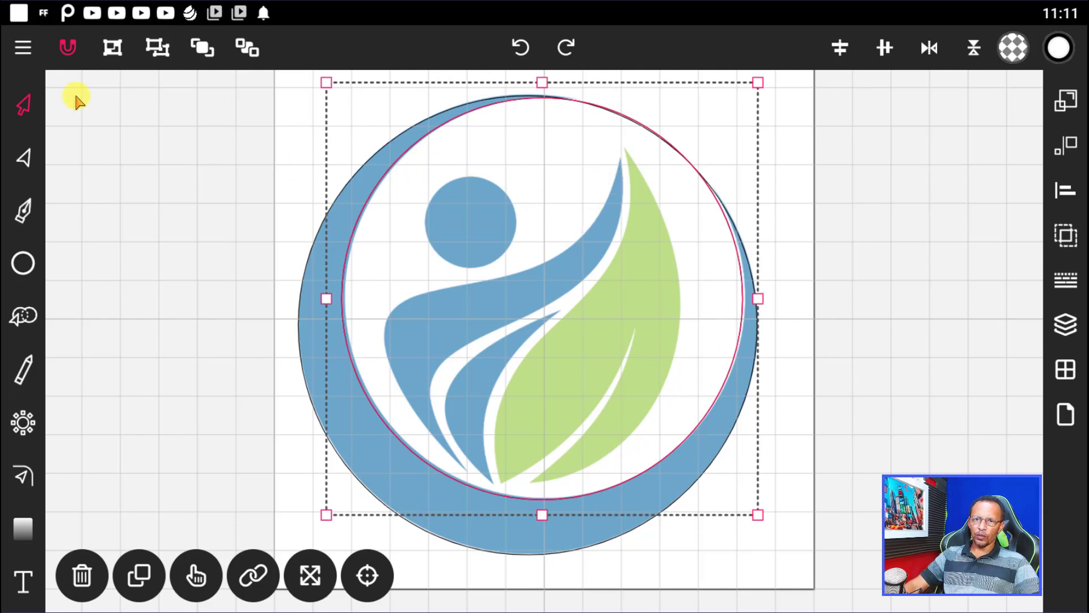
pyautogui.click(22, 101)
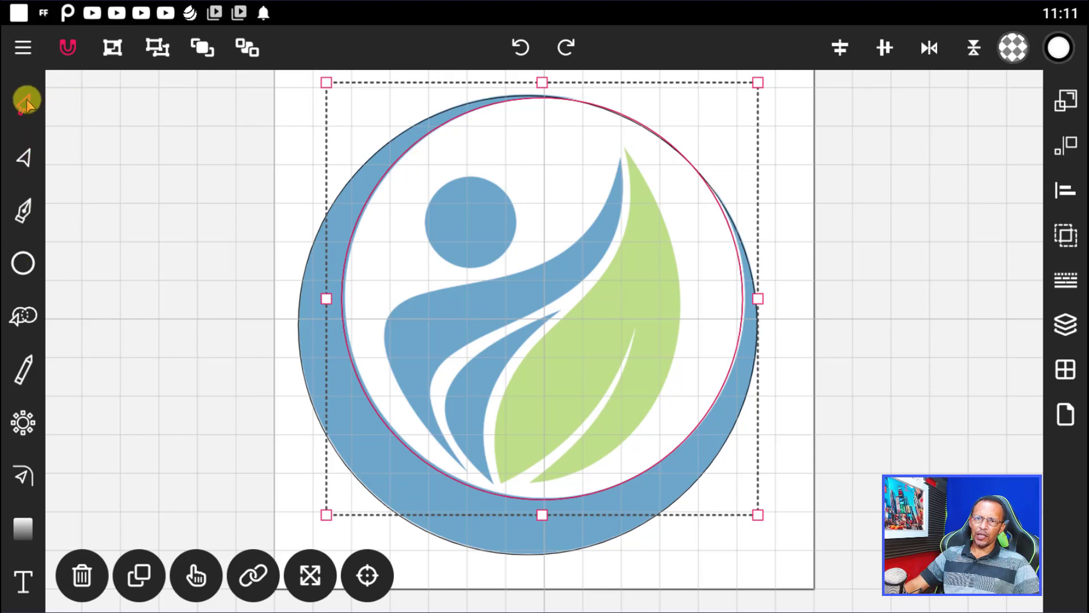
pyautogui.click(25, 101)
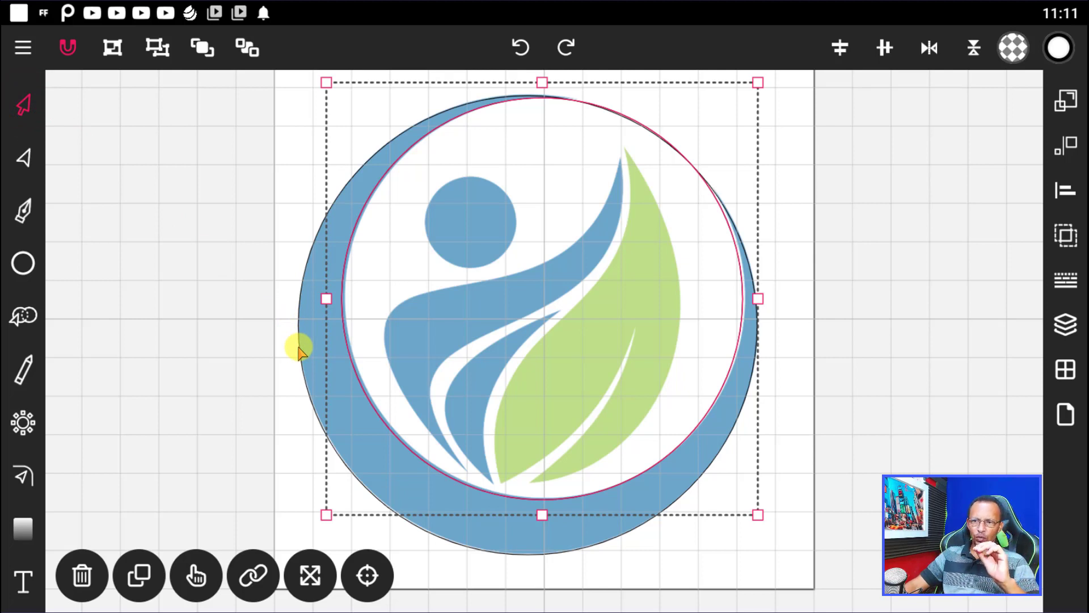
pyautogui.click(299, 349)
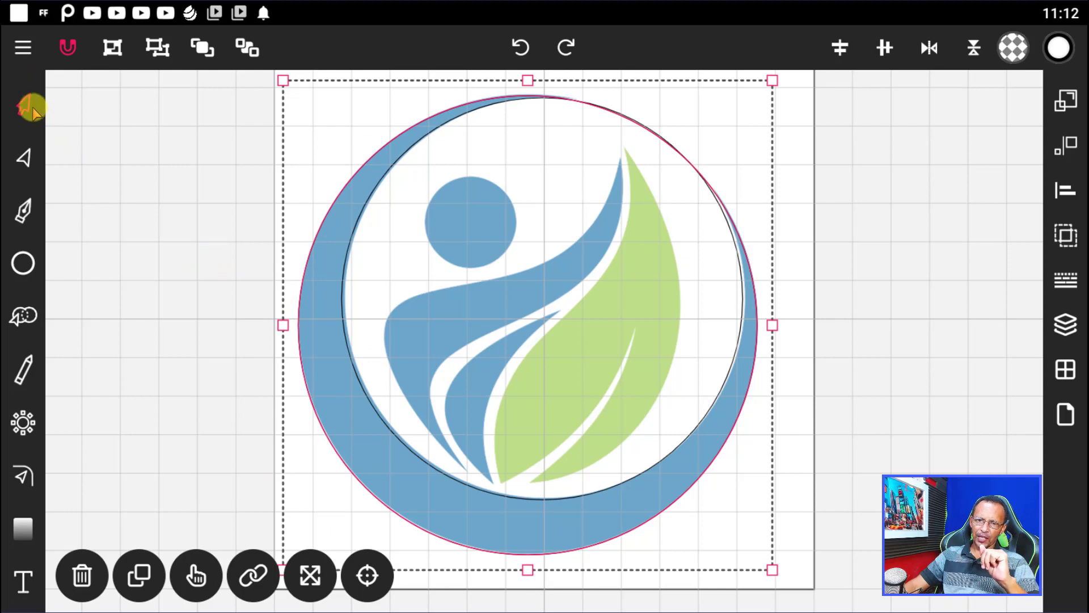
# Use Path Builder to make a ring shape from the area between the two circles, then deselect
pyautogui.click(23, 316)
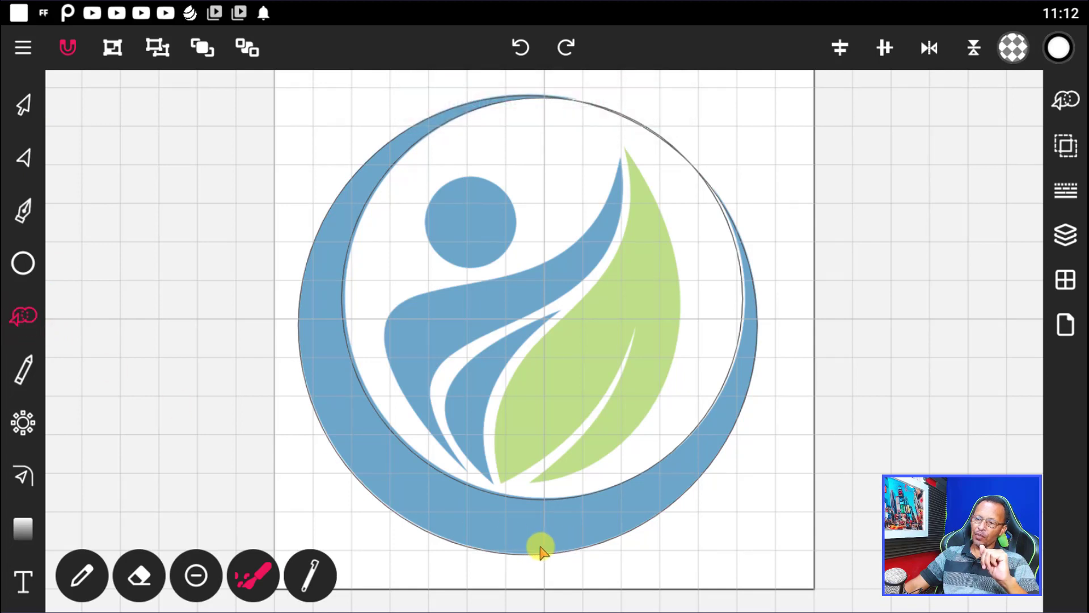
pyautogui.click(476, 545)
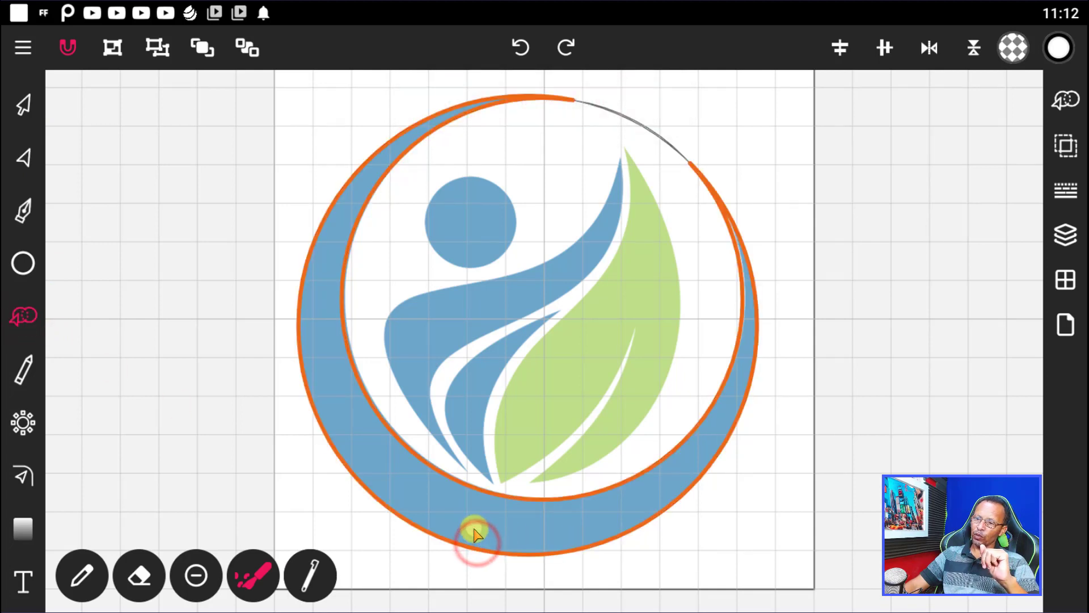
pyautogui.click(477, 506)
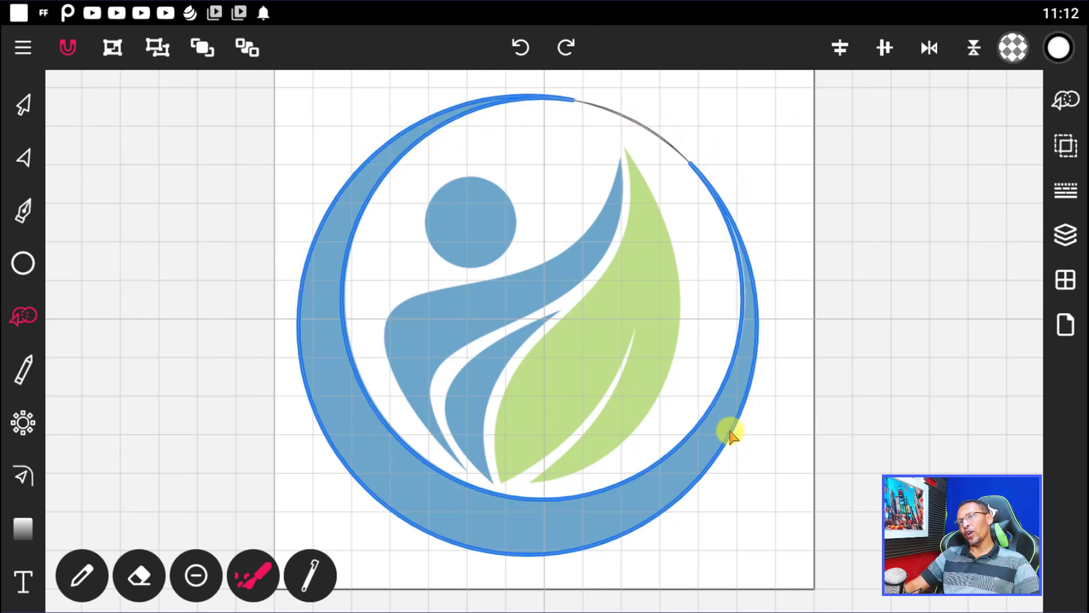
pyautogui.click(22, 104)
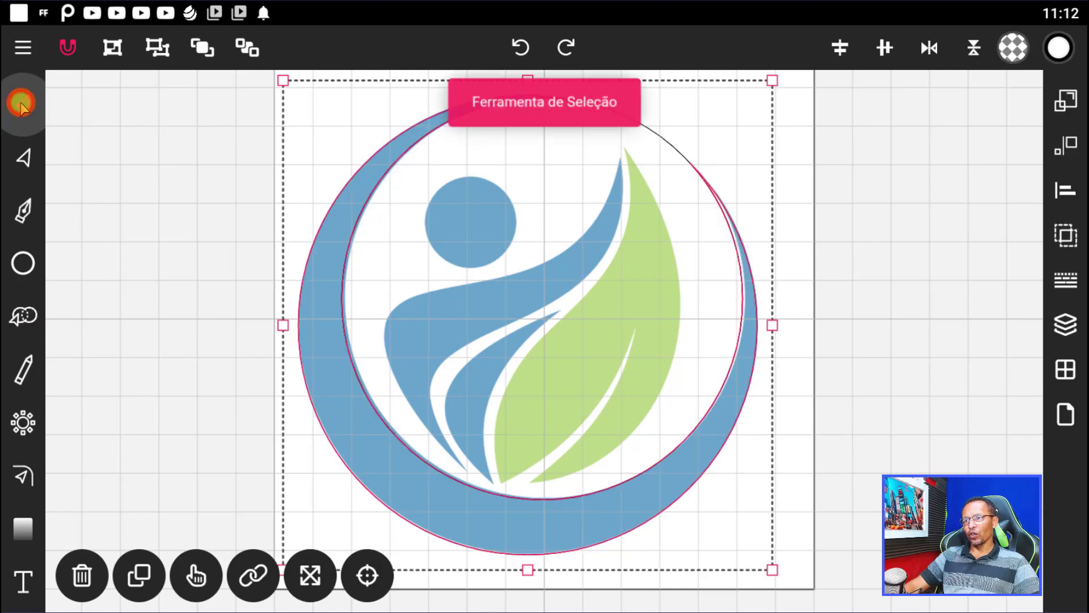
pyautogui.click(117, 133)
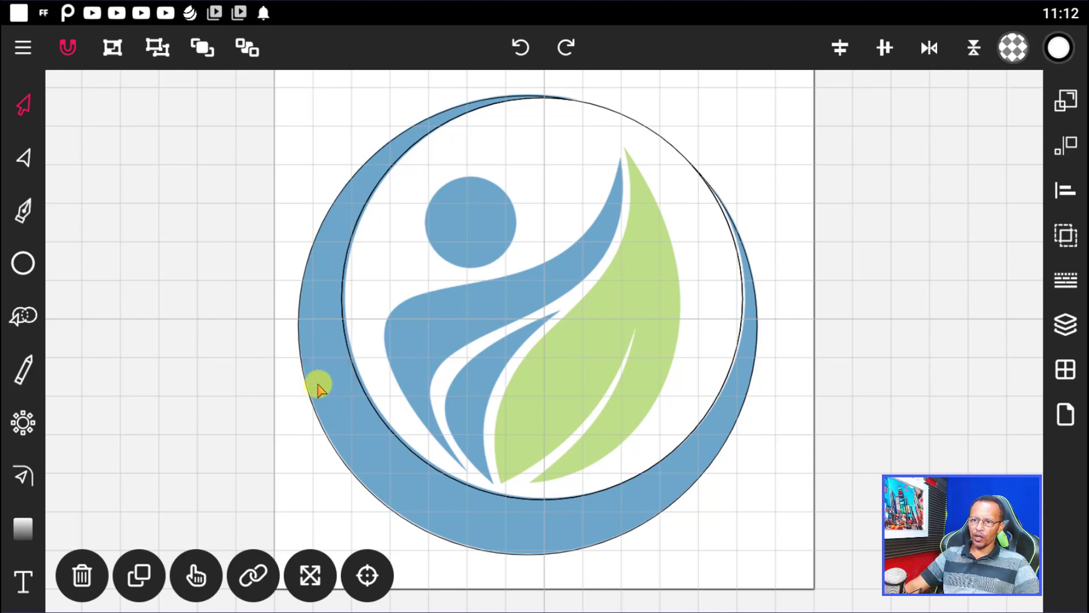
# Drag the new ring shape and the crescent arcs left, off the logo onto empty canvas
pyautogui.click(311, 397)
pyautogui.moveTo(318, 399); pyautogui.dragTo(2, 398)
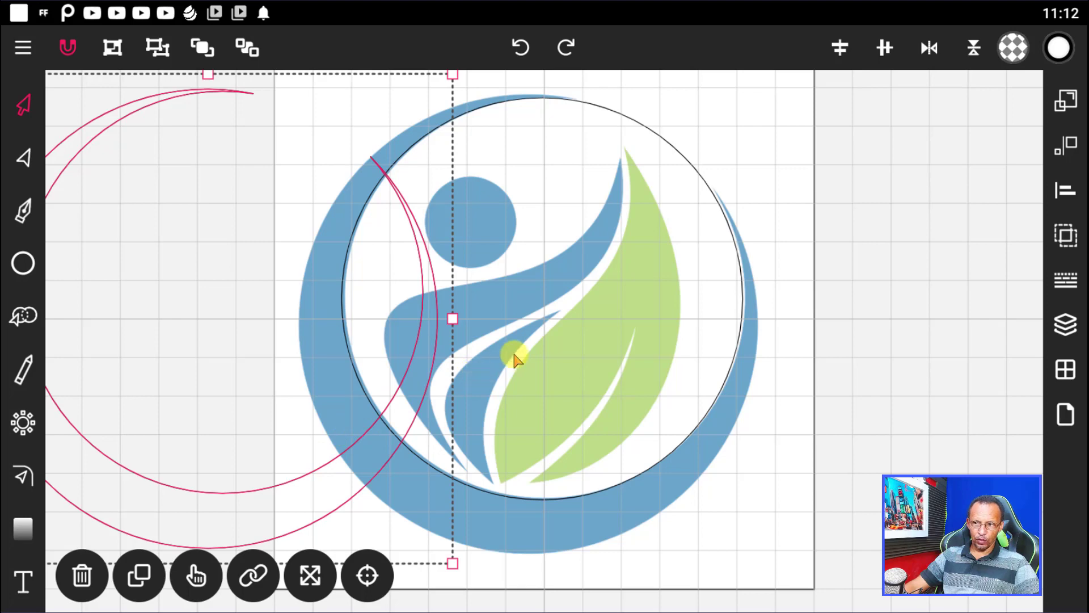
pyautogui.click(543, 344)
pyautogui.click(426, 402)
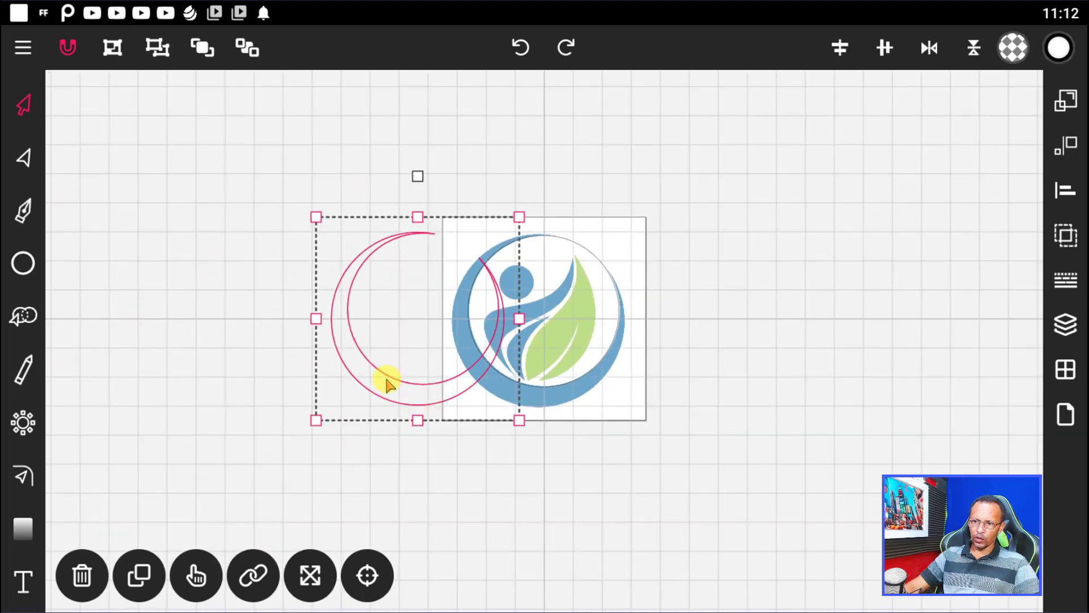
pyautogui.moveTo(389, 377); pyautogui.dragTo(263, 377)
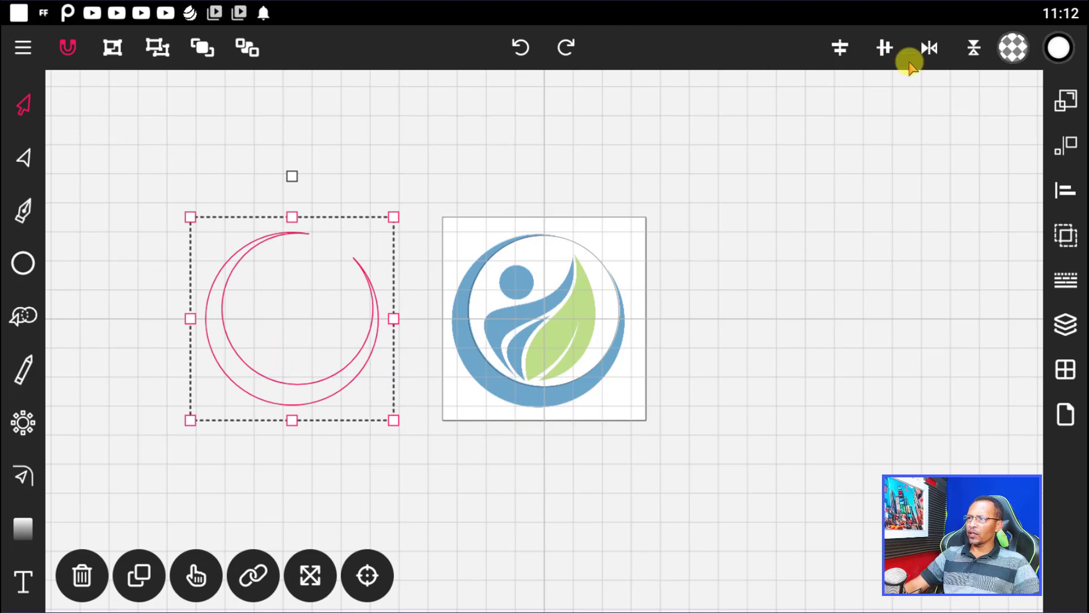
# Fill the separated crescent solid yellow via hue, saturation and brightness, remove its stroke, and deselect
pyautogui.click(1013, 50)
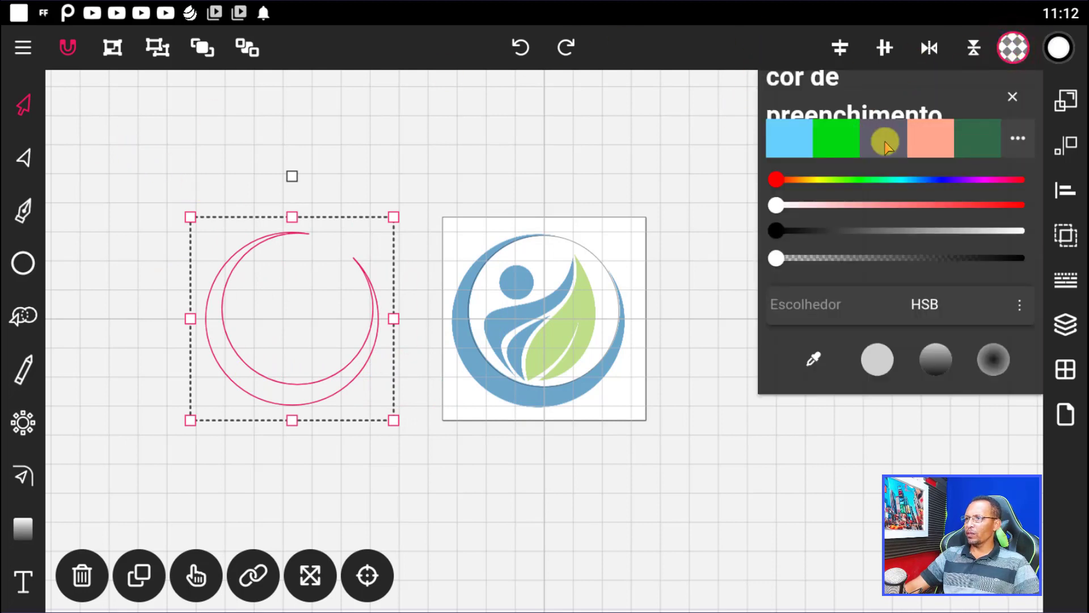
pyautogui.click(841, 141)
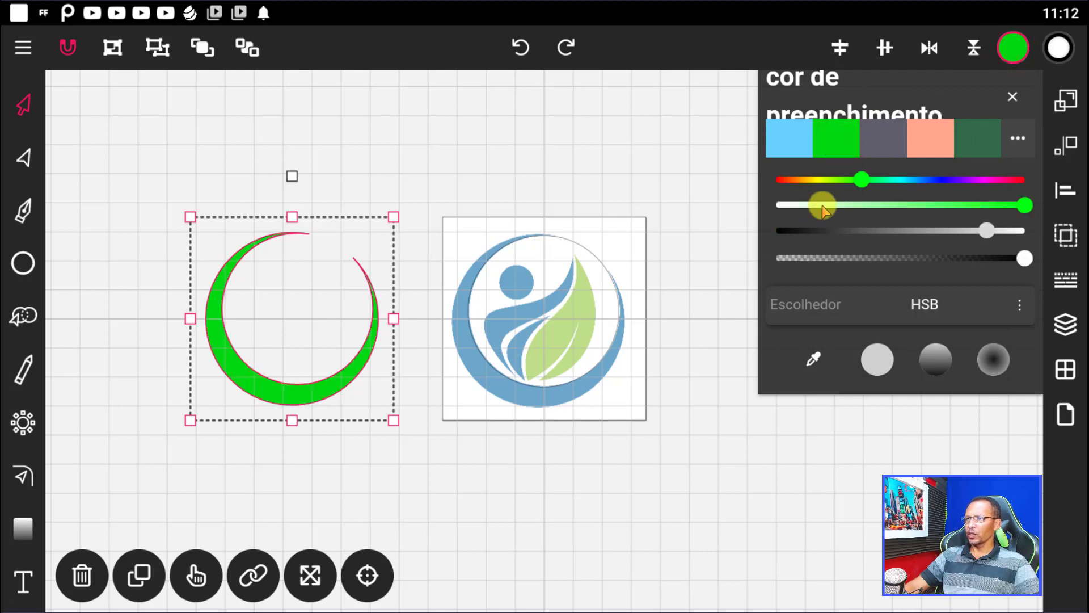
pyautogui.moveTo(863, 181)
pyautogui.mouseDown()
pyautogui.moveTo(772, 180)
pyautogui.moveTo(1039, 175)
pyautogui.mouseUp()
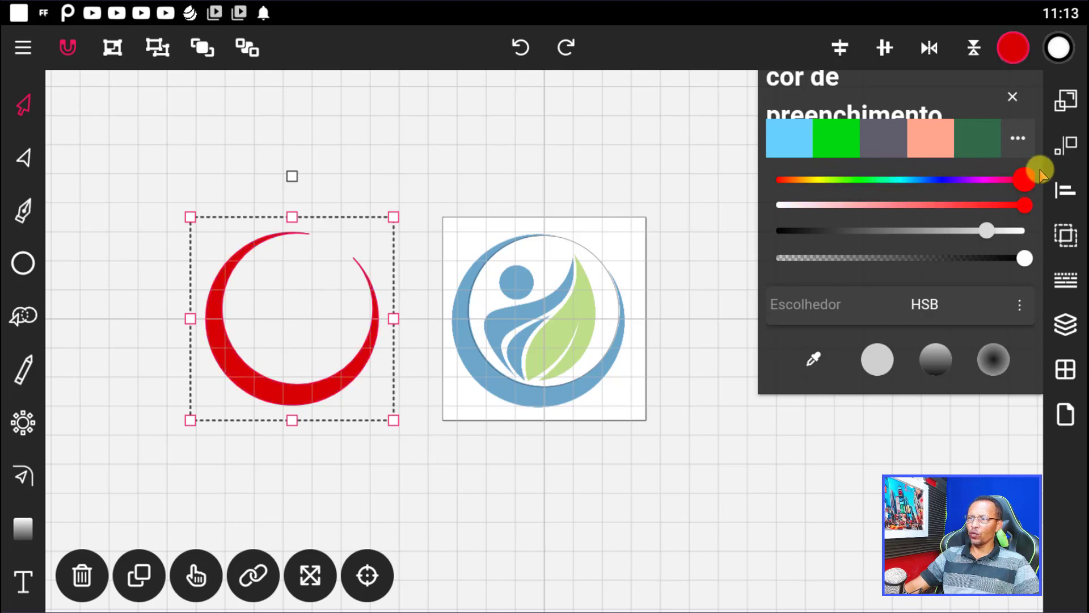
pyautogui.moveTo(1040, 173); pyautogui.dragTo(811, 181)
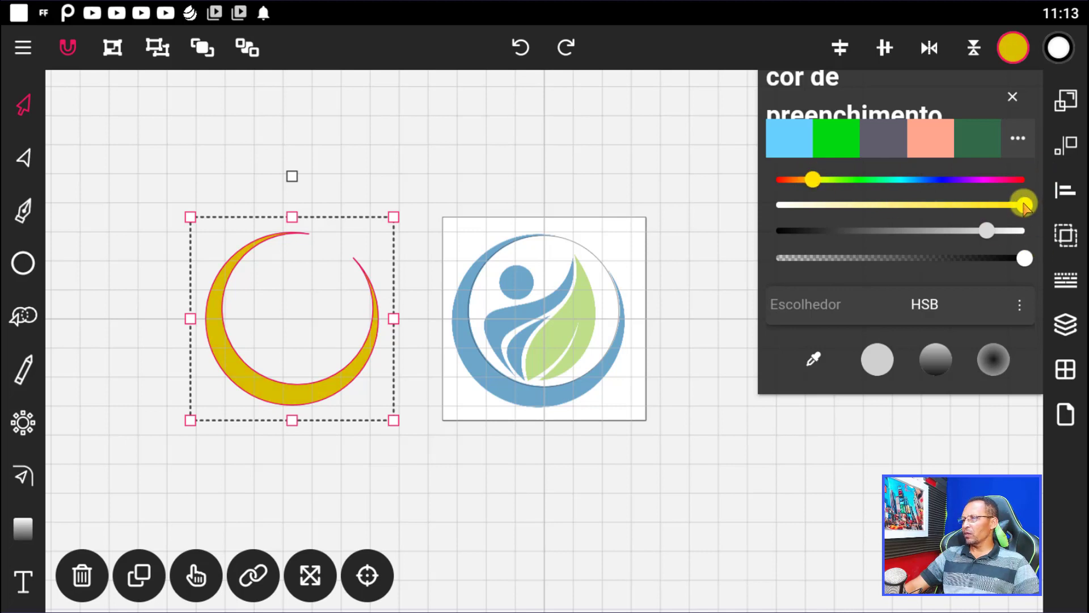
pyautogui.moveTo(1024, 205)
pyautogui.mouseDown()
pyautogui.moveTo(759, 207)
pyautogui.moveTo(1032, 203)
pyautogui.mouseUp()
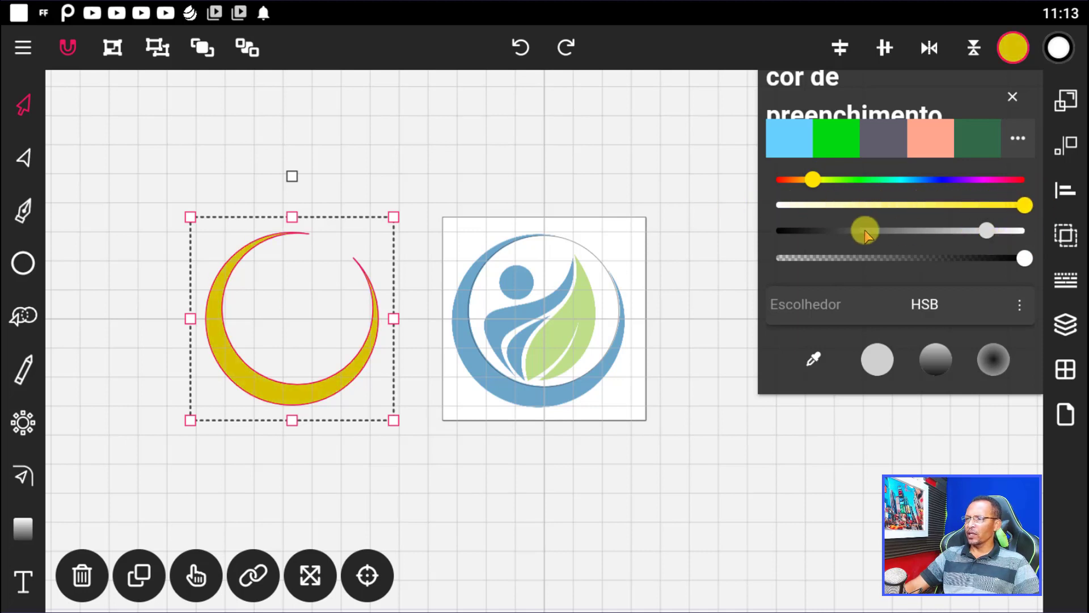
pyautogui.moveTo(975, 237)
pyautogui.mouseDown()
pyautogui.moveTo(783, 232)
pyautogui.moveTo(1051, 226)
pyautogui.moveTo(1036, 229)
pyautogui.moveTo(1028, 267)
pyautogui.moveTo(757, 265)
pyautogui.moveTo(1009, 267)
pyautogui.mouseUp()
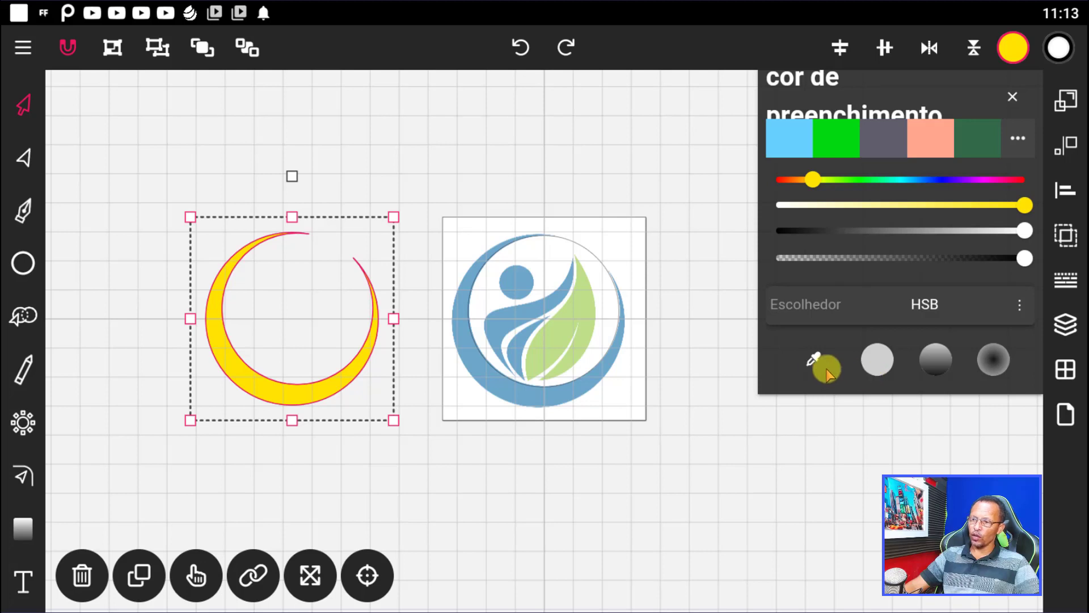
pyautogui.click(808, 359)
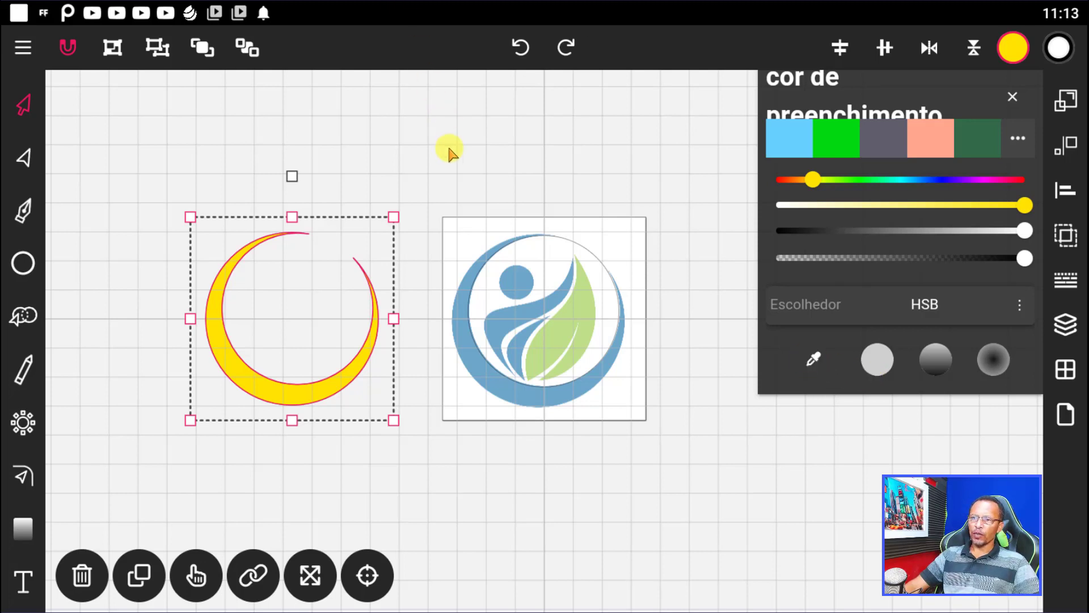
pyautogui.click(447, 160)
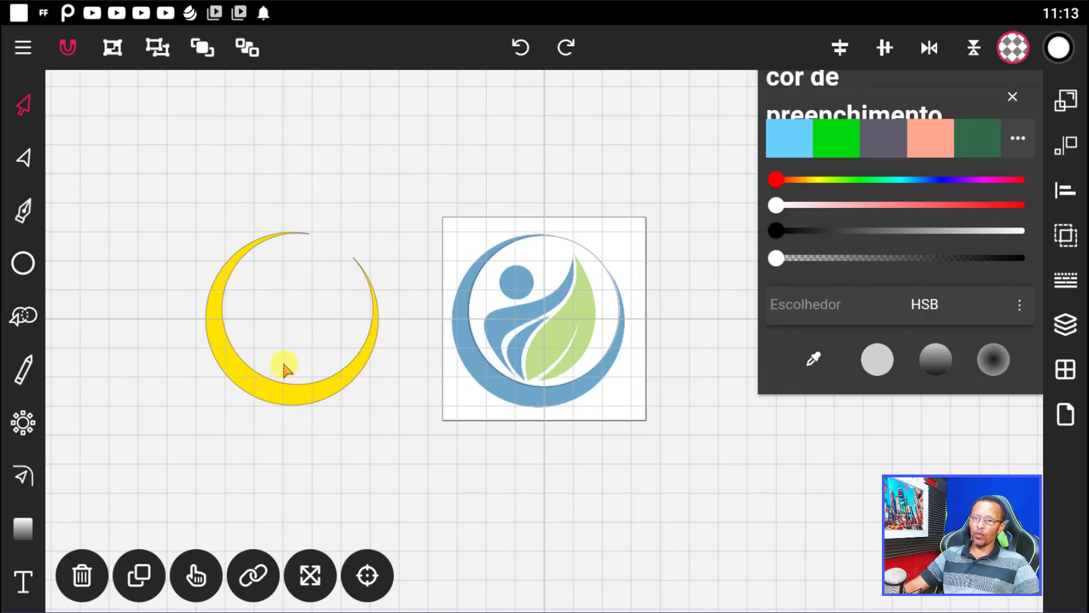
# Duplicate the circle over the logo and enlarge the copy from its centre with proportions locked
pyautogui.click(1015, 97)
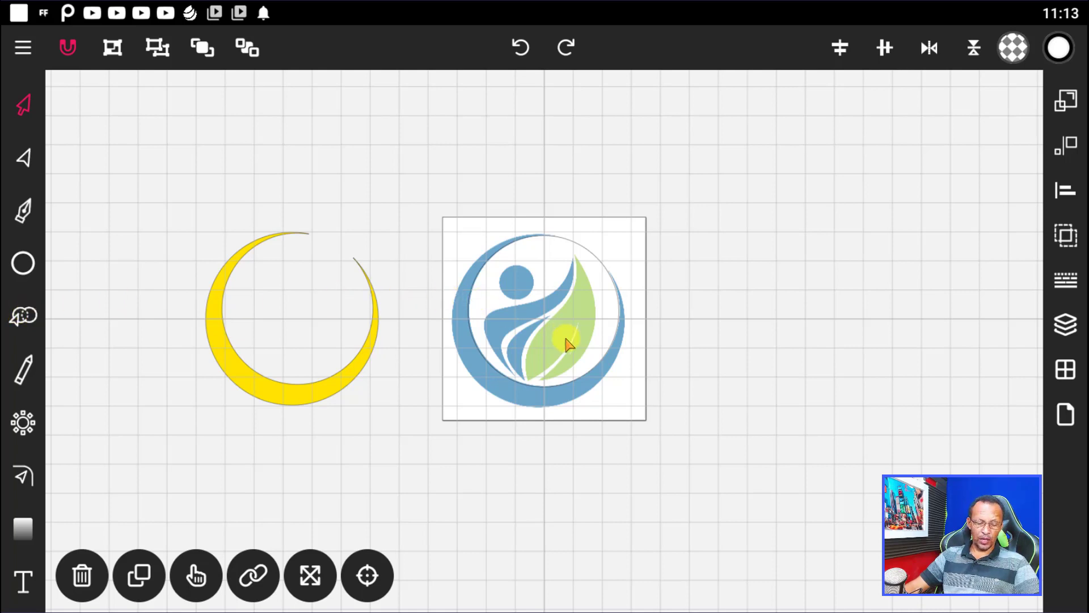
pyautogui.scroll(3, 556, 341)
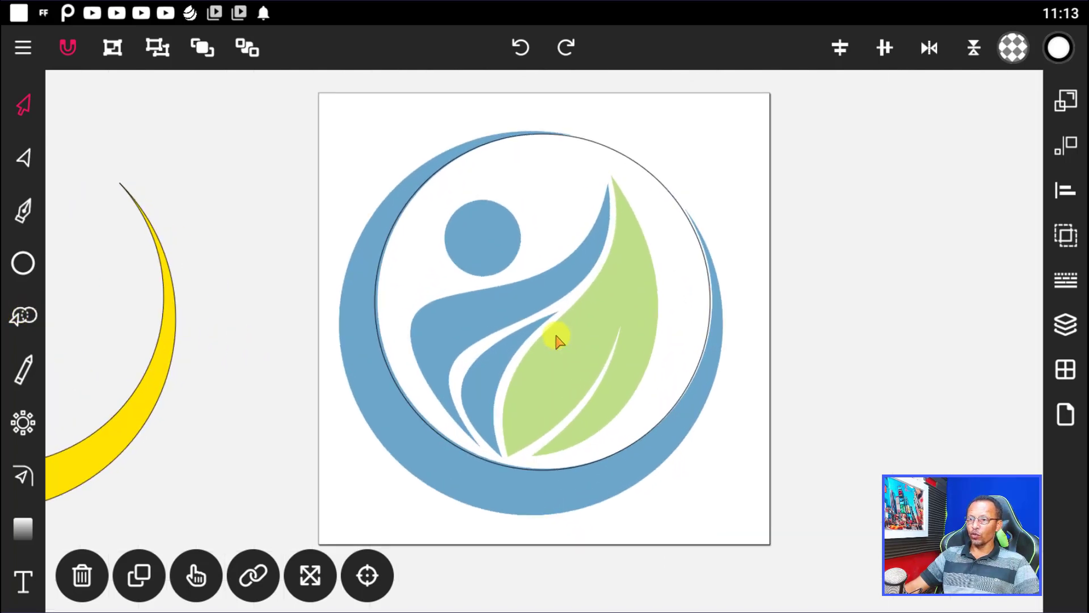
pyautogui.click(660, 182)
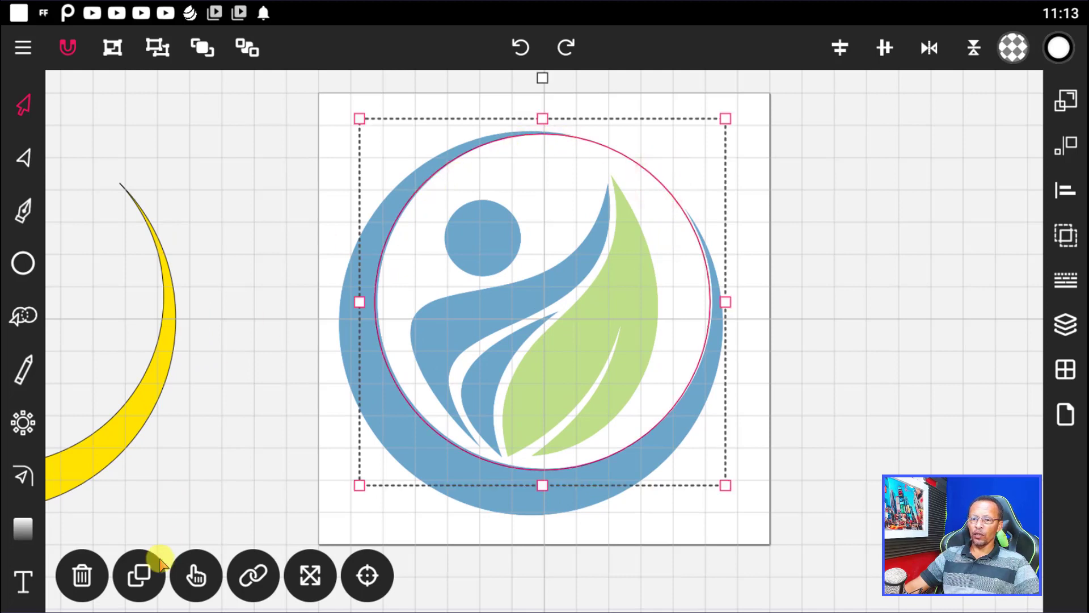
pyautogui.click(139, 574)
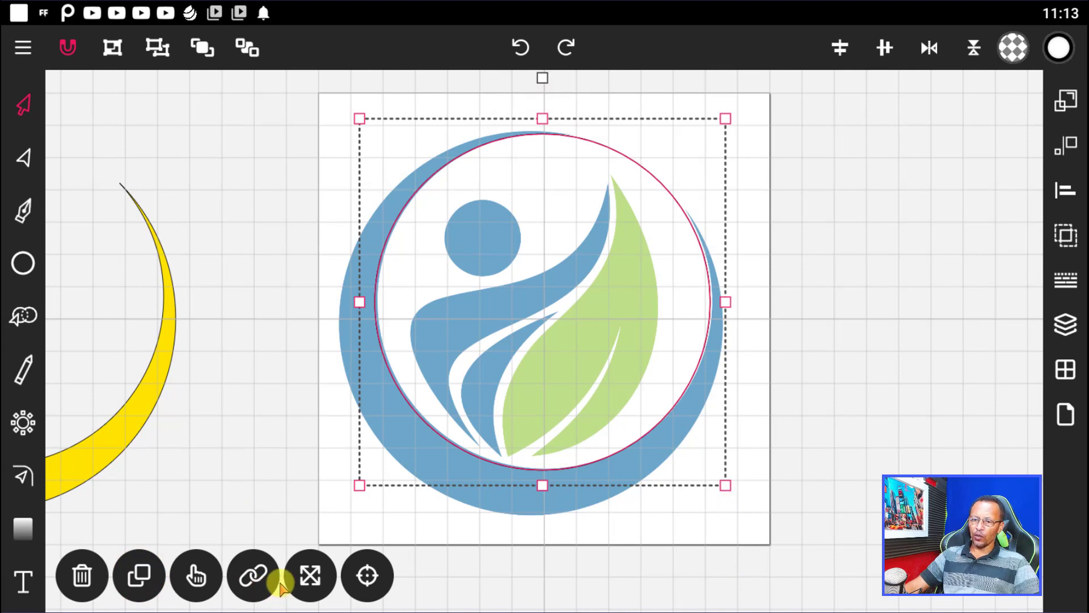
pyautogui.click(253, 576)
pyautogui.click(310, 575)
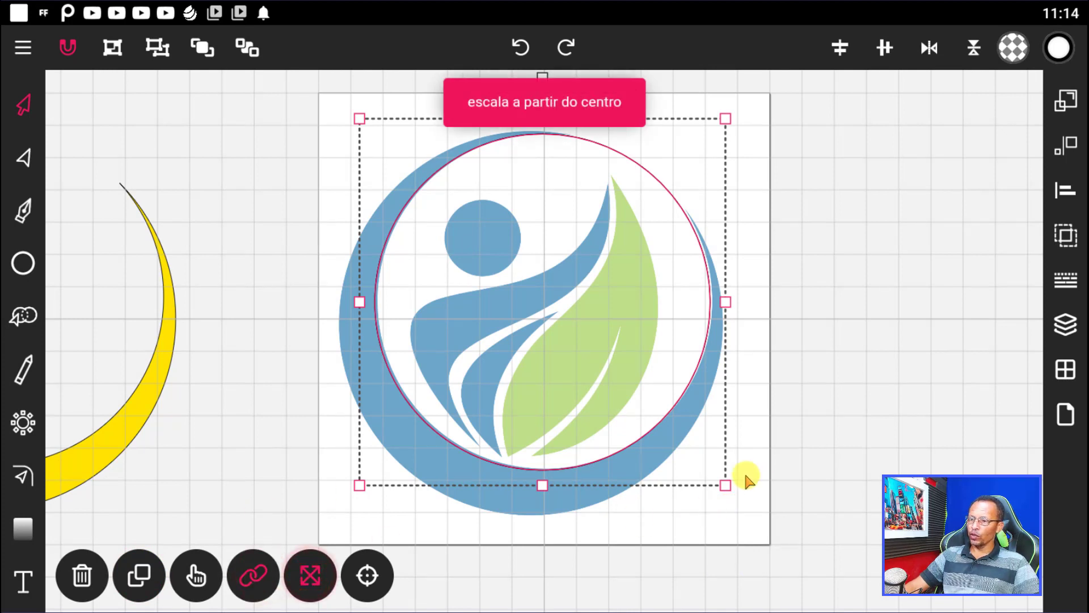
pyautogui.moveTo(726, 485); pyautogui.dragTo(761, 533)
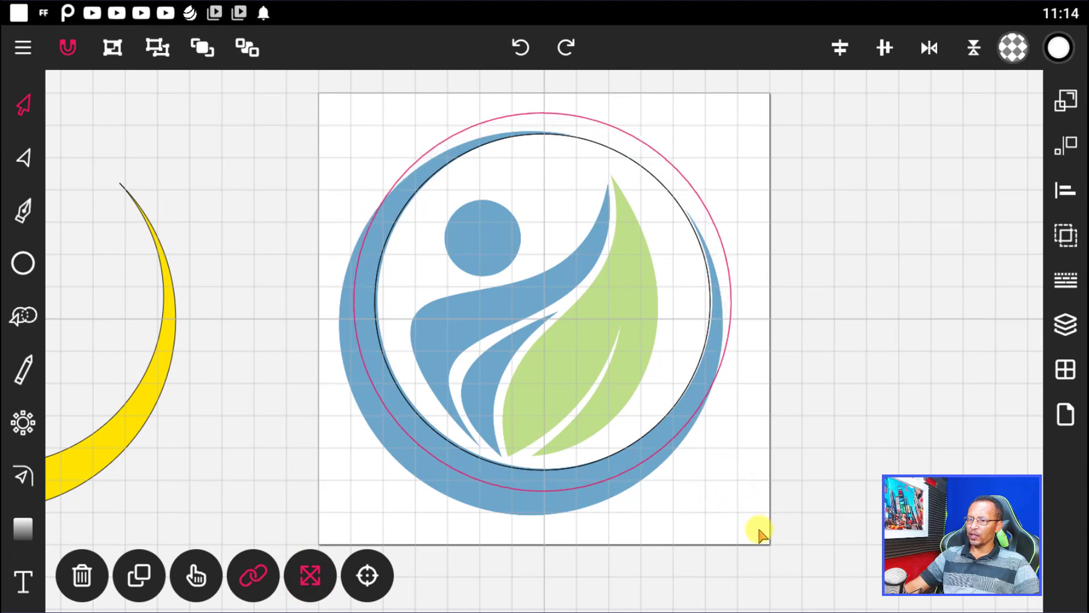
# Move and resize the enlarged copy until it fits the blue ring's outer edge
pyautogui.click(469, 441)
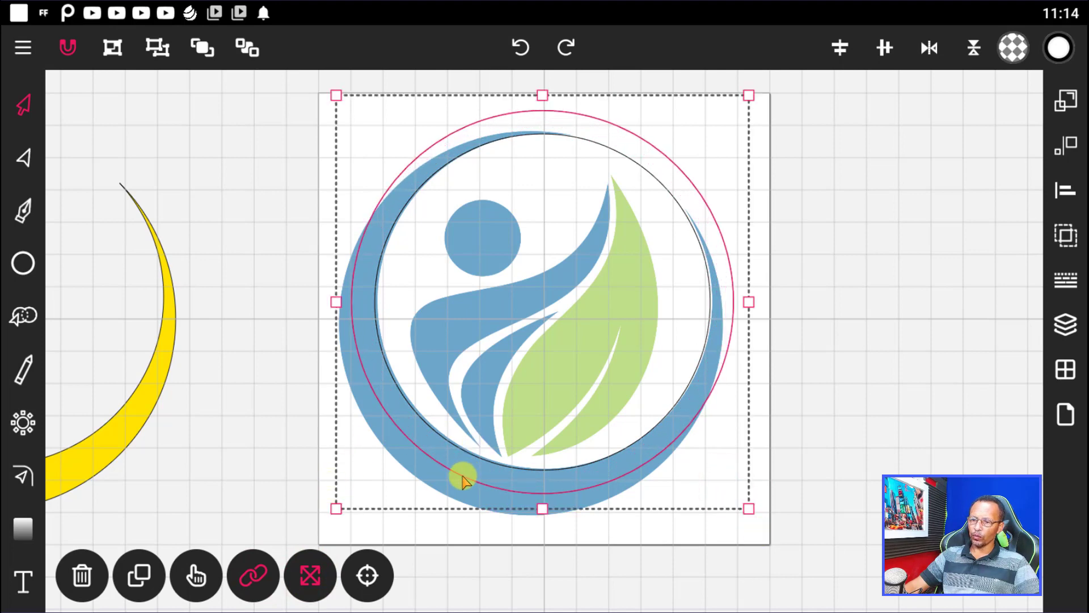
pyautogui.moveTo(462, 481); pyautogui.dragTo(437, 506)
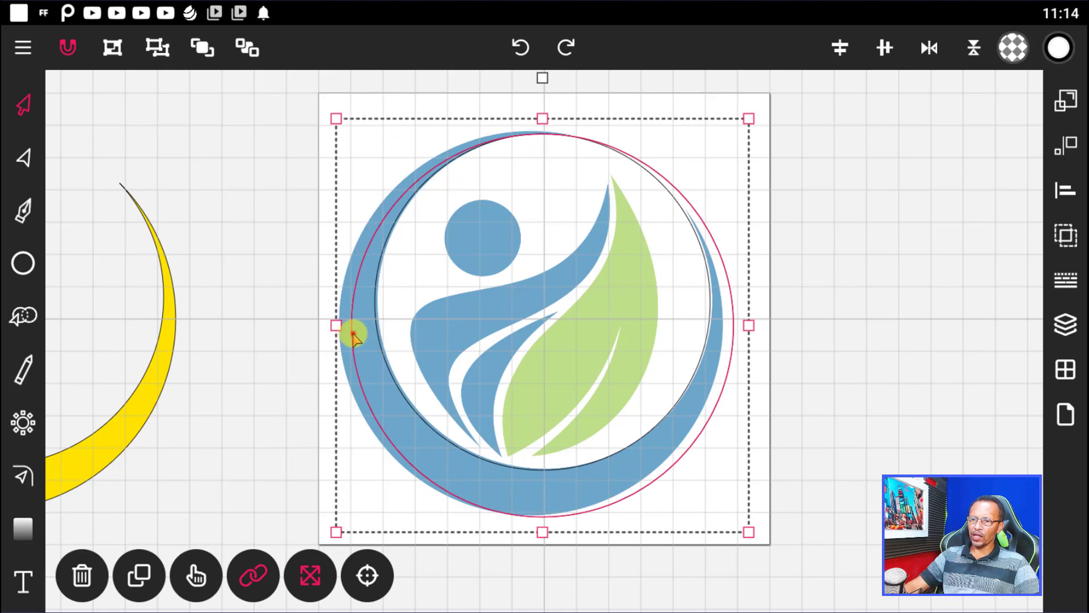
pyautogui.moveTo(353, 337); pyautogui.dragTo(342, 337)
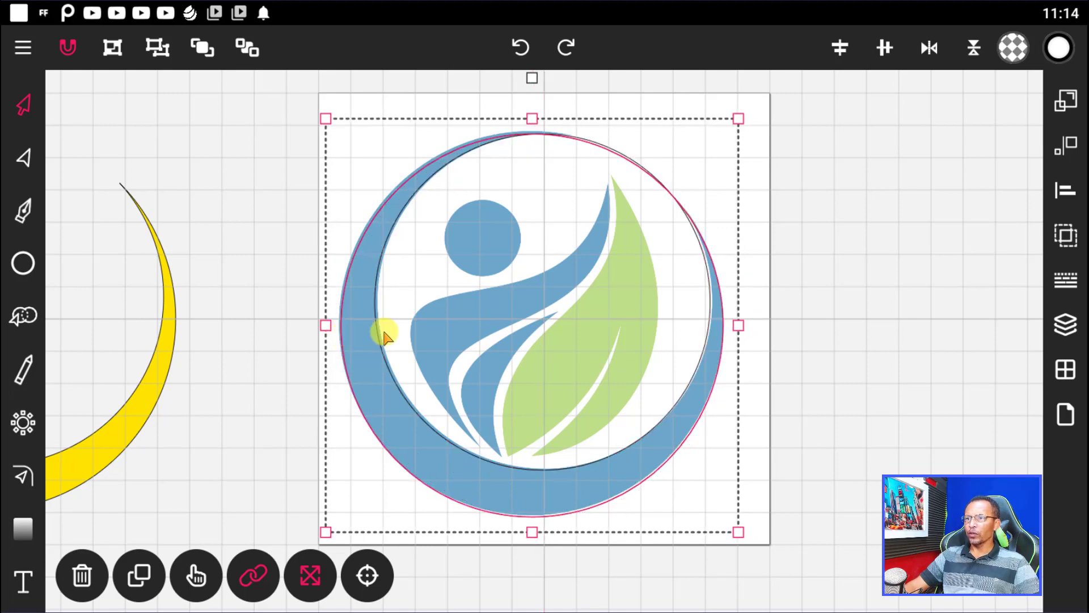
pyautogui.click(738, 119)
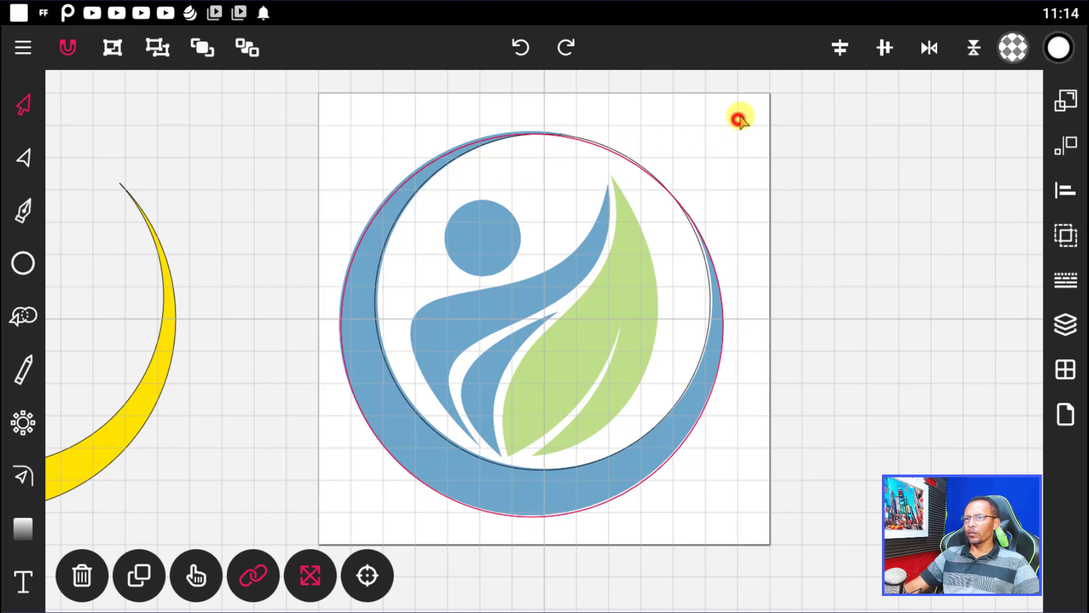
pyautogui.click(741, 117)
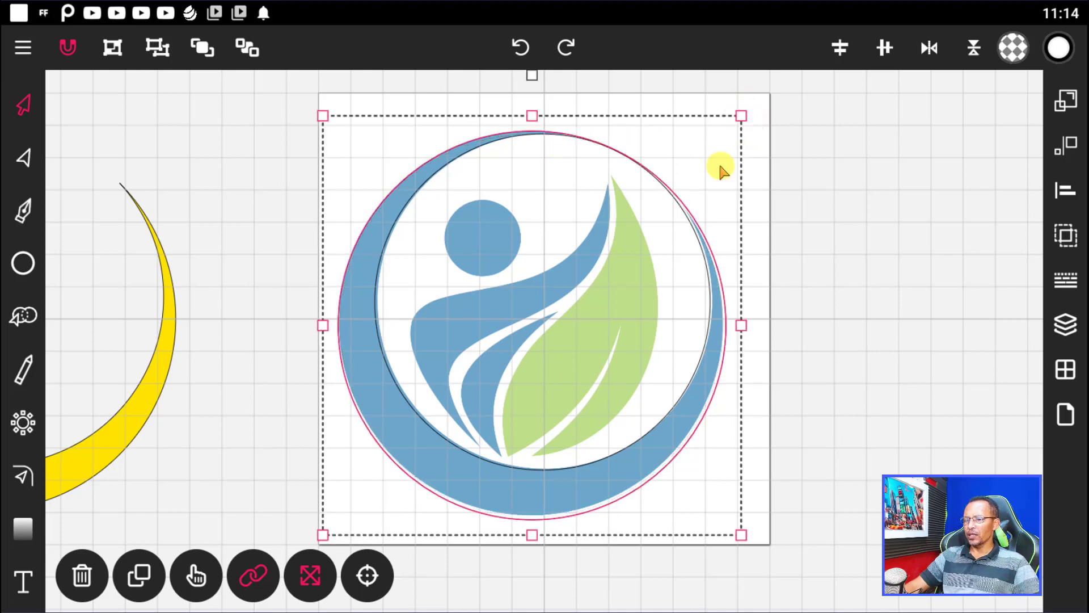
pyautogui.moveTo(532, 535); pyautogui.dragTo(531, 531)
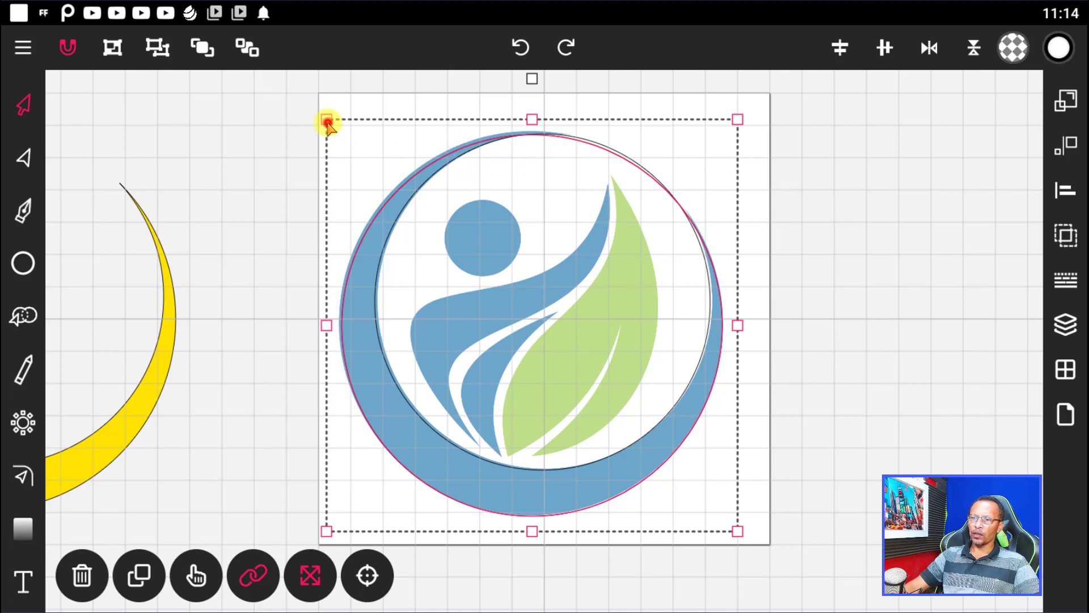
pyautogui.moveTo(327, 122); pyautogui.dragTo(332, 113)
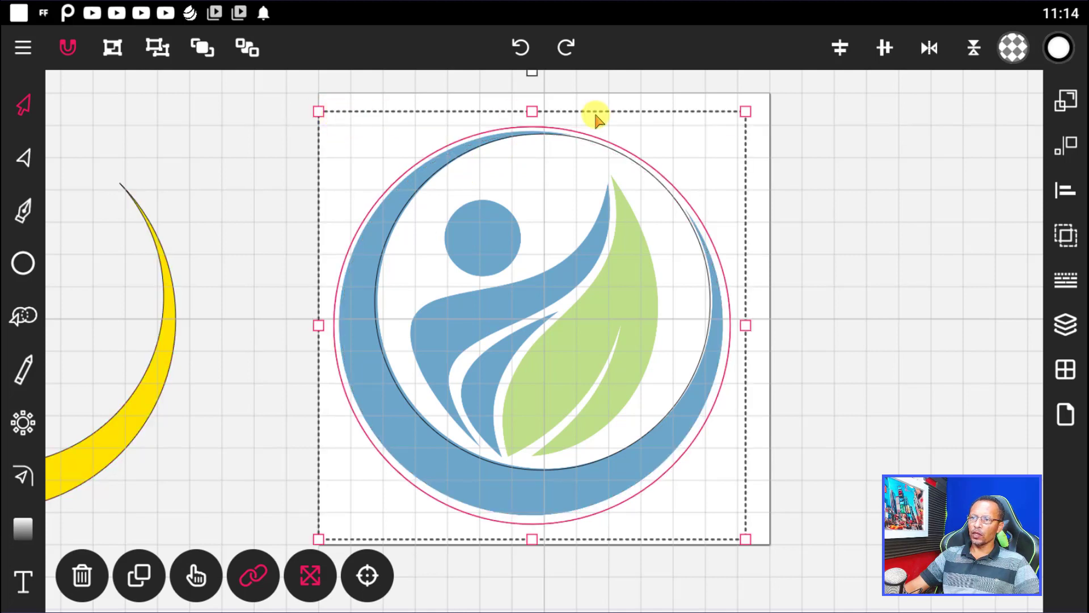
pyautogui.moveTo(535, 113); pyautogui.dragTo(535, 124)
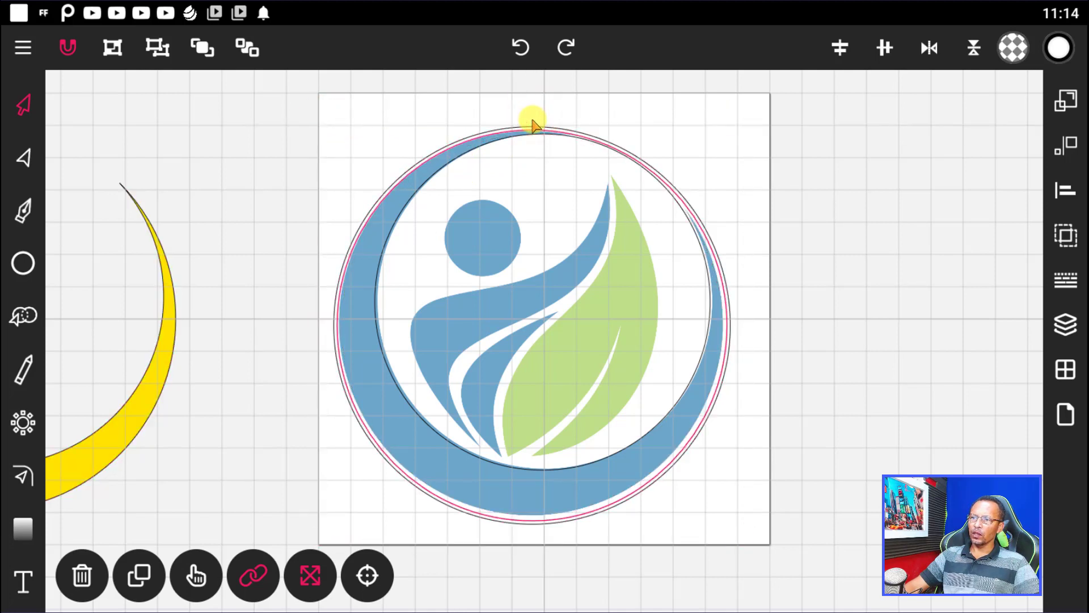
pyautogui.click(534, 123)
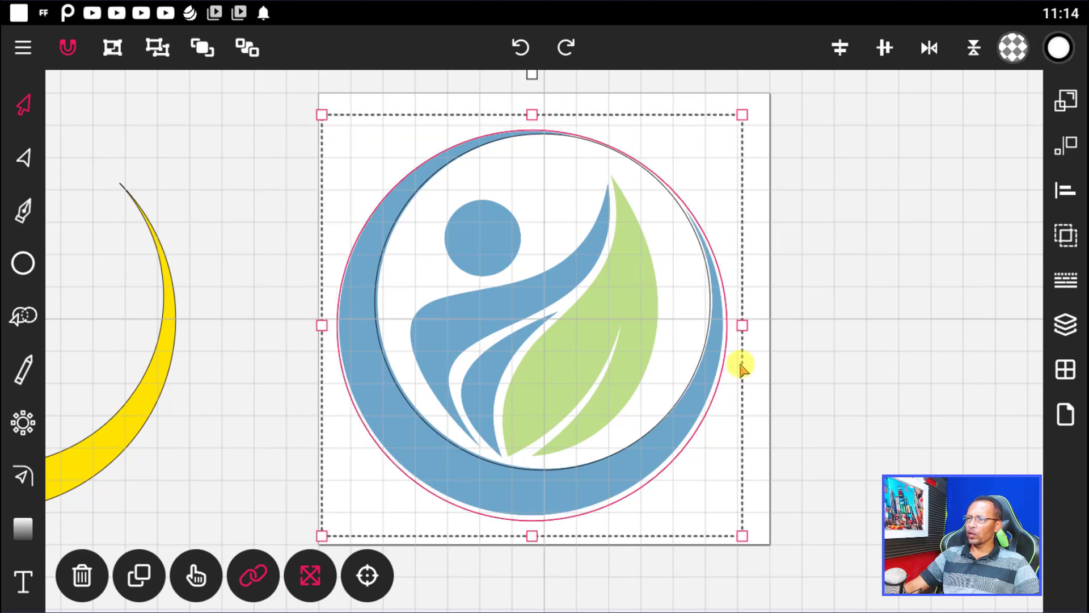
pyautogui.moveTo(742, 328); pyautogui.dragTo(737, 326)
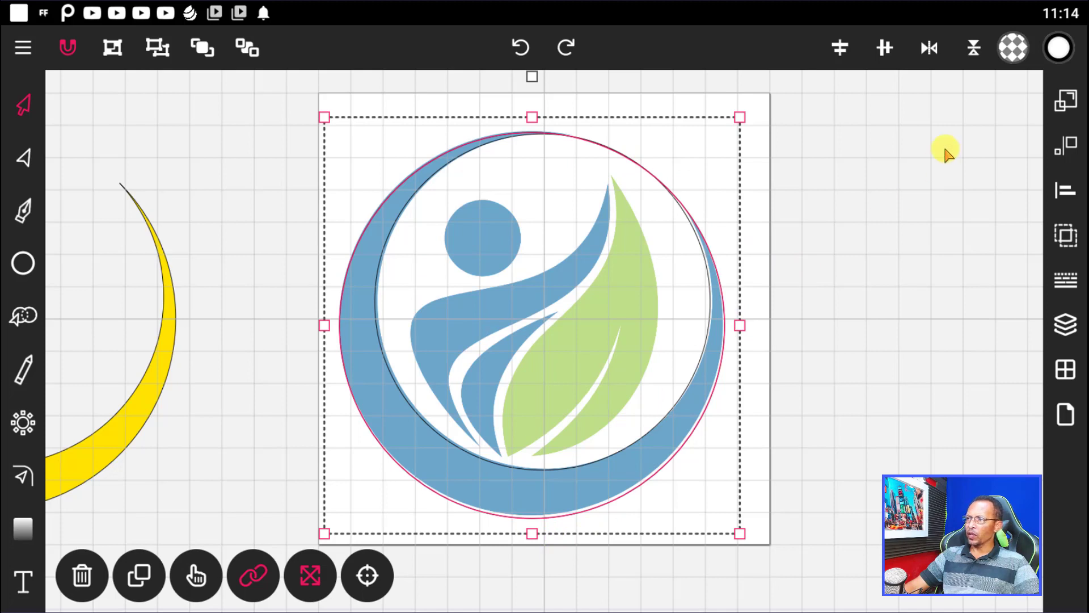
pyautogui.click(1010, 49)
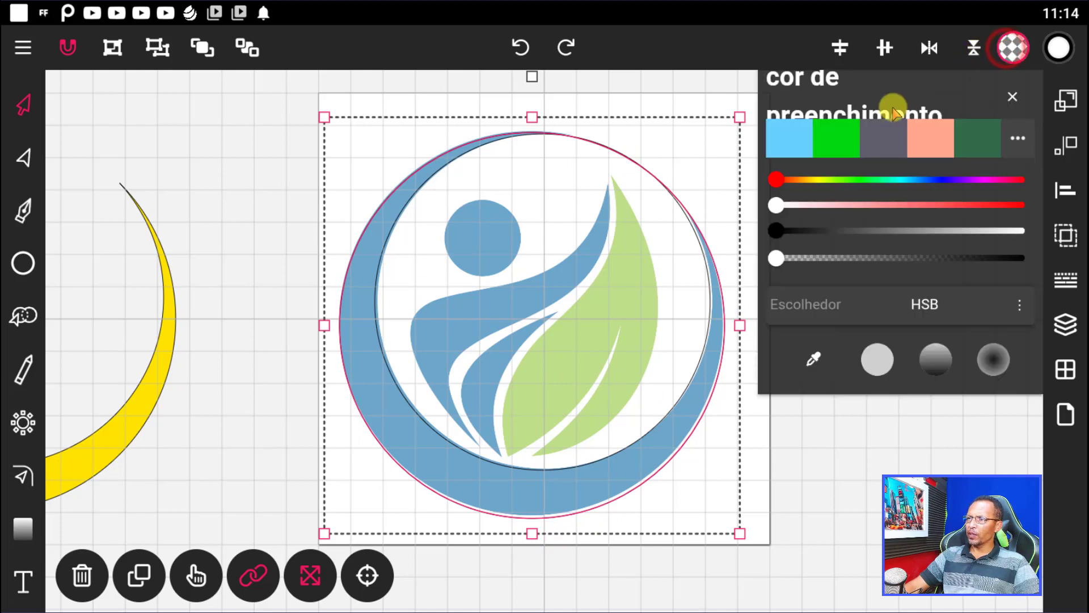
# Fill the inner traced circle with the salmon swatch and the larger outer circle with green
pyautogui.click(837, 138)
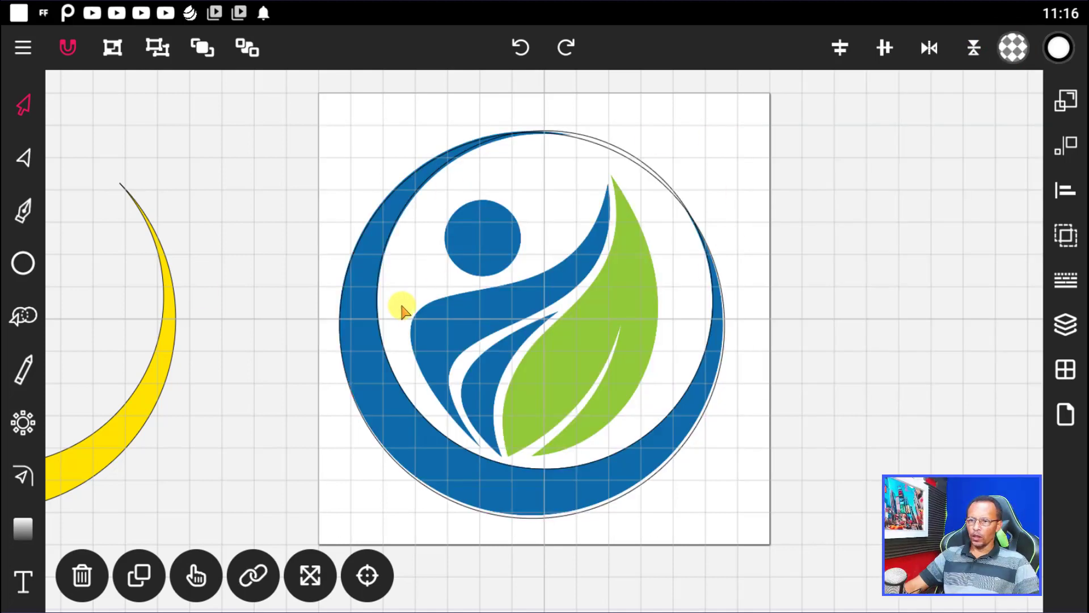
pyautogui.click(391, 366)
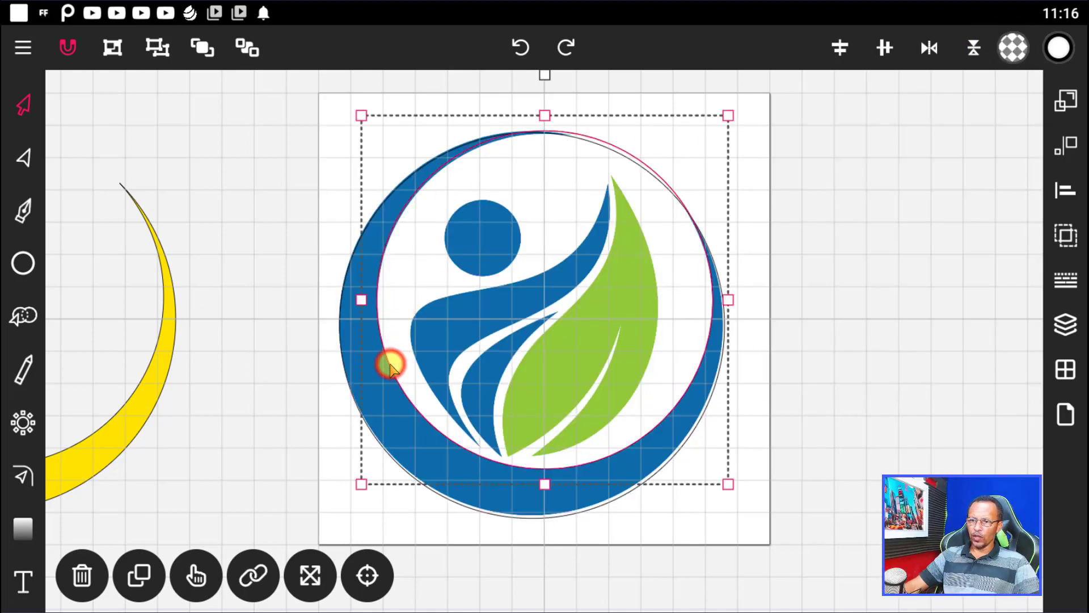
pyautogui.click(1021, 50)
pyautogui.click(931, 138)
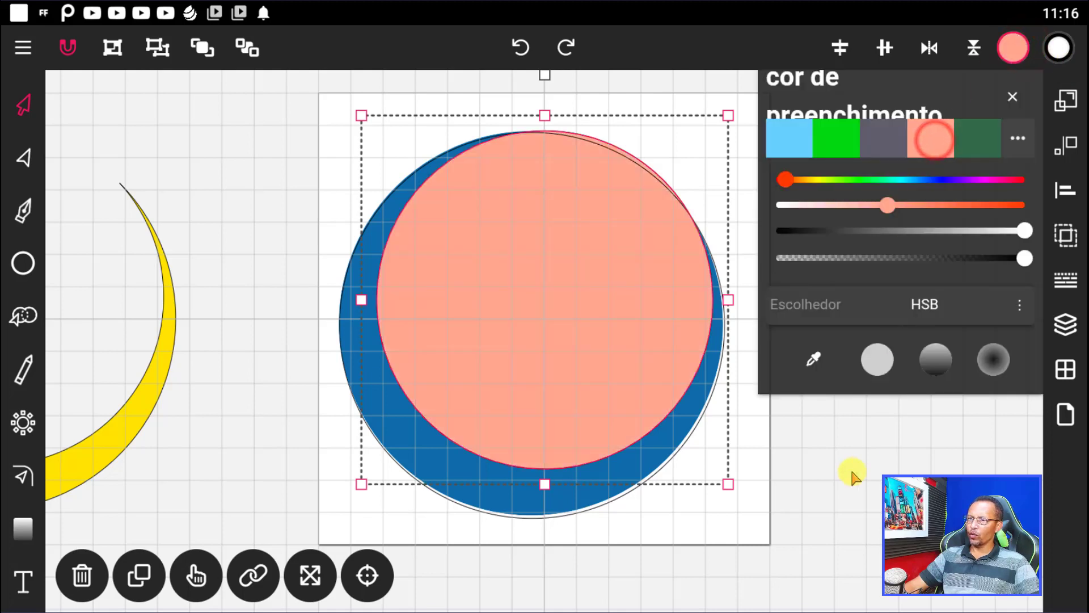
pyautogui.click(608, 499)
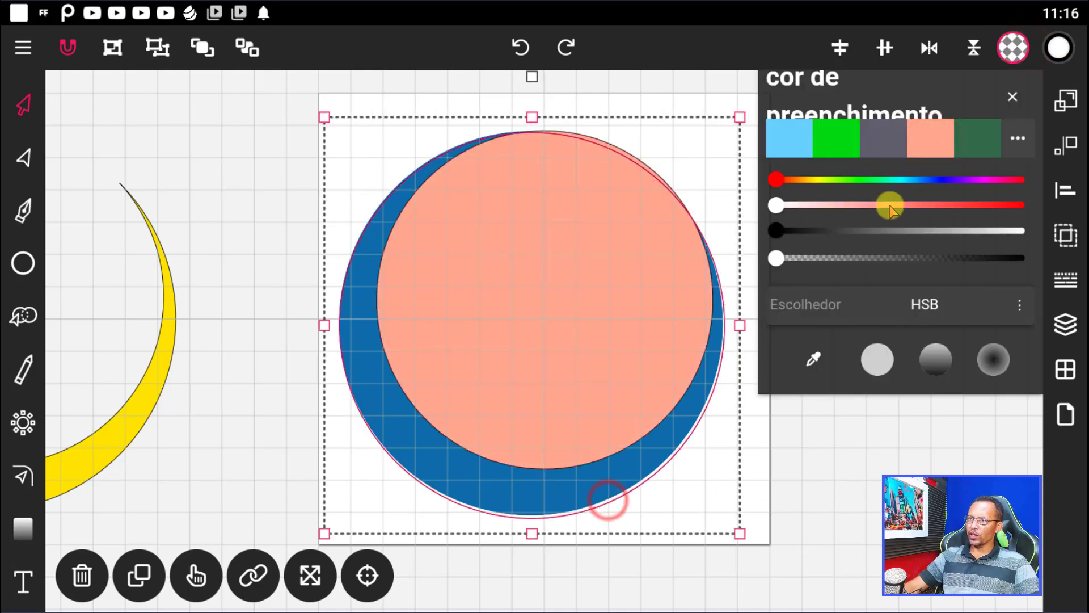
pyautogui.click(829, 146)
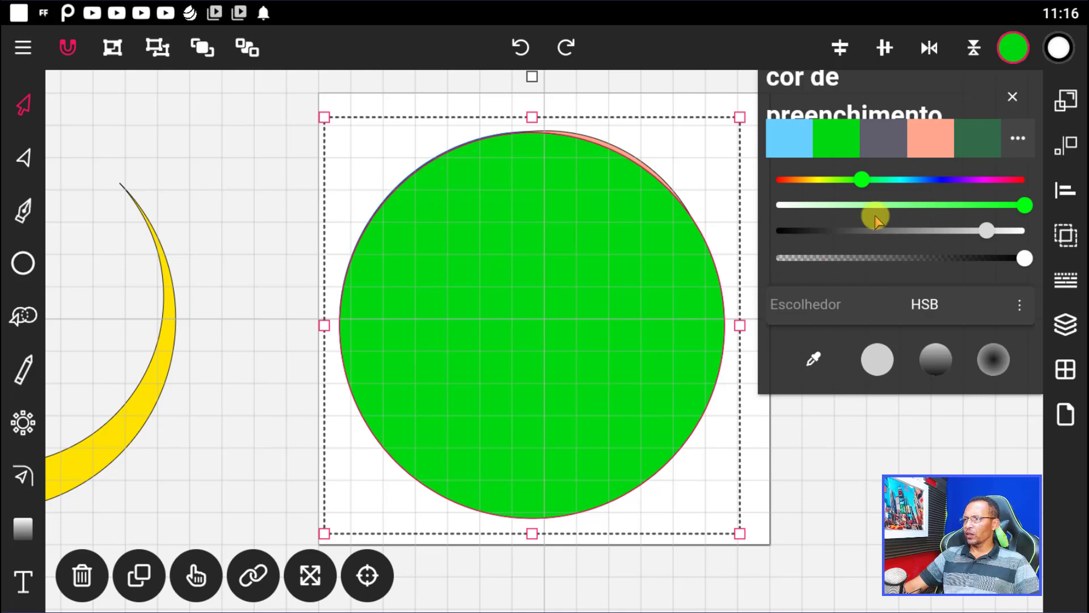
pyautogui.click(1065, 325)
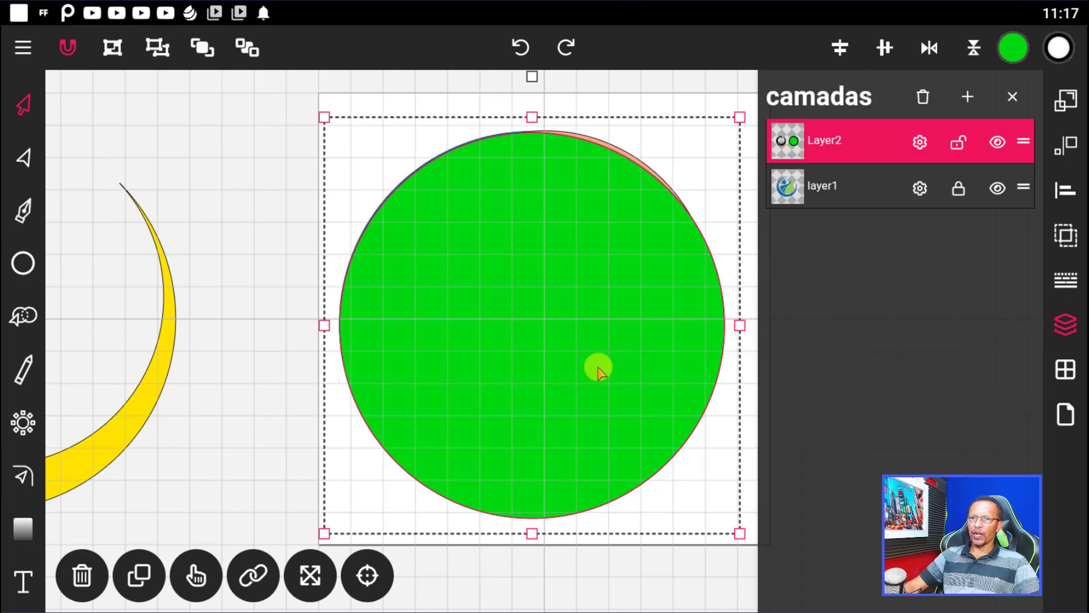
# Send the green circle to the back, select the salmon circle, and show boolean operations
pyautogui.click(246, 50)
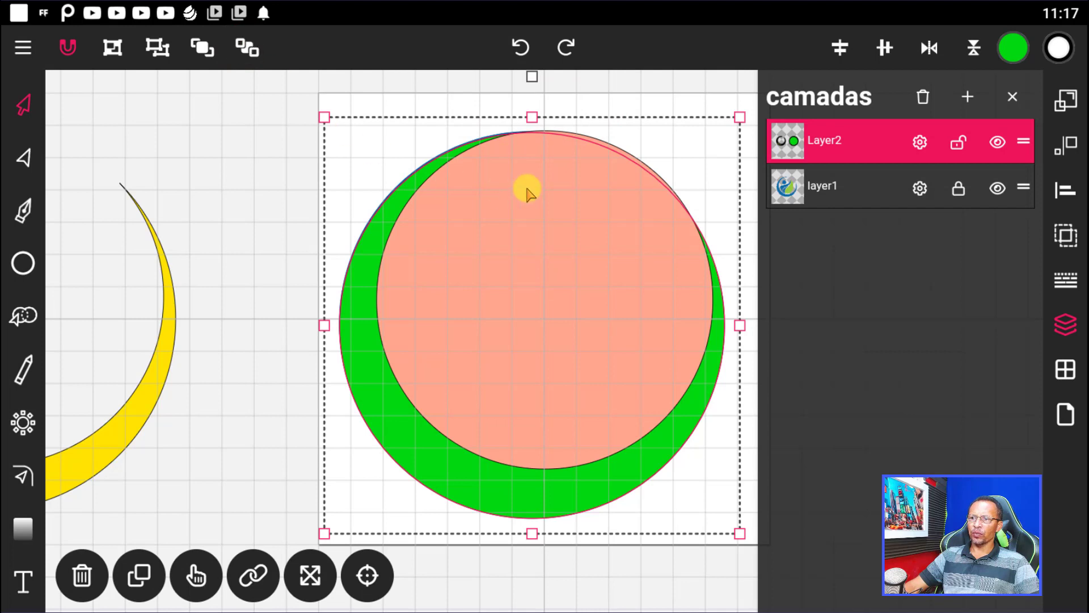
pyautogui.click(597, 393)
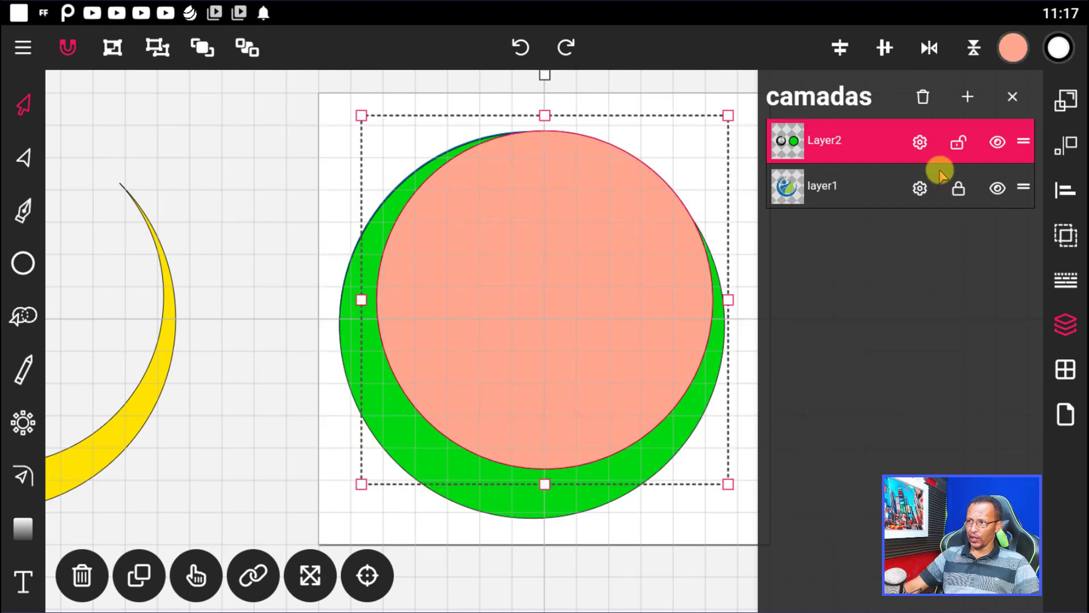
pyautogui.click(1066, 236)
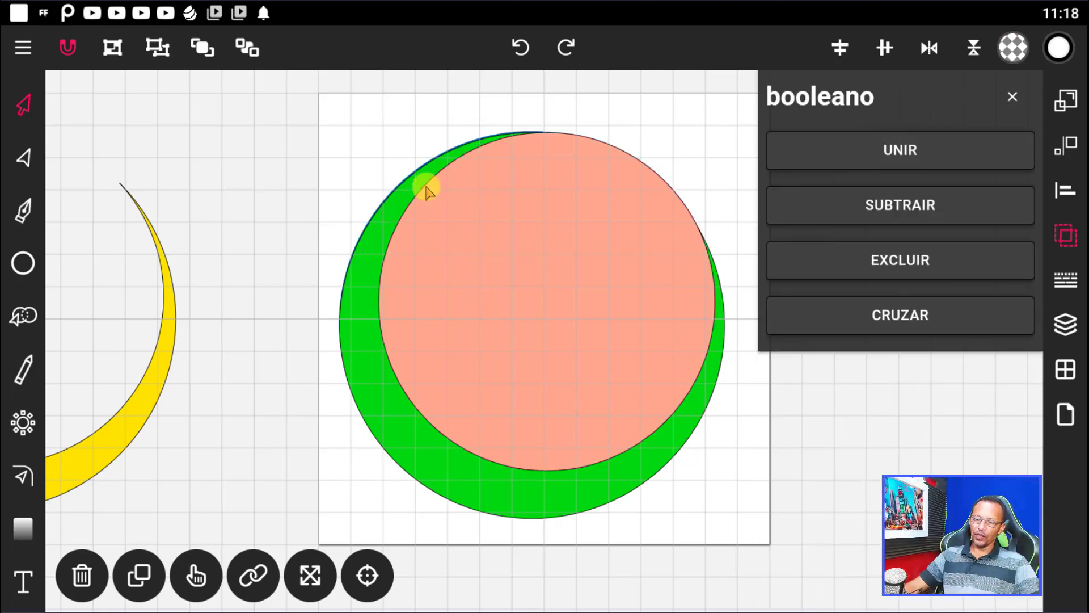
# Multi-select the salmon and green circles and Subtract the salmon circle from the green one
pyautogui.click(440, 275)
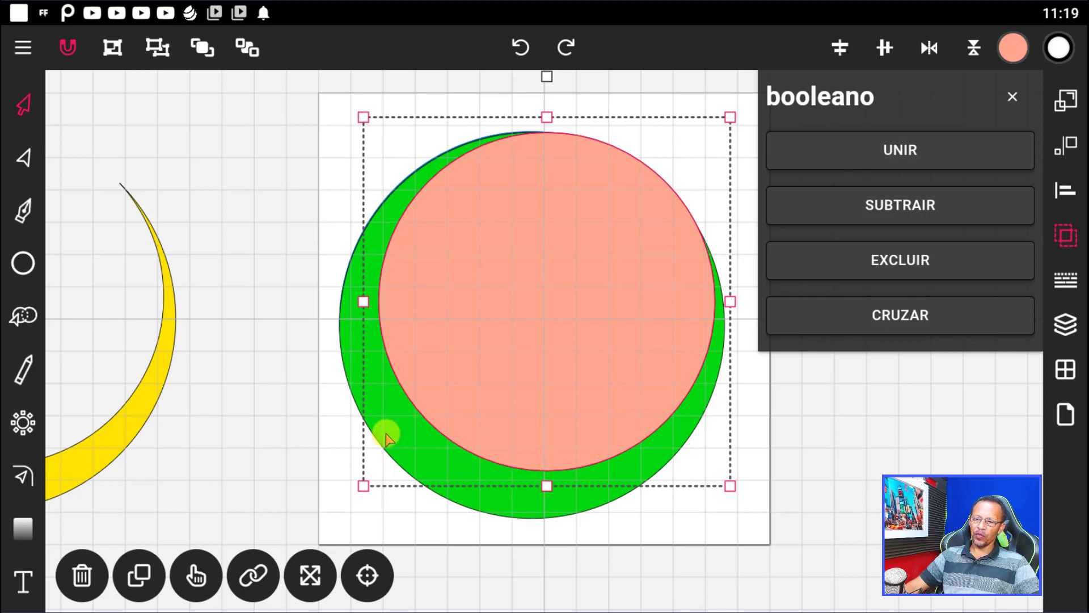
pyautogui.click(196, 579)
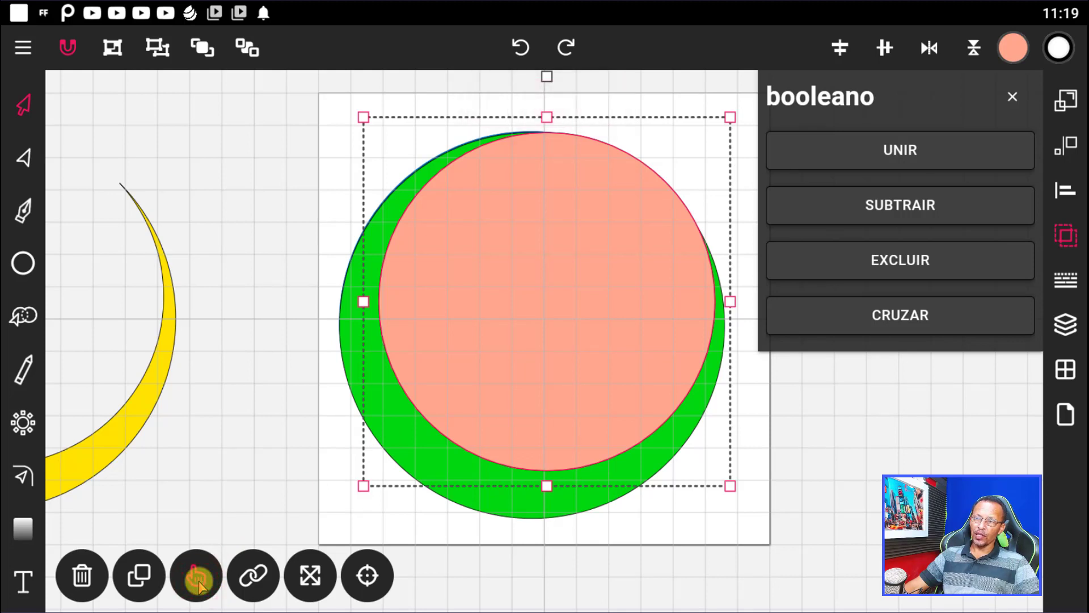
pyautogui.click(345, 336)
pyautogui.click(22, 104)
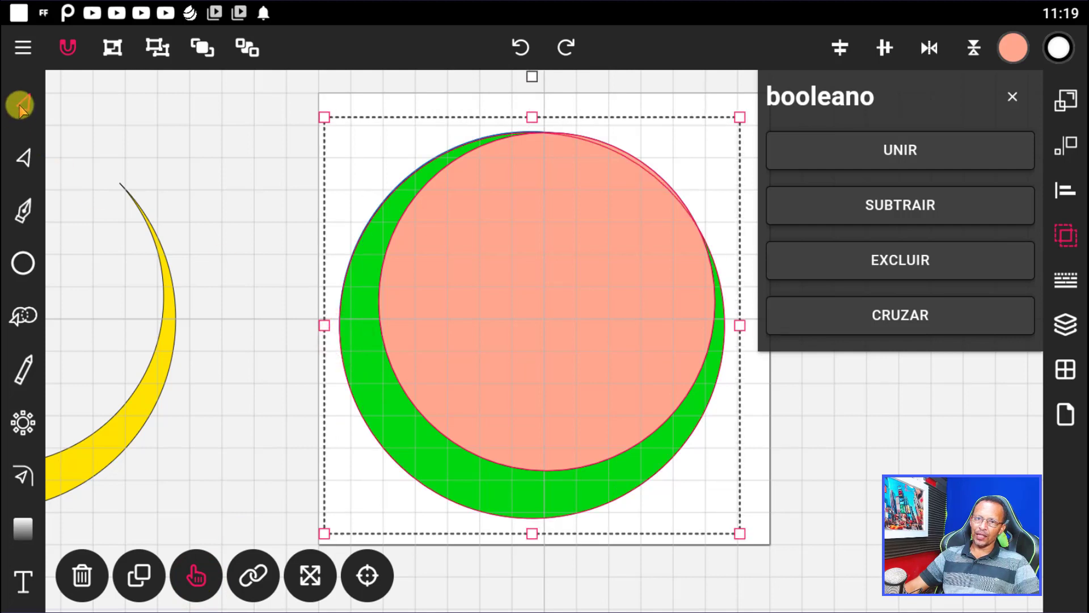
pyautogui.click(207, 173)
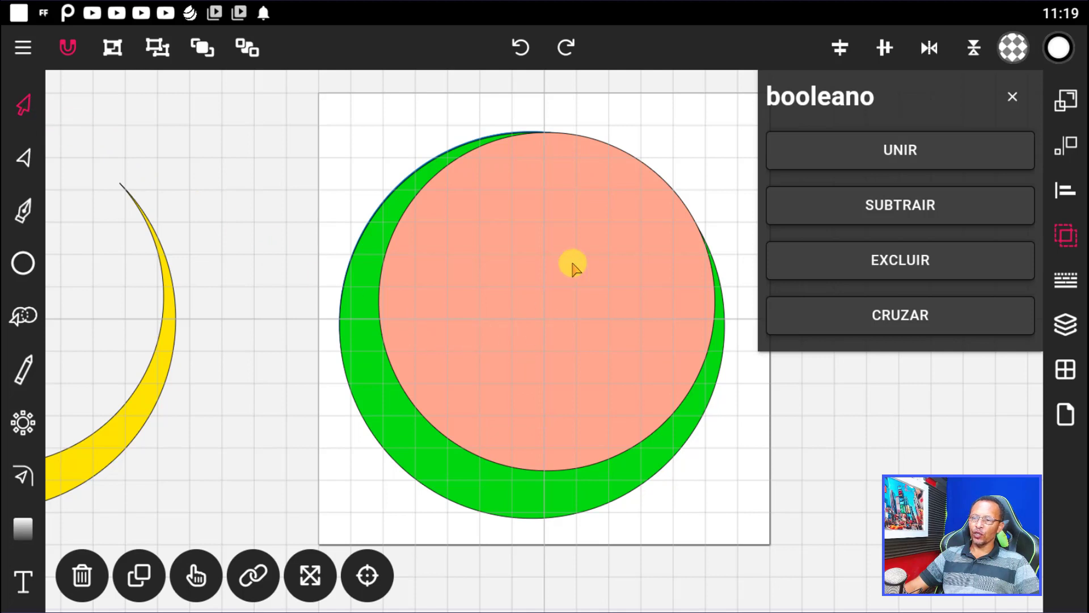
pyautogui.click(527, 269)
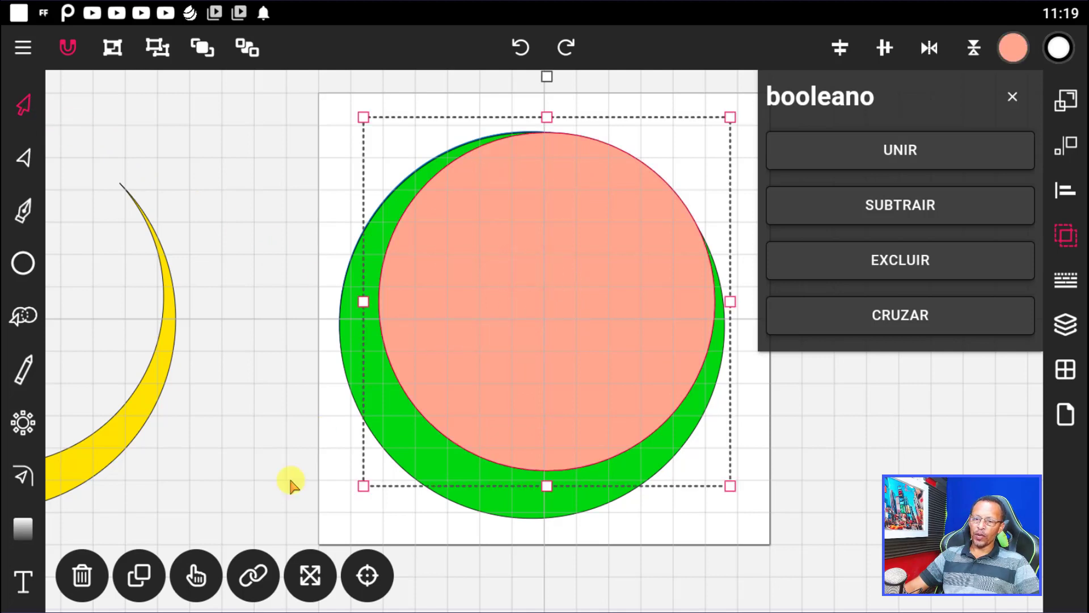
pyautogui.click(194, 579)
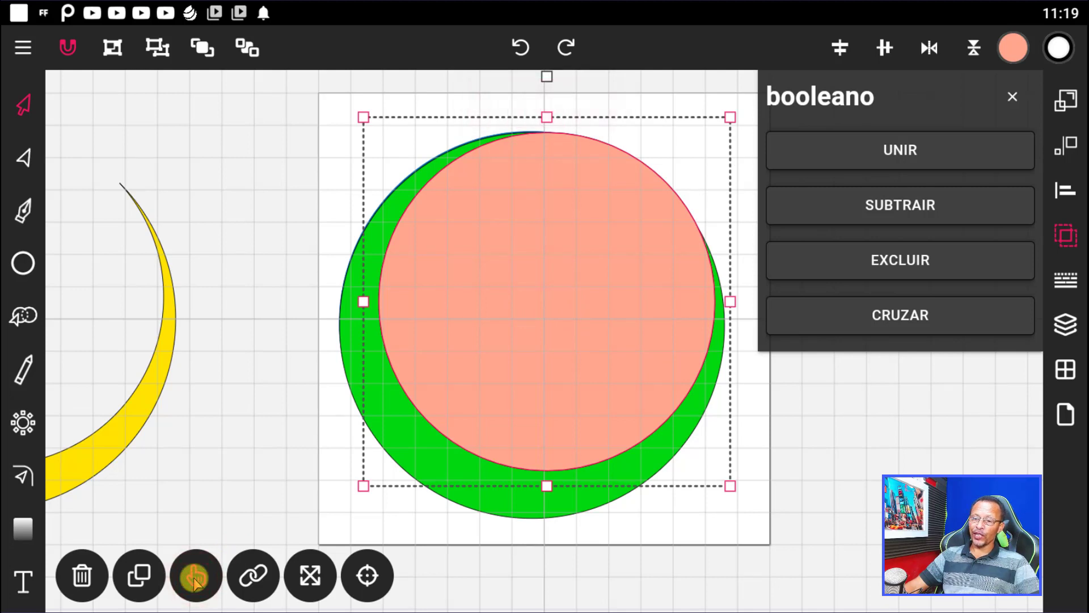
pyautogui.click(468, 501)
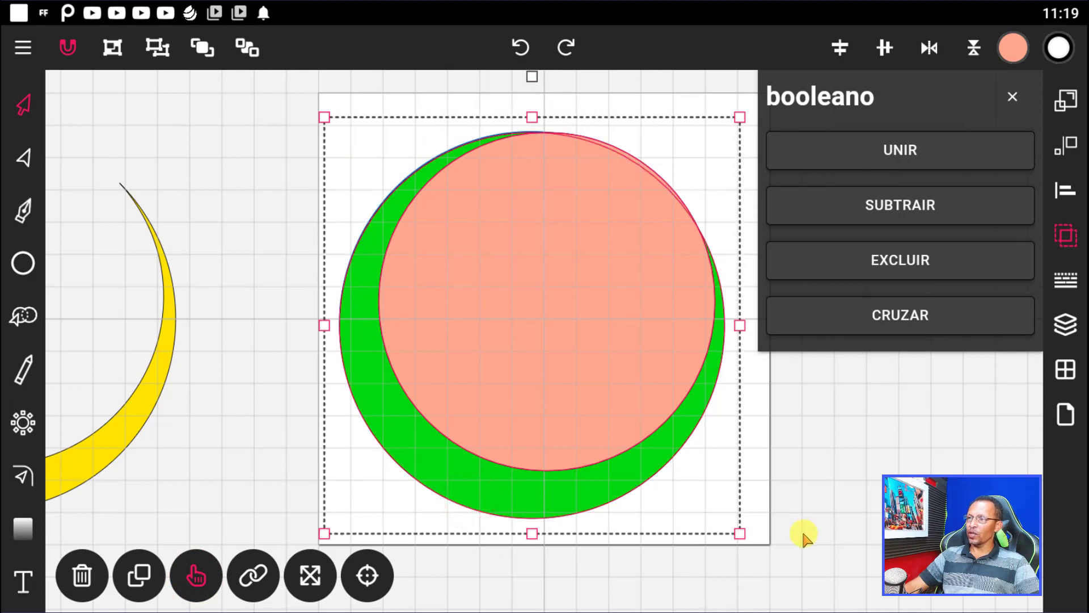
pyautogui.click(1065, 235)
pyautogui.click(1067, 234)
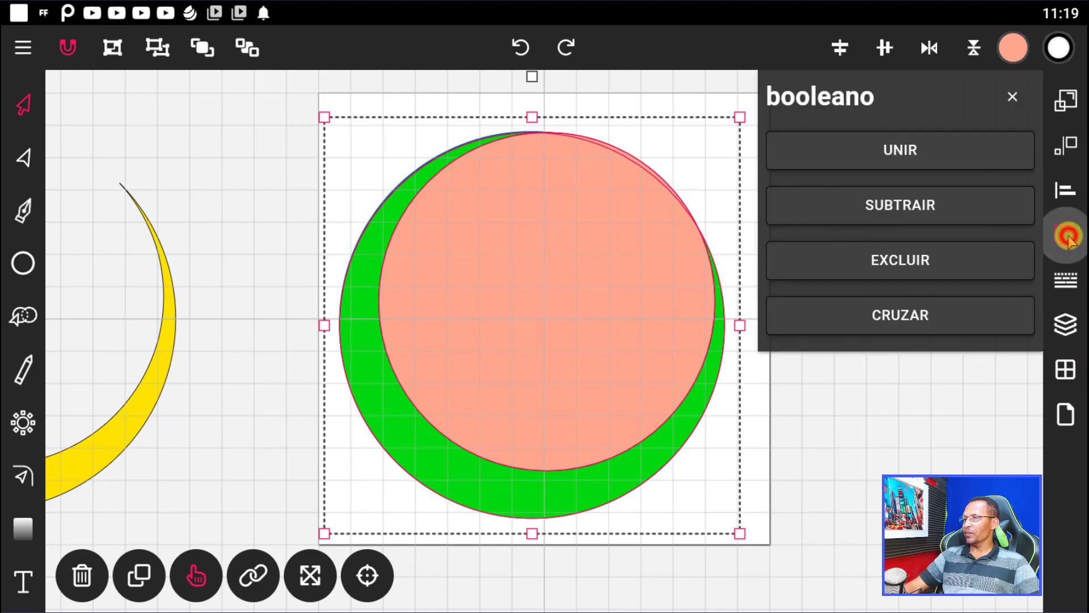
pyautogui.click(916, 206)
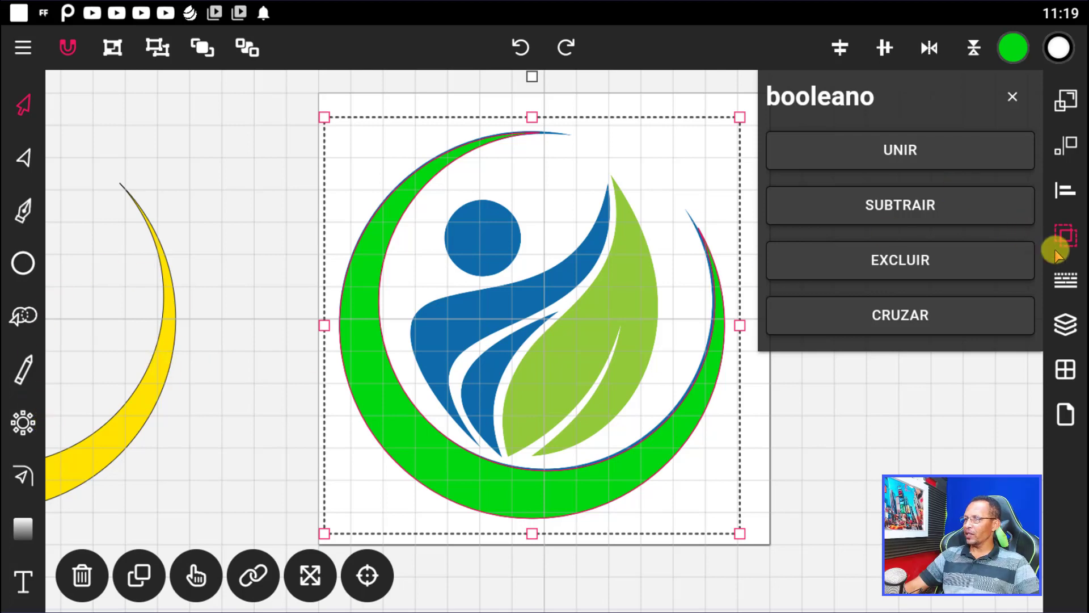
# Zoom the view, drag the yellow crescent right beside the logo, then deselect it
pyautogui.click(1065, 236)
pyautogui.scroll(-3, 613, 286)
pyautogui.scroll(-2, 299, 285)
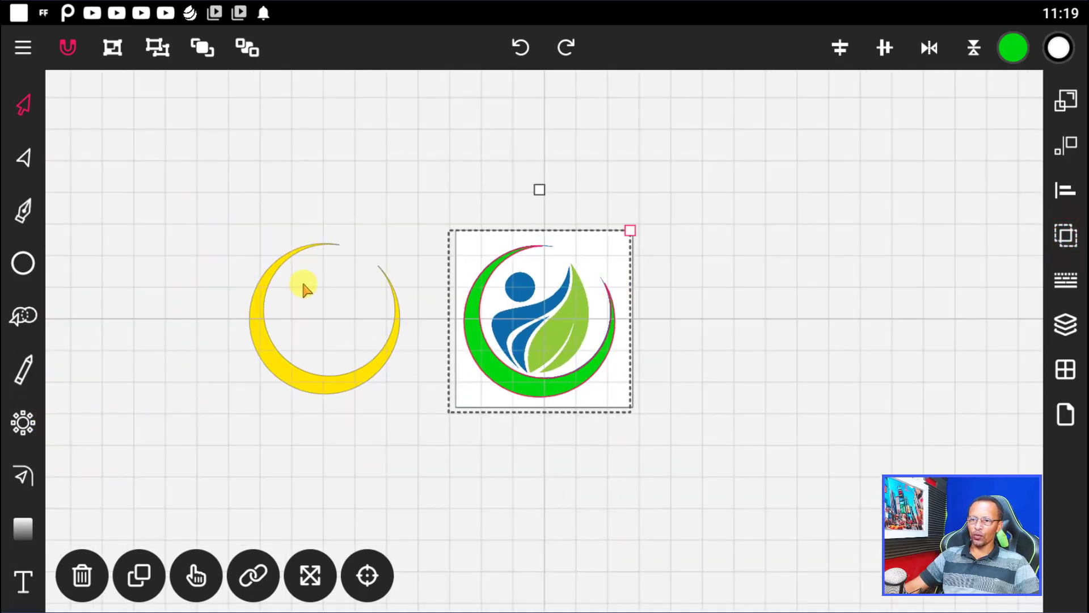
pyautogui.scroll(2, 282, 284)
pyautogui.scroll(3, 528, 274)
pyautogui.scroll(-4, 529, 275)
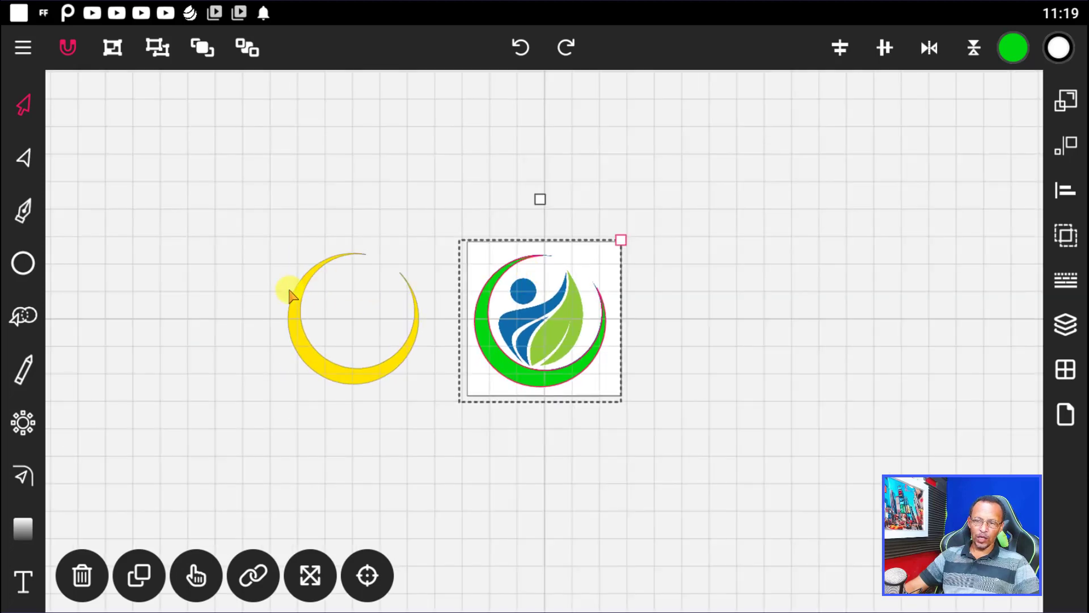
pyautogui.scroll(3, 287, 288)
pyautogui.scroll(1, 289, 291)
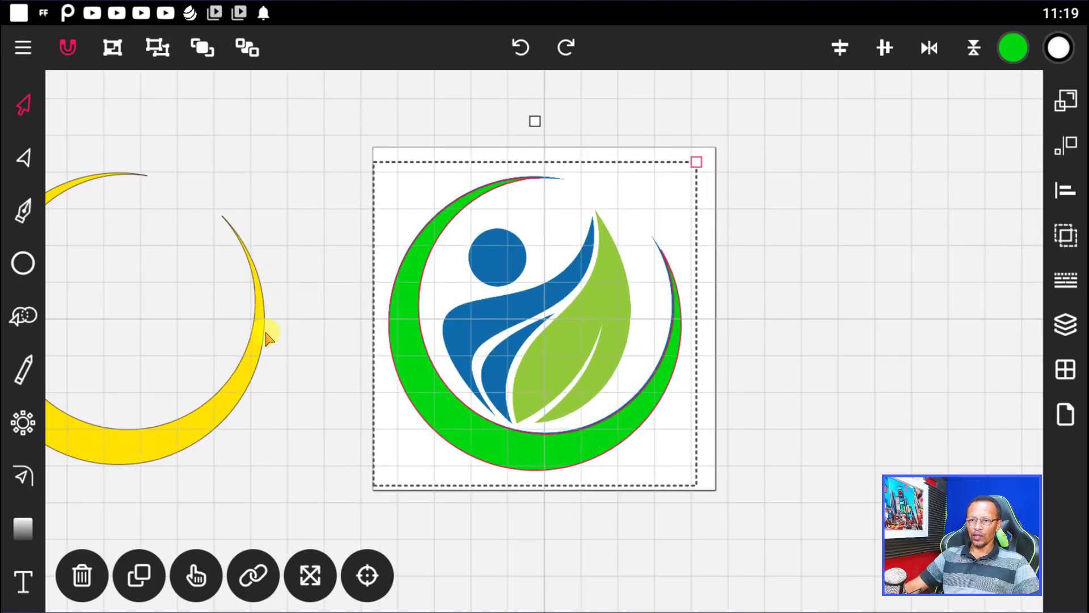
pyautogui.moveTo(262, 333); pyautogui.dragTo(352, 355)
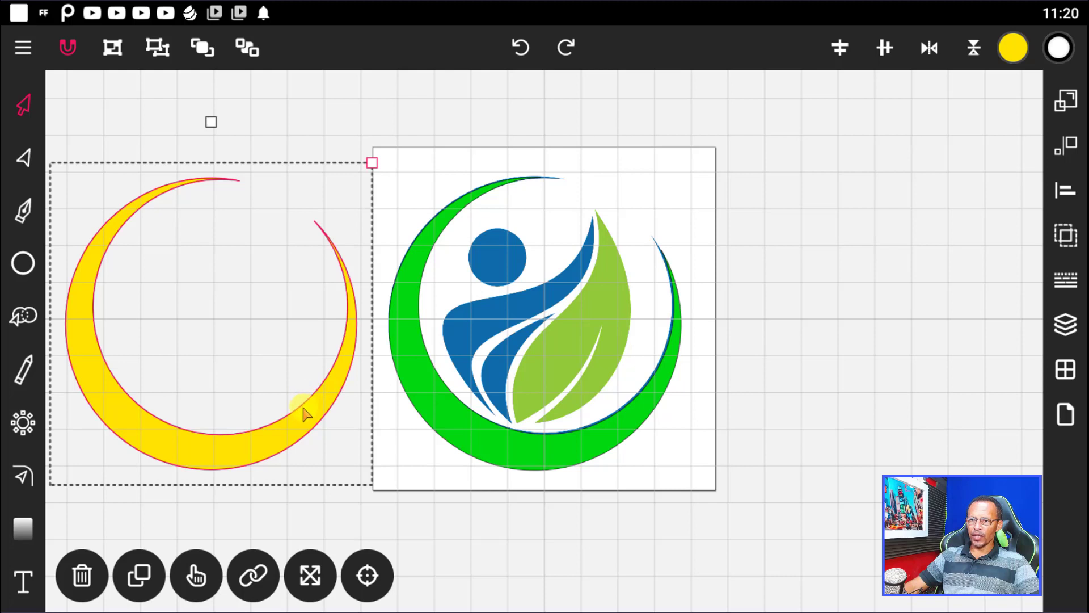
pyautogui.click(463, 324)
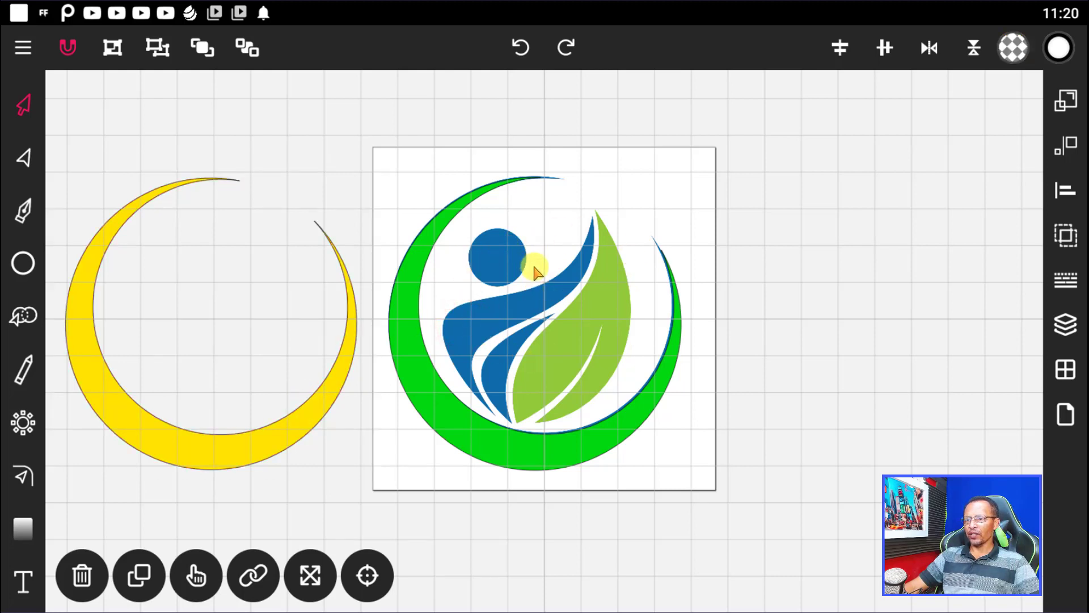
# Draw a circle outline over the logo's round blue head, undoing the stray stroke and the extra circle
pyautogui.click(23, 262)
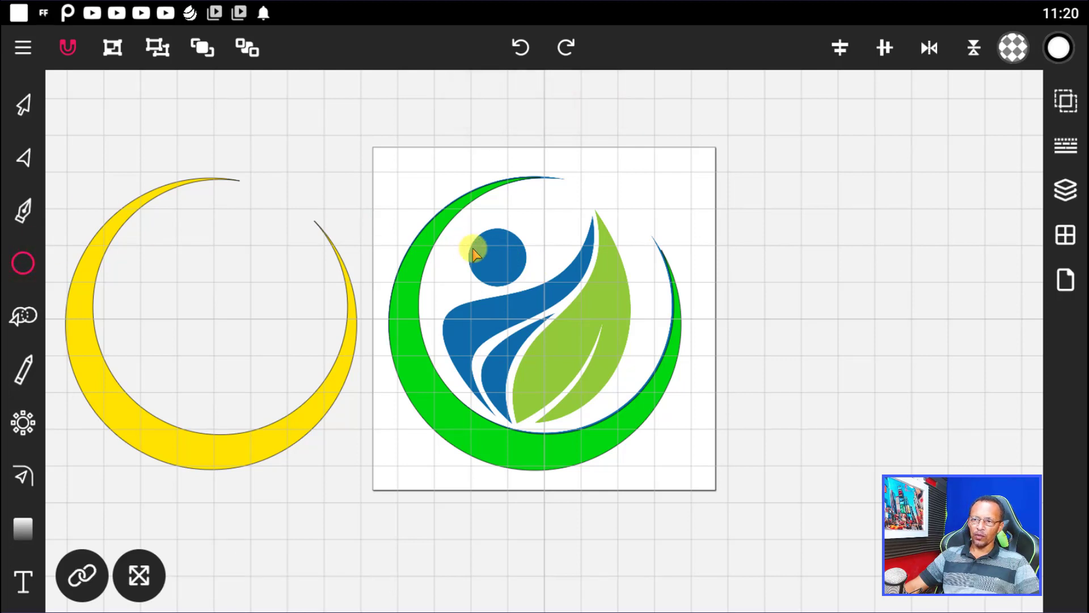
pyautogui.scroll(2, 476, 254)
pyautogui.scroll(3, 476, 254)
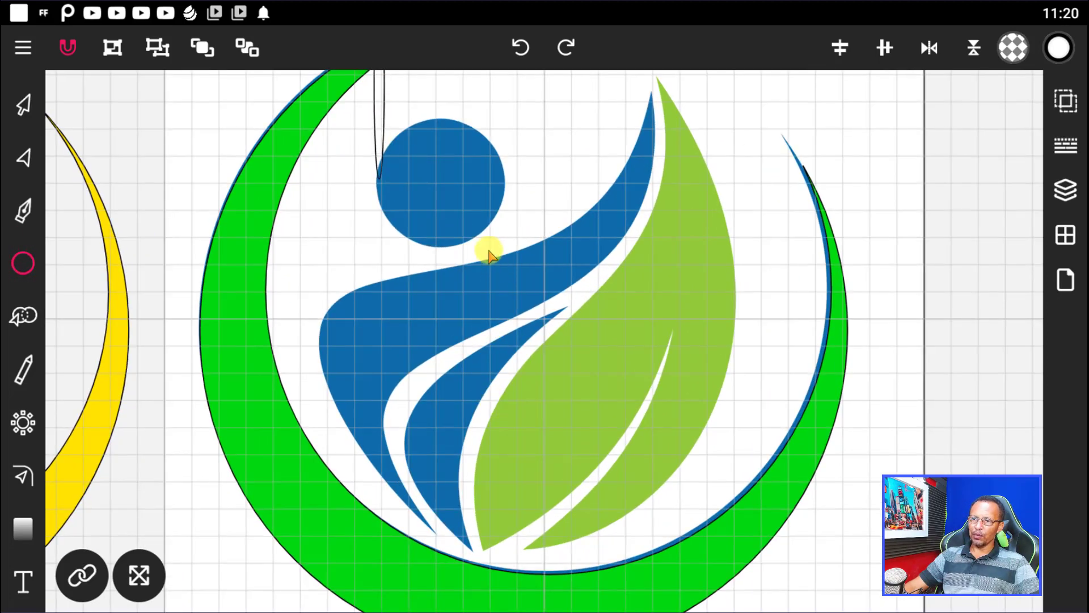
pyautogui.click(520, 47)
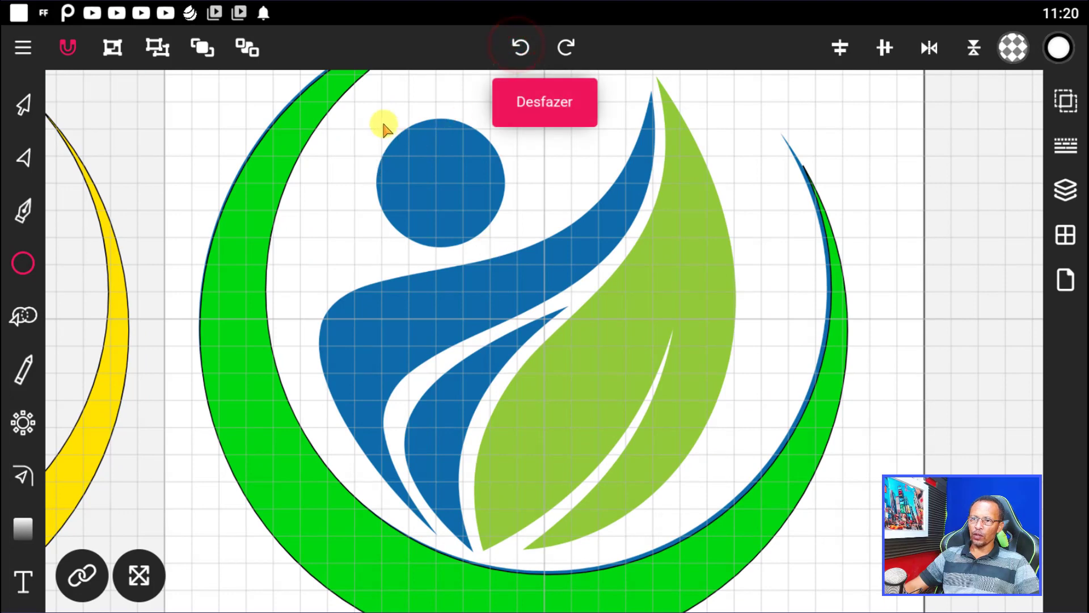
pyautogui.moveTo(382, 117); pyautogui.dragTo(507, 240)
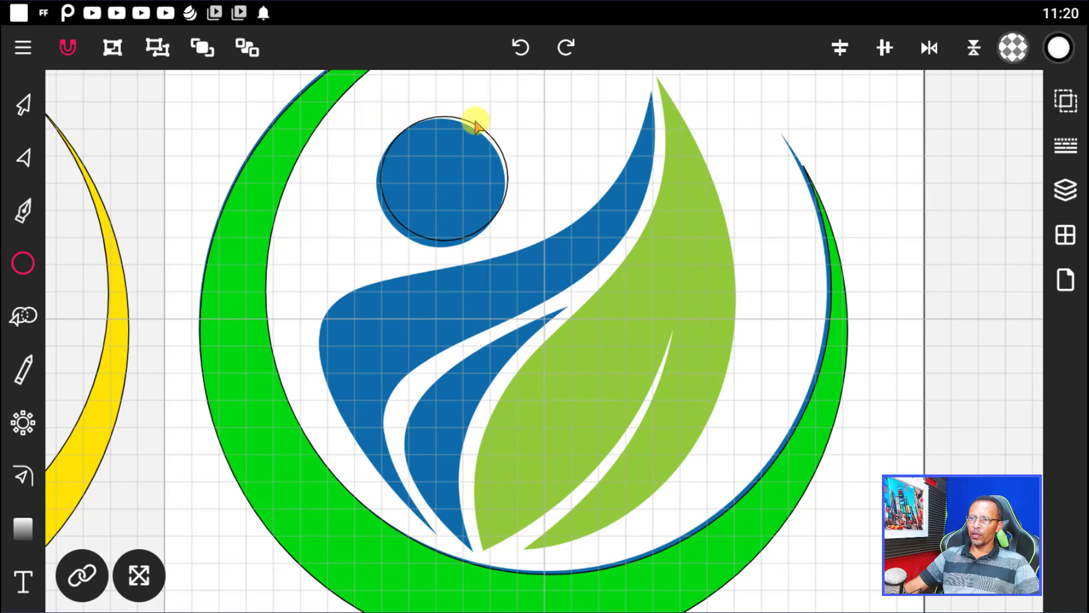
pyautogui.moveTo(471, 123); pyautogui.dragTo(559, 211)
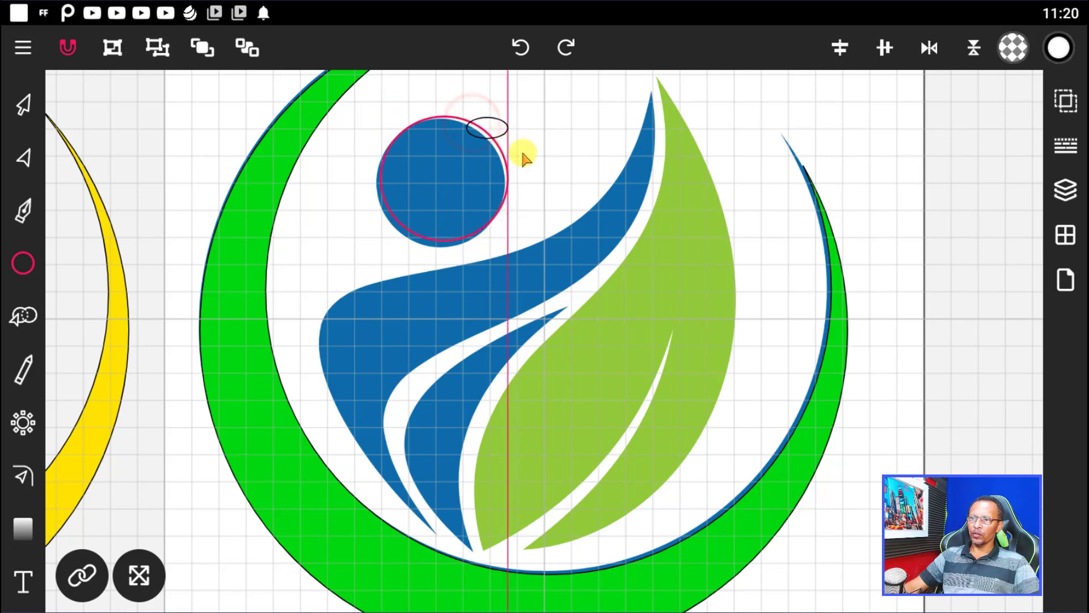
pyautogui.click(520, 48)
pyautogui.click(23, 106)
# Move and resize the head circle outline so it hugs the blue head's edge
pyautogui.click(462, 169)
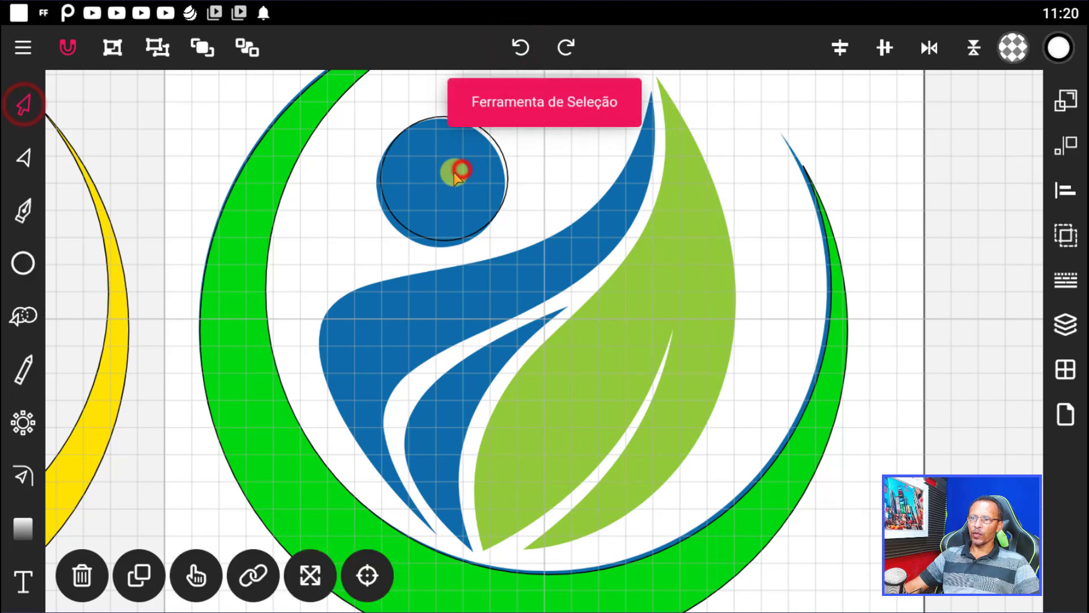
pyautogui.click(418, 121)
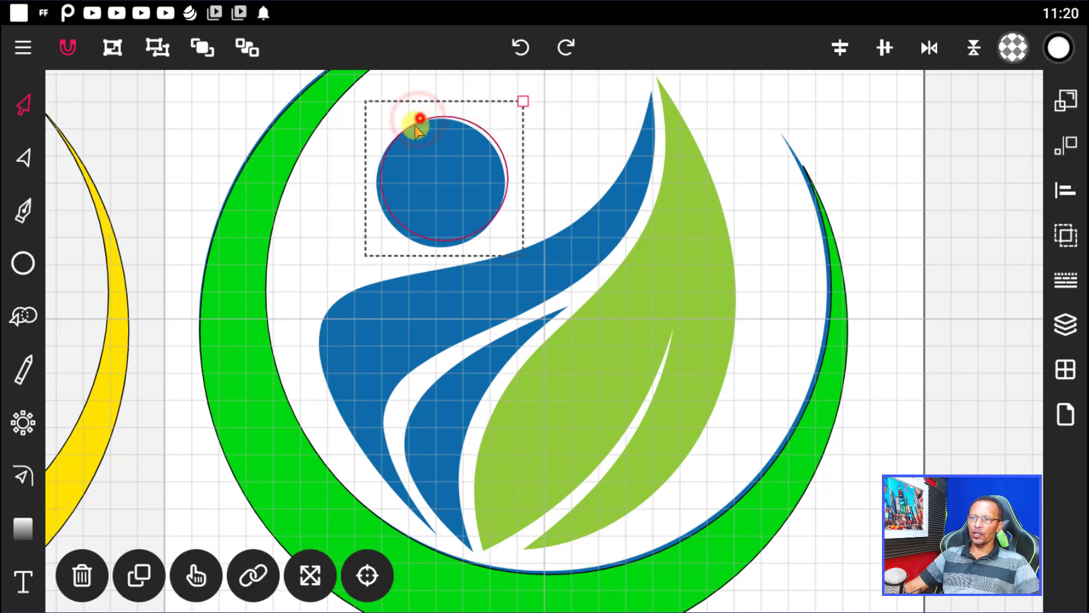
pyautogui.moveTo(417, 119); pyautogui.dragTo(412, 130)
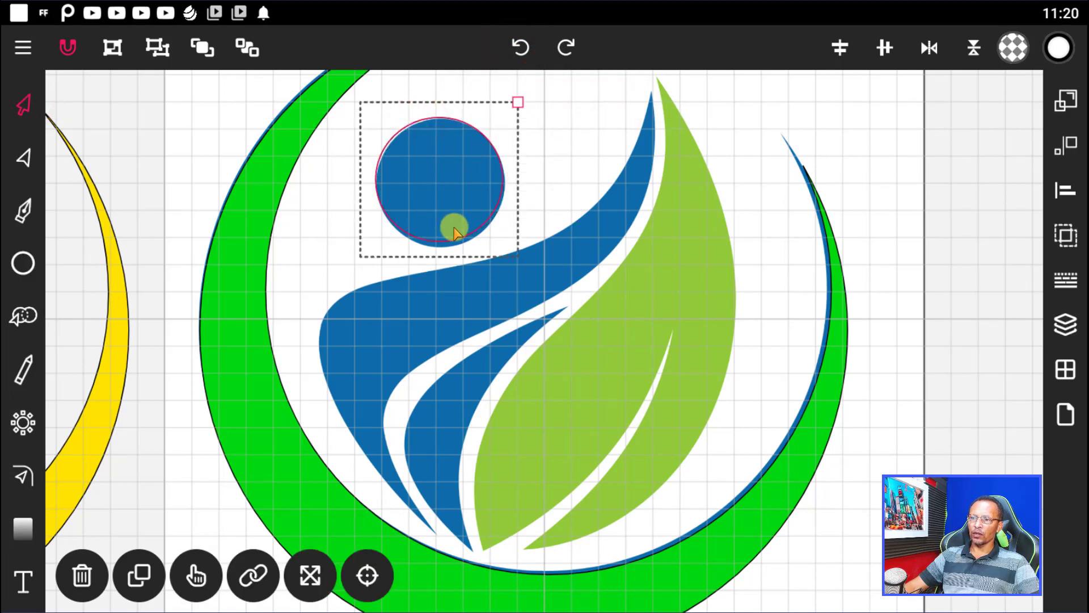
pyautogui.moveTo(509, 255)
pyautogui.mouseDown()
pyautogui.moveTo(502, 245)
pyautogui.moveTo(522, 266)
pyautogui.mouseUp()
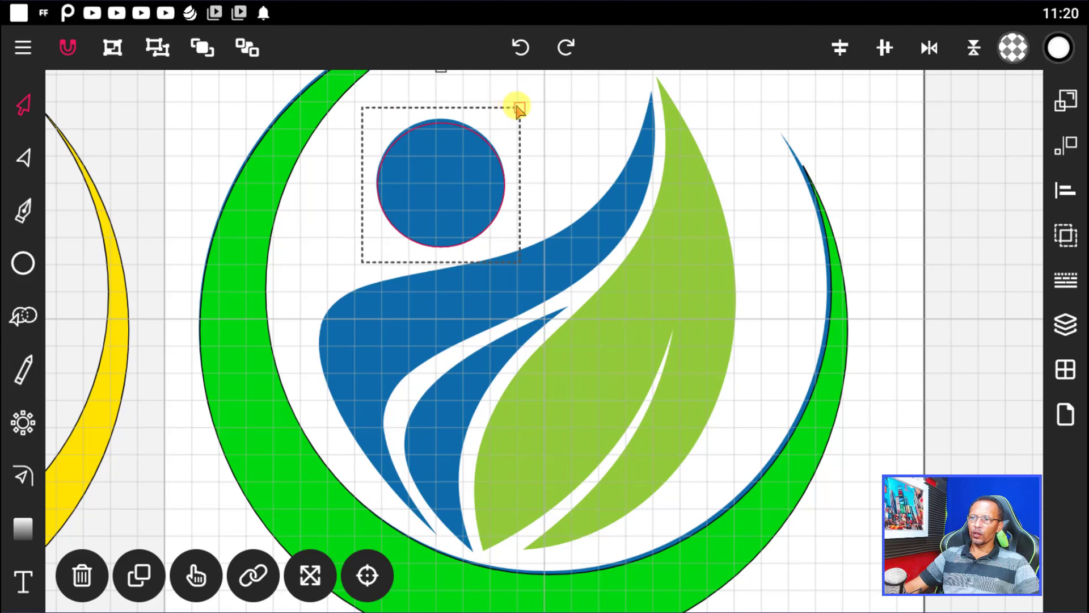
pyautogui.click(518, 104)
pyautogui.moveTo(518, 104)
pyautogui.mouseDown()
pyautogui.moveTo(369, 108)
pyautogui.moveTo(397, 141)
pyautogui.mouseUp()
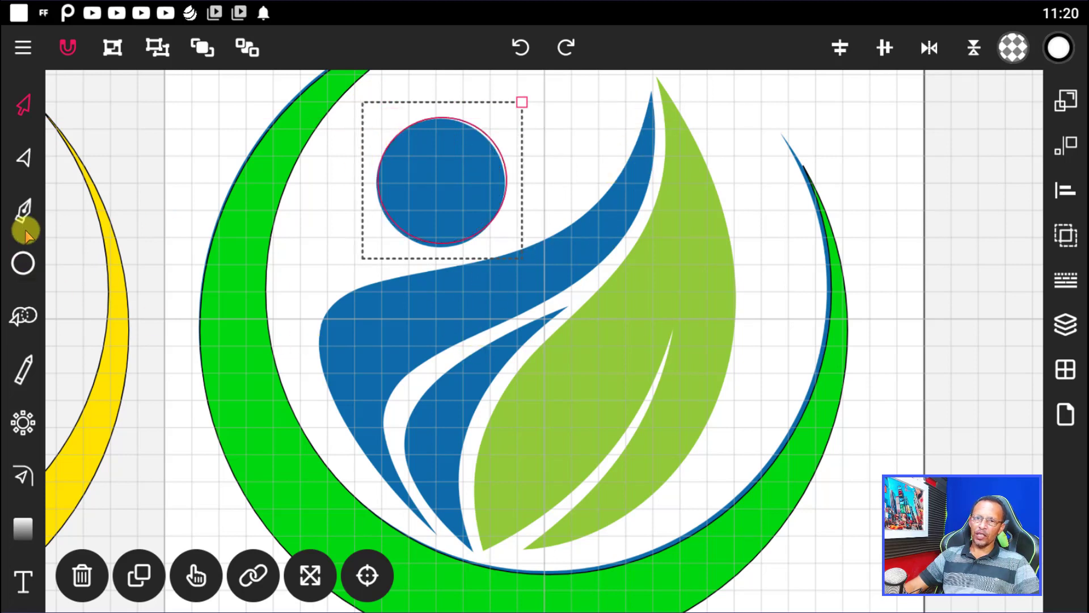
# Trace the blue body's left and top edges with a curved pen path up to the swoosh tip
pyautogui.click(26, 211)
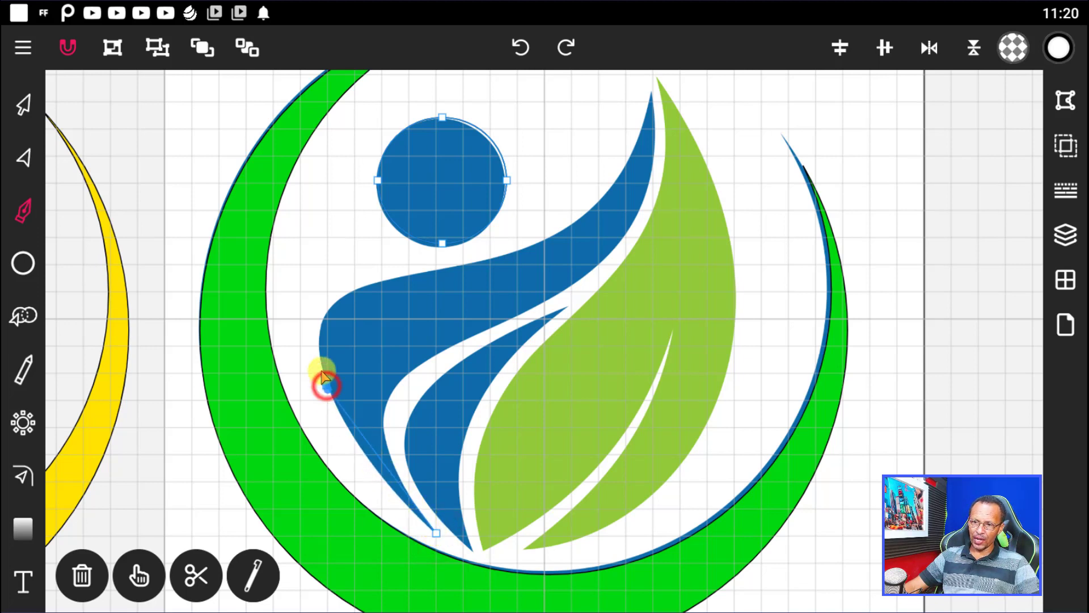
pyautogui.moveTo(326, 387); pyautogui.dragTo(309, 336)
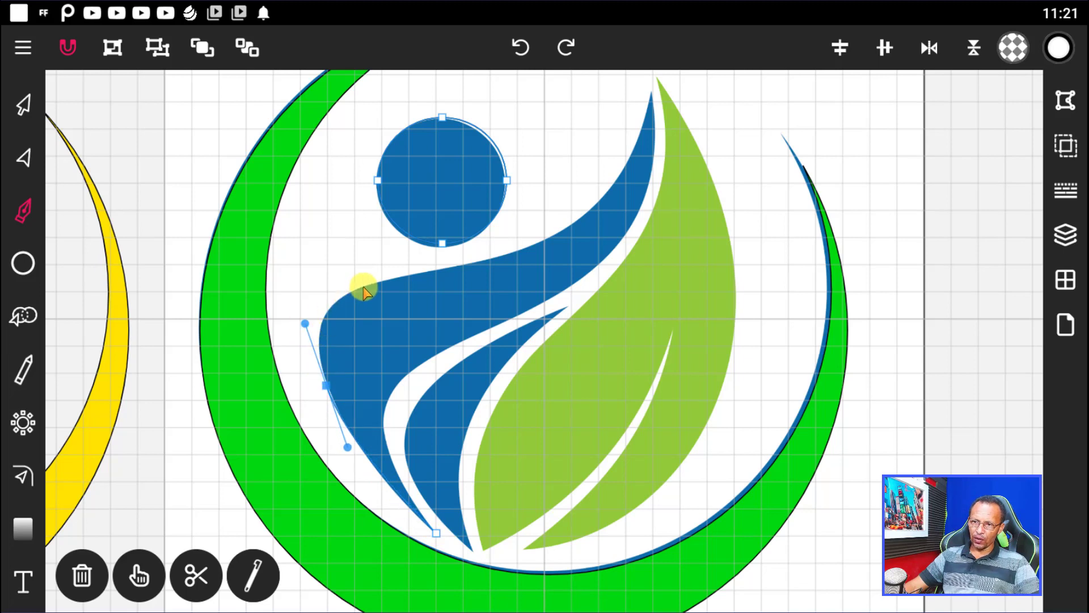
pyautogui.moveTo(361, 287); pyautogui.dragTo(393, 280)
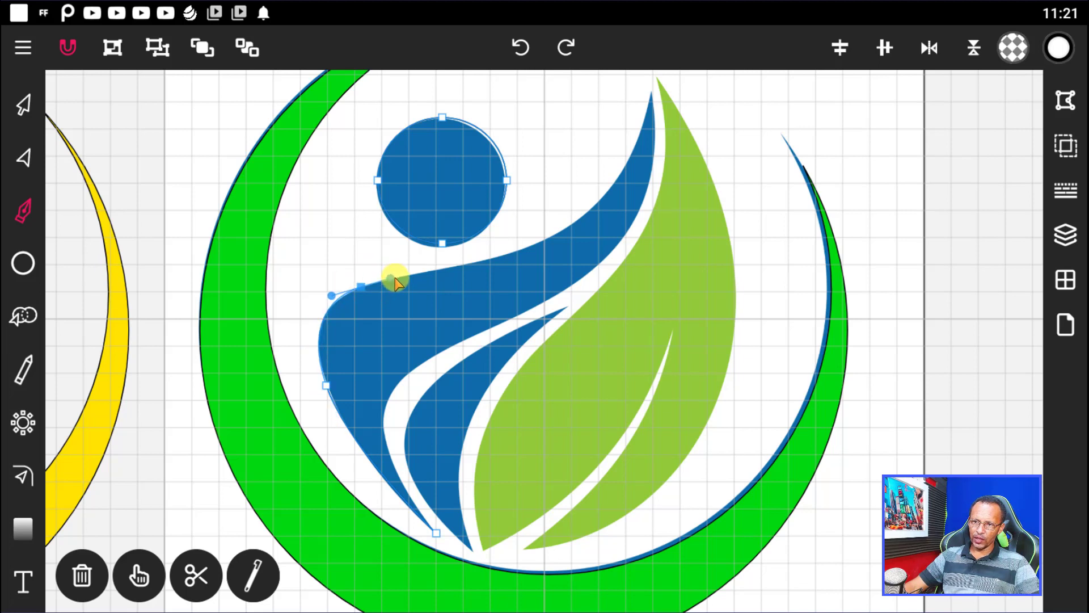
pyautogui.moveTo(492, 258); pyautogui.dragTo(515, 248)
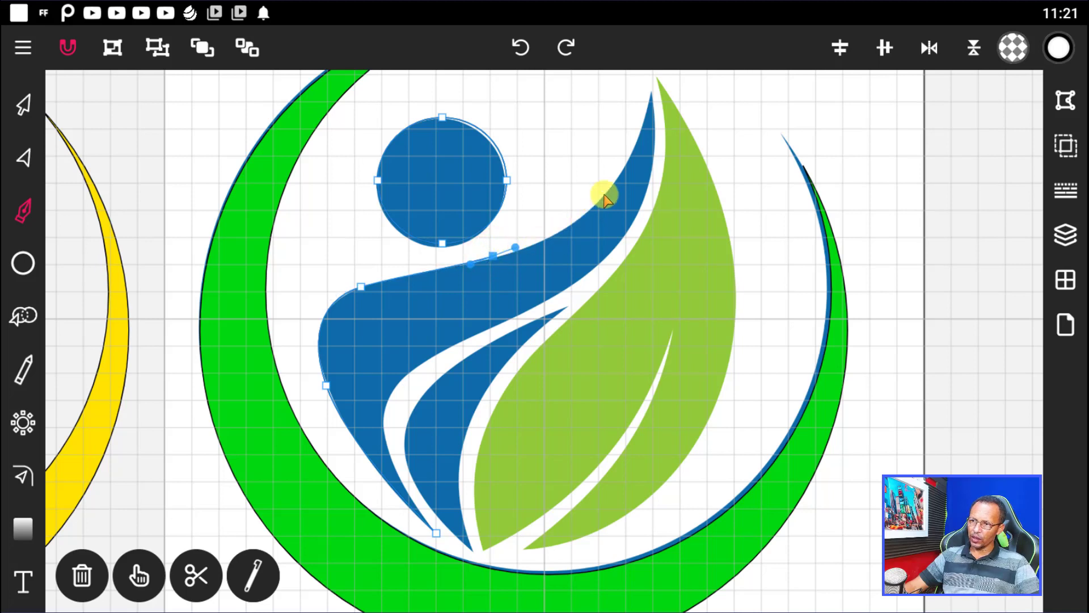
pyautogui.moveTo(597, 202)
pyautogui.mouseDown()
pyautogui.moveTo(646, 149)
pyautogui.moveTo(690, 131)
pyautogui.mouseUp()
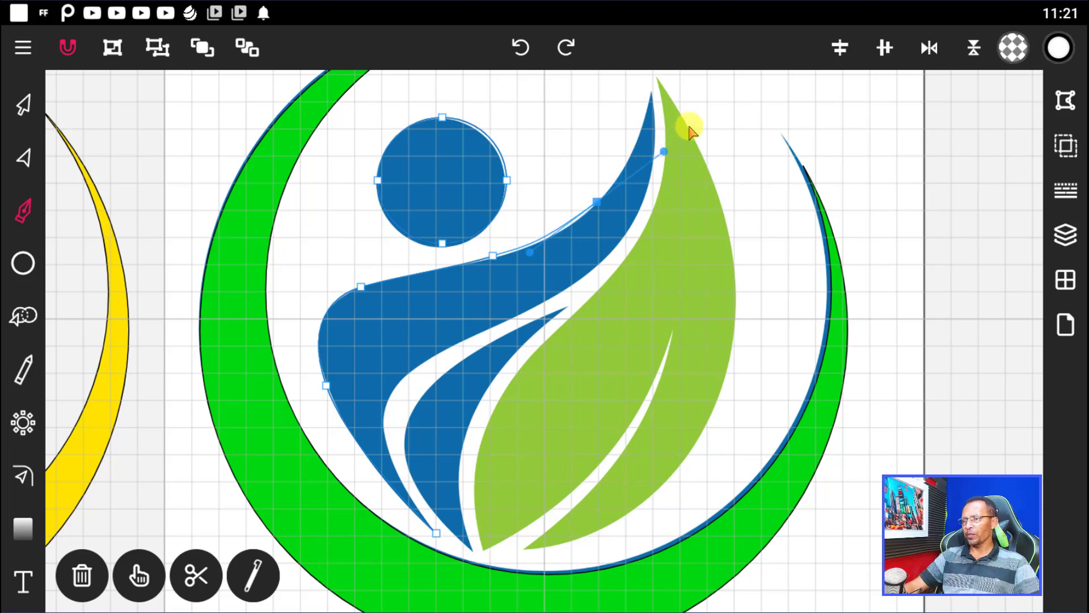
pyautogui.moveTo(690, 132)
pyautogui.mouseDown()
pyautogui.moveTo(662, 146)
pyautogui.moveTo(634, 122)
pyautogui.moveTo(653, 95)
pyautogui.moveTo(658, 50)
pyautogui.mouseUp()
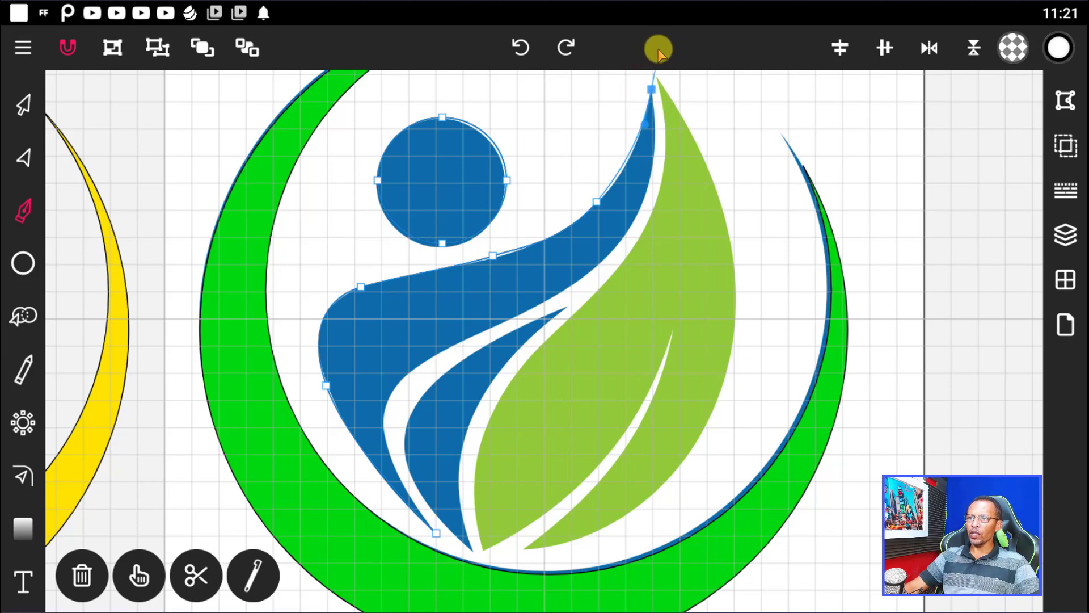
pyautogui.click(653, 89)
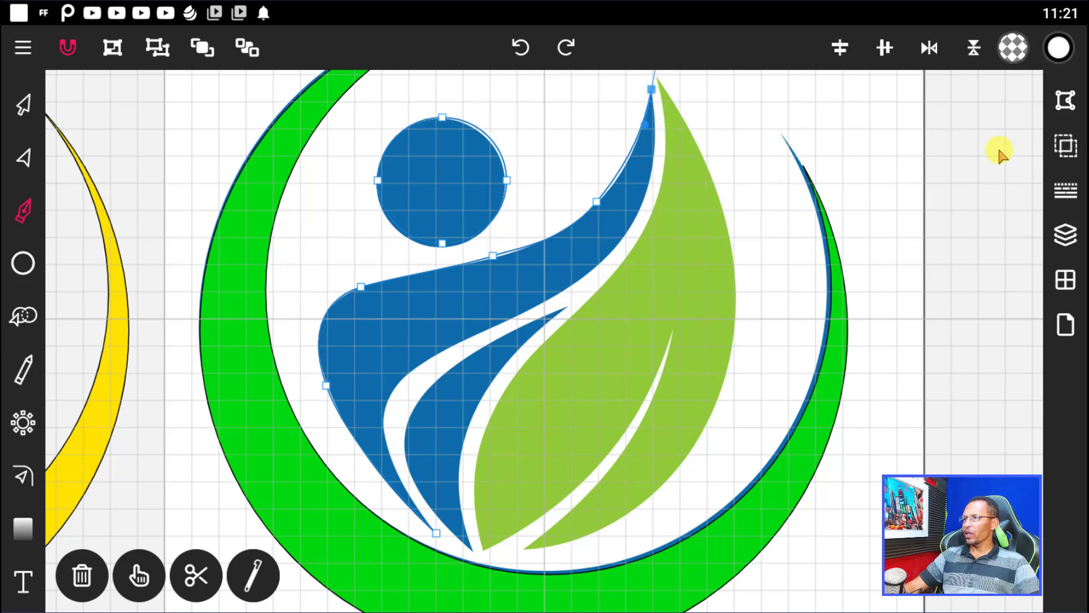
pyautogui.click(1064, 102)
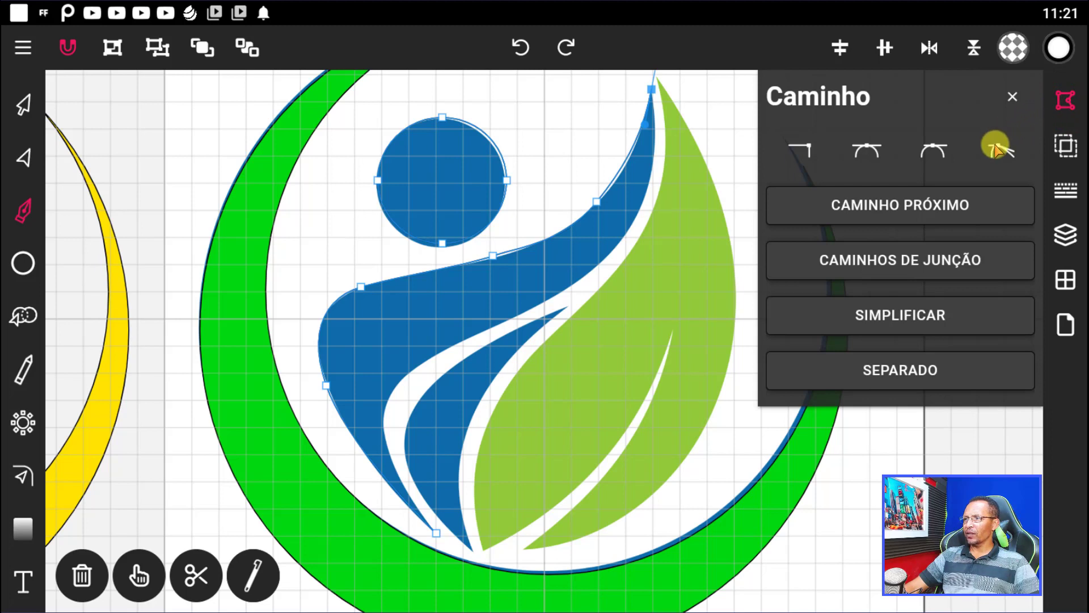
# Continue the pen path down the swoosh's right and inner edges to the bottom tip, curving the final segment
pyautogui.click(999, 149)
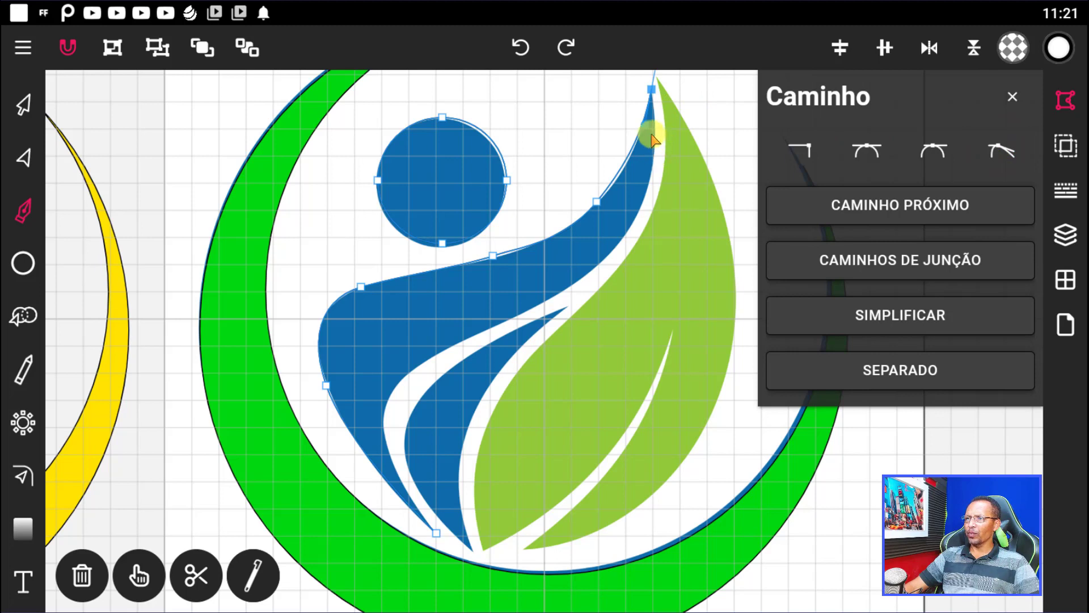
pyautogui.moveTo(654, 155); pyautogui.dragTo(656, 167)
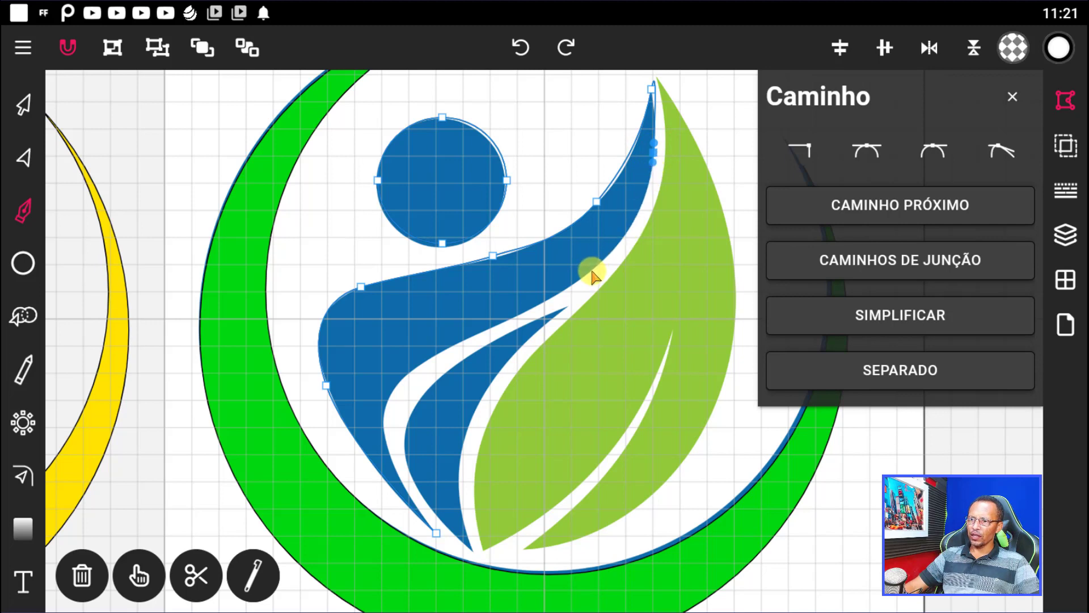
pyautogui.moveTo(591, 270); pyautogui.dragTo(536, 316)
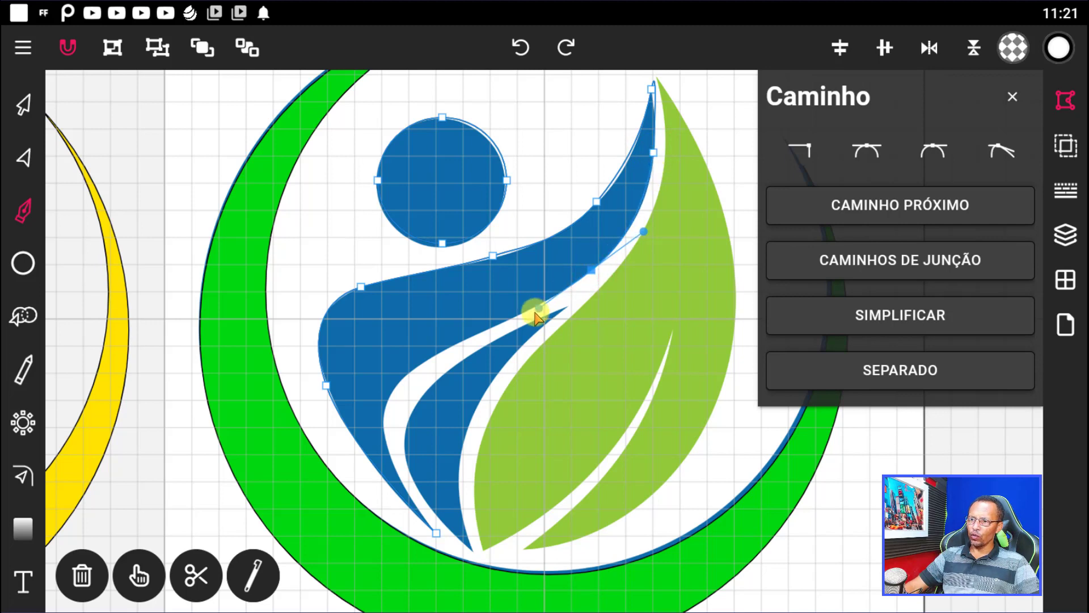
pyautogui.click(441, 353)
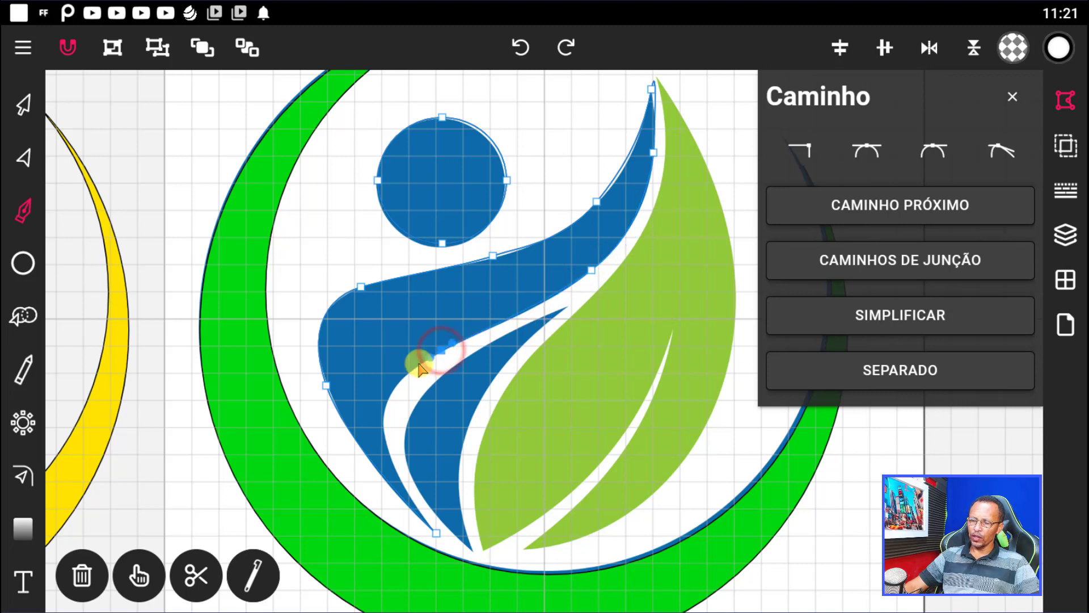
pyautogui.click(382, 430)
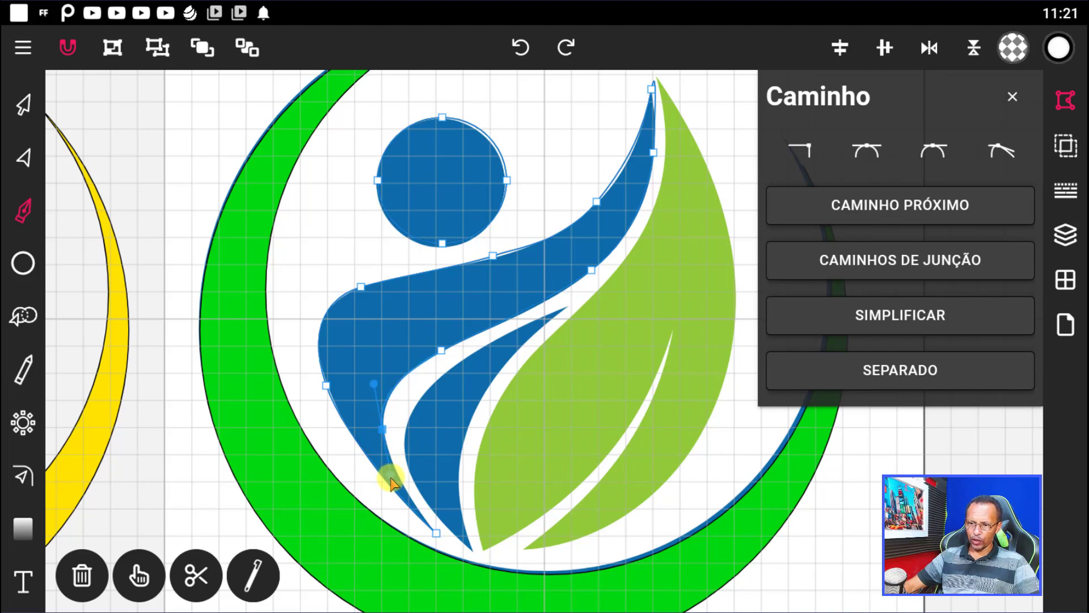
pyautogui.moveTo(395, 482)
pyautogui.mouseDown()
pyautogui.moveTo(392, 466)
pyautogui.moveTo(397, 475)
pyautogui.mouseUp()
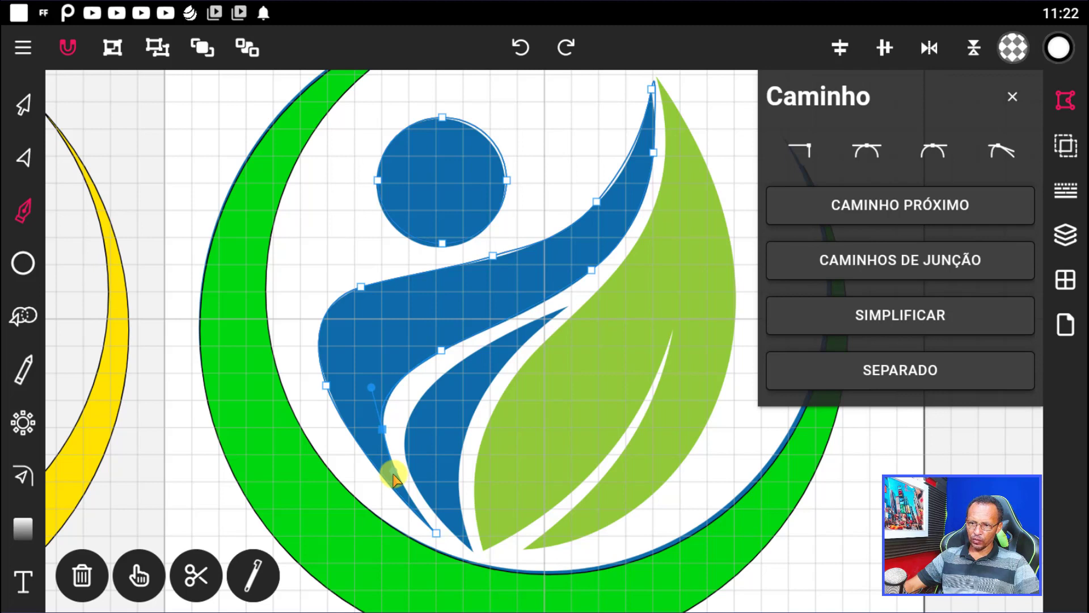
pyautogui.click(437, 533)
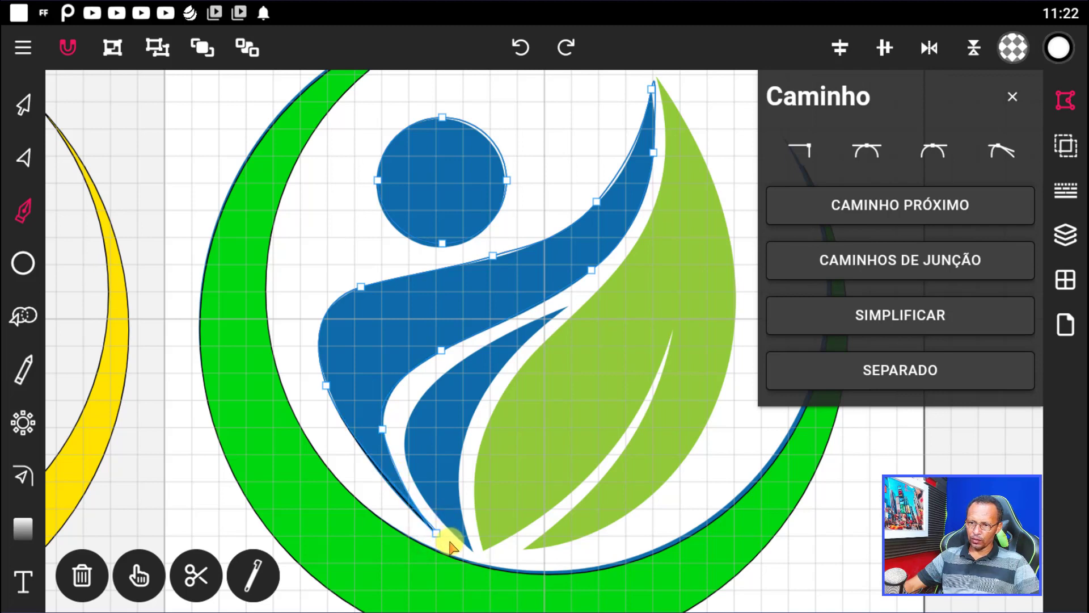
pyautogui.moveTo(438, 536); pyautogui.dragTo(440, 548)
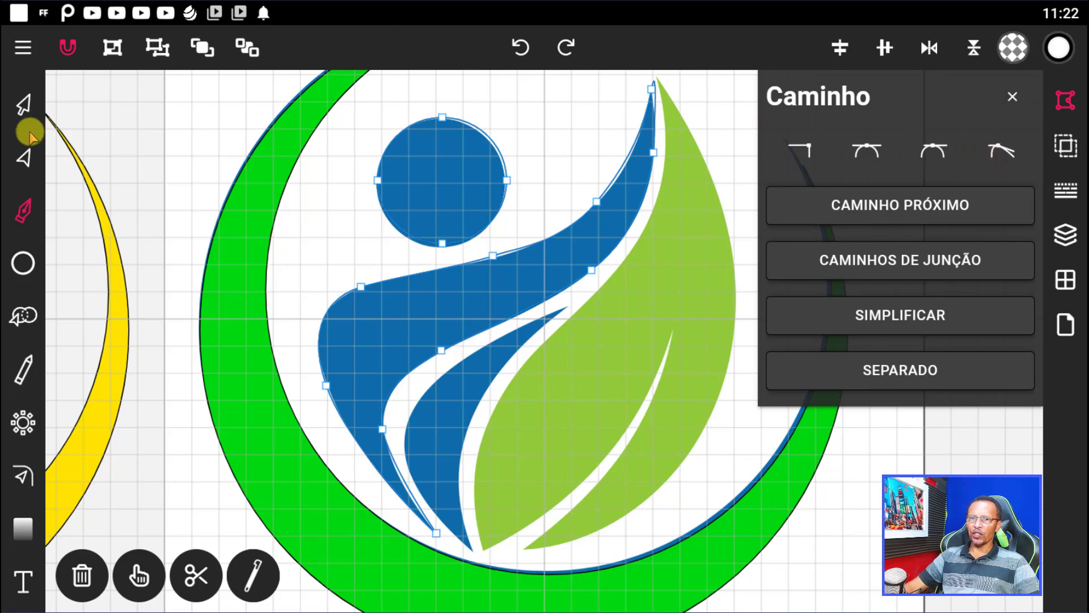
# Make the swoosh path's top tip node a sharp corner with the Node tool
pyautogui.click(27, 155)
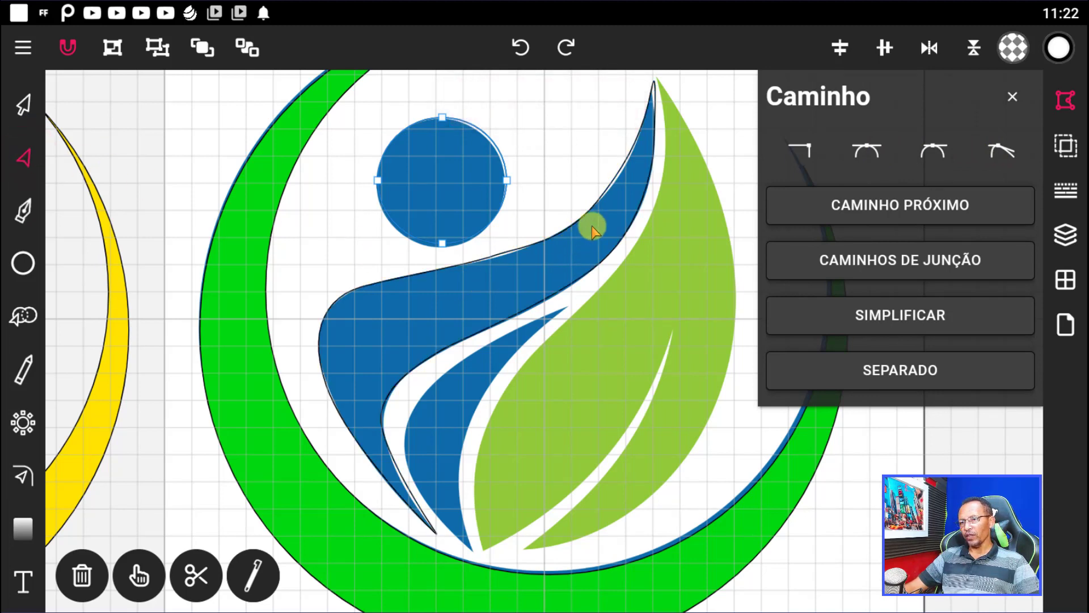
pyautogui.click(608, 186)
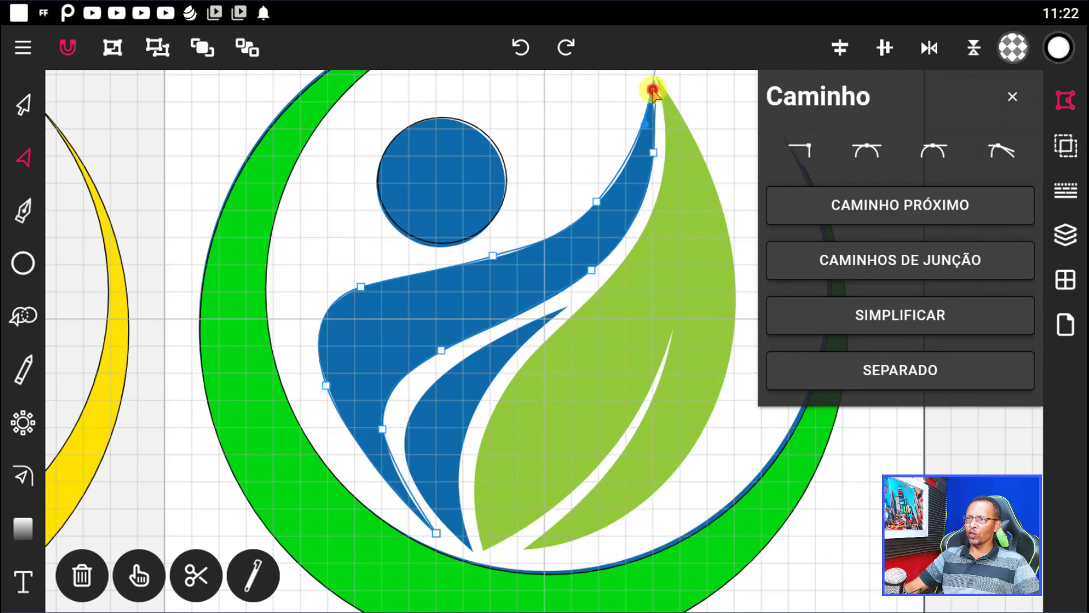
pyautogui.moveTo(654, 92); pyautogui.dragTo(650, 103)
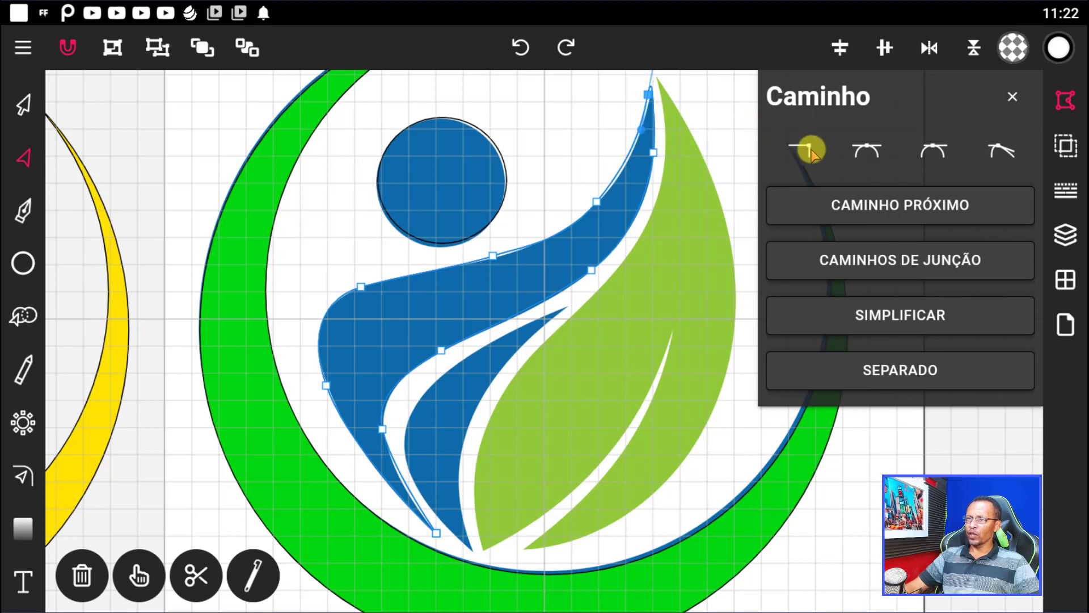
pyautogui.click(808, 149)
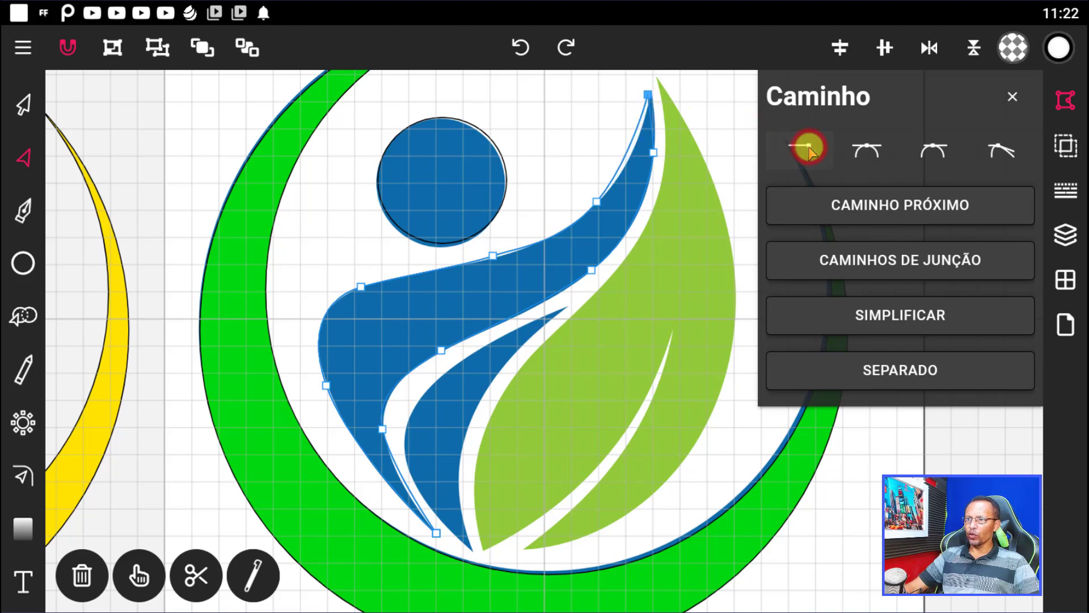
pyautogui.click(648, 93)
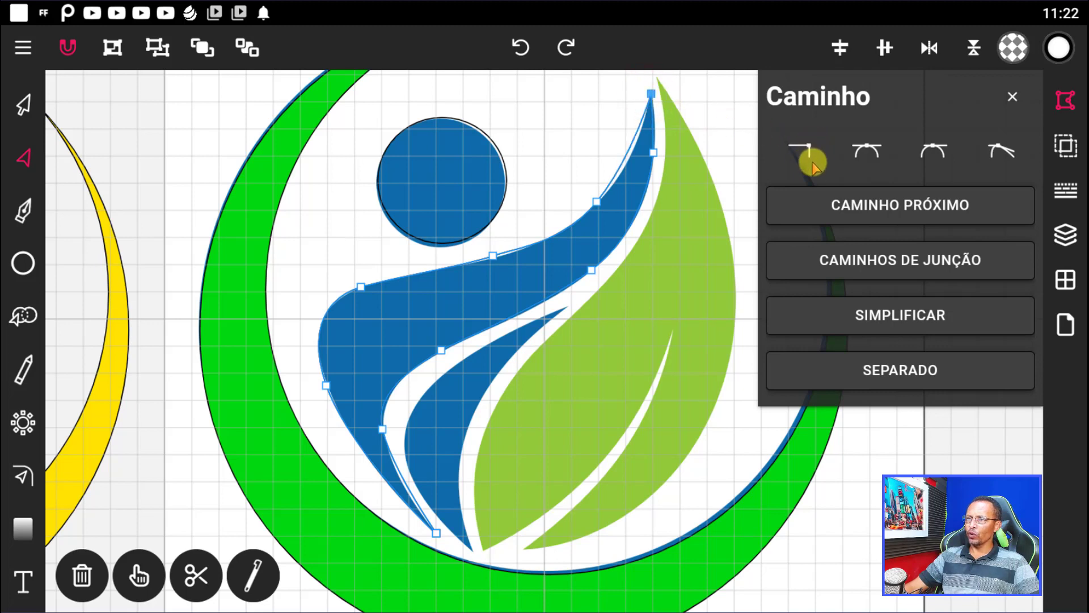
# Smooth the node below the top tip and reshape the upper curve along the swoosh edge
pyautogui.click(597, 201)
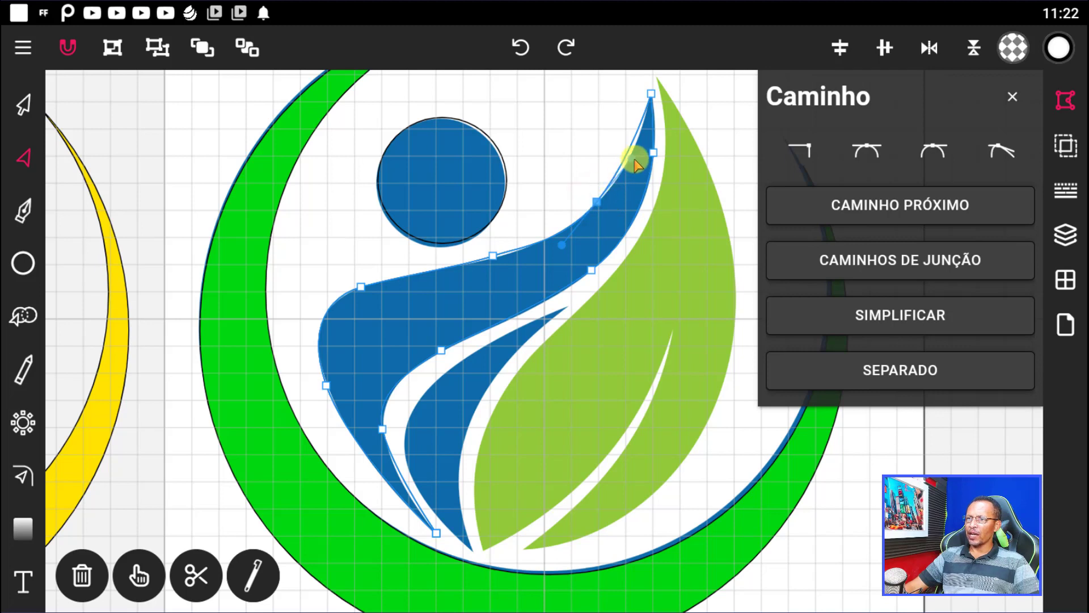
pyautogui.moveTo(632, 159)
pyautogui.mouseDown()
pyautogui.moveTo(567, 135)
pyautogui.moveTo(635, 174)
pyautogui.mouseUp()
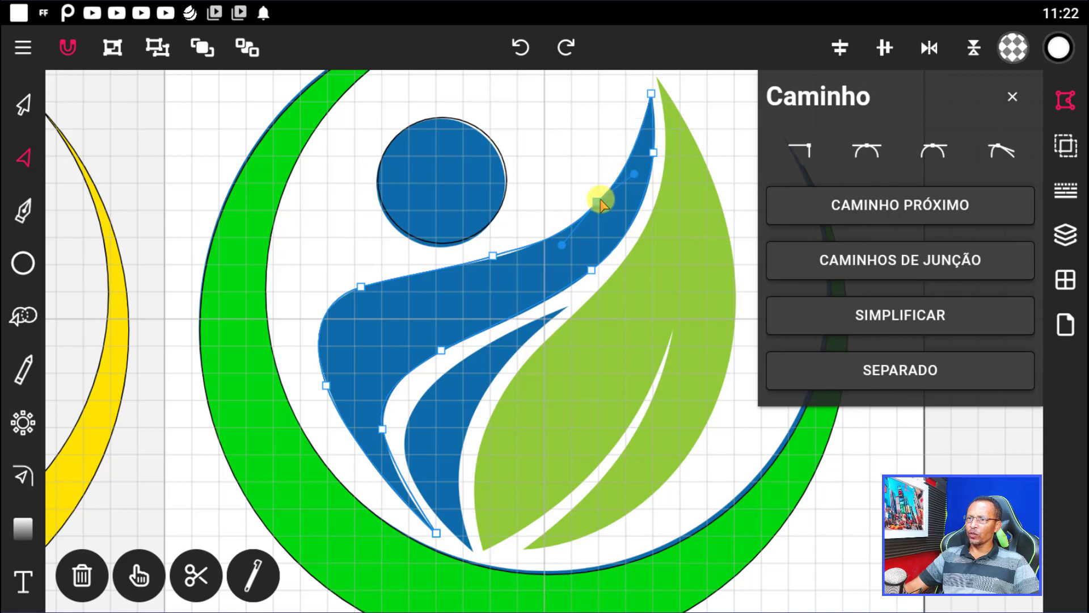
pyautogui.click(1012, 147)
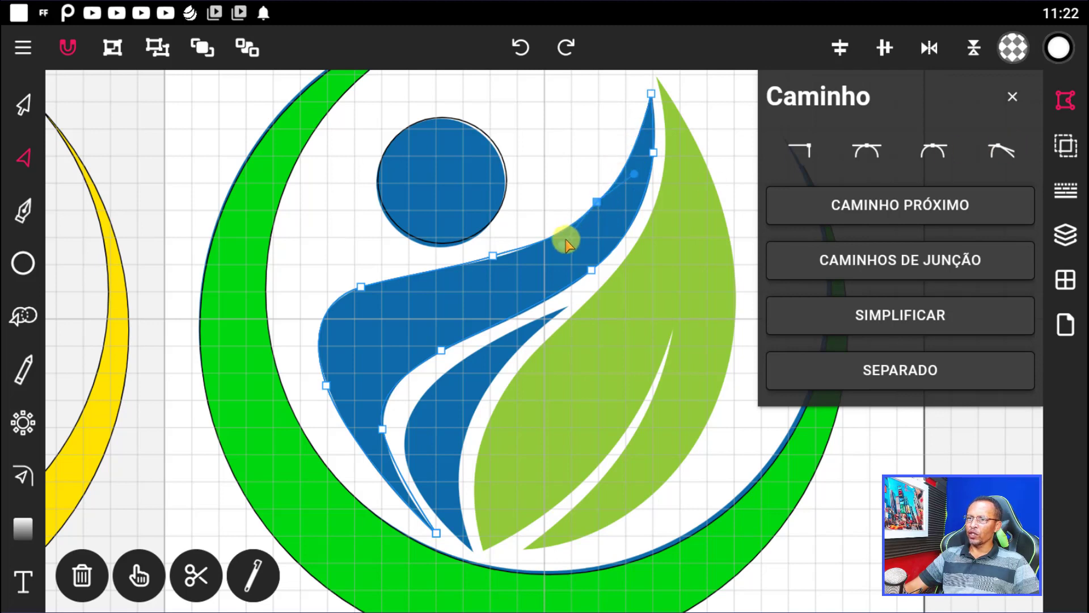
pyautogui.moveTo(561, 245)
pyautogui.mouseDown()
pyautogui.moveTo(519, 199)
pyautogui.moveTo(555, 233)
pyautogui.mouseUp()
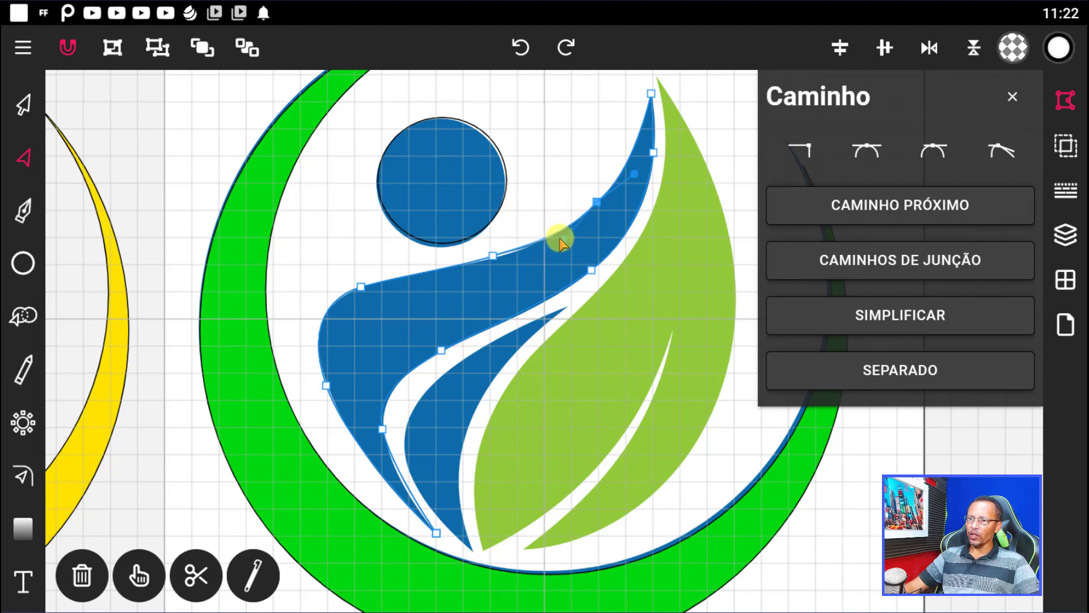
pyautogui.click(596, 202)
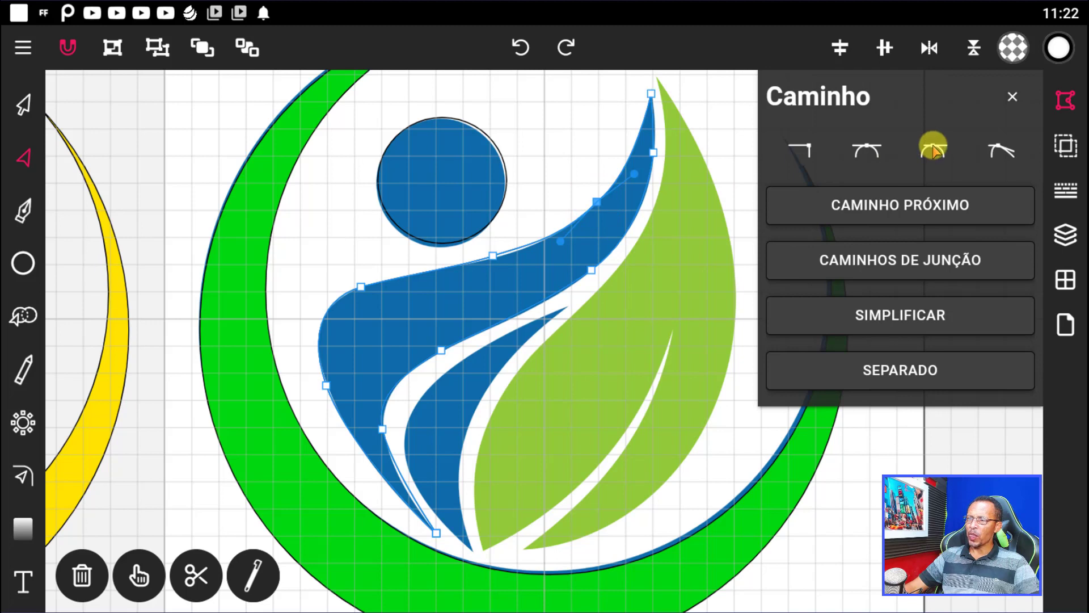
pyautogui.click(933, 148)
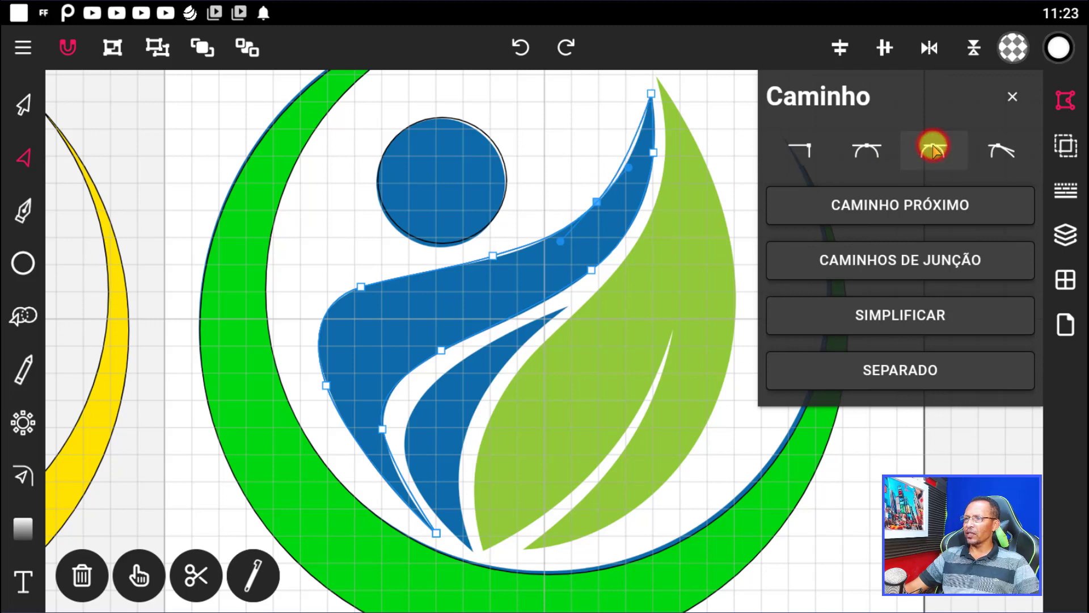
pyautogui.moveTo(631, 170); pyautogui.dragTo(652, 147)
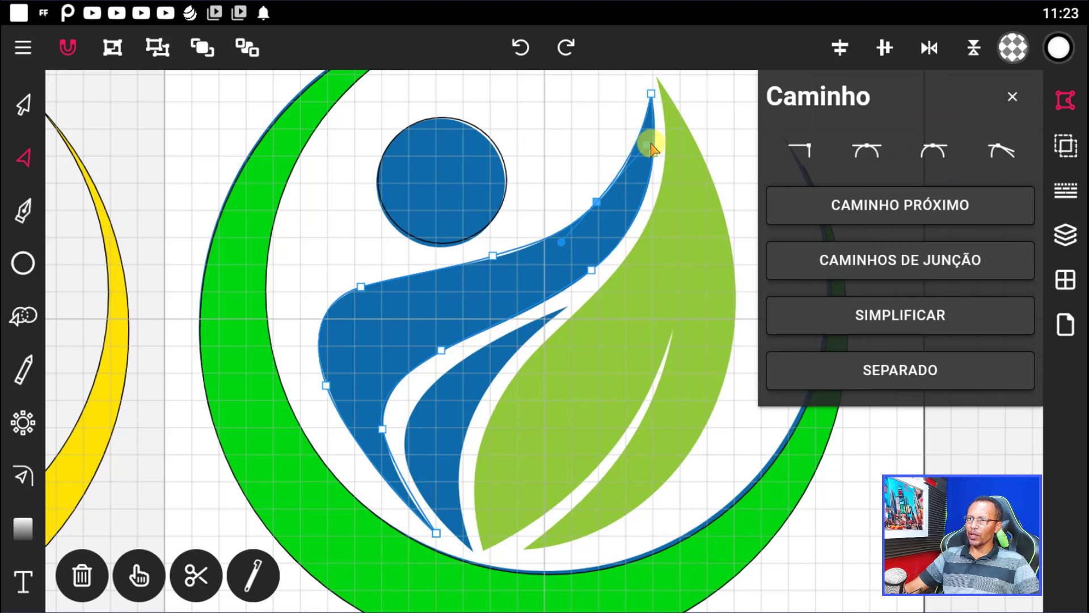
# Nudge the top-edge middle node and adjust the left shoulder node's curve handles
pyautogui.click(491, 258)
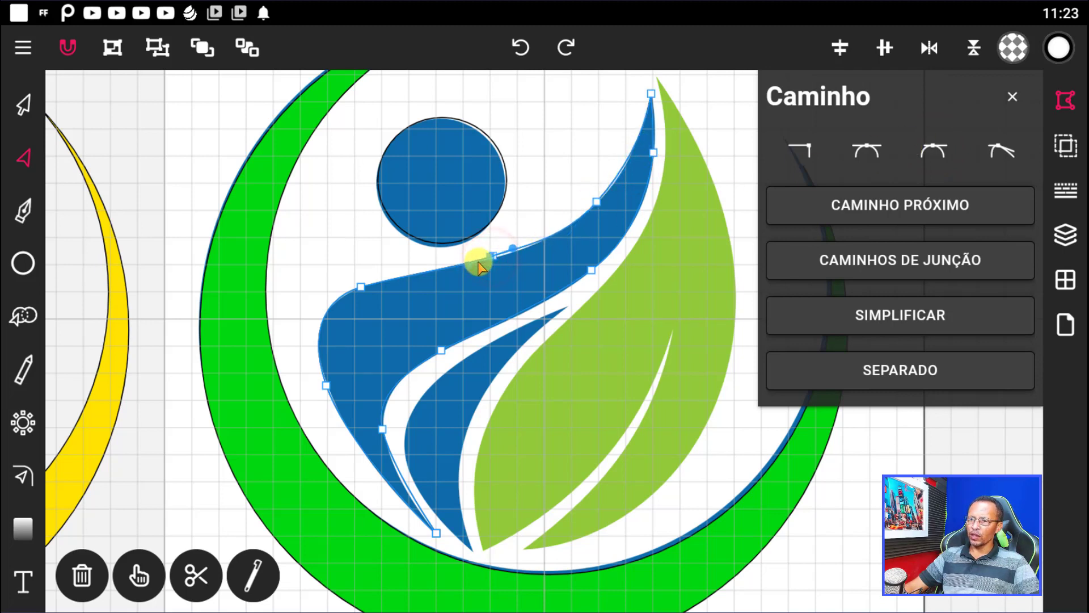
pyautogui.click(492, 268)
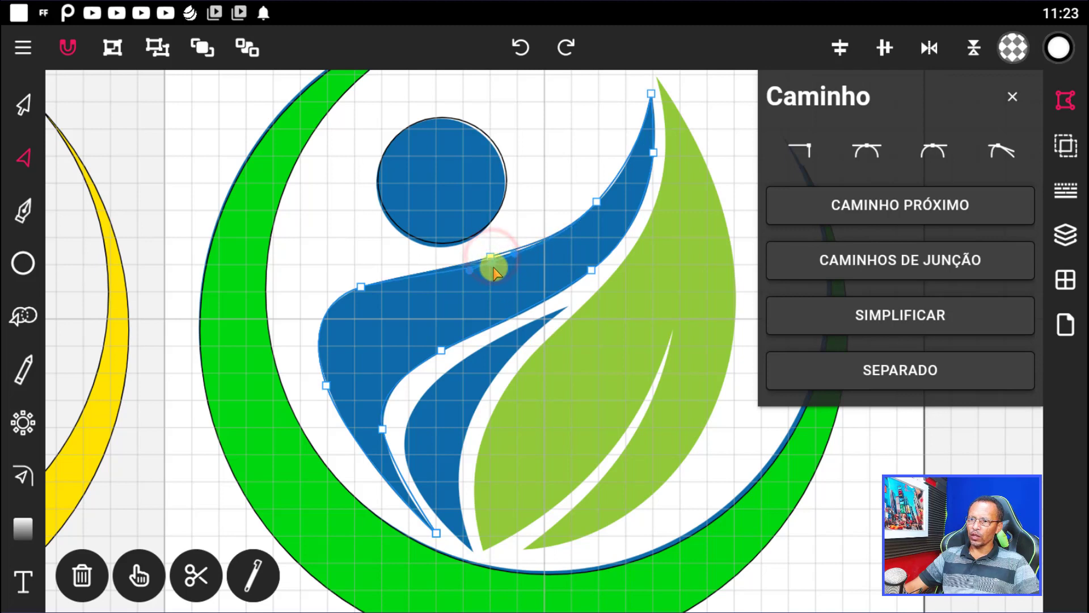
pyautogui.moveTo(491, 264); pyautogui.dragTo(495, 264)
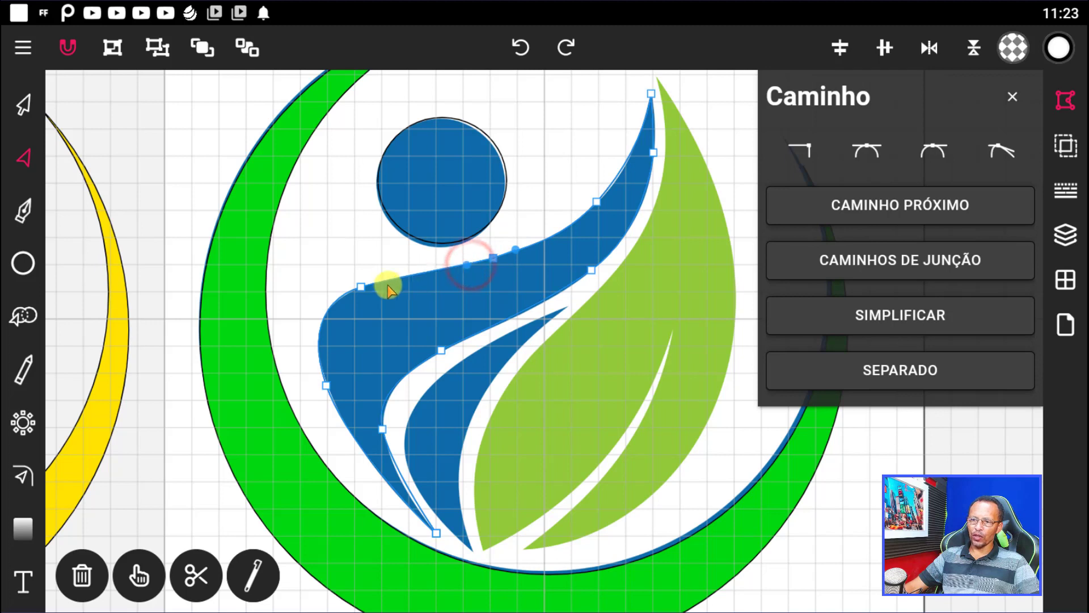
pyautogui.click(361, 286)
pyautogui.moveTo(391, 278); pyautogui.dragTo(404, 274)
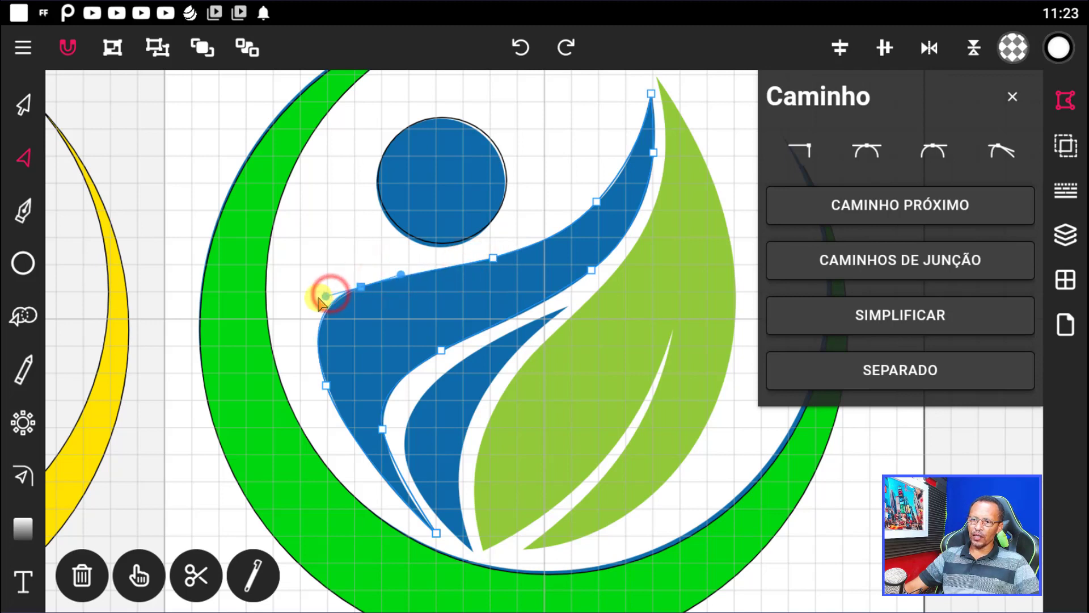
pyautogui.moveTo(331, 294); pyautogui.dragTo(326, 296)
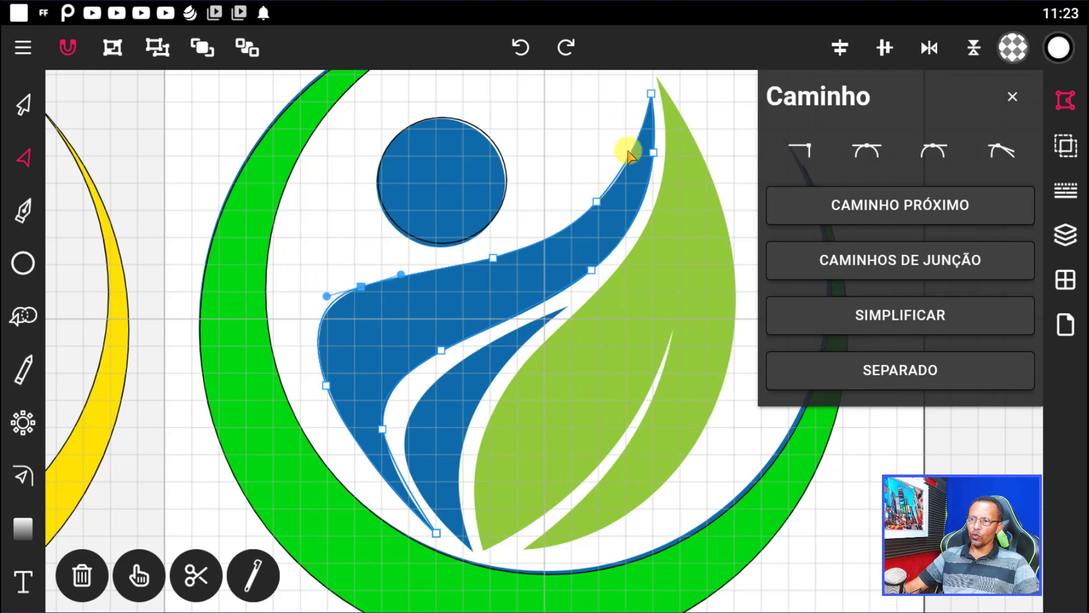
# Set the left-side, lower-left, inner-curve, lower-right and top-tip nodes to smooth
pyautogui.click(326, 386)
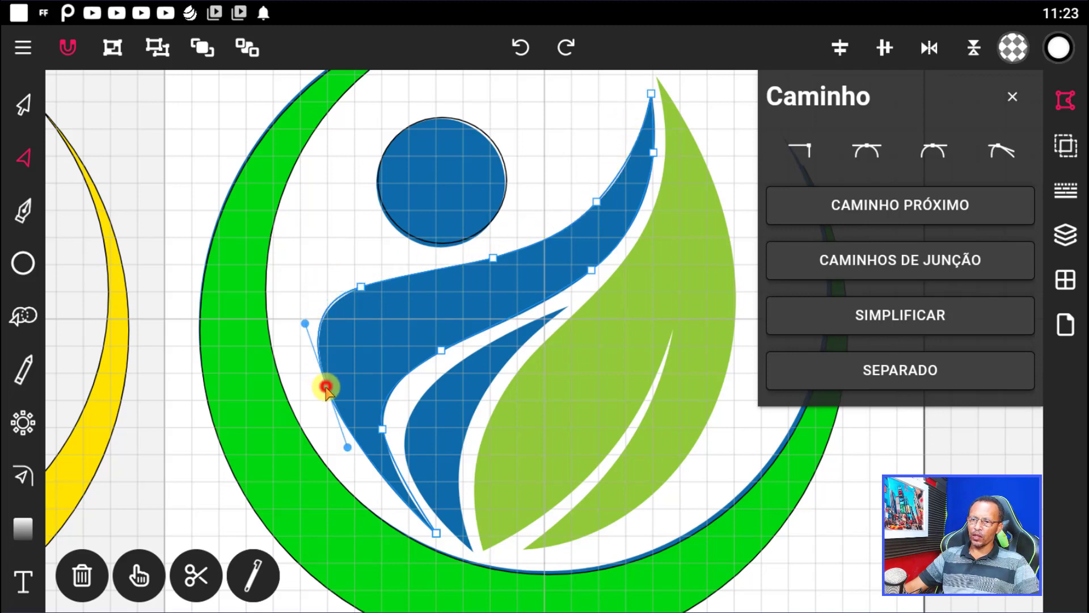
pyautogui.click(937, 150)
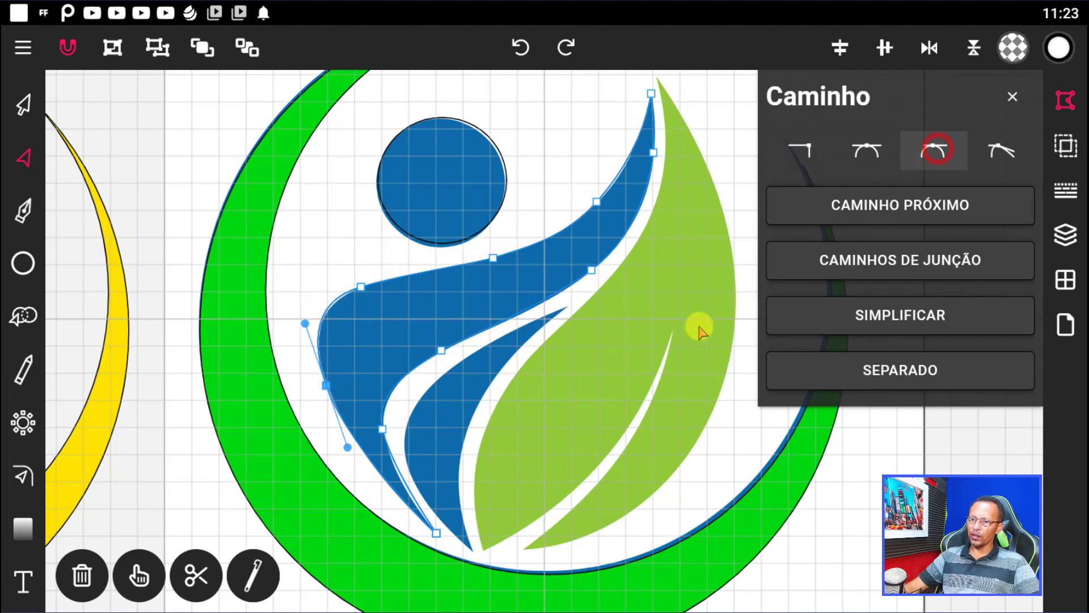
pyautogui.click(437, 534)
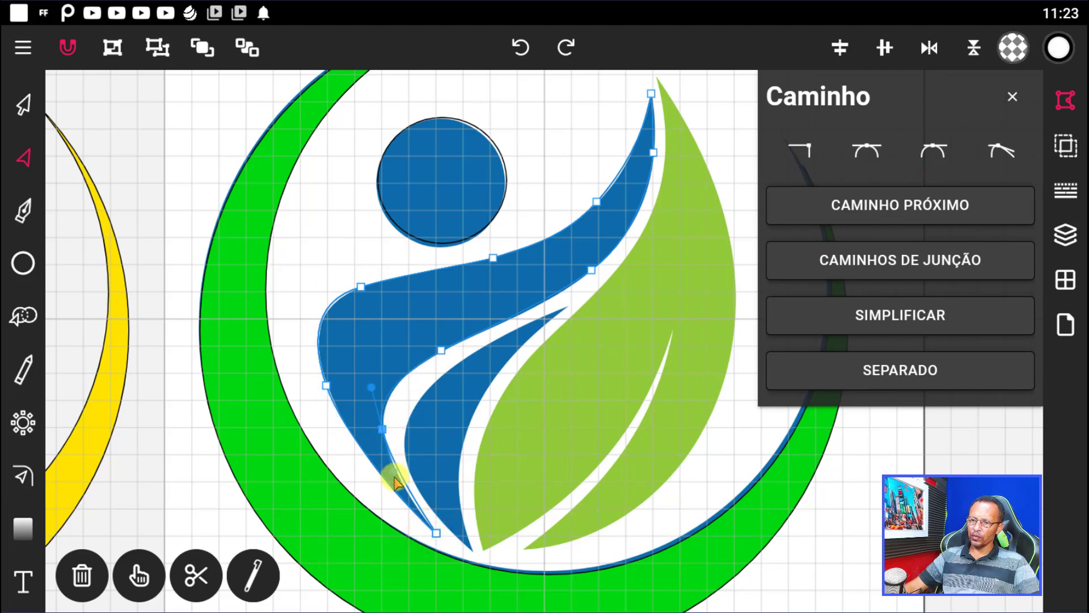
pyautogui.click(390, 431)
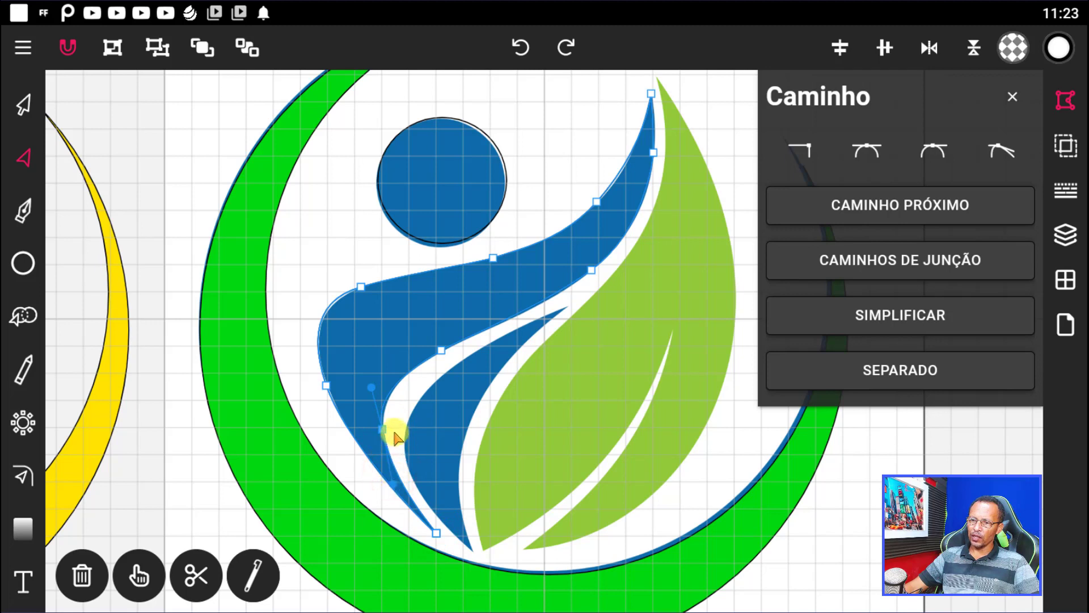
pyautogui.click(932, 149)
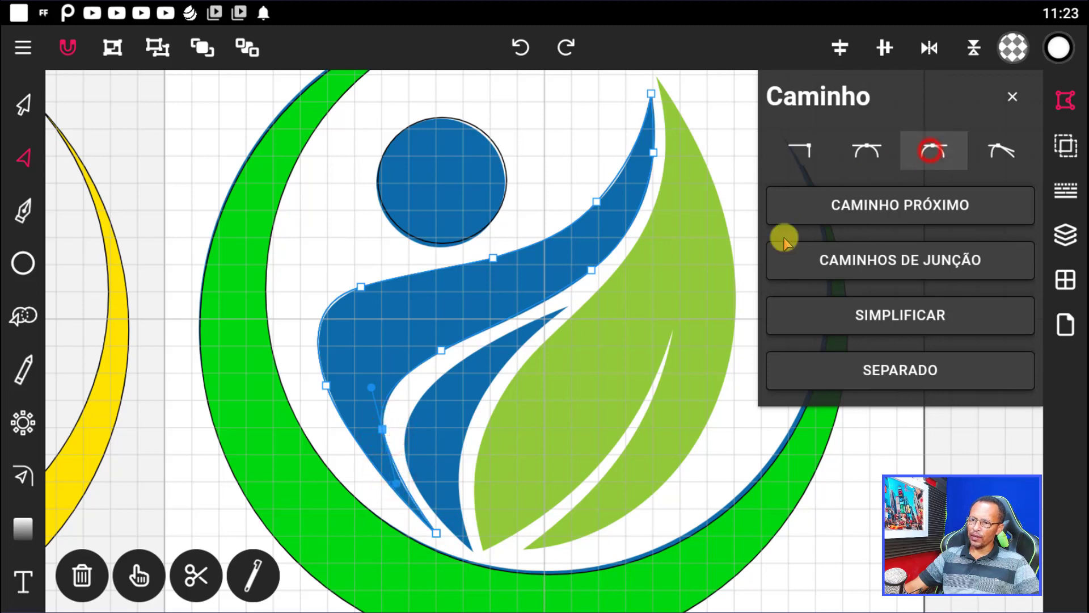
pyautogui.click(440, 350)
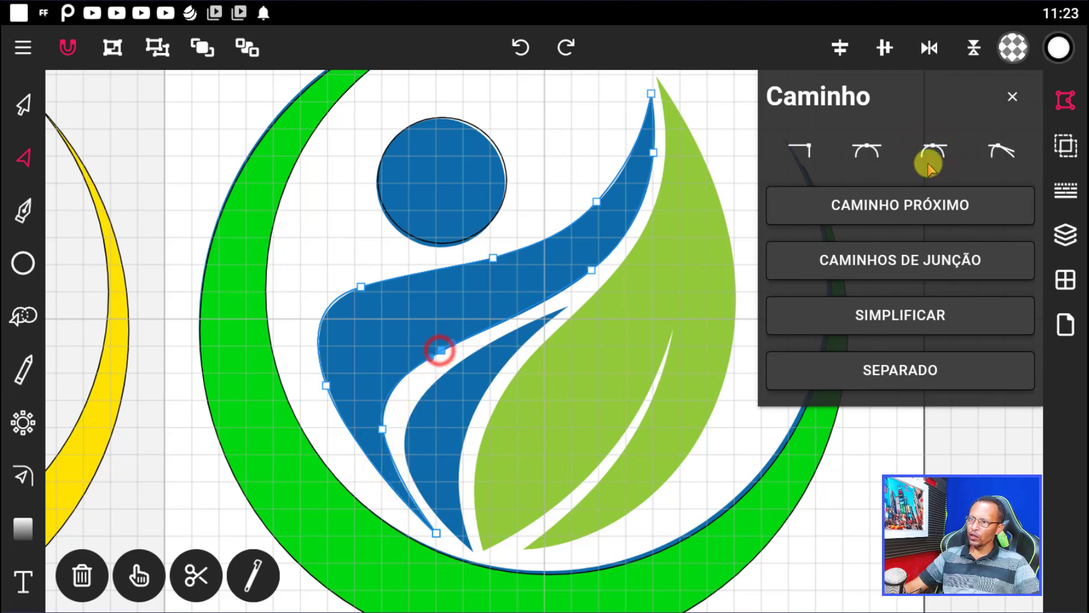
pyautogui.click(932, 150)
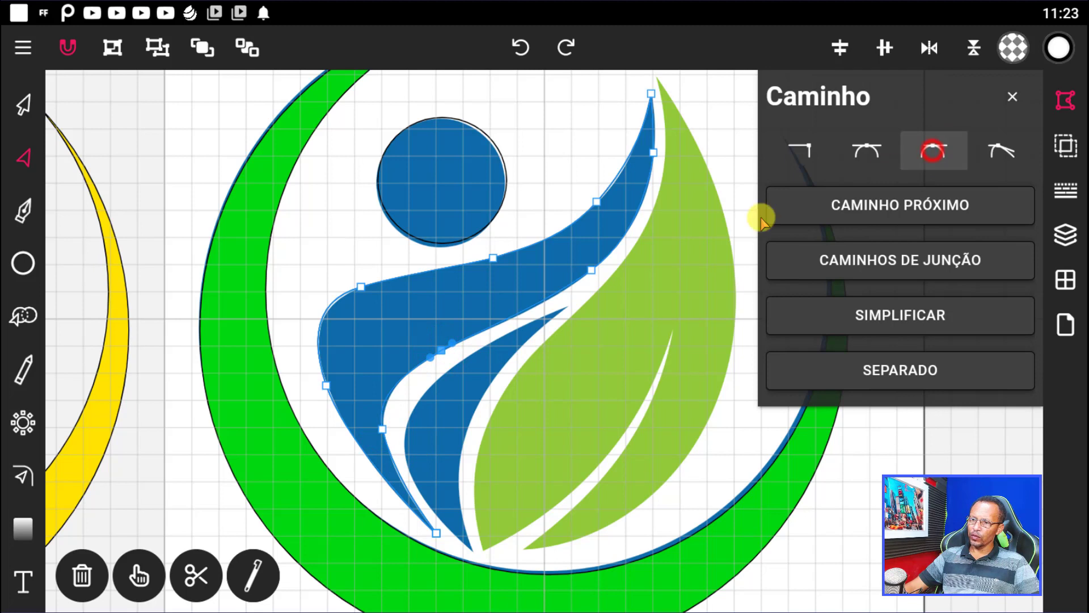
pyautogui.click(592, 269)
pyautogui.click(934, 151)
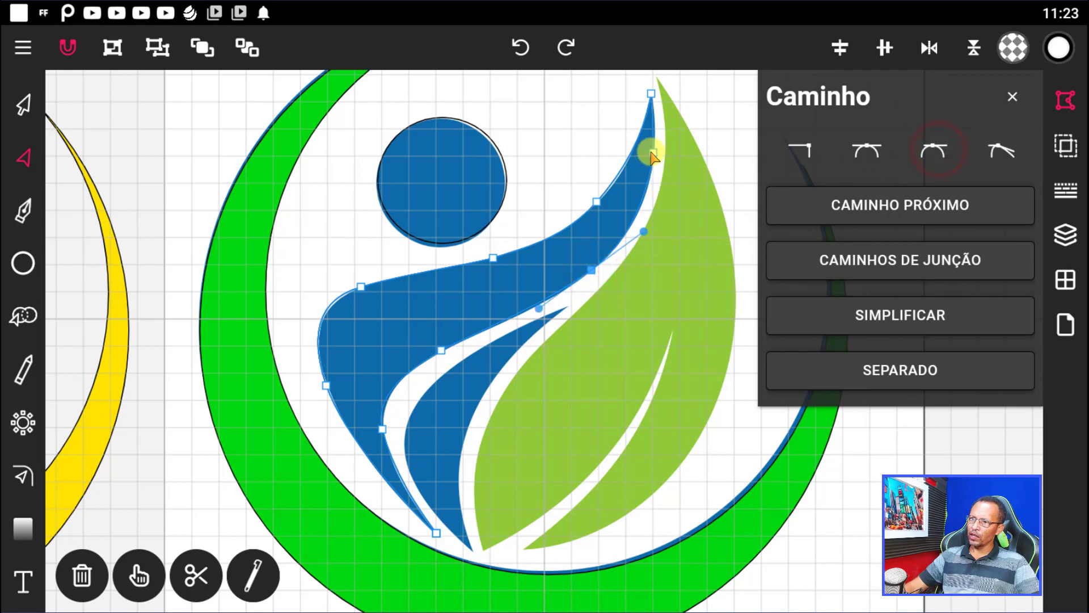
pyautogui.click(653, 152)
pyautogui.click(933, 151)
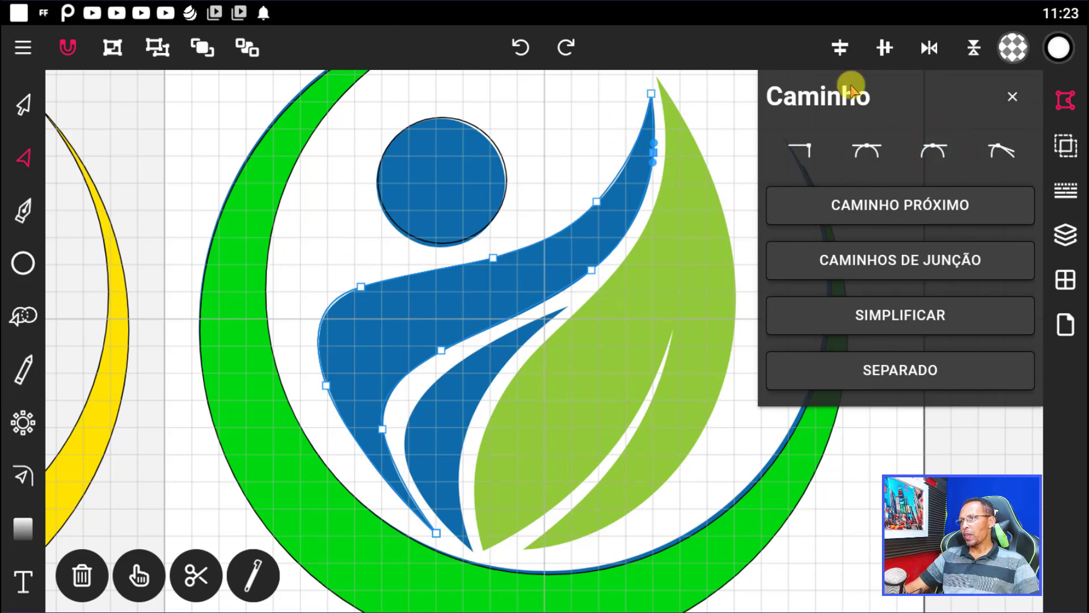
# Change the traced body shape's fill from green to orange and close the Fill Color settings
pyautogui.click(1013, 49)
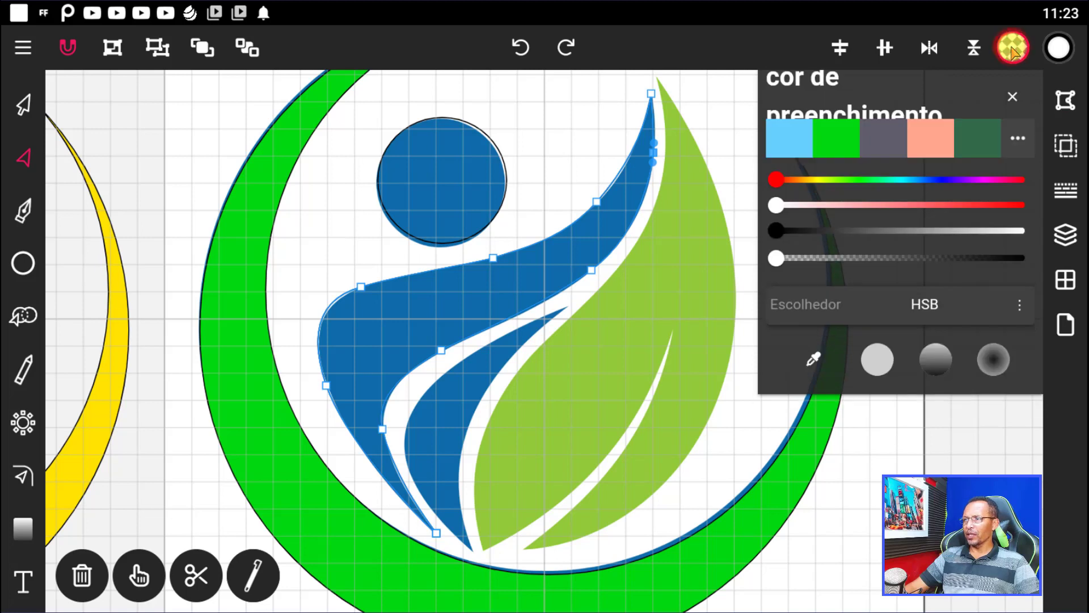
pyautogui.click(782, 181)
pyautogui.moveTo(789, 182); pyautogui.dragTo(811, 184)
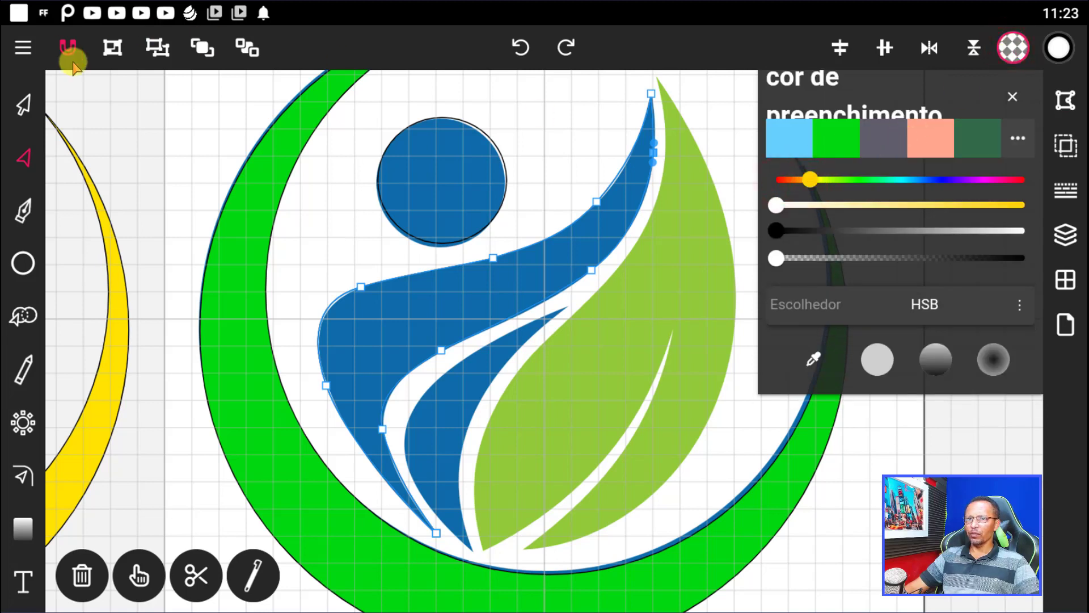
pyautogui.click(23, 104)
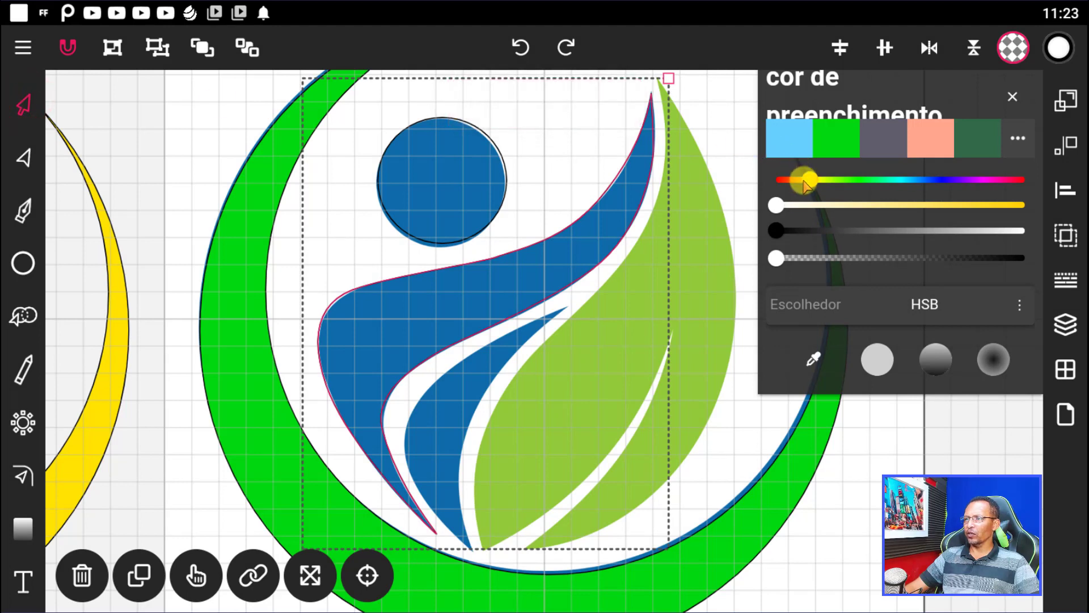
pyautogui.moveTo(805, 185); pyautogui.dragTo(802, 182)
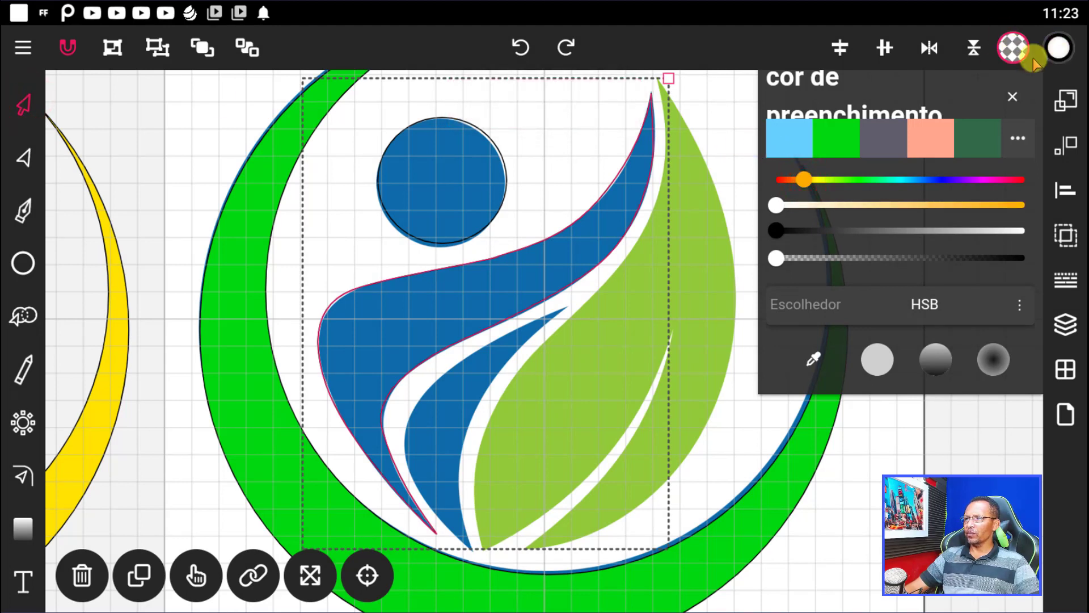
pyautogui.click(850, 140)
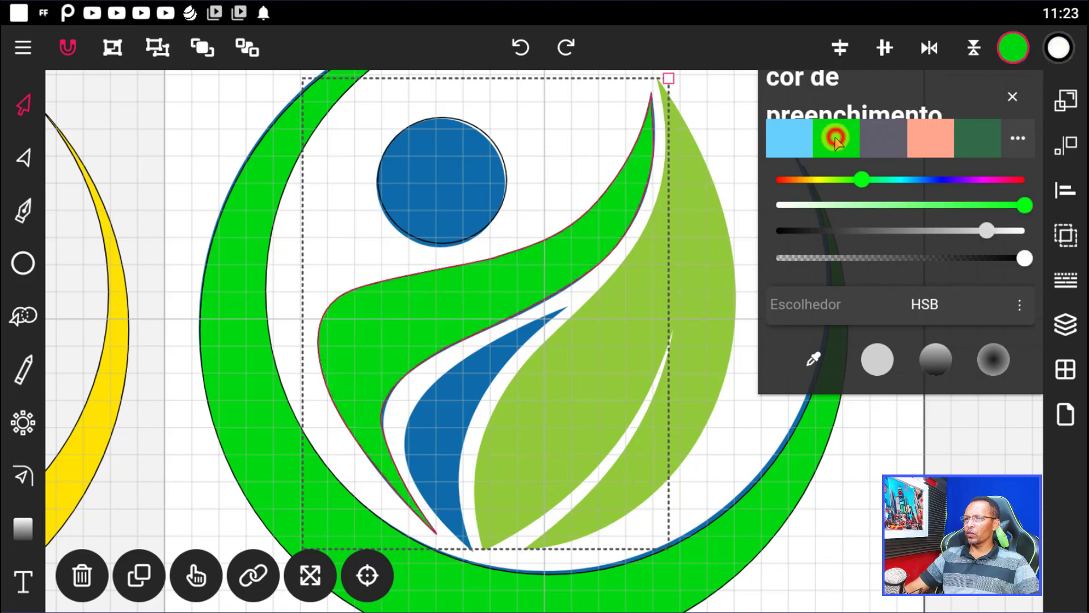
pyautogui.click(803, 180)
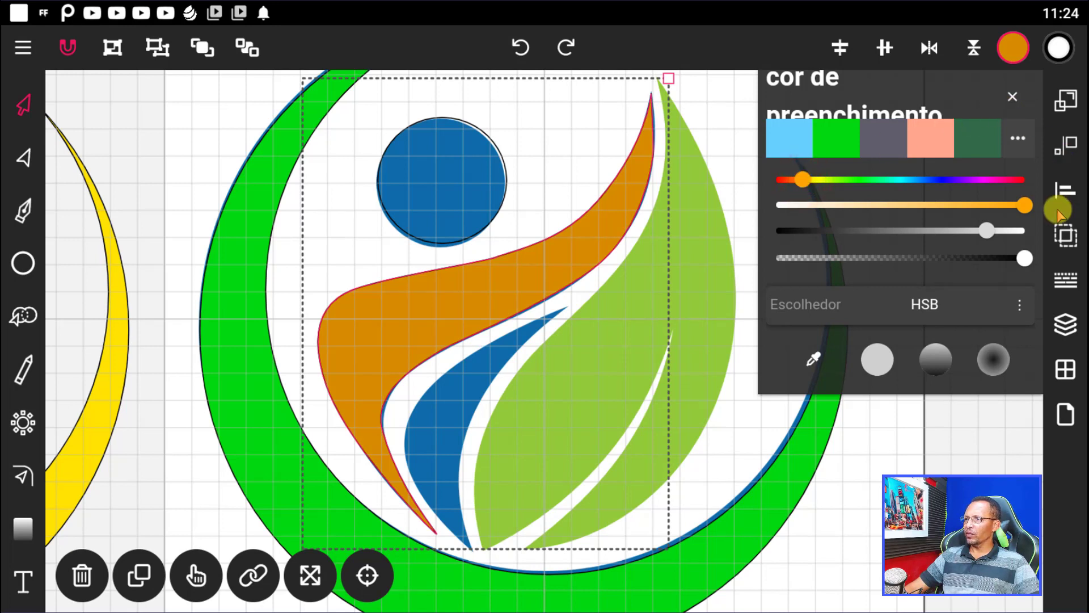
pyautogui.click(1014, 96)
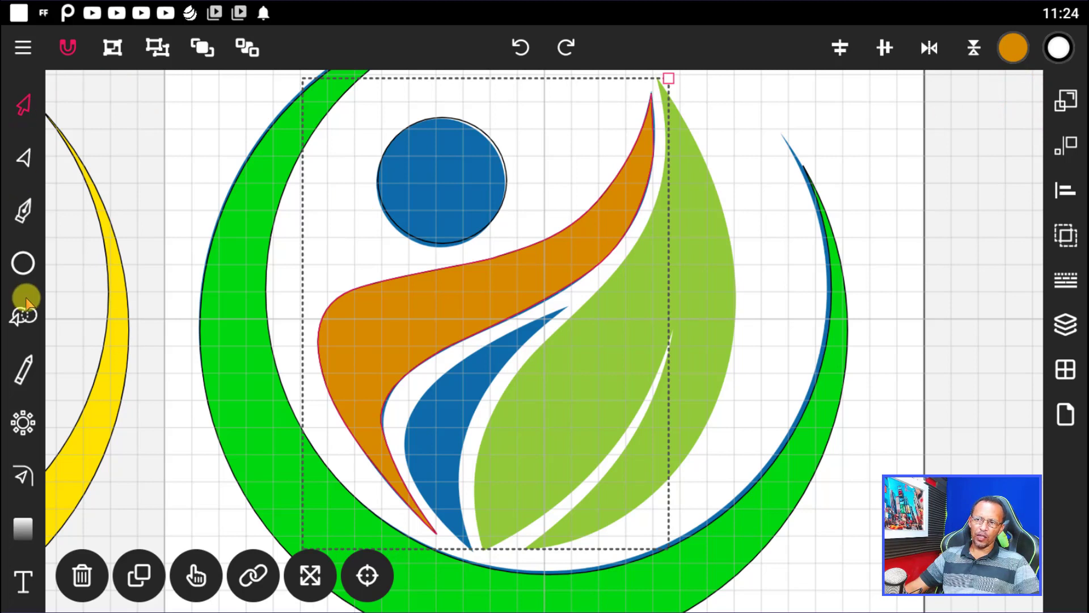
# Deselect the orange body and start a new pen path with a point at the leaf's top tip
pyautogui.click(26, 214)
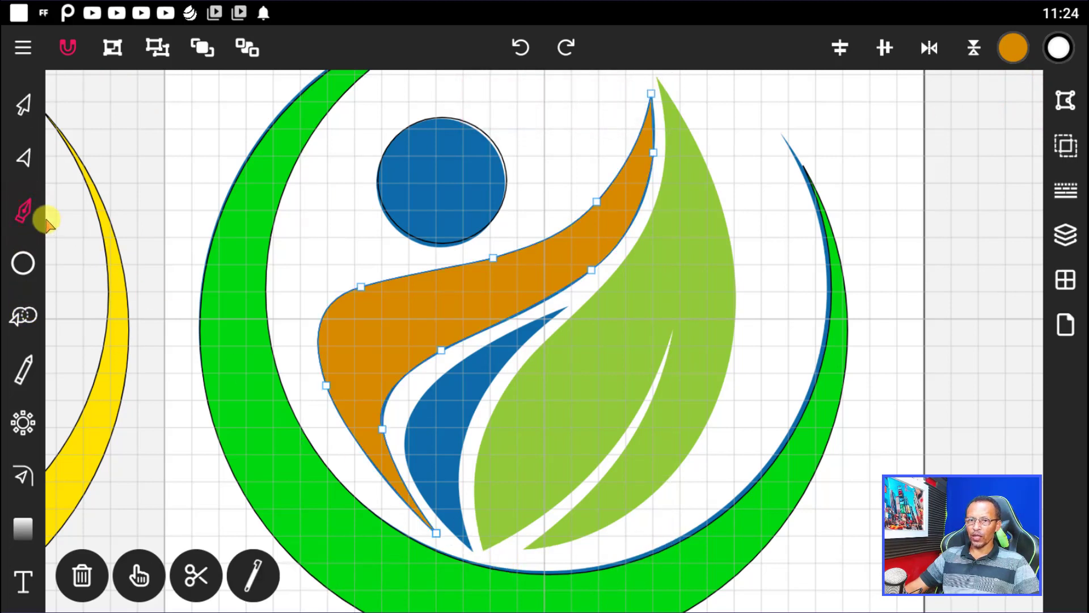
pyautogui.click(484, 545)
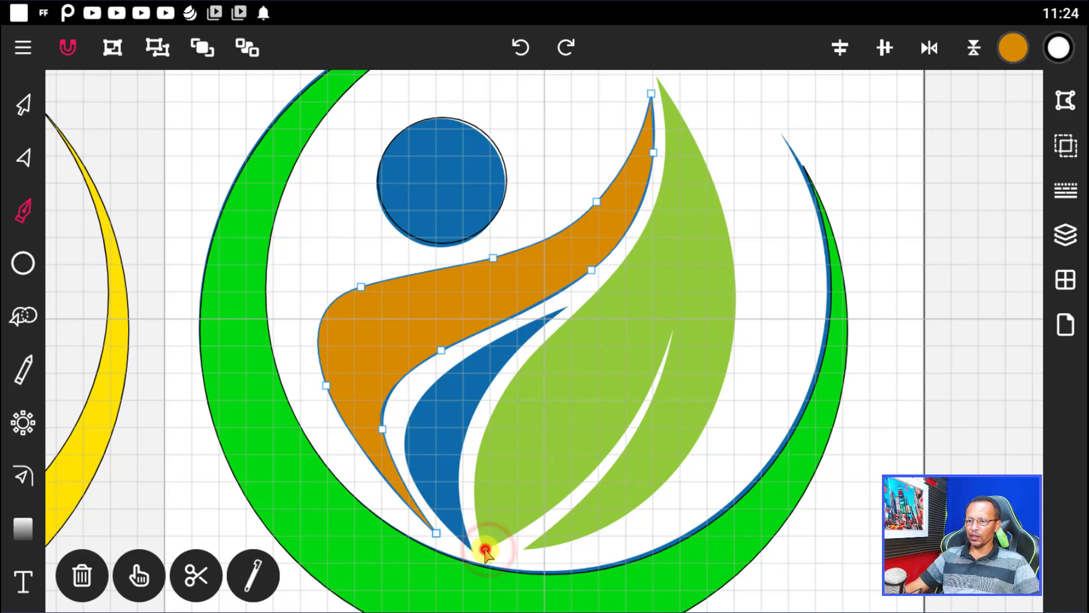
pyautogui.click(25, 97)
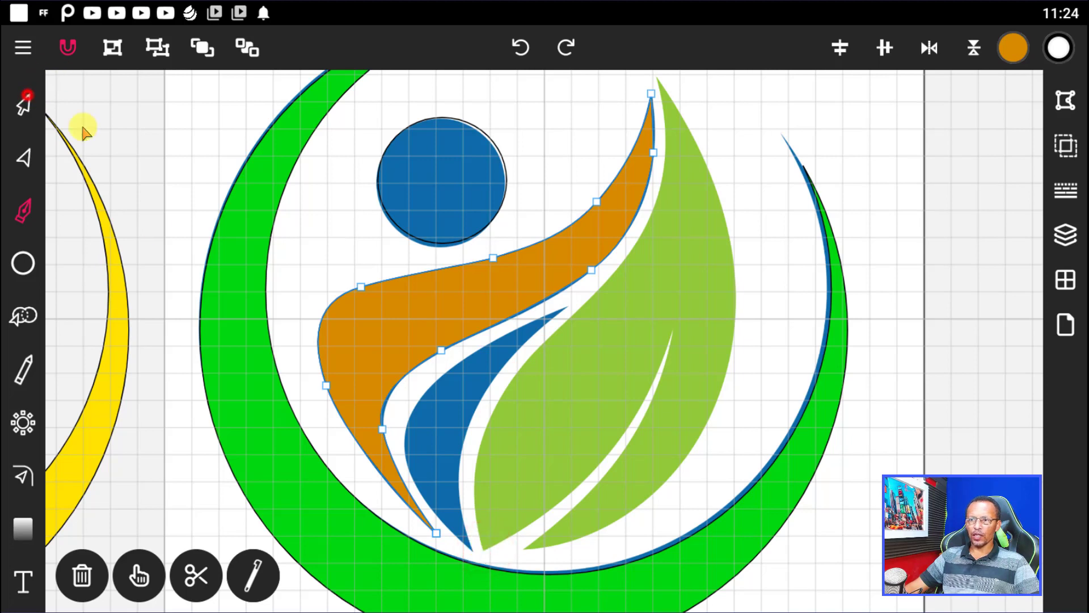
pyautogui.click(149, 135)
pyautogui.click(23, 216)
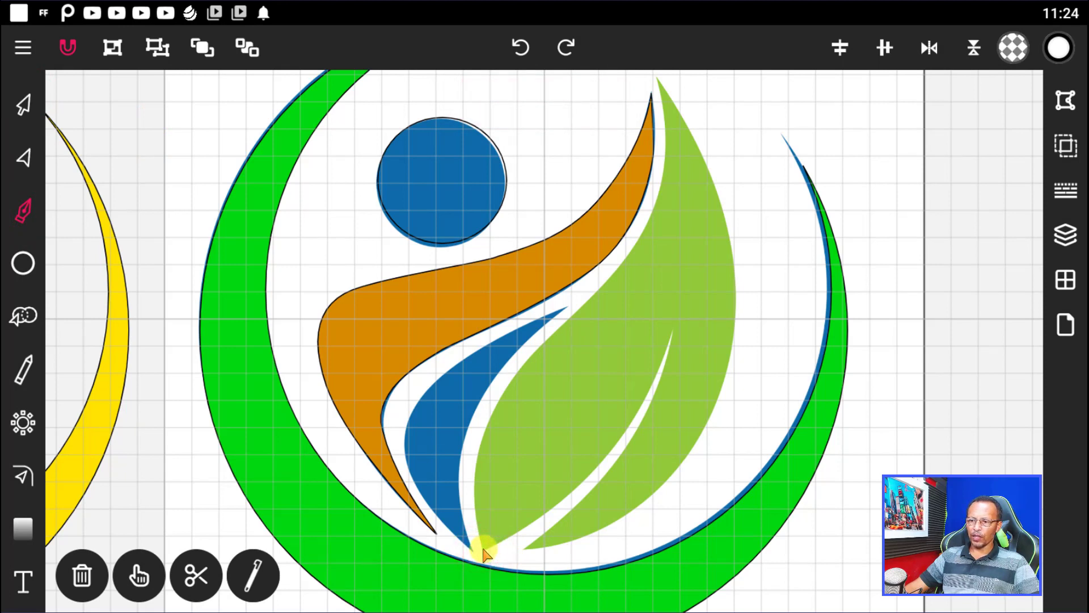
pyautogui.click(482, 549)
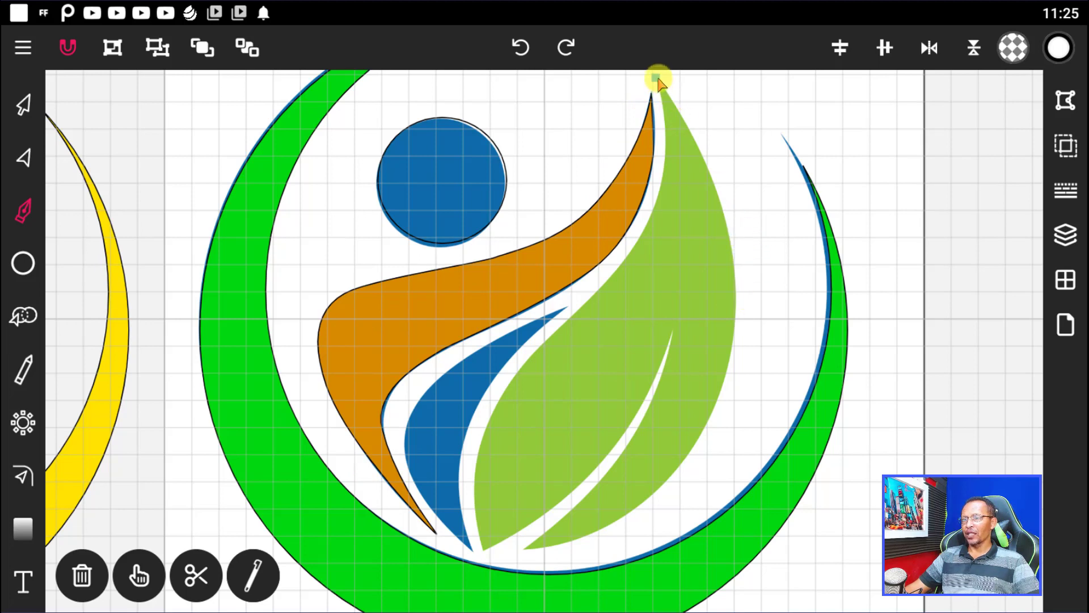
# Trace the leaf's right edge down to its base and up along both sides of the vein cut
pyautogui.click(733, 255)
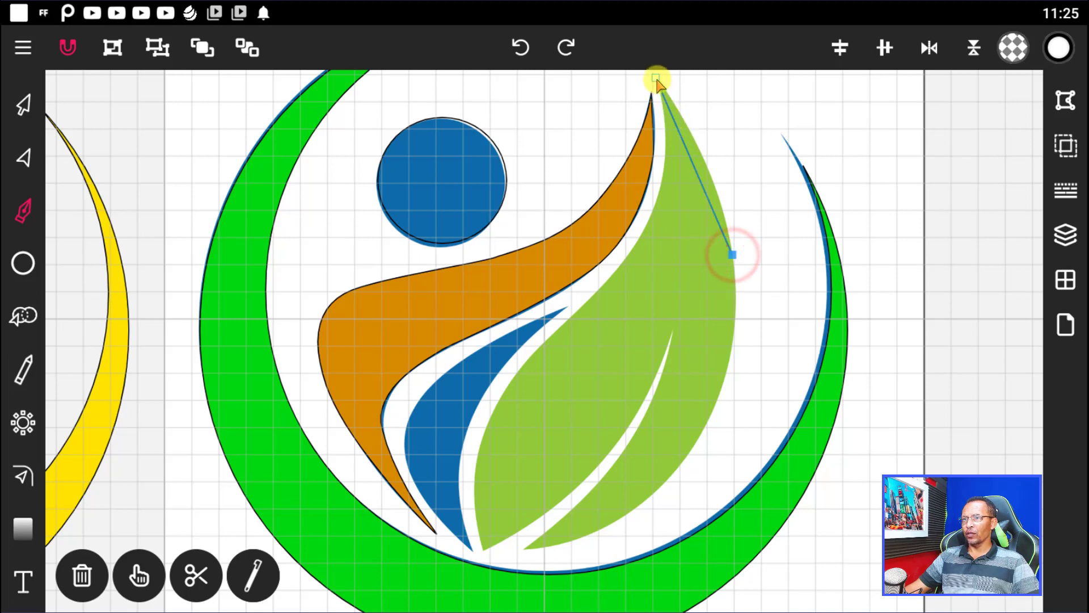
pyautogui.click(703, 427)
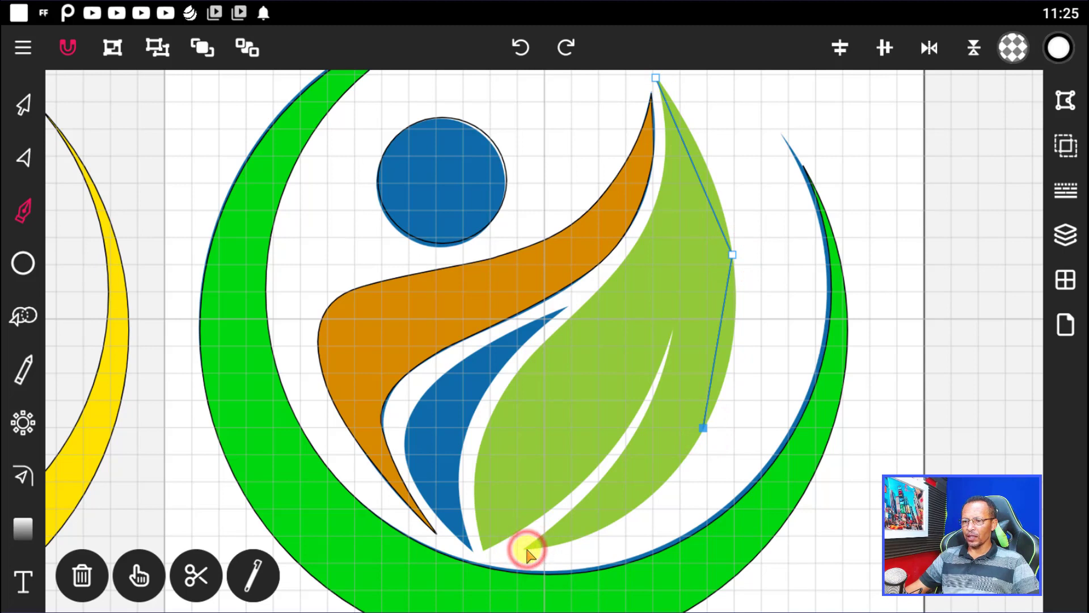
pyautogui.click(590, 535)
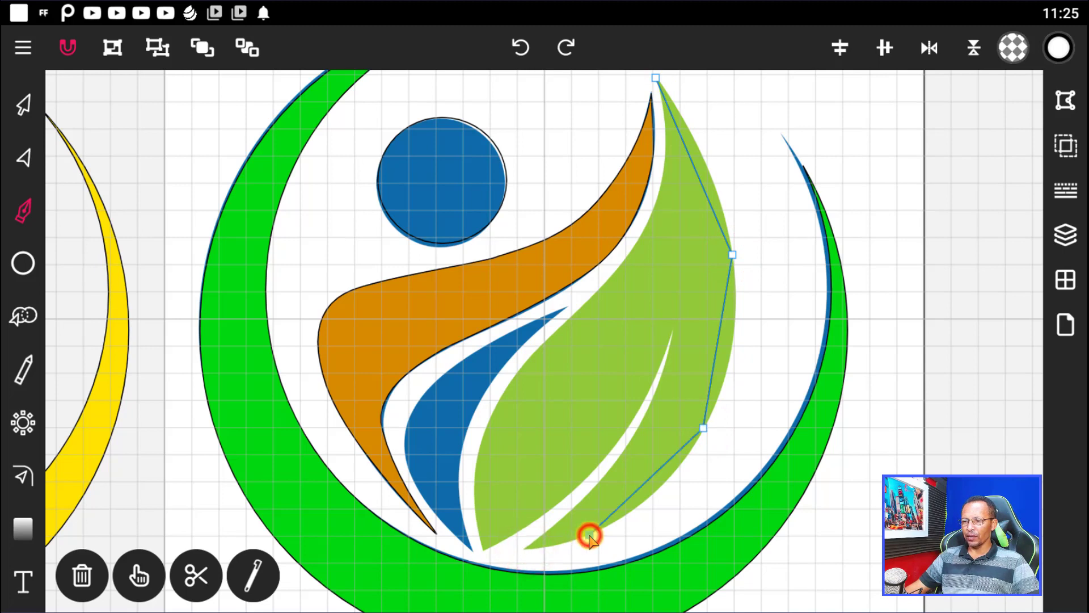
pyautogui.click(527, 546)
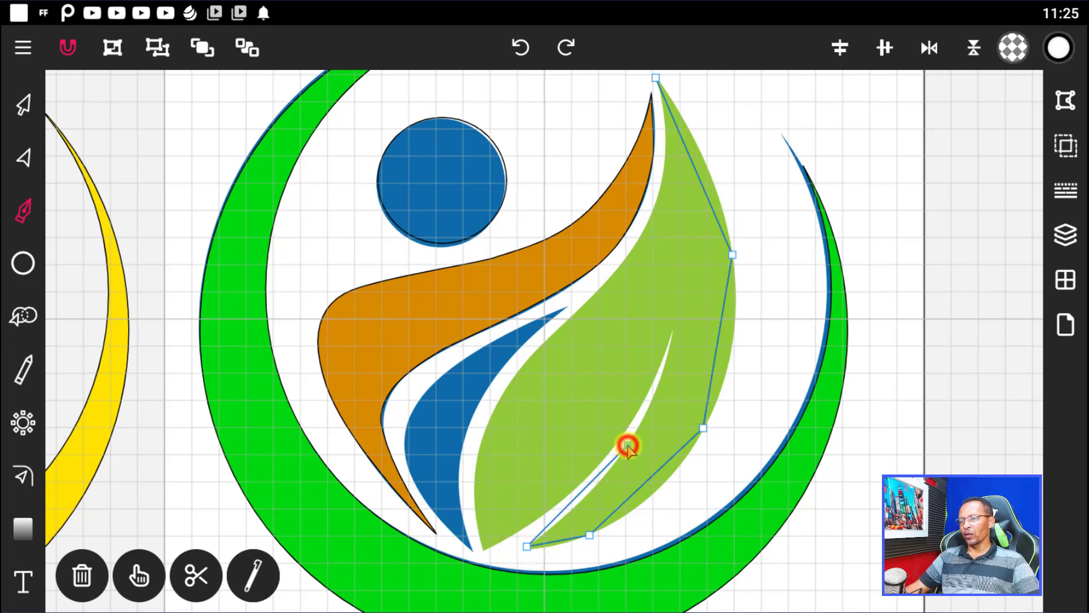
pyautogui.click(629, 446)
pyautogui.click(672, 330)
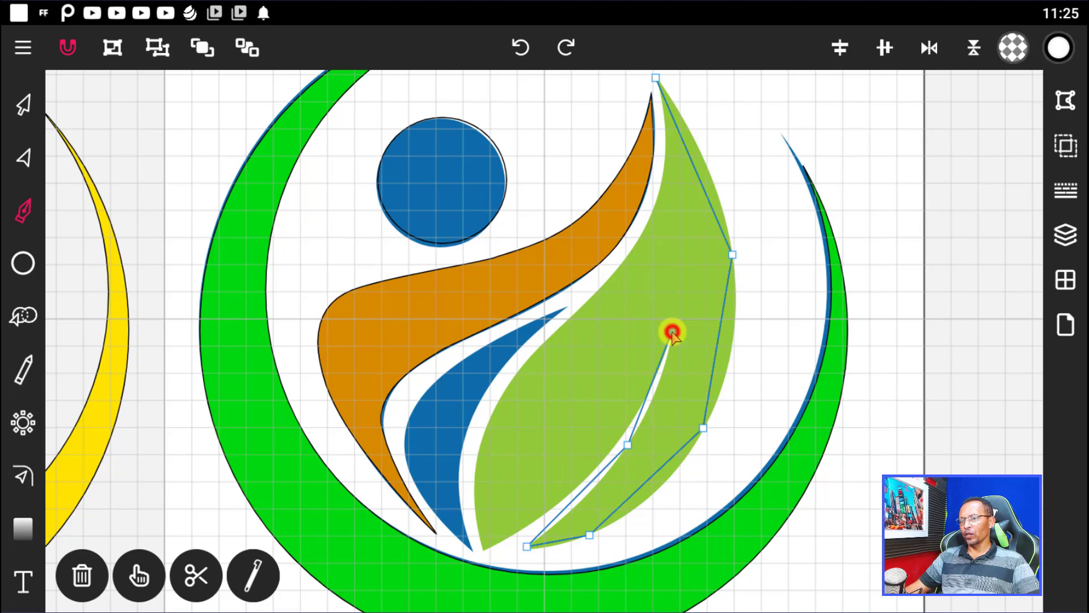
pyautogui.click(613, 448)
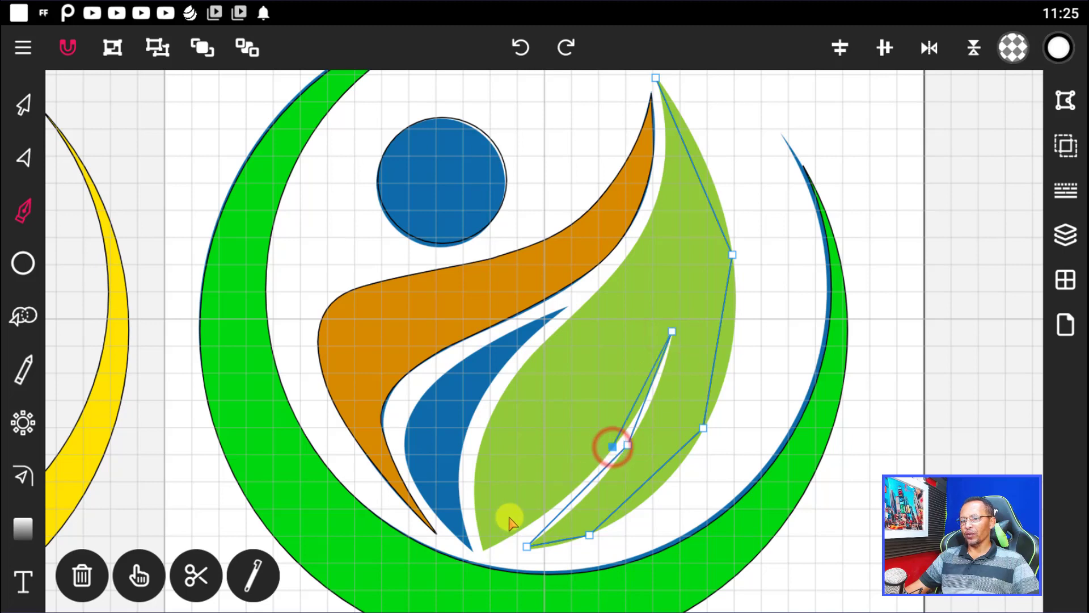
# Continue the outline up the leaf's left edge and close it at the top tip
pyautogui.click(486, 550)
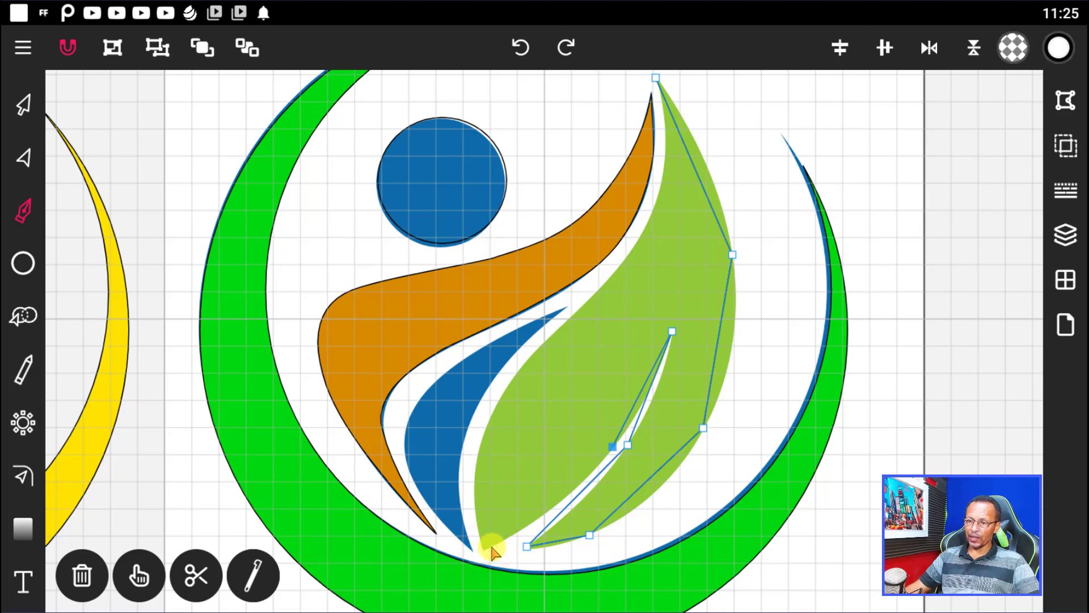
pyautogui.click(513, 535)
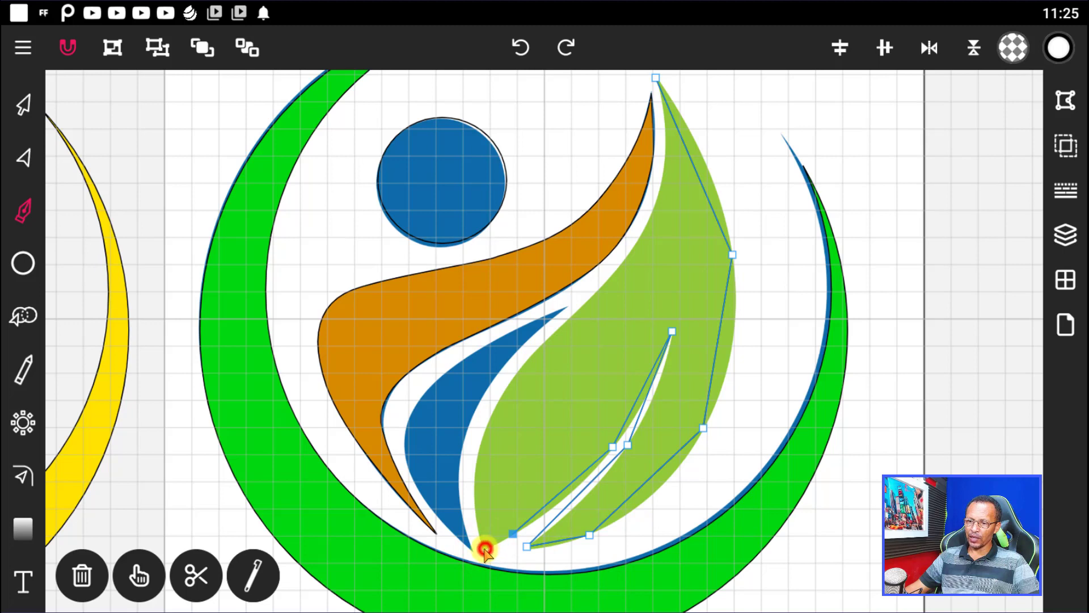
pyautogui.click(483, 545)
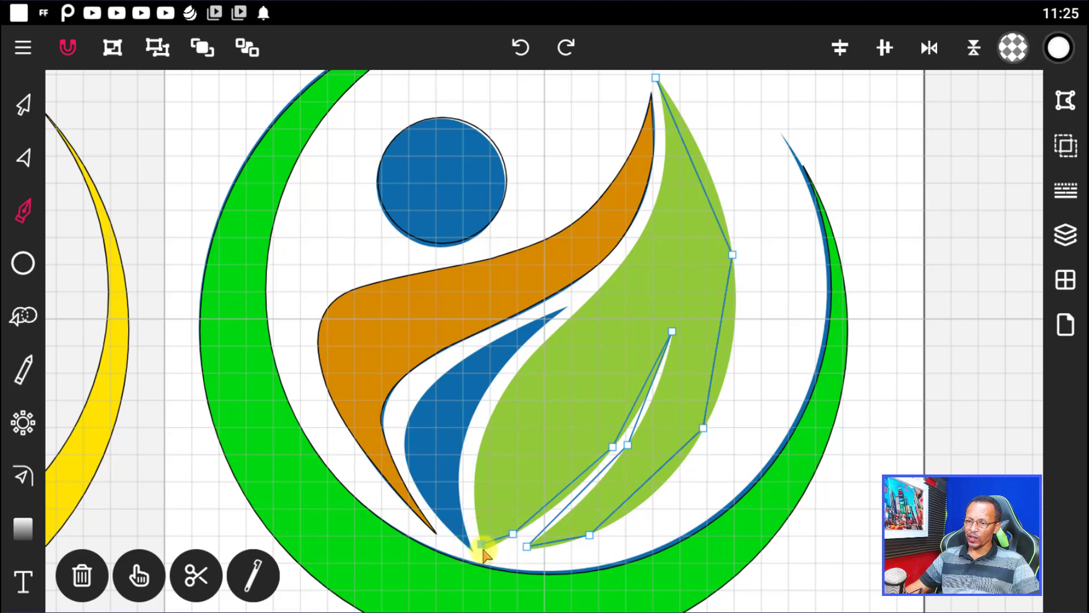
pyautogui.click(484, 438)
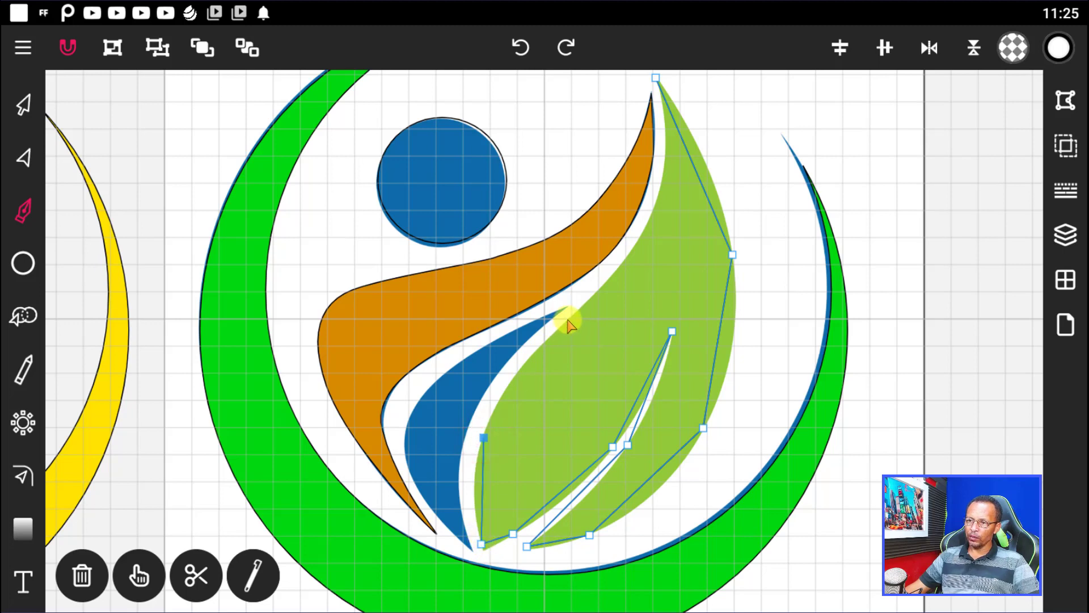
pyautogui.click(568, 320)
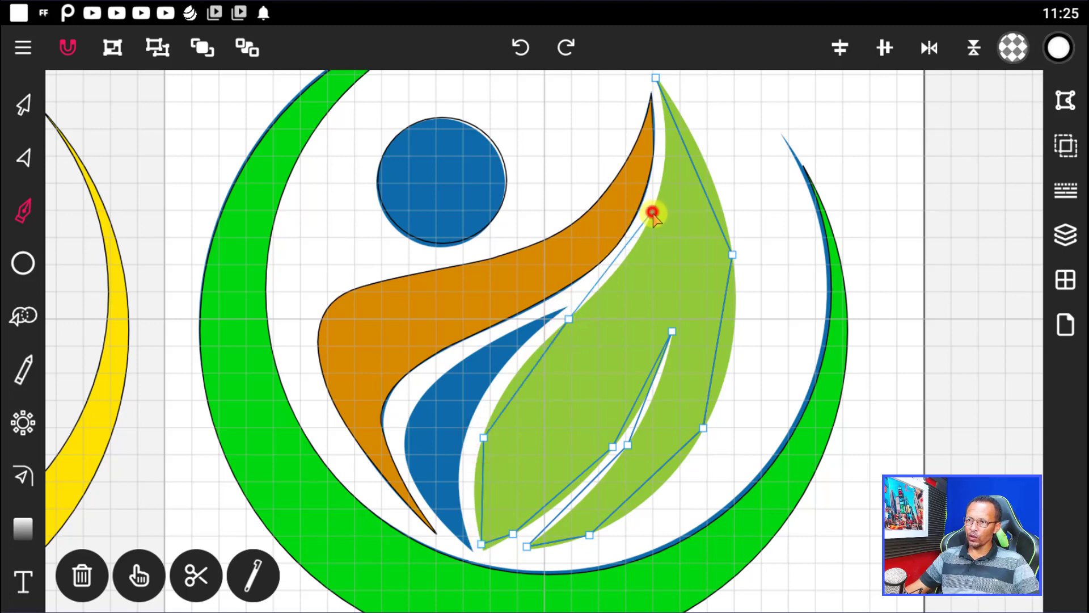
pyautogui.click(653, 212)
pyautogui.click(655, 78)
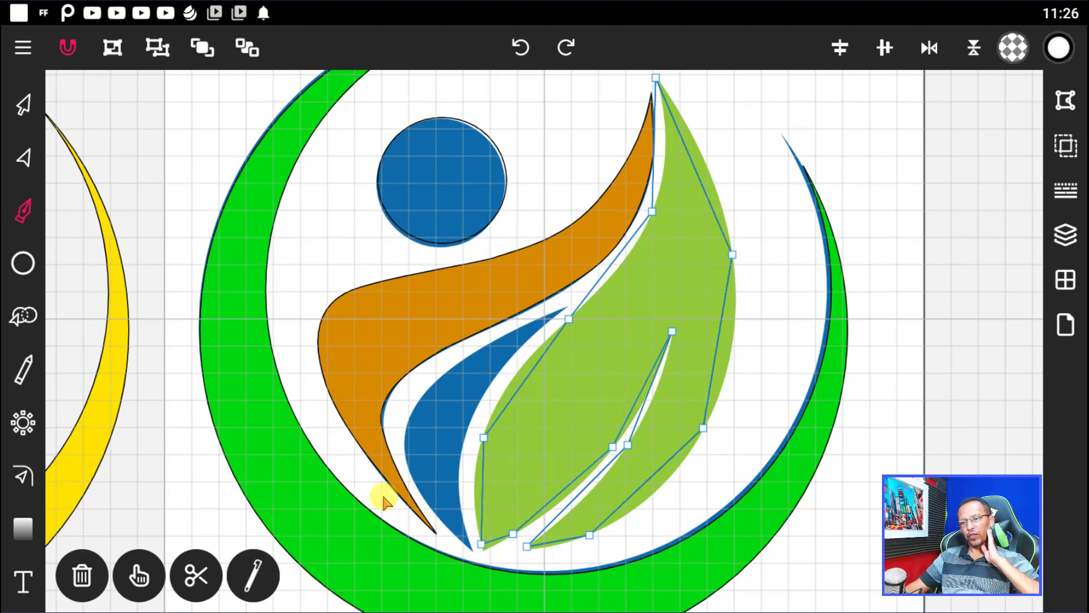
pyautogui.click(24, 159)
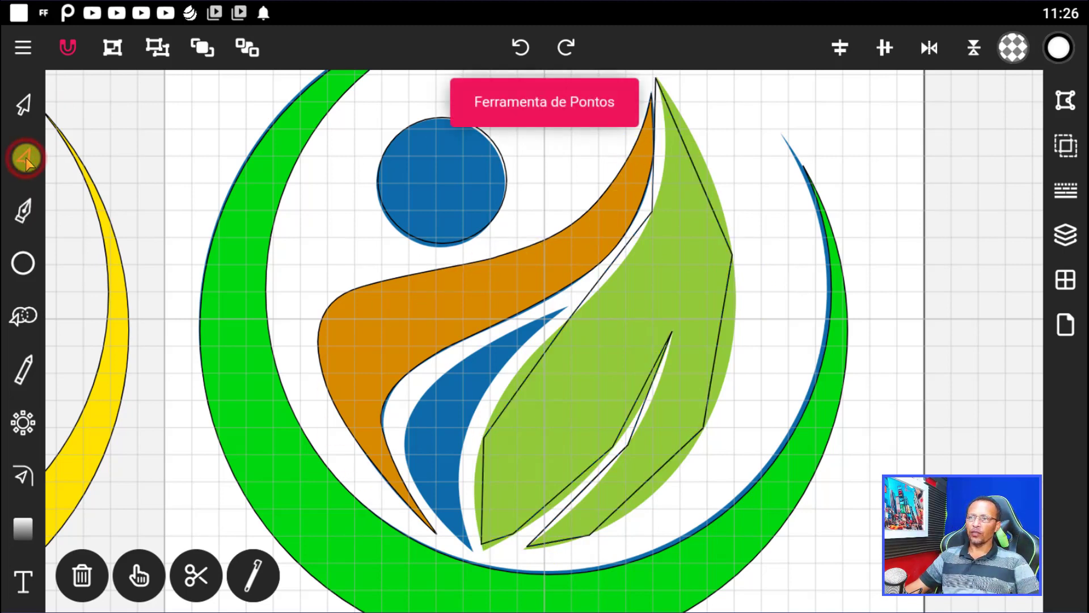
# Smooth the leaf outline's right-edge, lower-right and base points in the Caminho options
pyautogui.click(732, 256)
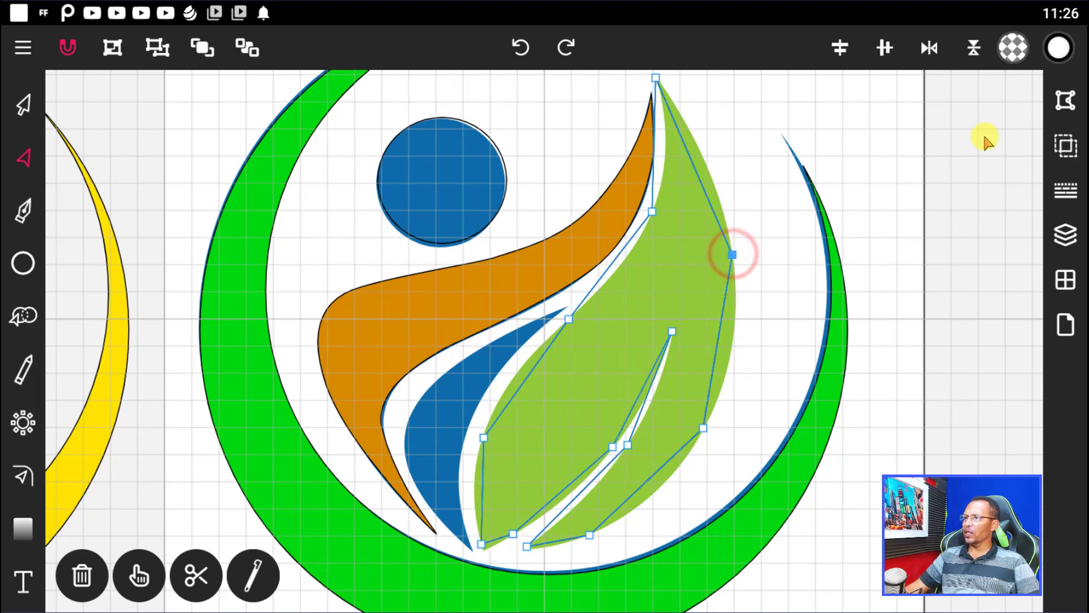
pyautogui.click(1064, 102)
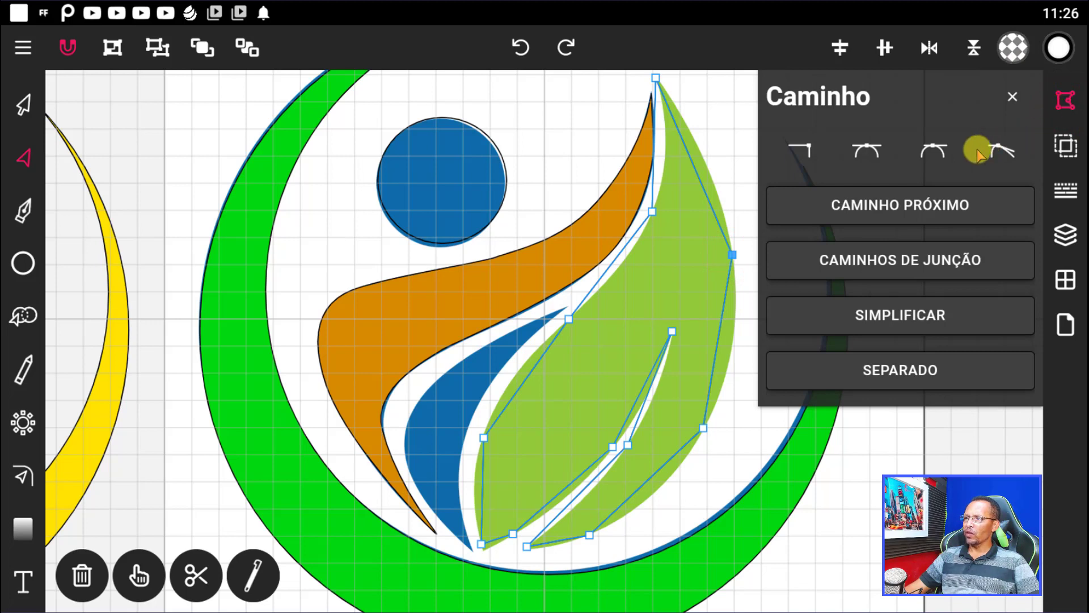
pyautogui.click(933, 152)
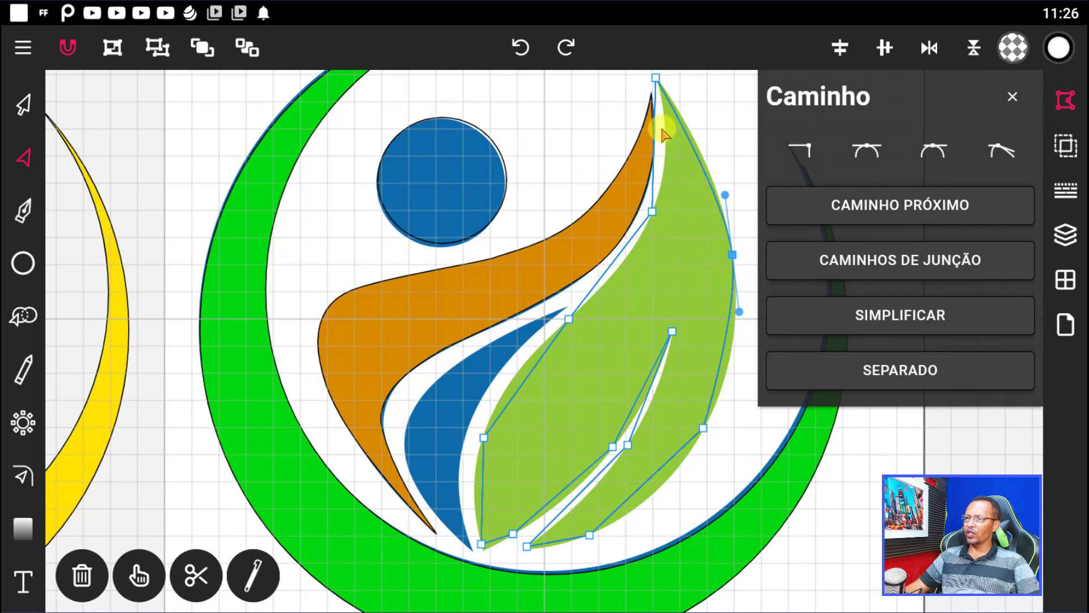
pyautogui.click(704, 429)
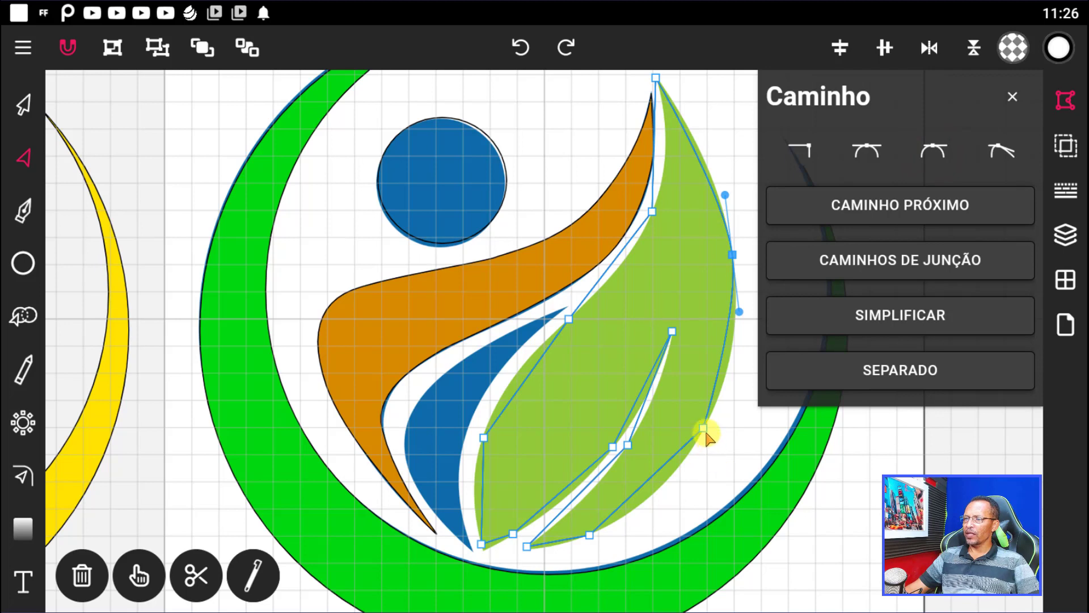
pyautogui.click(934, 151)
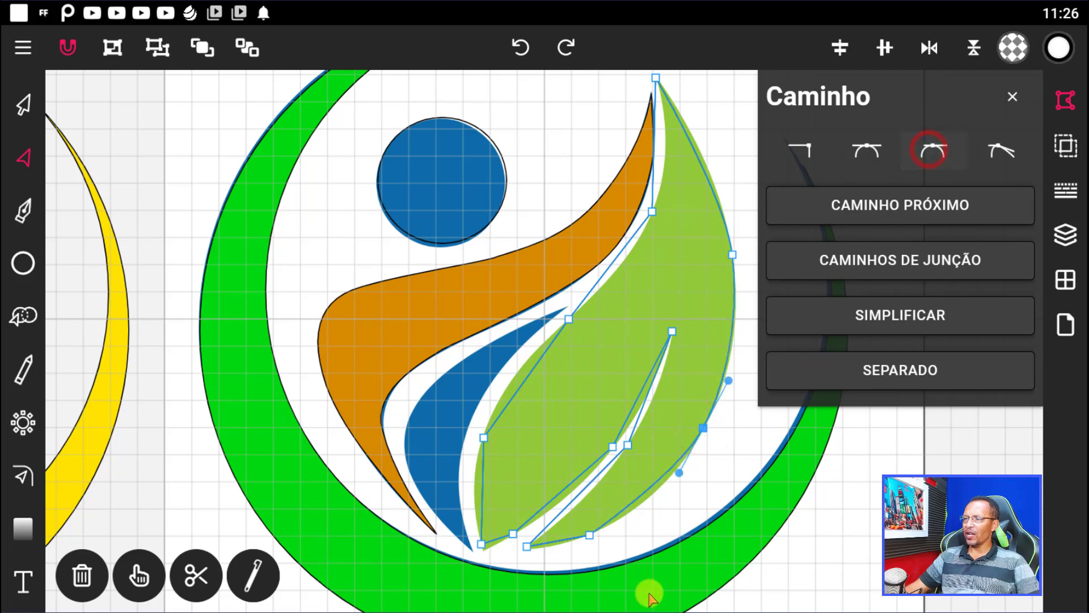
pyautogui.click(935, 151)
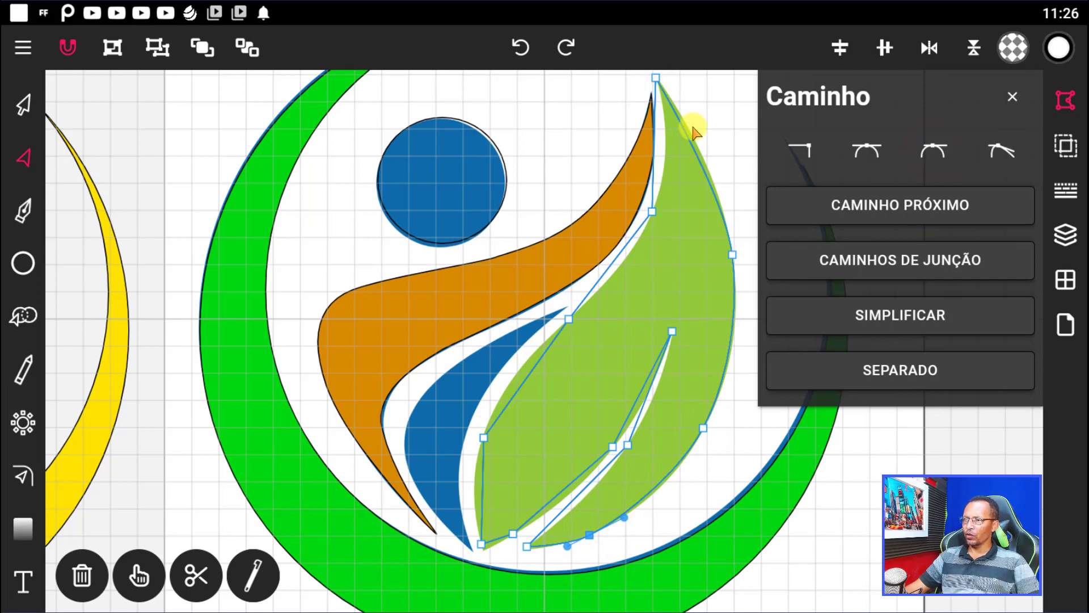
pyautogui.click(657, 79)
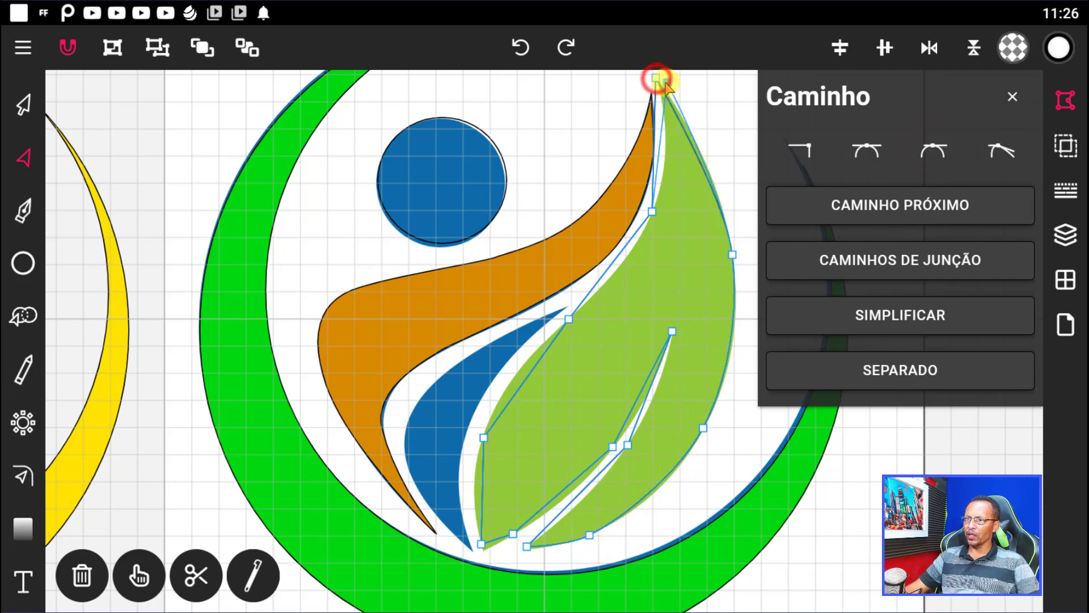
pyautogui.click(659, 78)
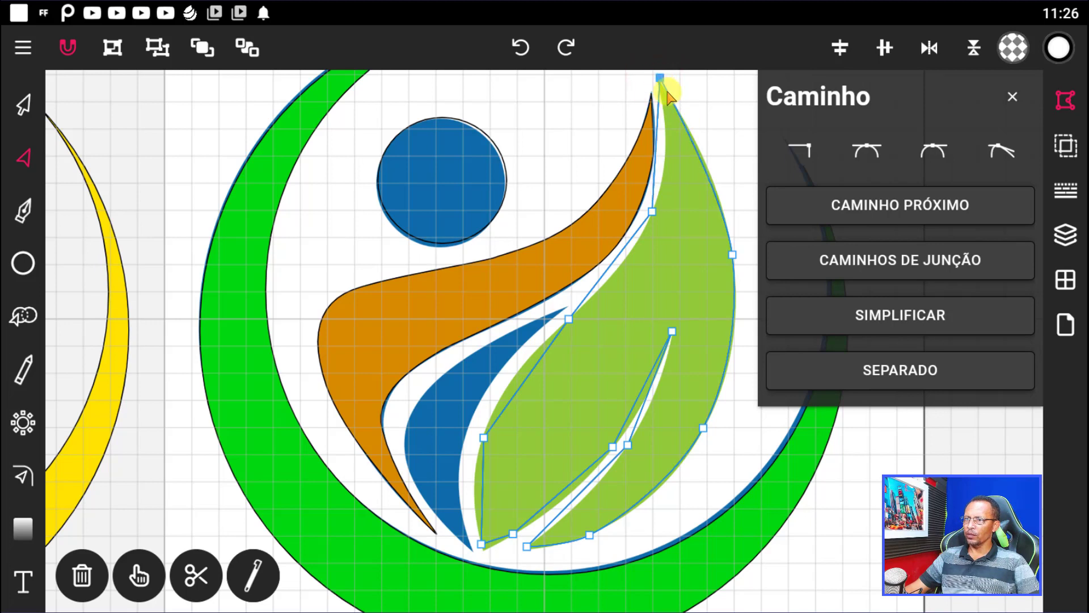
# Smooth the upper inner, lower-left and left-middle nodes and bend the leaf's left edge
pyautogui.click(732, 251)
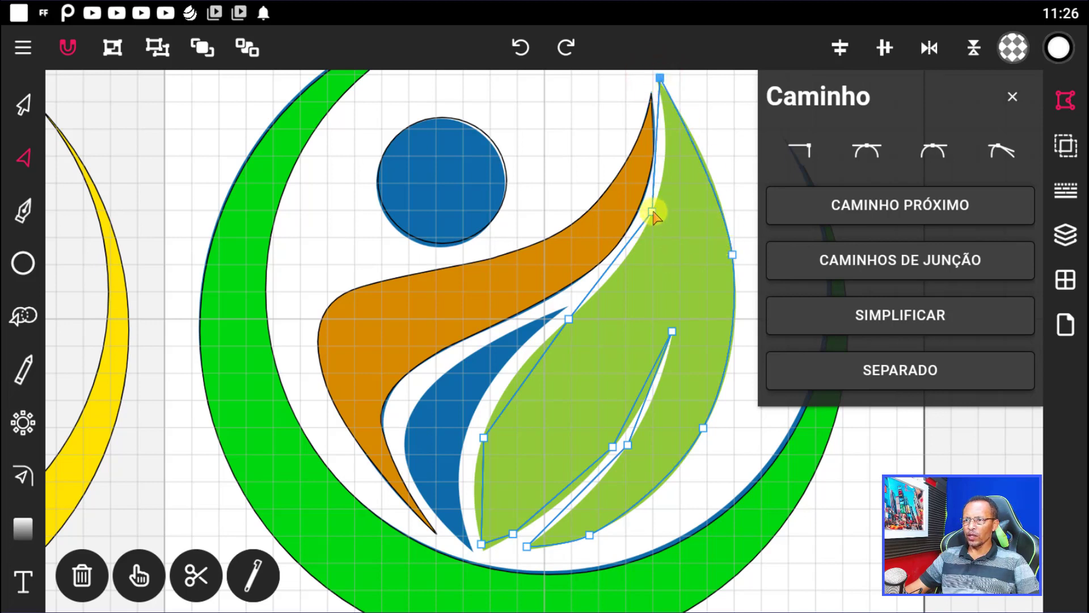
pyautogui.click(941, 154)
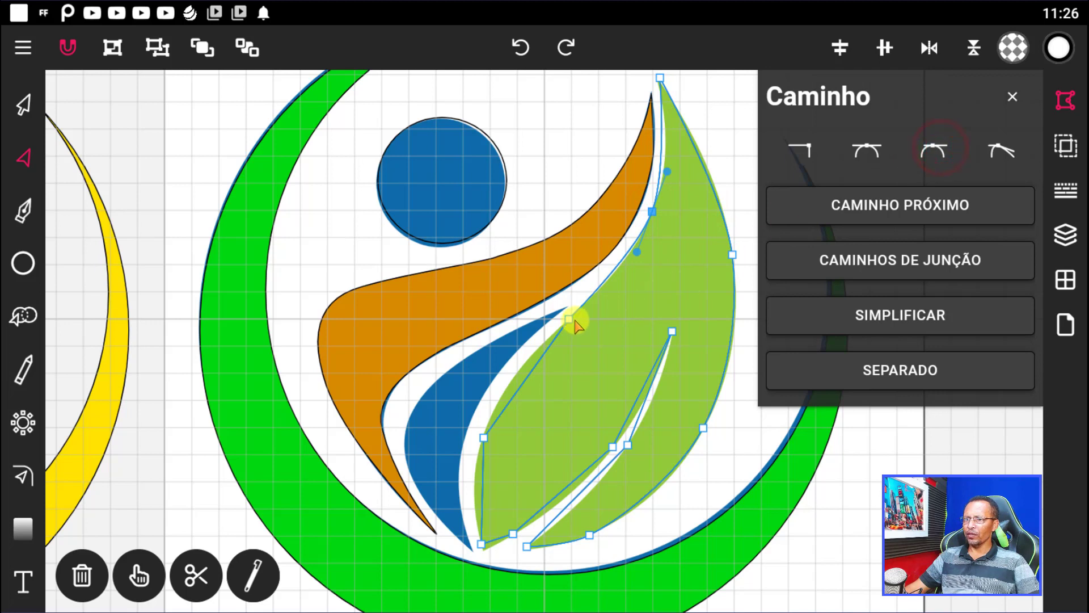
pyautogui.click(483, 436)
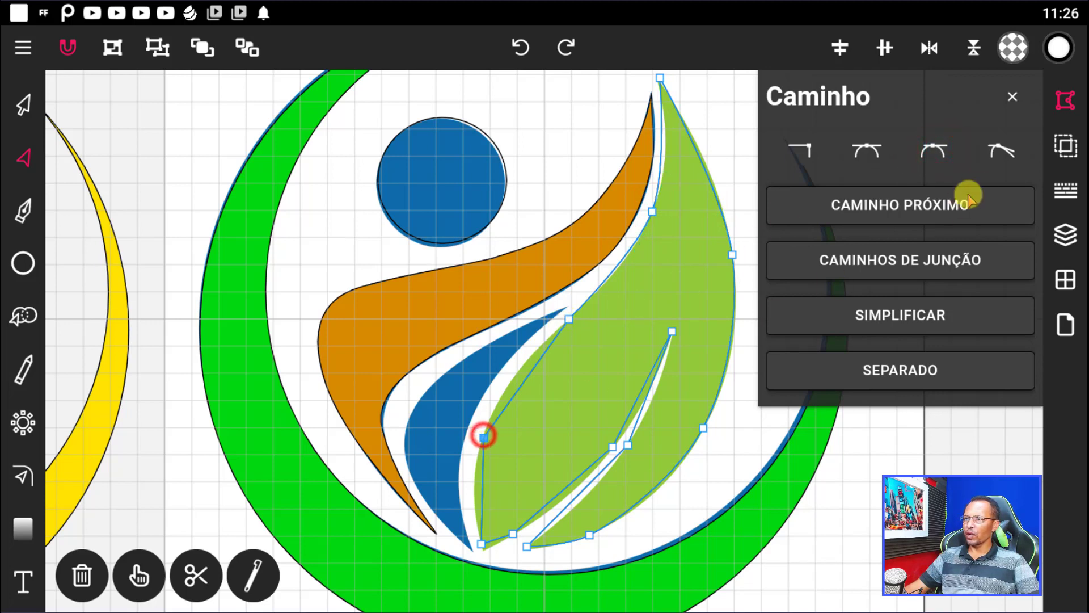
pyautogui.click(936, 151)
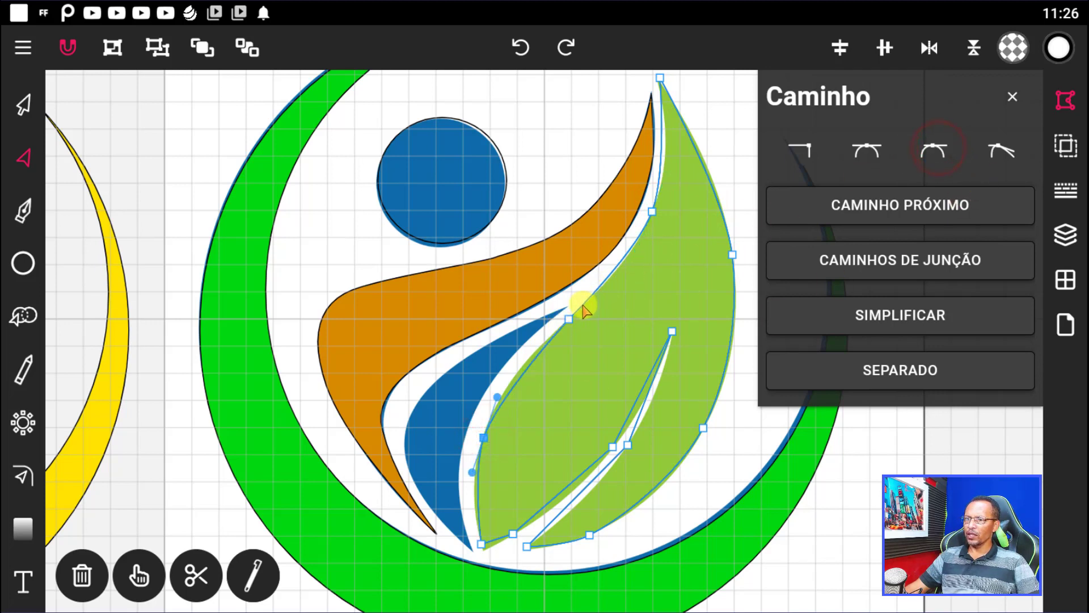
pyautogui.click(569, 319)
pyautogui.click(936, 151)
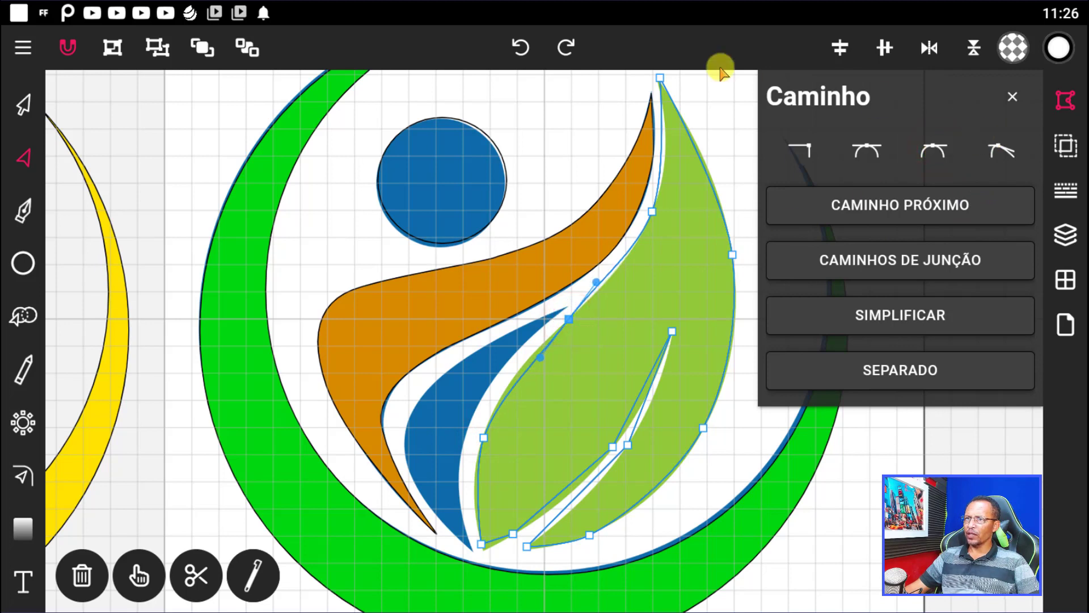
pyautogui.click(1006, 150)
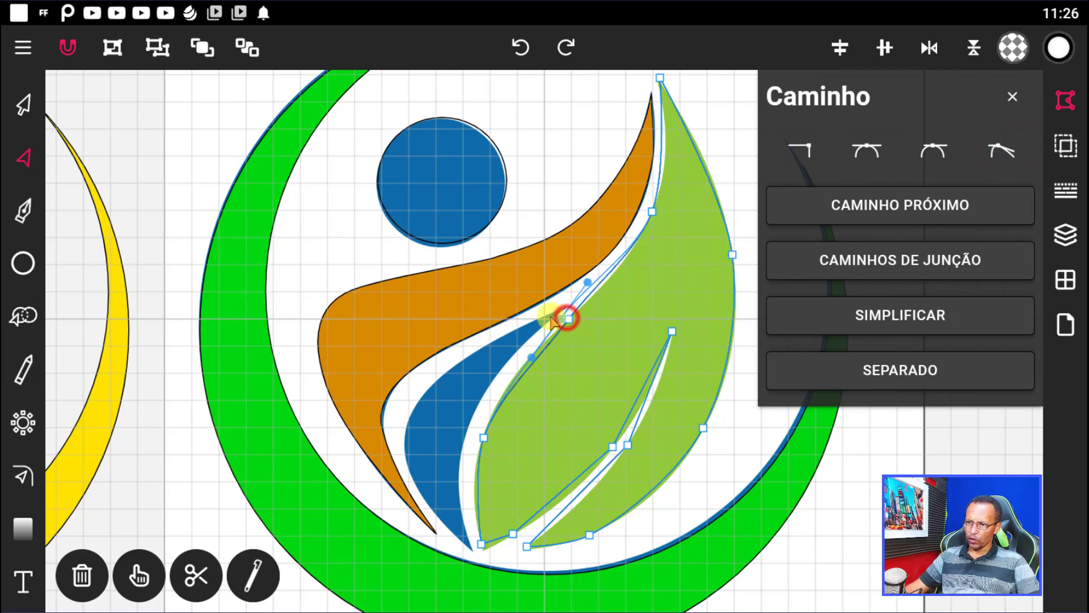
pyautogui.moveTo(569, 319); pyautogui.dragTo(564, 325)
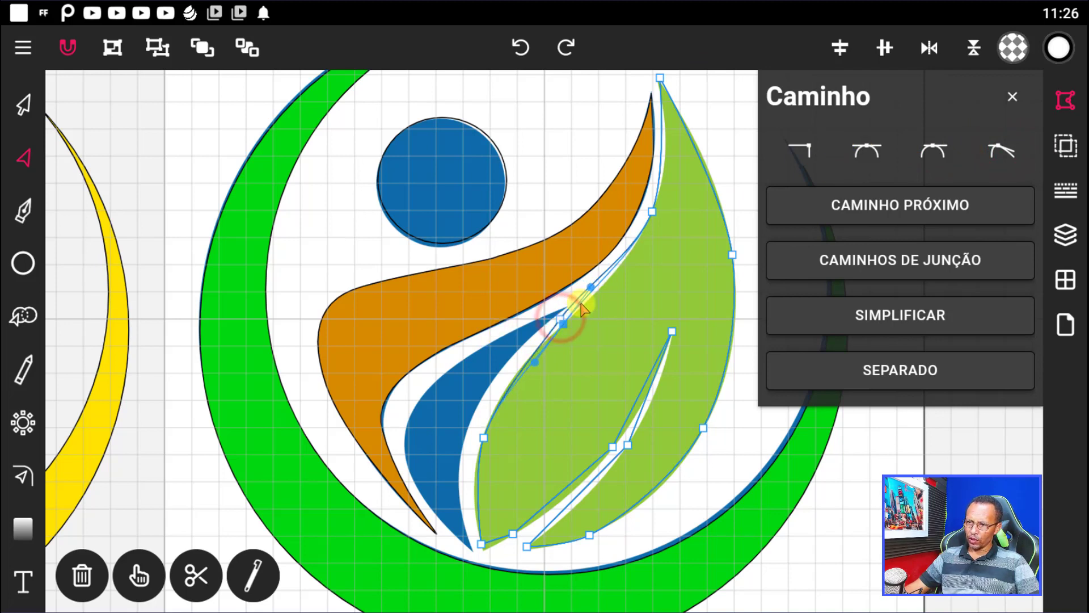
pyautogui.moveTo(589, 286); pyautogui.dragTo(603, 301)
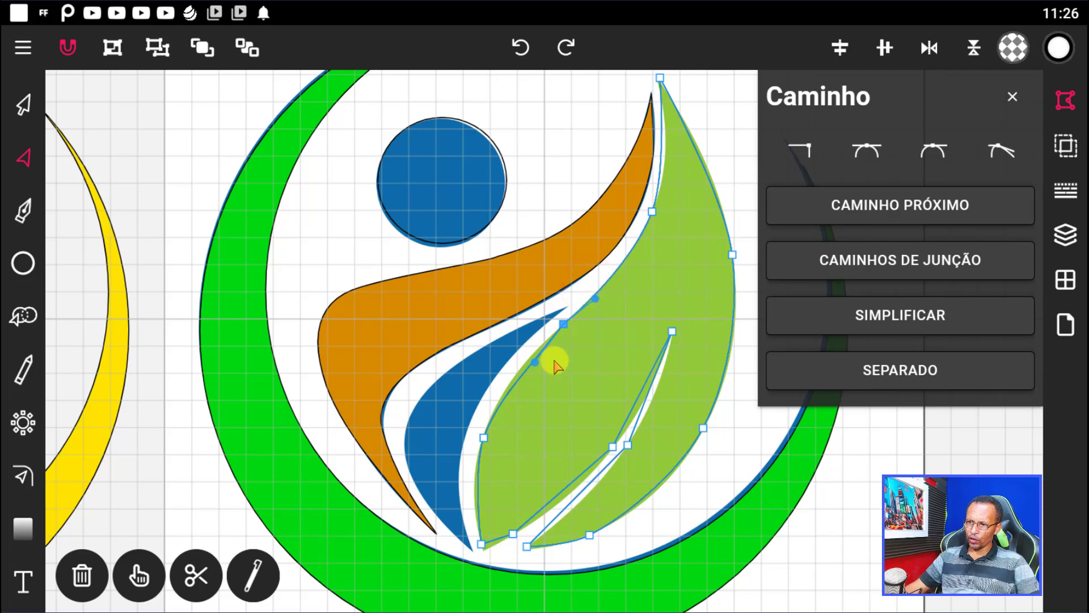
# Nudge the leaf's lower-left node and smooth the vein's lower nodes
pyautogui.click(536, 362)
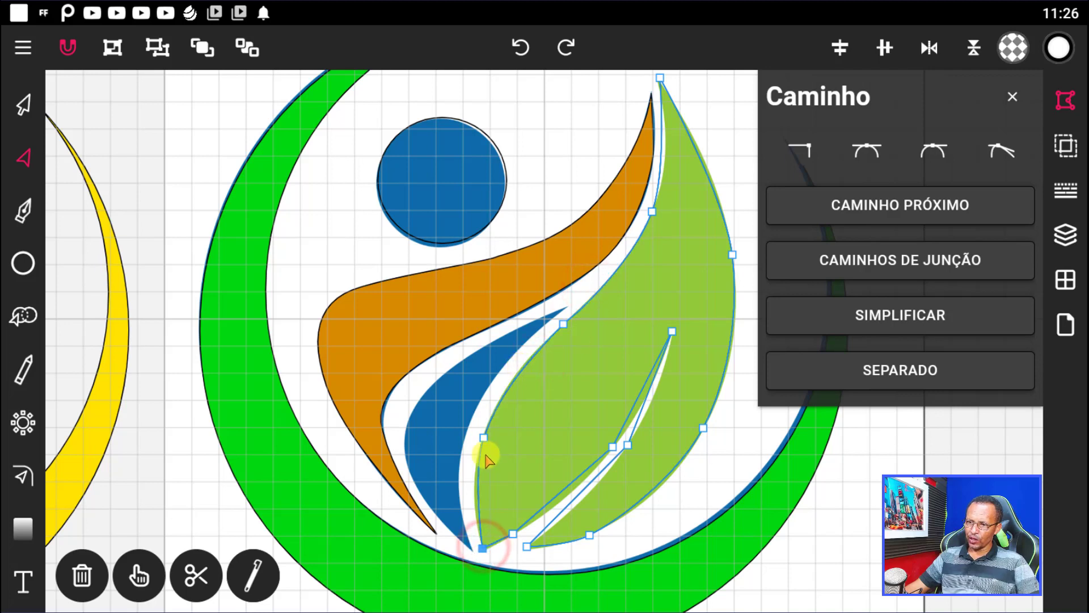
pyautogui.click(484, 438)
pyautogui.moveTo(483, 438); pyautogui.dragTo(481, 439)
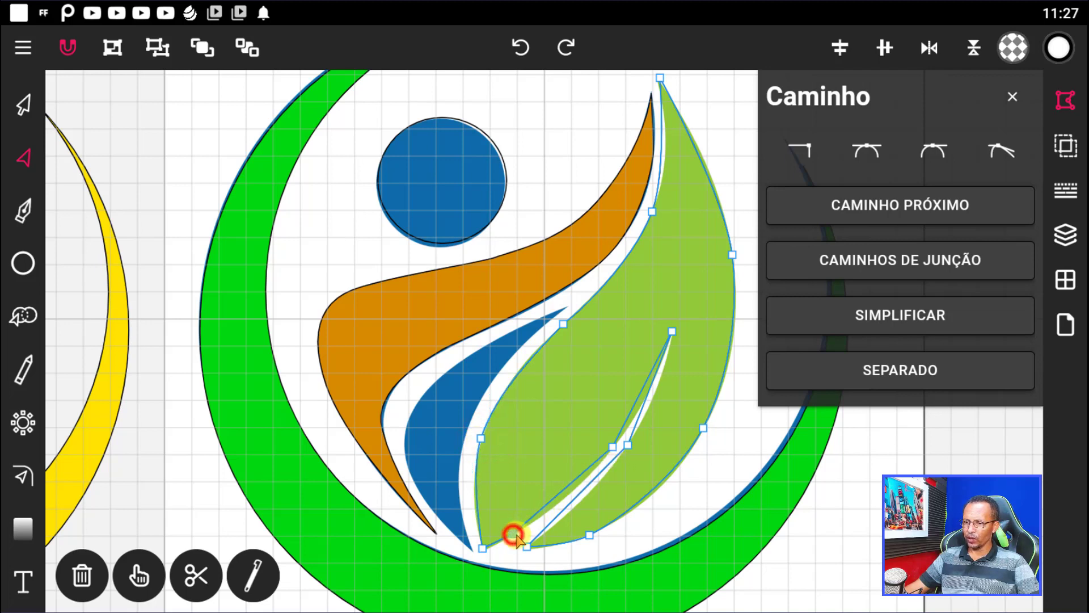
pyautogui.click(613, 447)
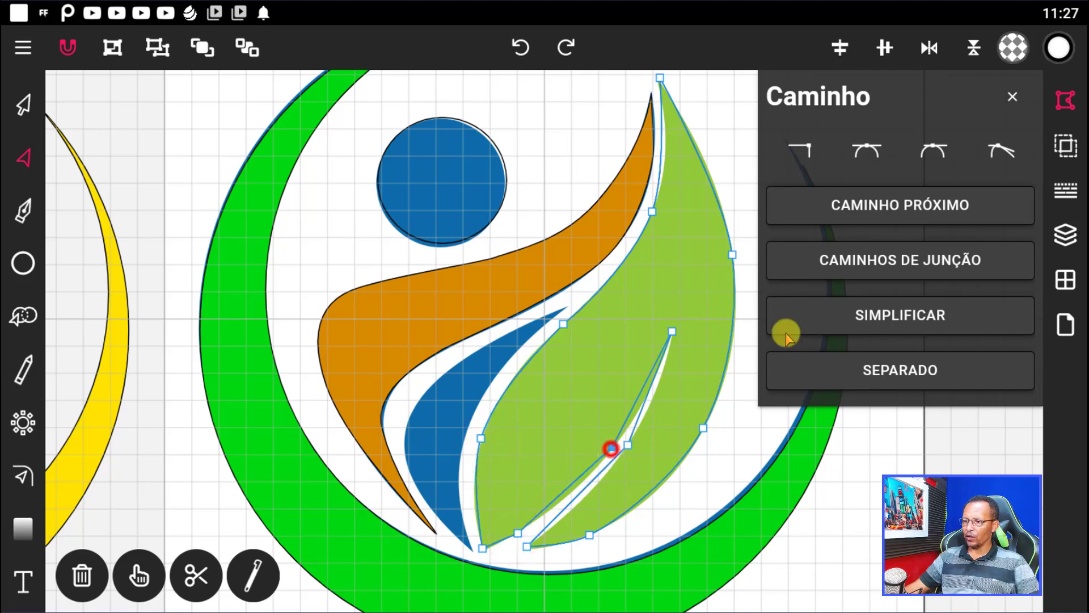
pyautogui.click(933, 149)
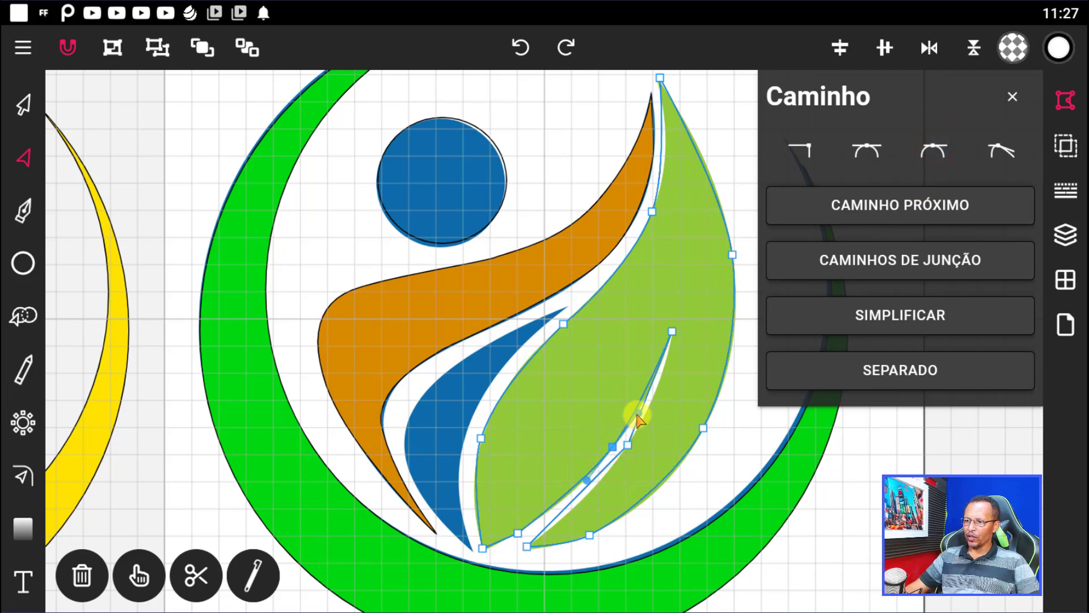
pyautogui.click(627, 445)
pyautogui.click(934, 149)
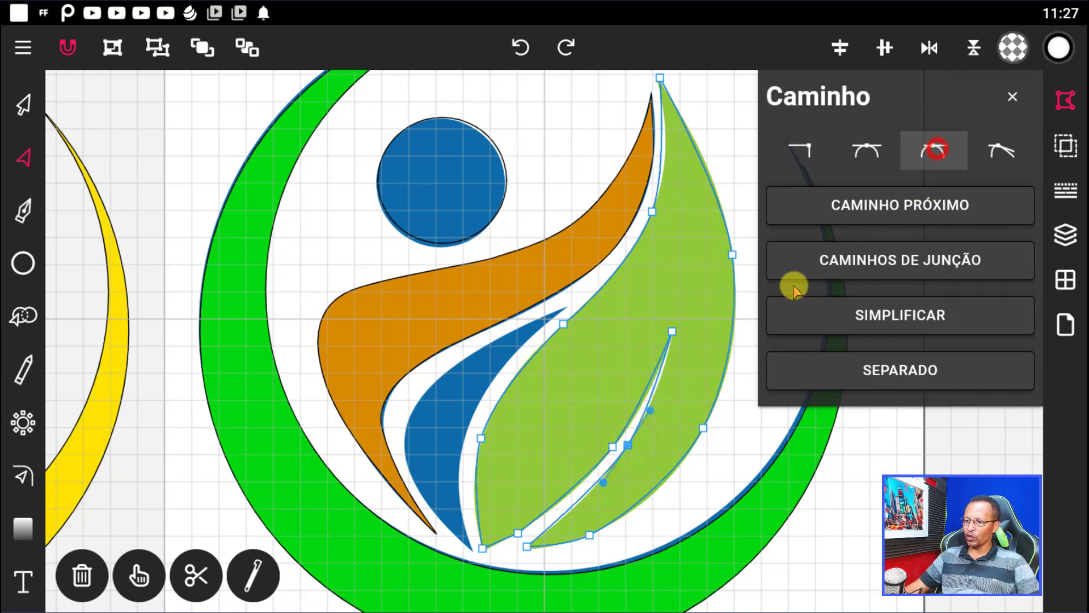
pyautogui.click(672, 331)
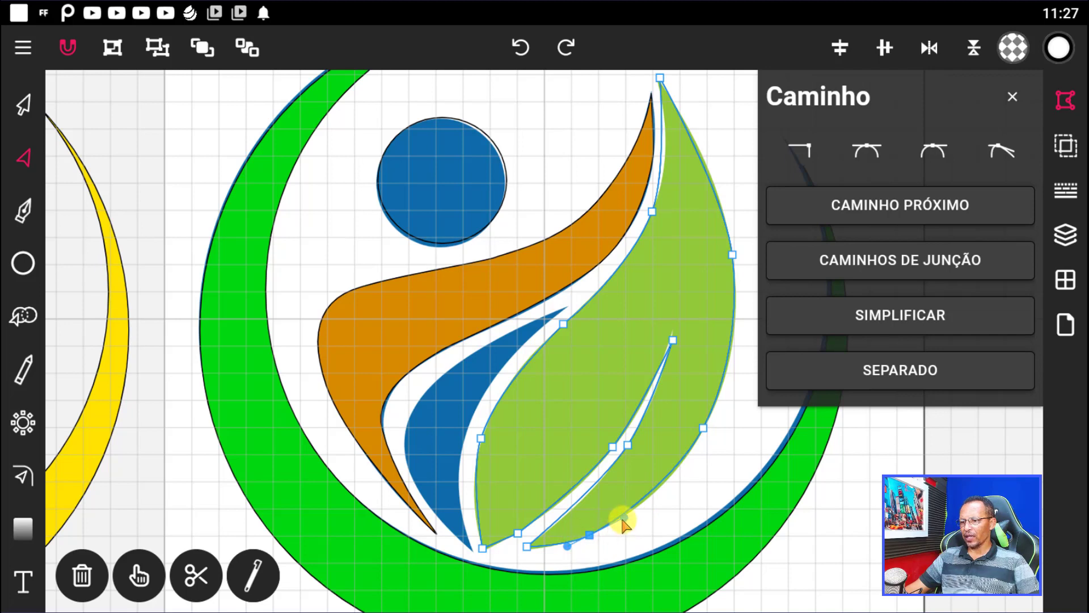
# Drag handles to curve the leaf's lower, right, upper-right and upper-left edges
pyautogui.moveTo(623, 517); pyautogui.dragTo(646, 513)
pyautogui.click(705, 427)
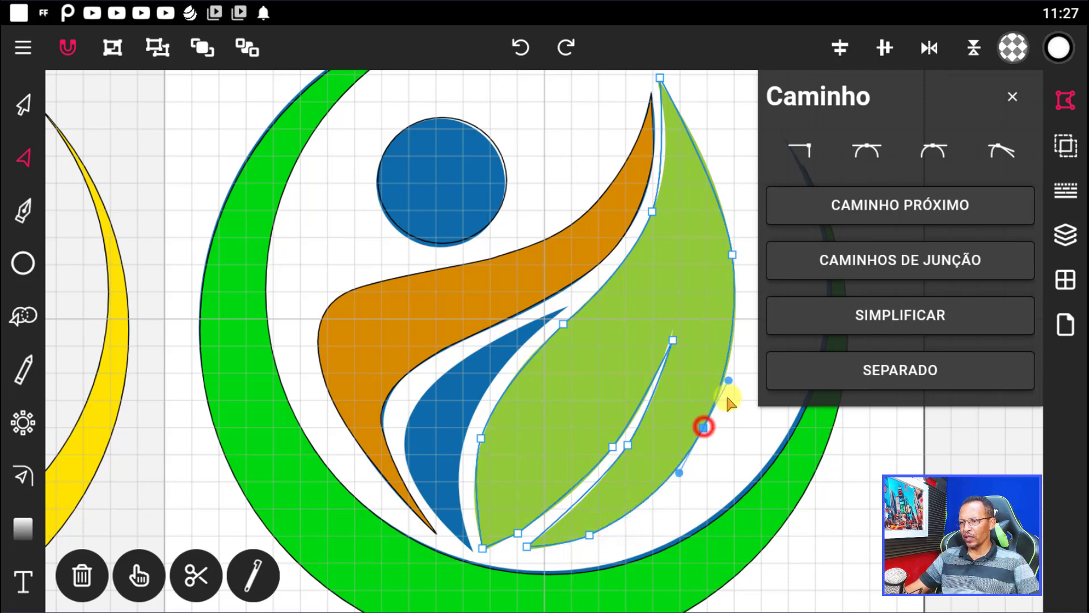
pyautogui.moveTo(707, 424); pyautogui.dragTo(733, 372)
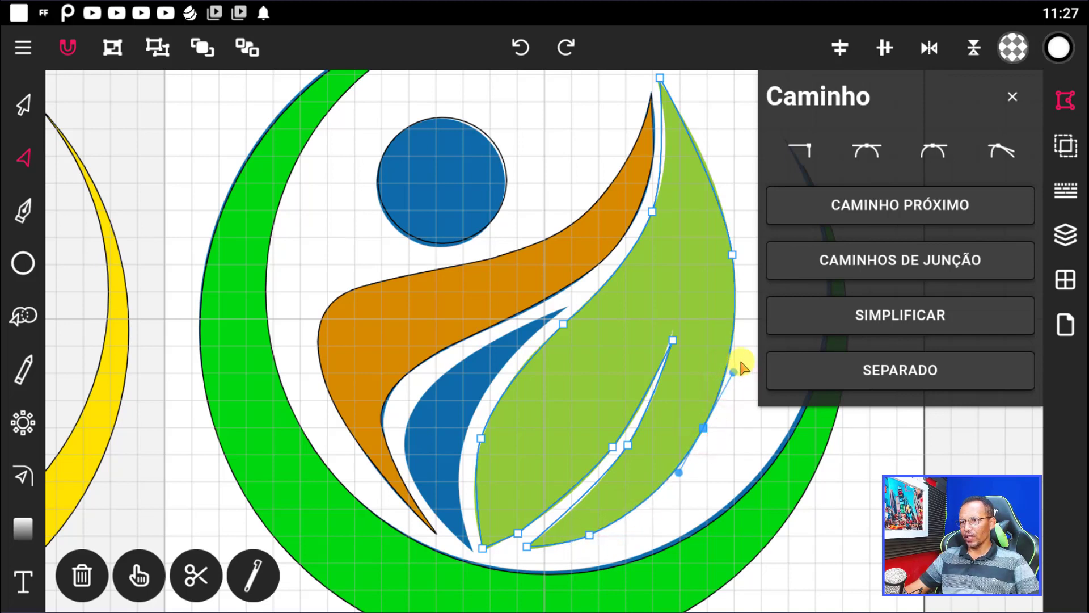
pyautogui.click(732, 255)
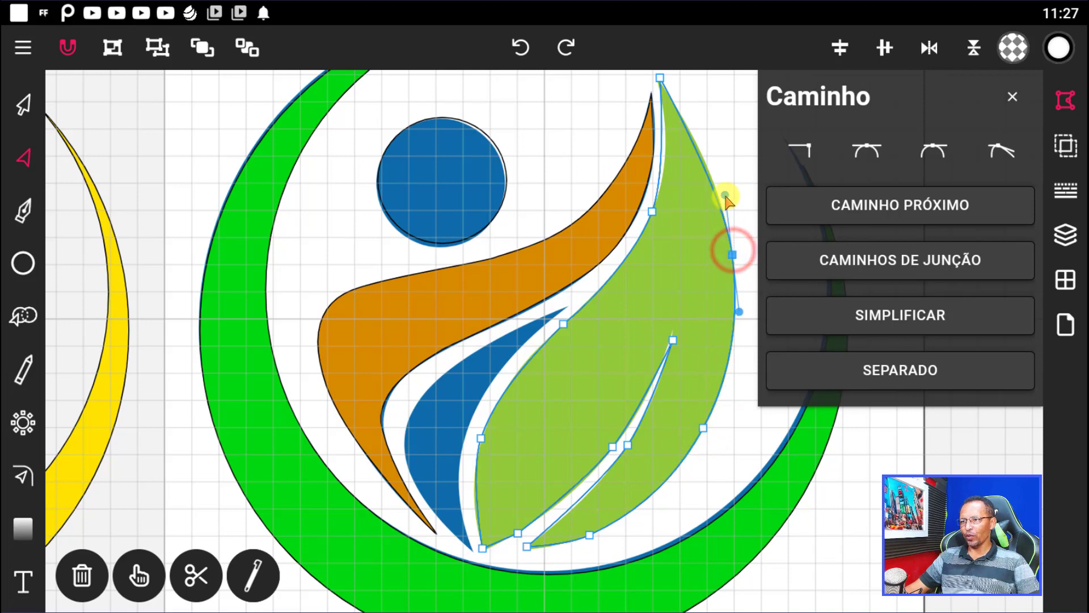
pyautogui.moveTo(732, 250); pyautogui.dragTo(728, 183)
pyautogui.click(652, 210)
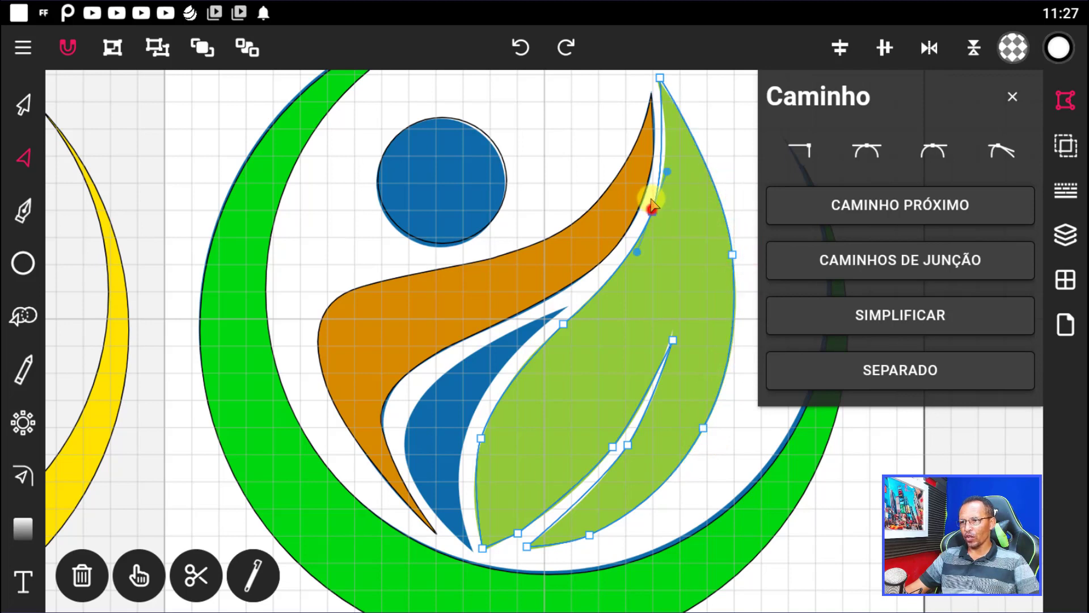
pyautogui.moveTo(653, 208); pyautogui.dragTo(676, 160)
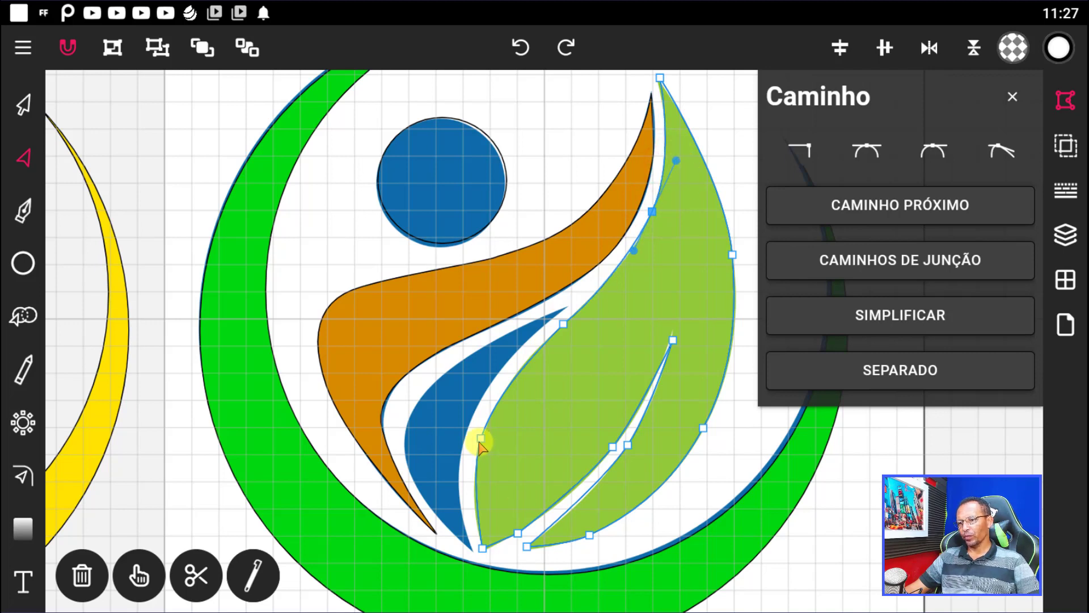
# Smooth the upper-left node and the vein's lower node
pyautogui.click(934, 149)
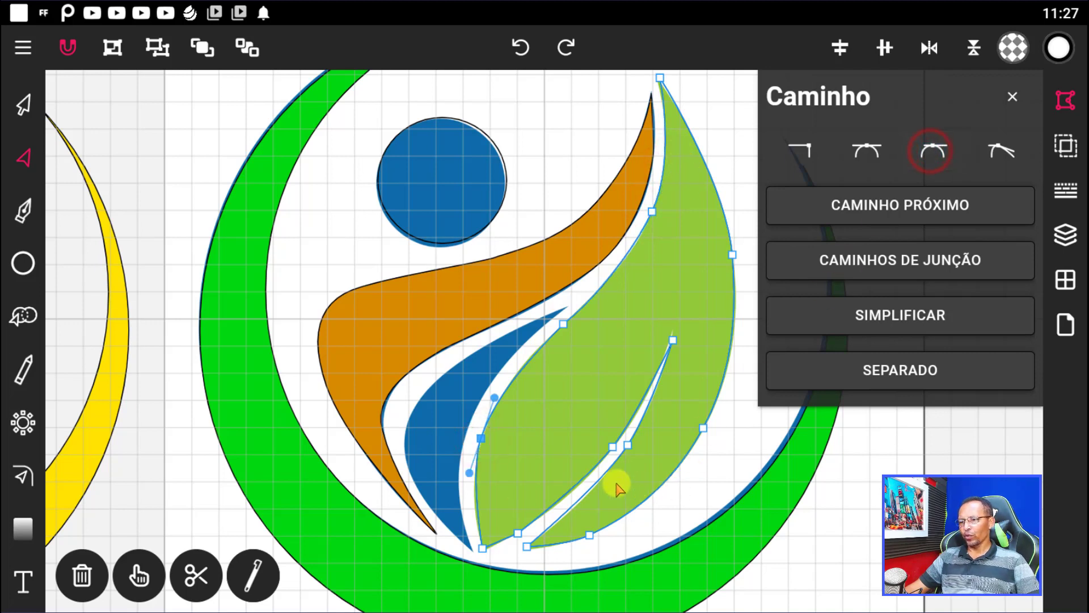
pyautogui.click(626, 446)
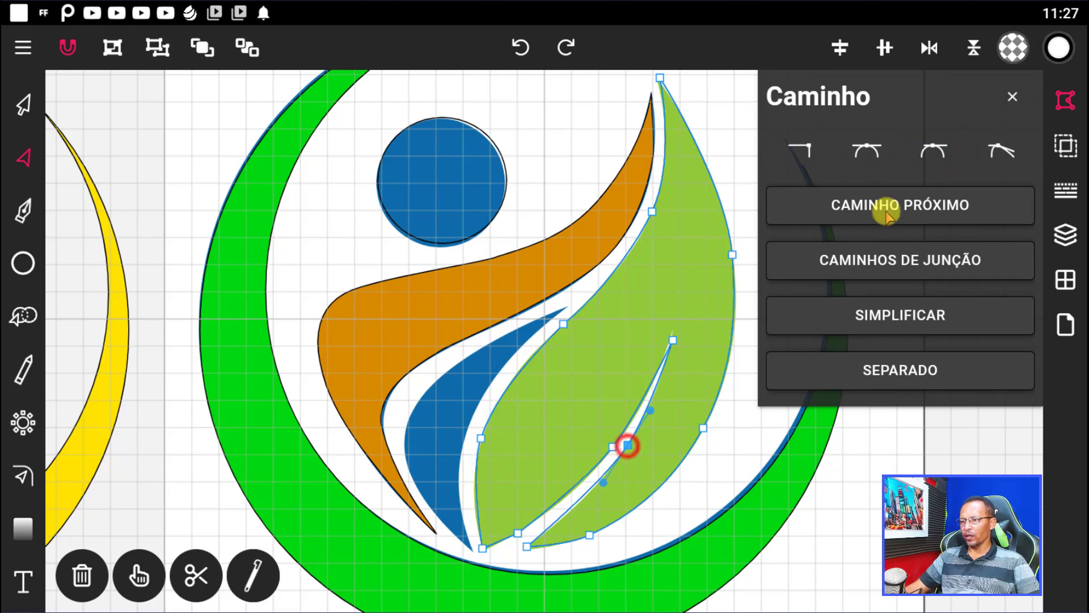
pyautogui.click(934, 149)
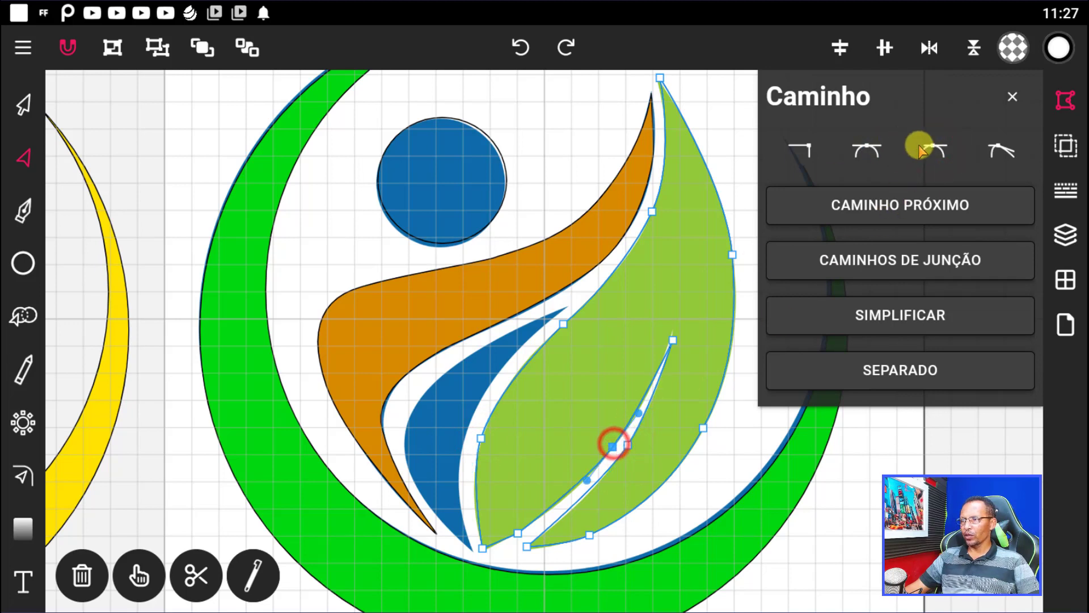
pyautogui.click(934, 148)
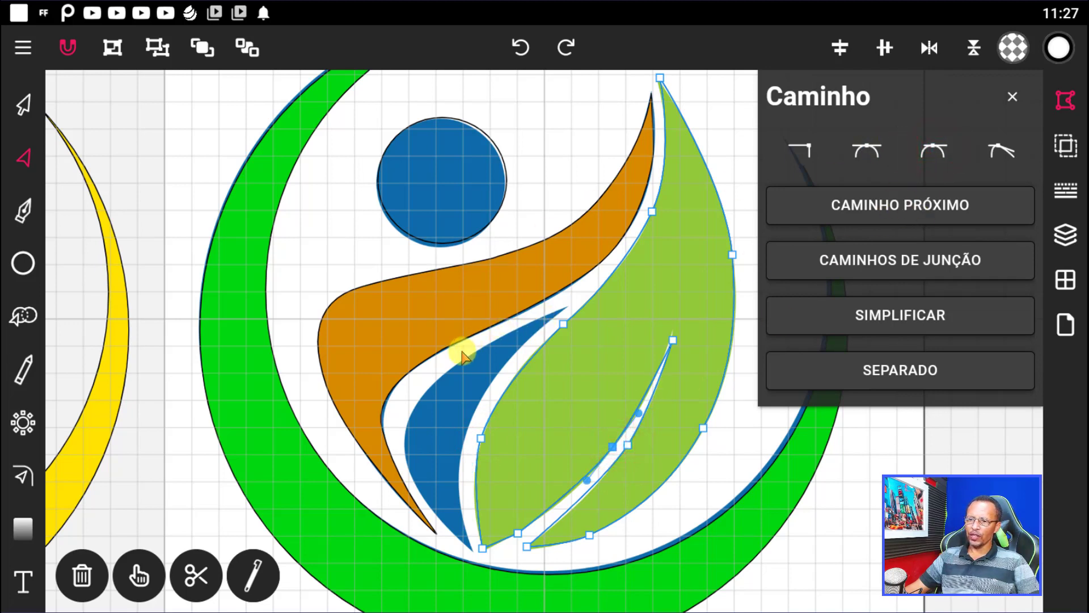
pyautogui.click(24, 213)
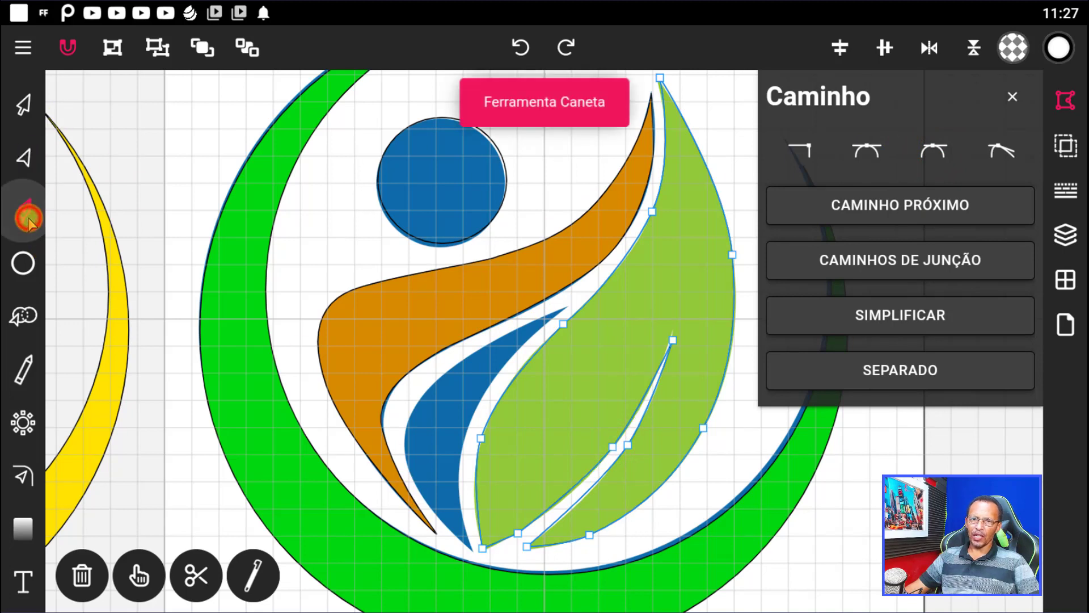
# Place pen points from the blue swoosh's top, down its left edge, around the bottom tip and back up the right edge
pyautogui.click(566, 308)
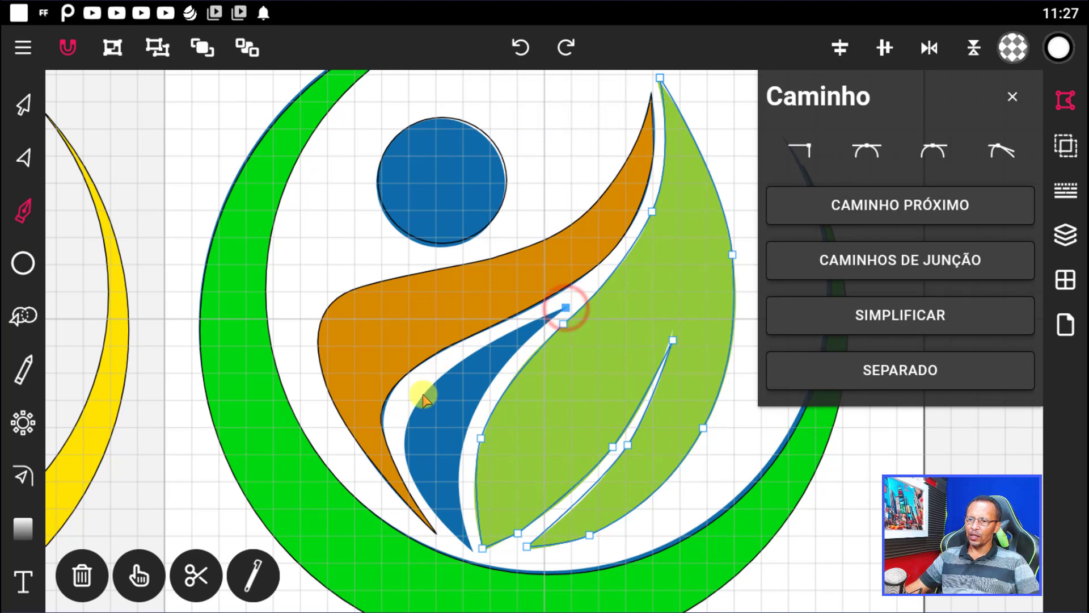
pyautogui.click(412, 411)
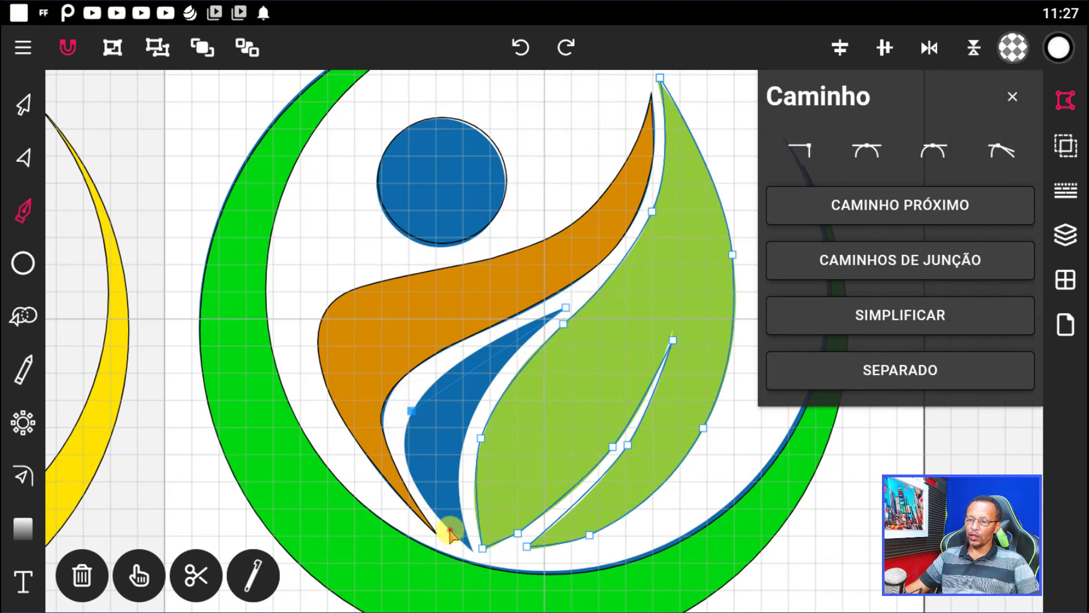
pyautogui.click(450, 530)
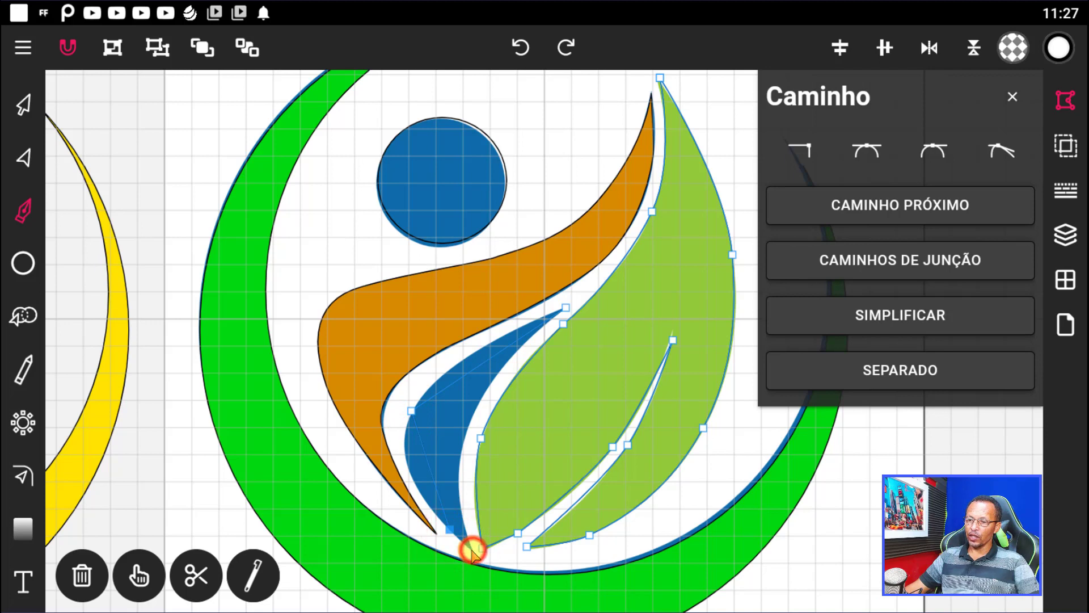
pyautogui.click(471, 543)
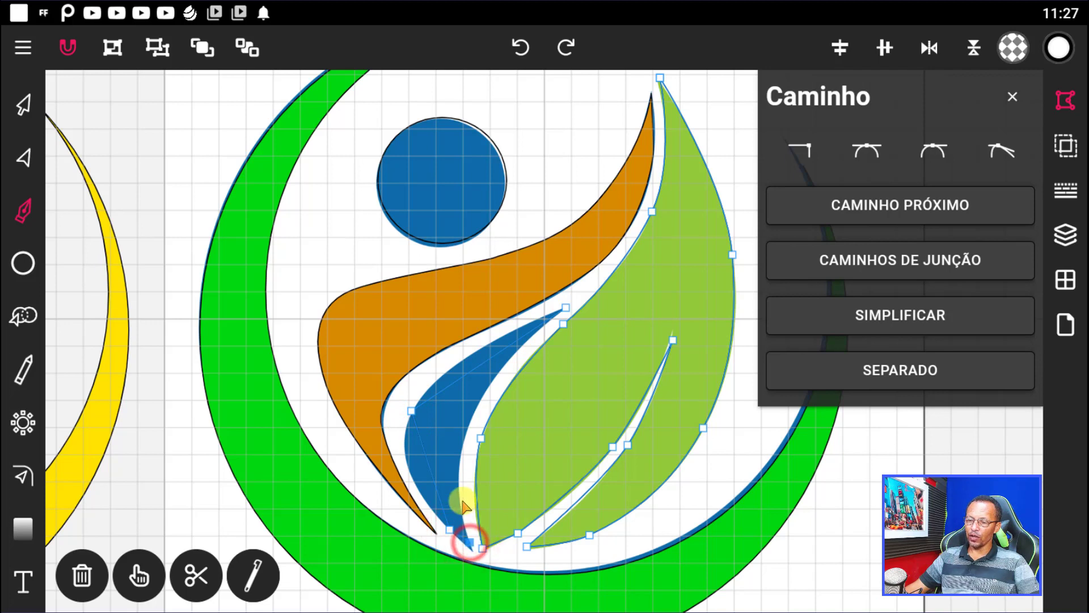
pyautogui.click(457, 465)
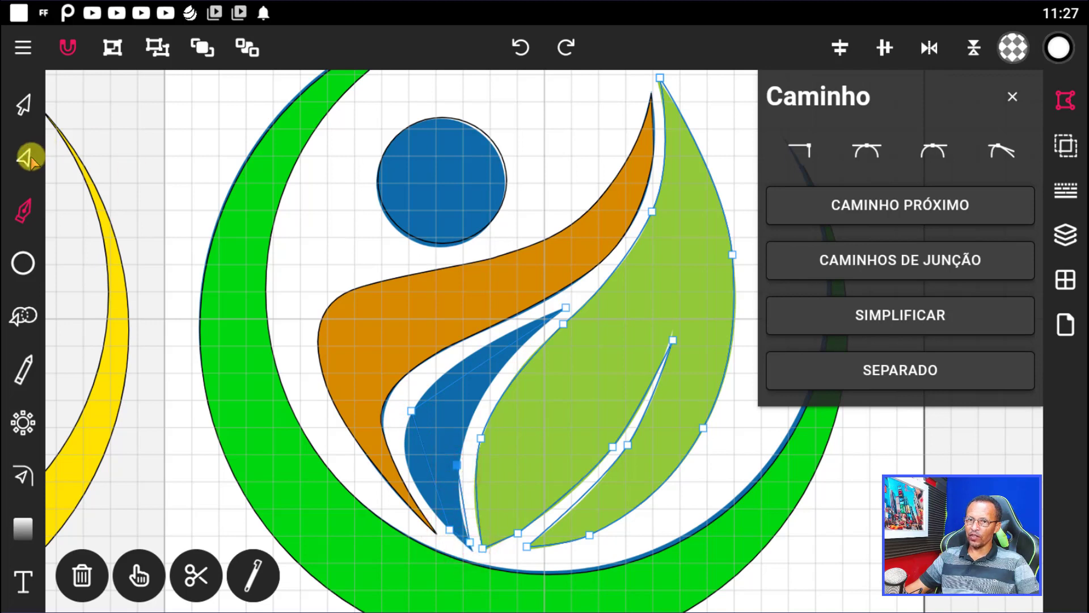
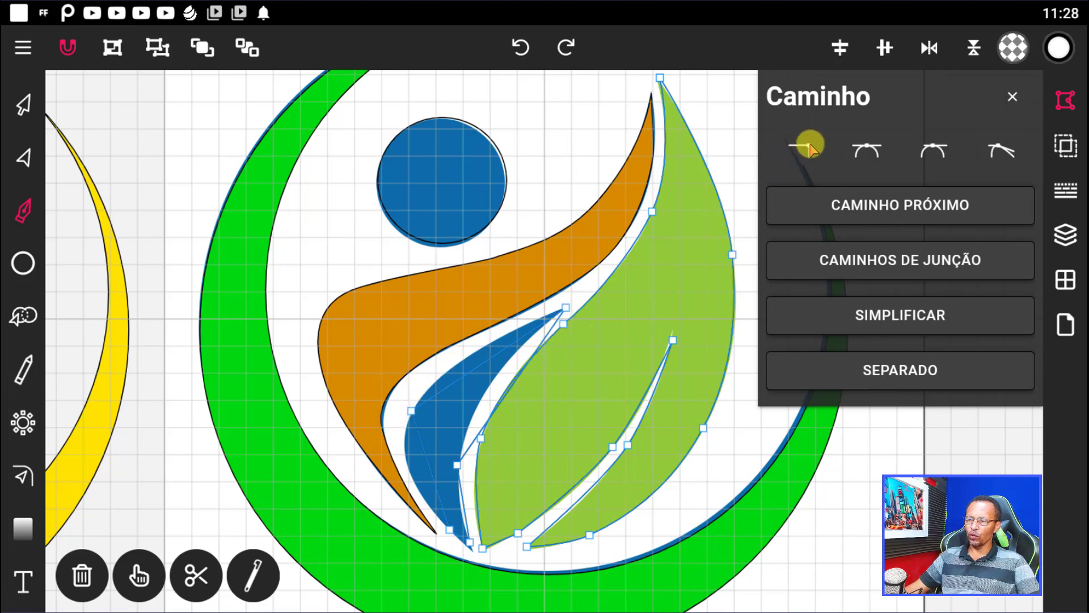
# Make the blue accent's node beside the orange figure smooth and reshape its curves
pyautogui.click(412, 410)
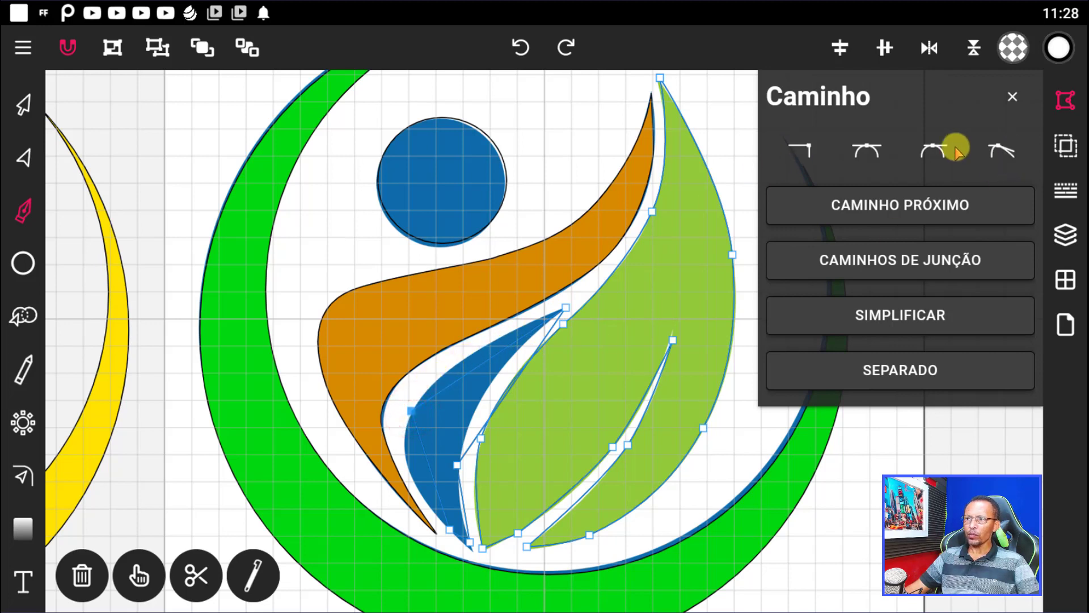
pyautogui.click(935, 149)
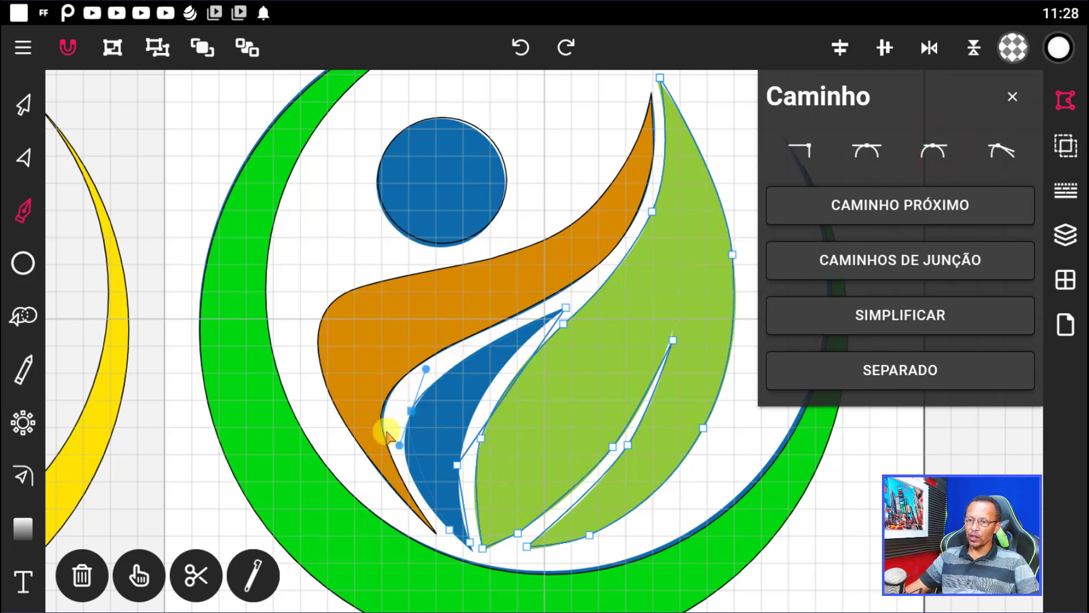
pyautogui.moveTo(400, 446); pyautogui.dragTo(383, 468)
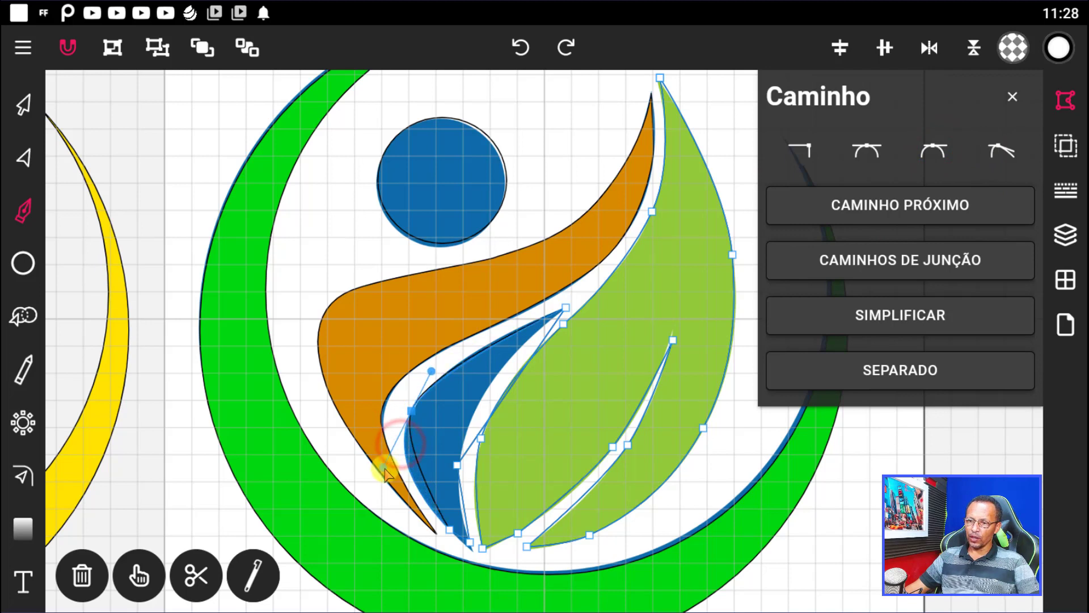
pyautogui.moveTo(427, 369); pyautogui.dragTo(438, 353)
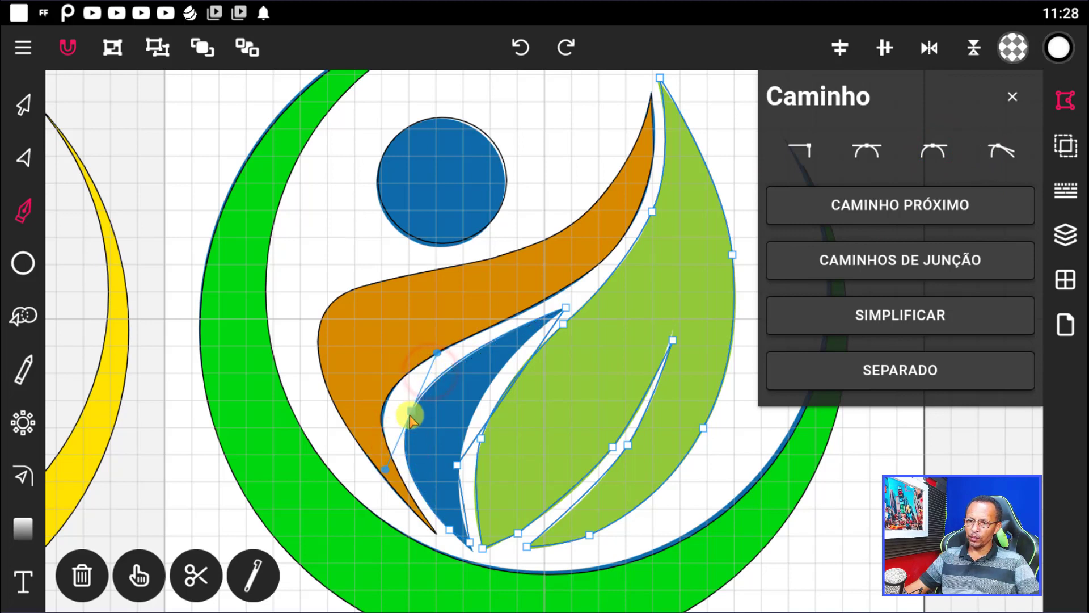
pyautogui.moveTo(383, 471); pyautogui.dragTo(385, 473)
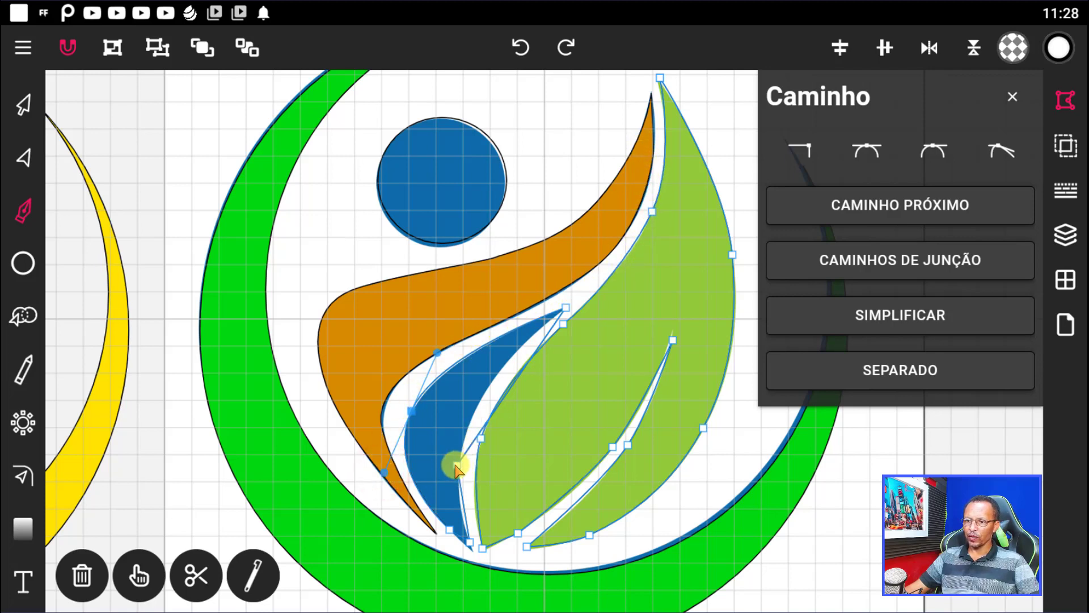
# Make the blue accent's node beside the leaf smooth and bend that edge
pyautogui.click(458, 467)
pyautogui.click(934, 149)
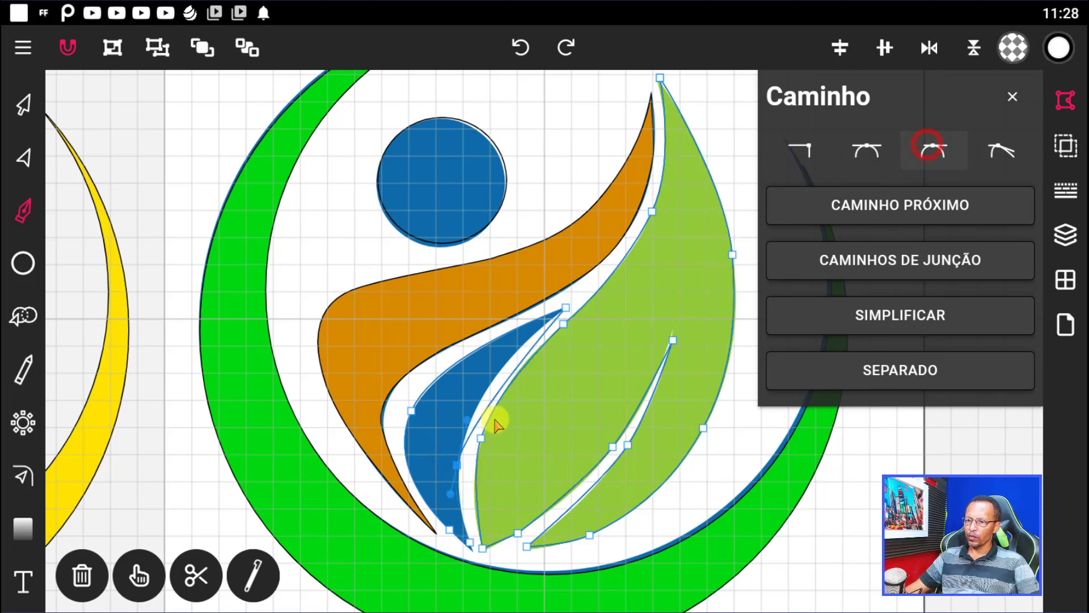
pyautogui.moveTo(468, 421); pyautogui.dragTo(476, 373)
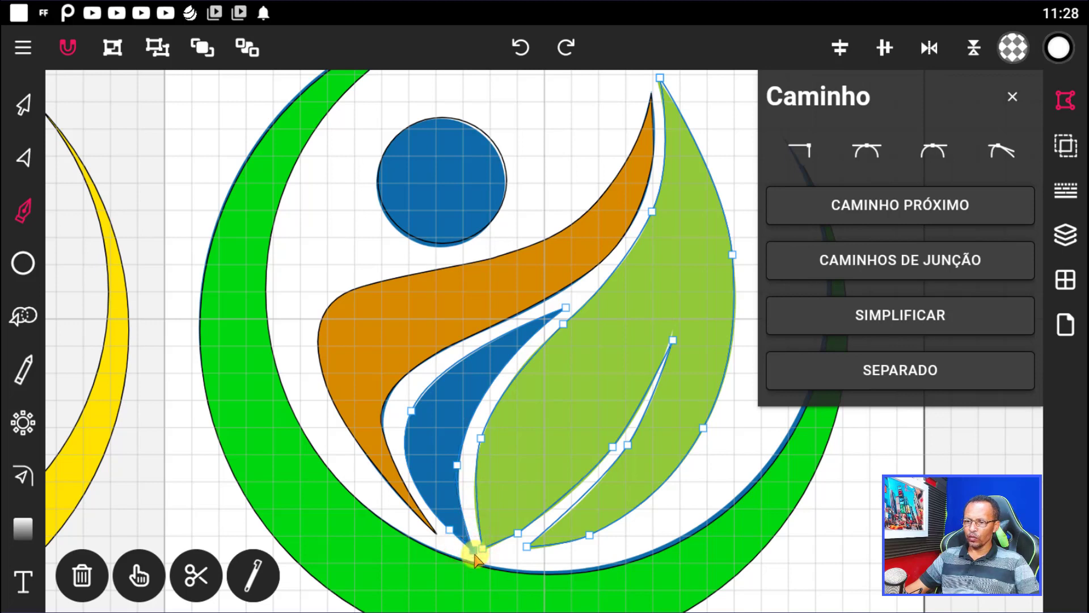
pyautogui.click(472, 550)
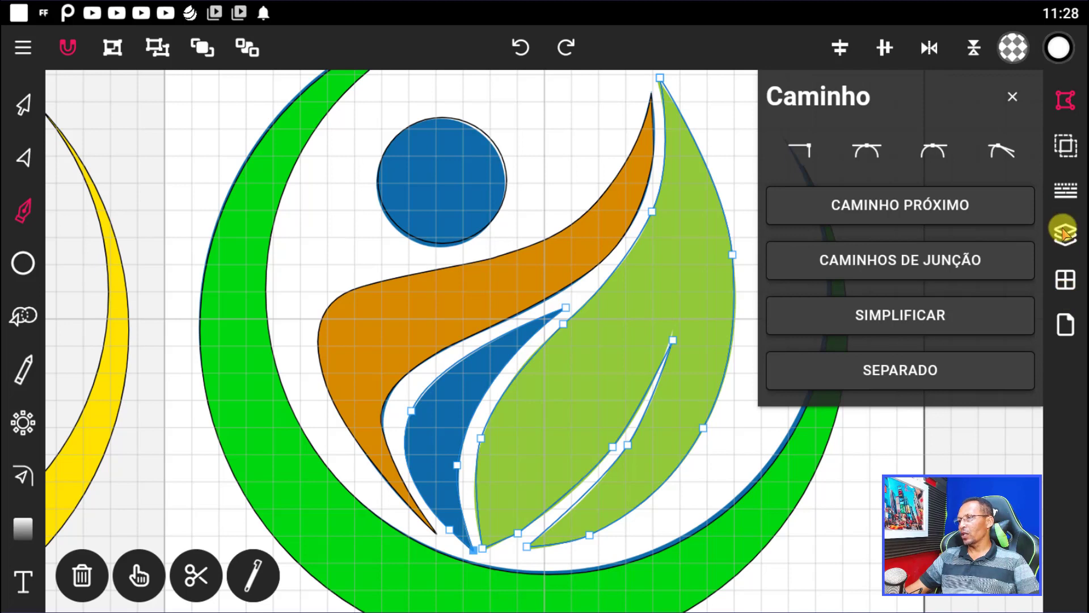
pyautogui.click(1070, 142)
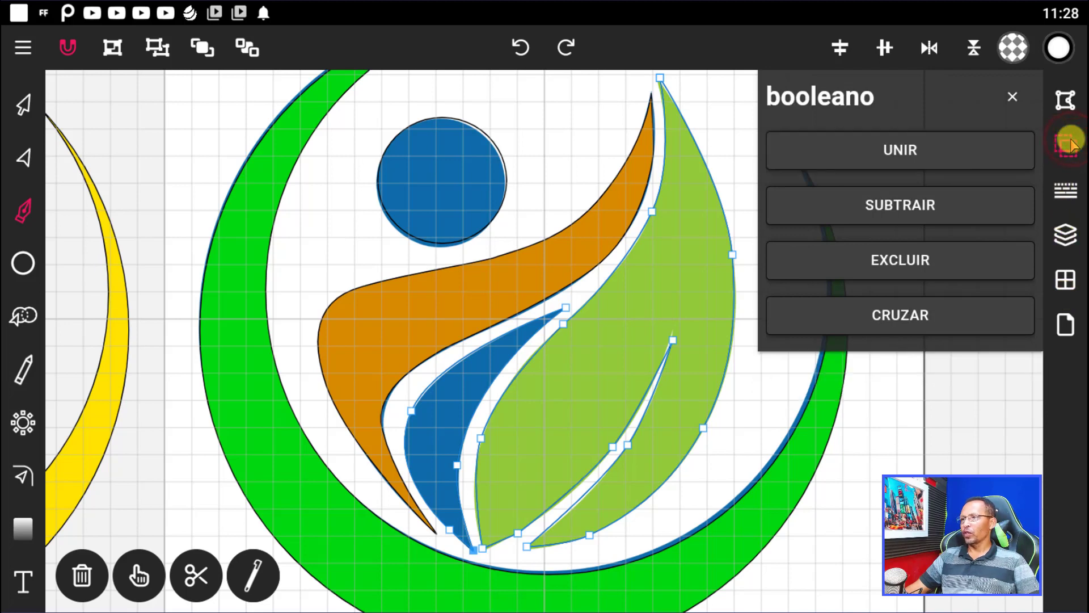
# Close the Boolean options and switch to selecting whole objects with the Selection tool
pyautogui.click(1070, 142)
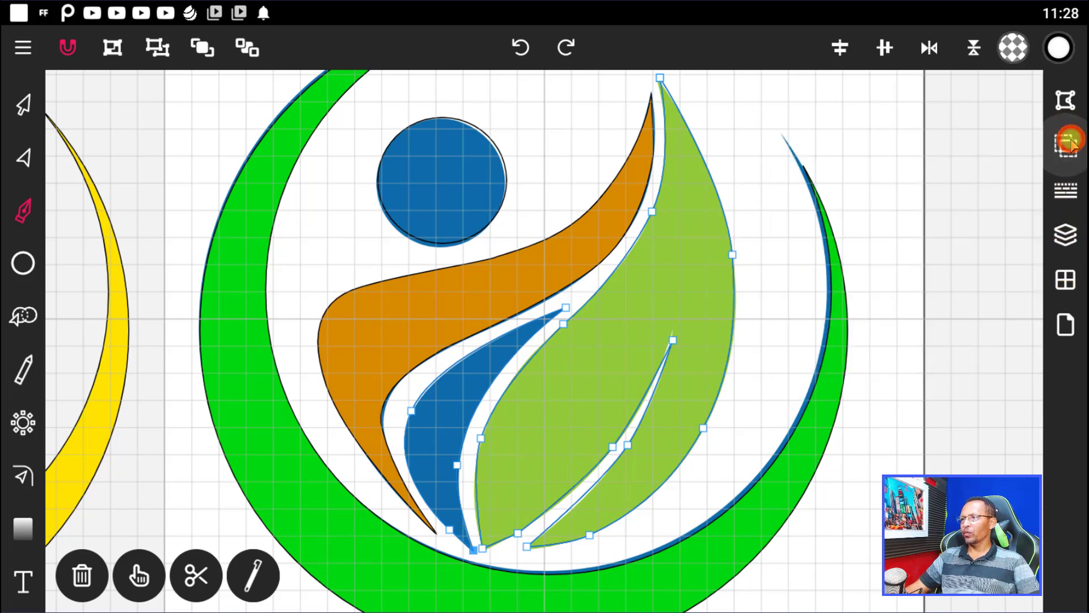
pyautogui.click(28, 96)
pyautogui.click(215, 136)
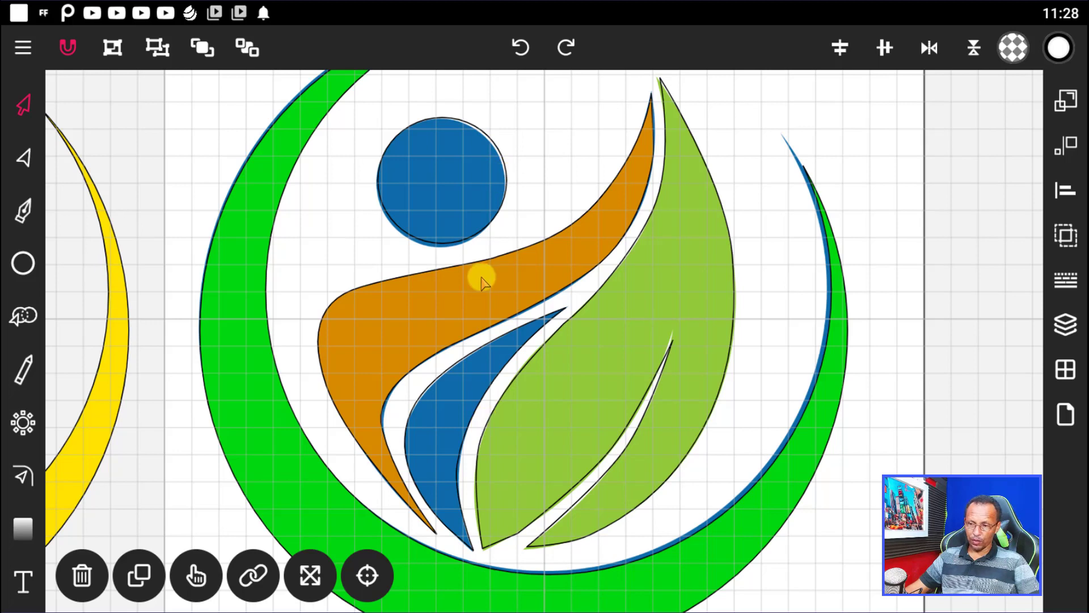
pyautogui.click(482, 295)
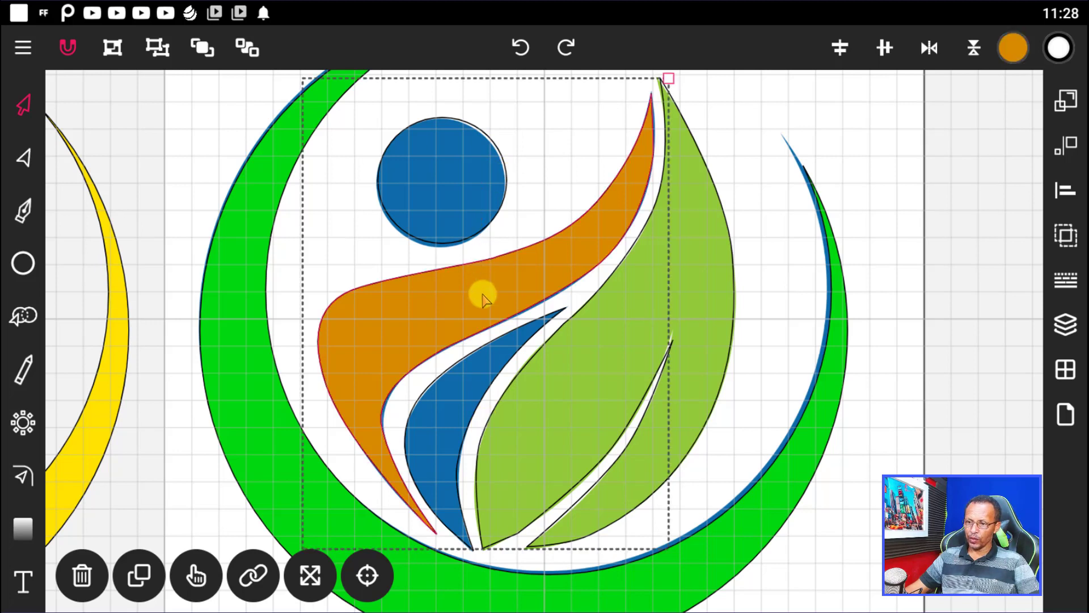
pyautogui.click(925, 396)
pyautogui.click(482, 511)
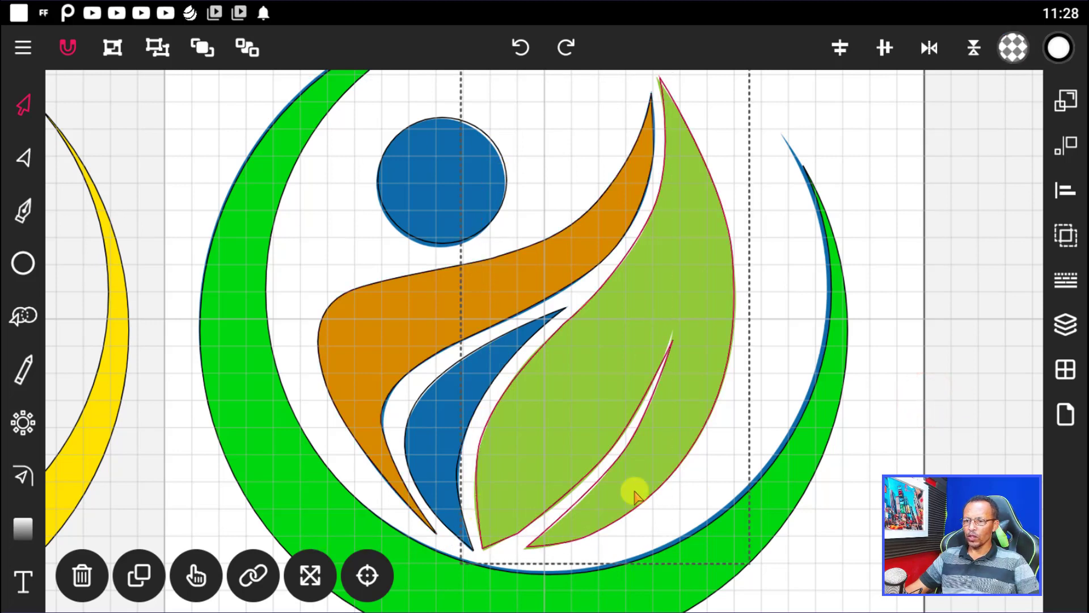
pyautogui.click(107, 121)
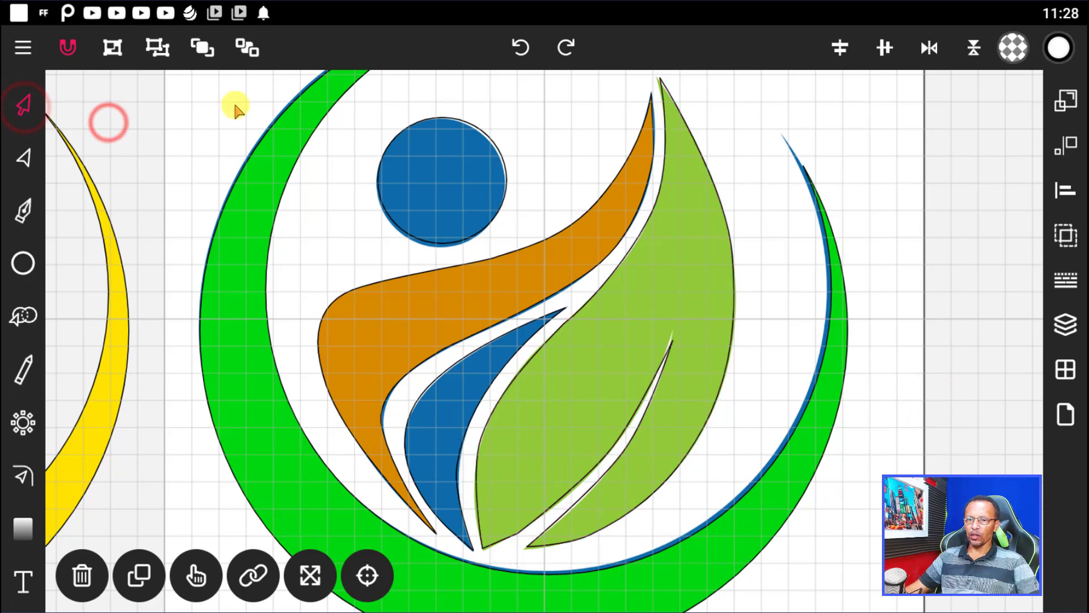
# Select the light-green leaf and pick its bottom node with the Points tool
pyautogui.scroll(-5, 203, 121)
pyautogui.scroll(5, 482, 422)
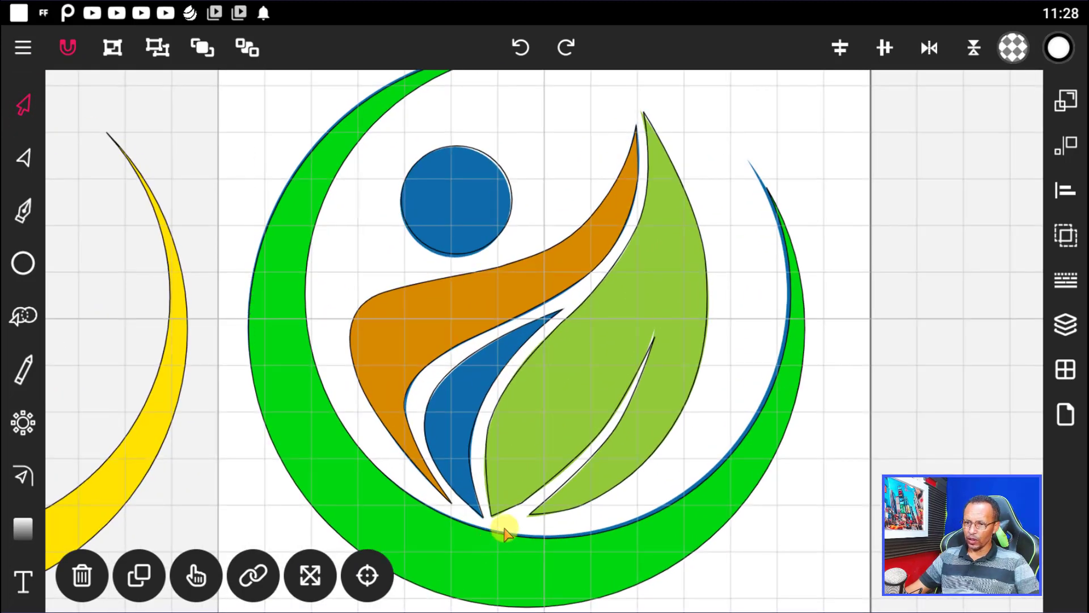
pyautogui.click(822, 568)
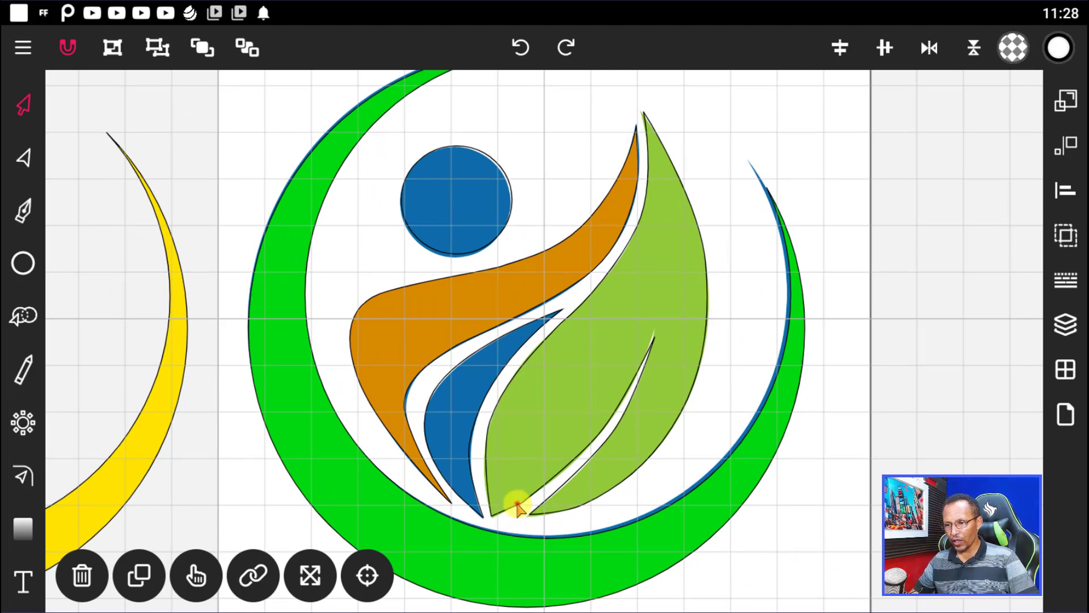
pyautogui.click(516, 504)
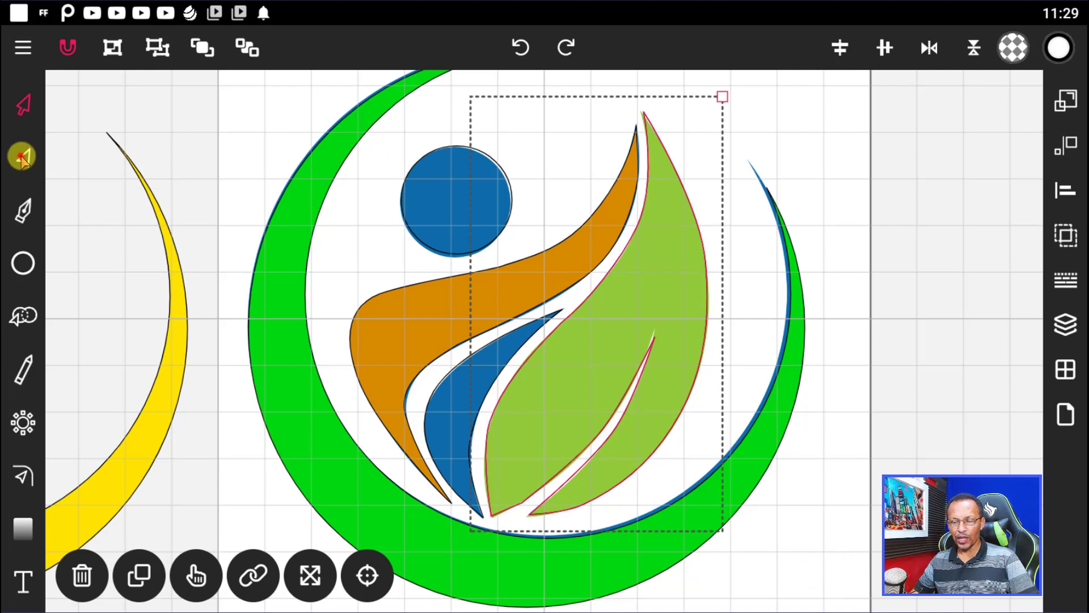
pyautogui.click(23, 158)
pyautogui.click(519, 503)
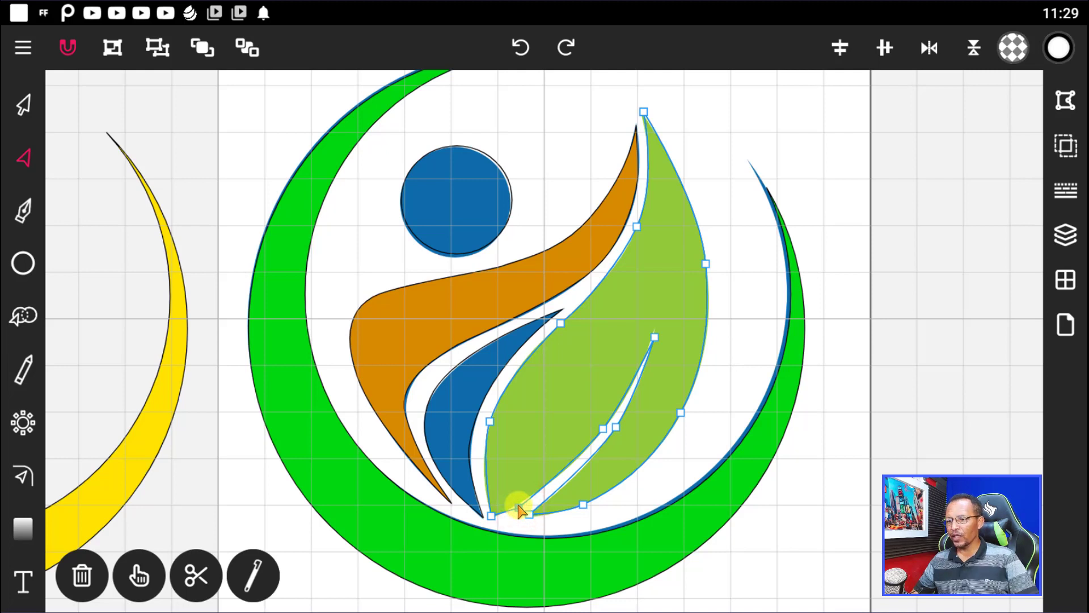
# In the Caminho panel, make the leaf's bottom node smooth and nudge it slightly upward
pyautogui.click(518, 507)
pyautogui.click(1066, 100)
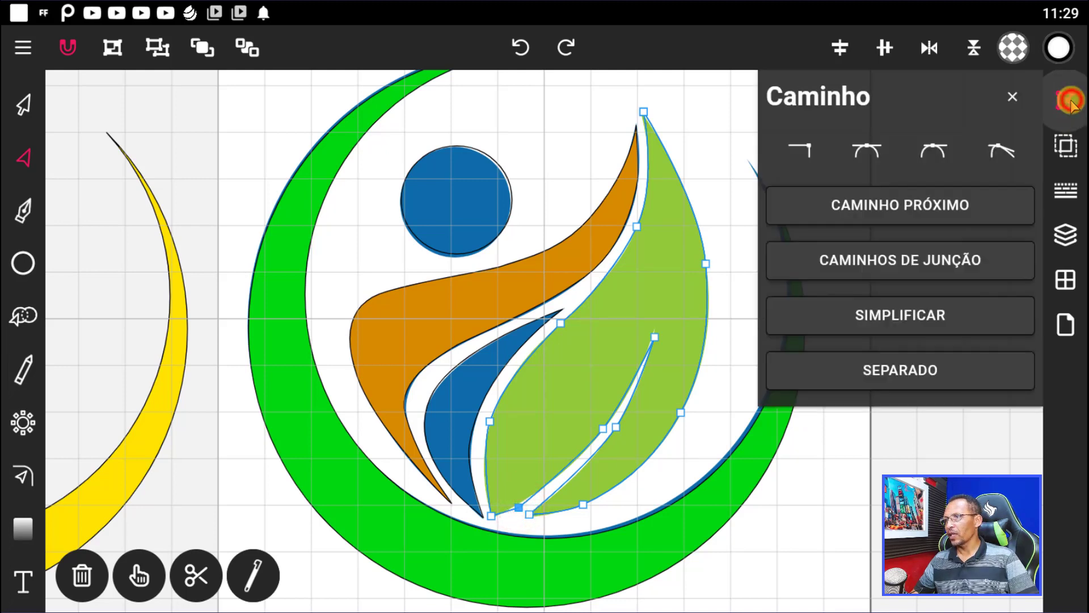
pyautogui.click(936, 151)
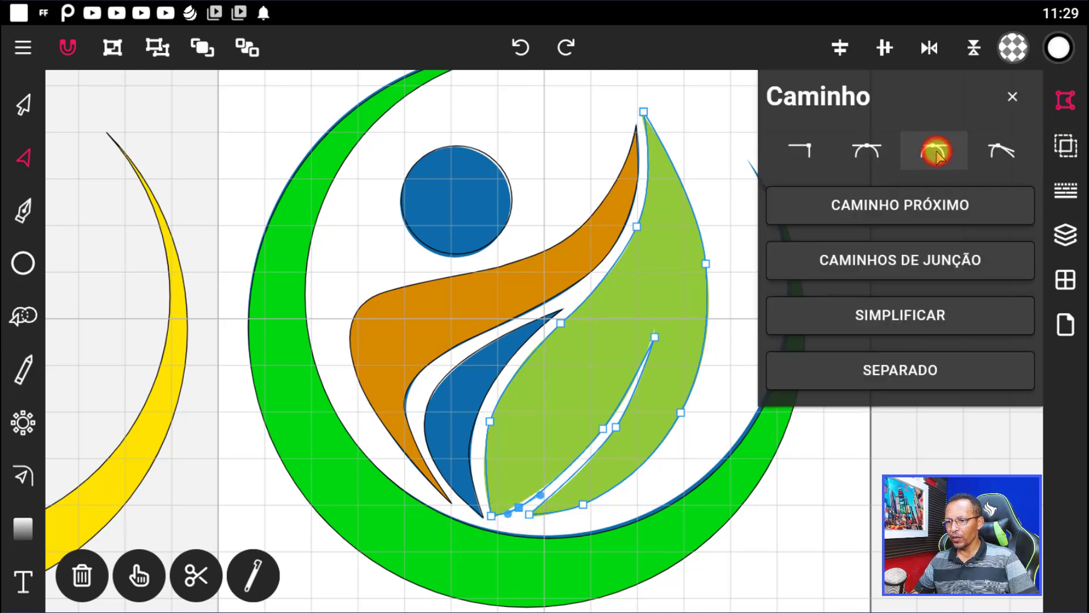
pyautogui.moveTo(519, 506); pyautogui.dragTo(522, 502)
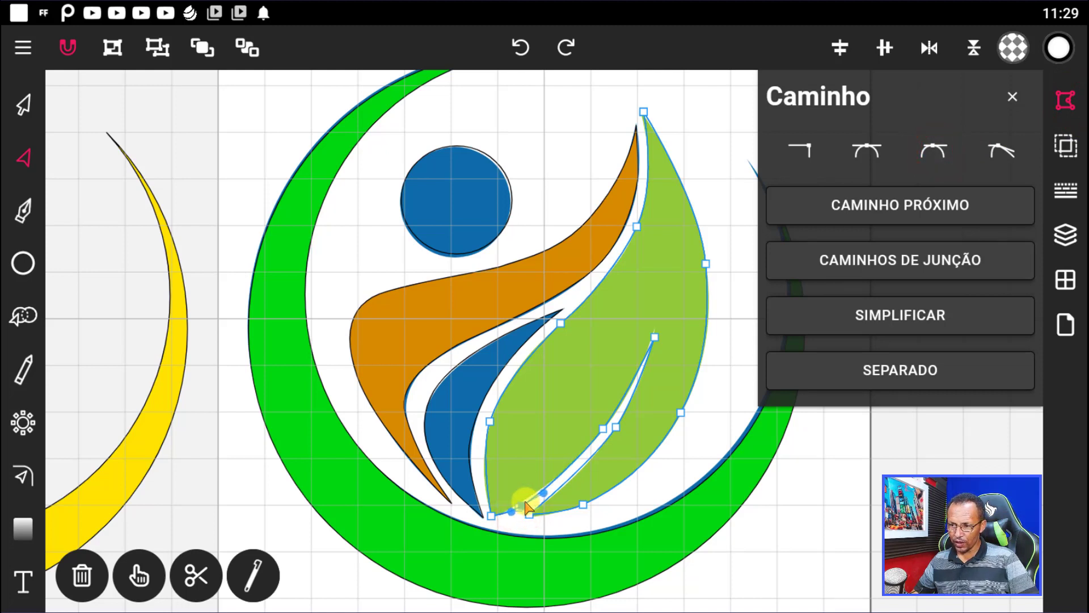
pyautogui.click(883, 433)
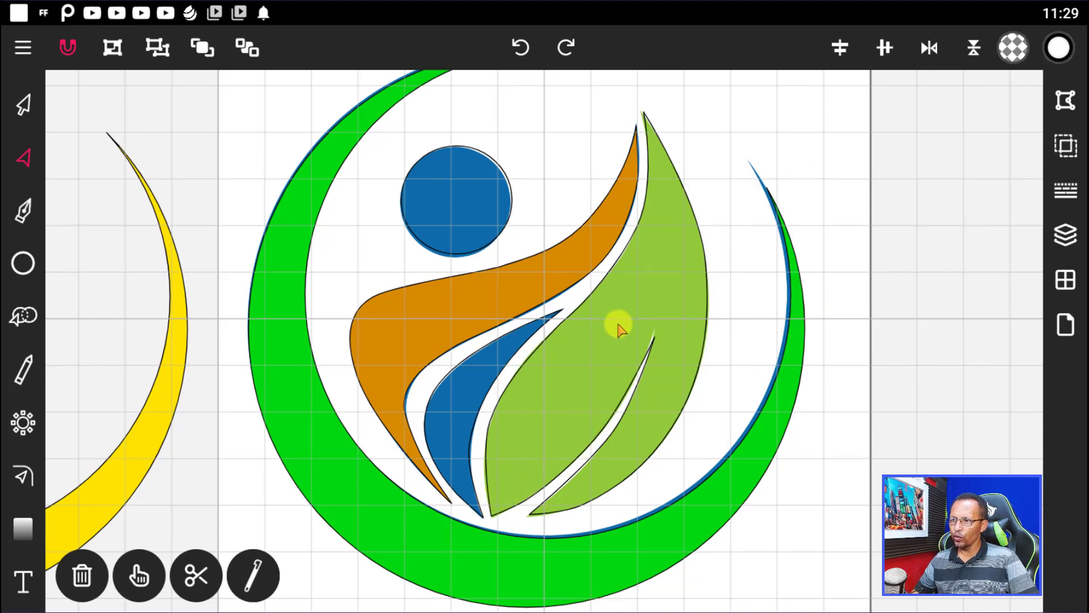
pyautogui.scroll(-5, 620, 329)
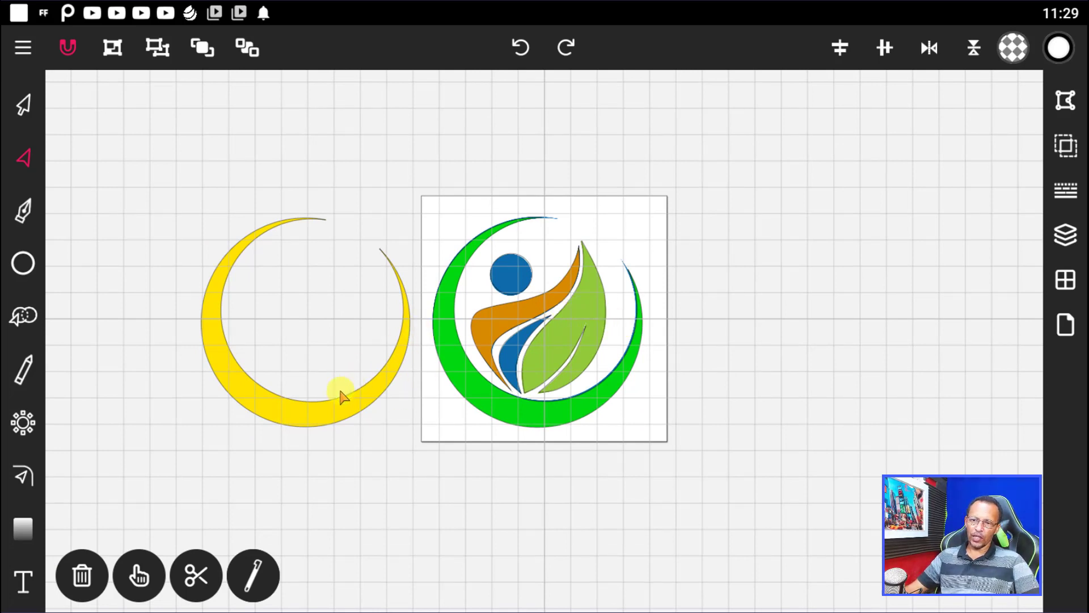
# Turn off the canvas grid with ALTERNÂNCIA DA GRELHA in the Grade panel
pyautogui.click(302, 413)
pyautogui.click(1065, 234)
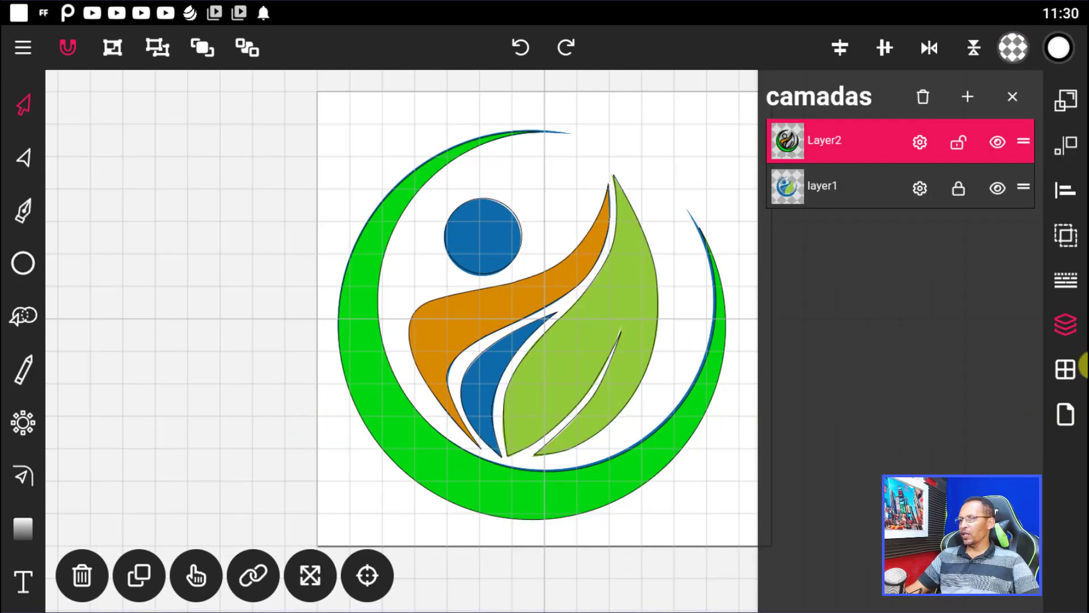
pyautogui.click(1067, 369)
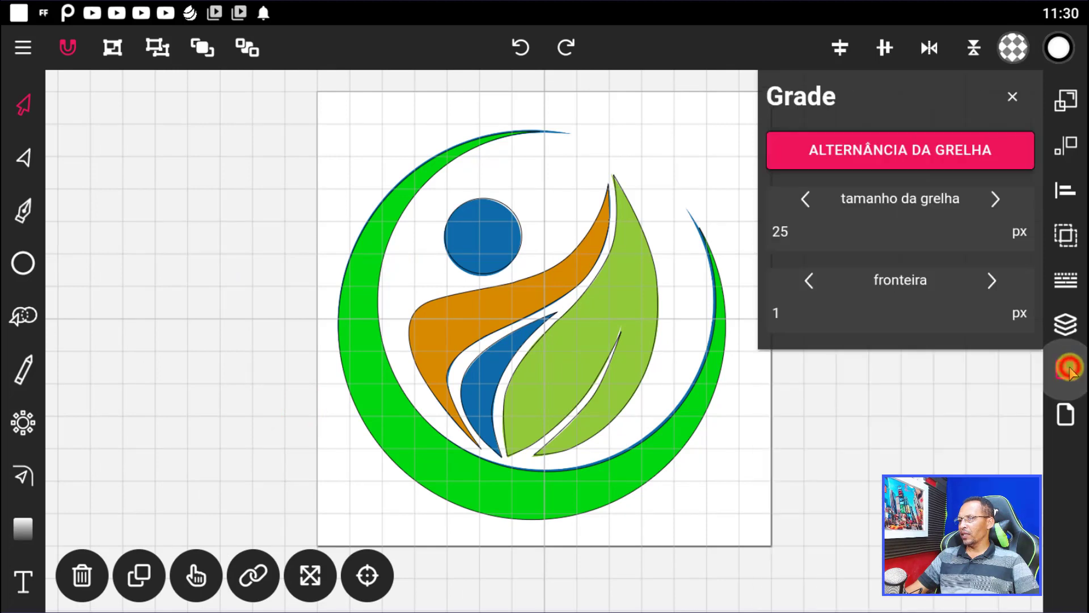
pyautogui.click(918, 148)
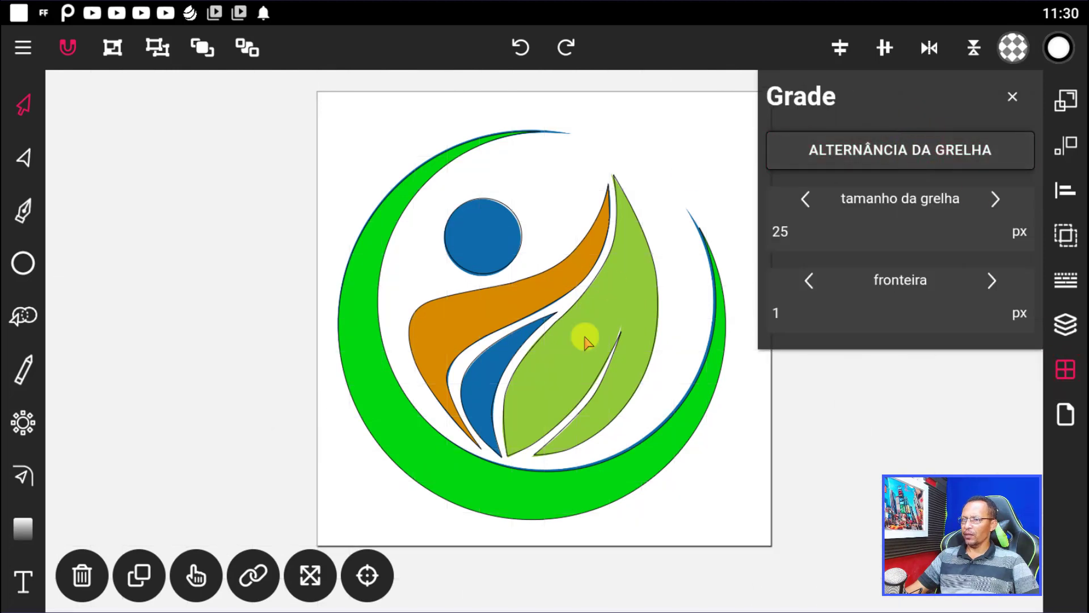
pyautogui.click(1012, 99)
pyautogui.click(647, 308)
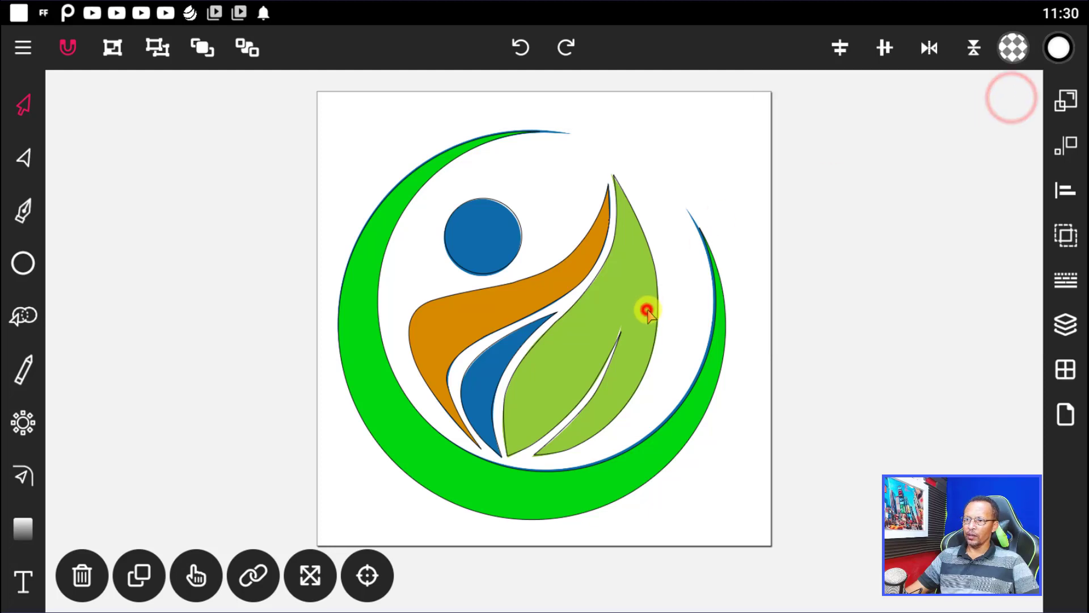
pyautogui.click(376, 373)
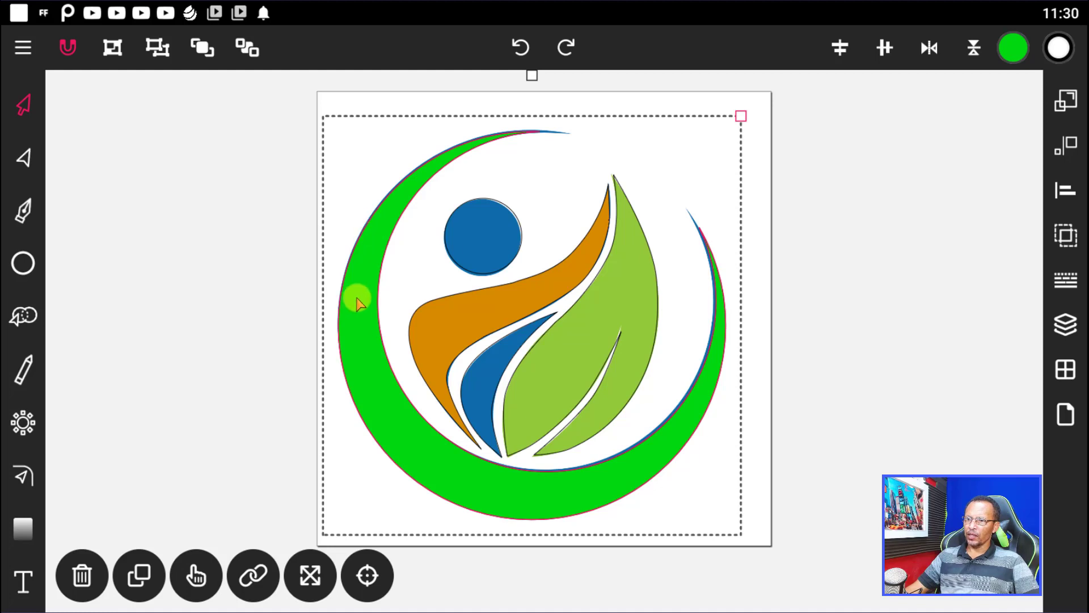
# Darken the green ring's fill to dark green and duplicate it in place
pyautogui.click(1013, 48)
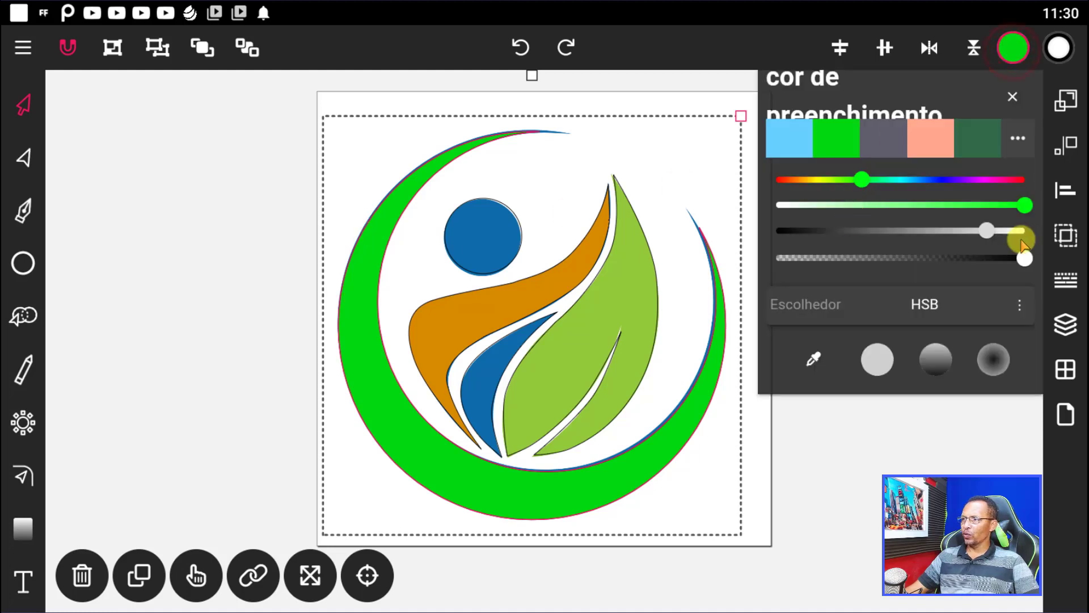
pyautogui.moveTo(1022, 241); pyautogui.dragTo(838, 237)
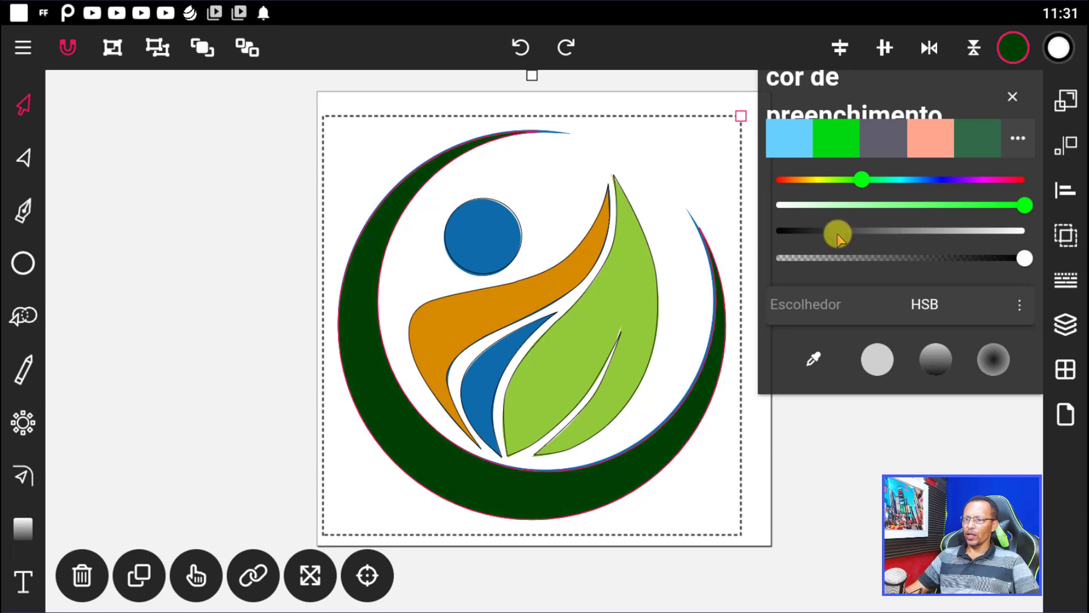
pyautogui.click(139, 575)
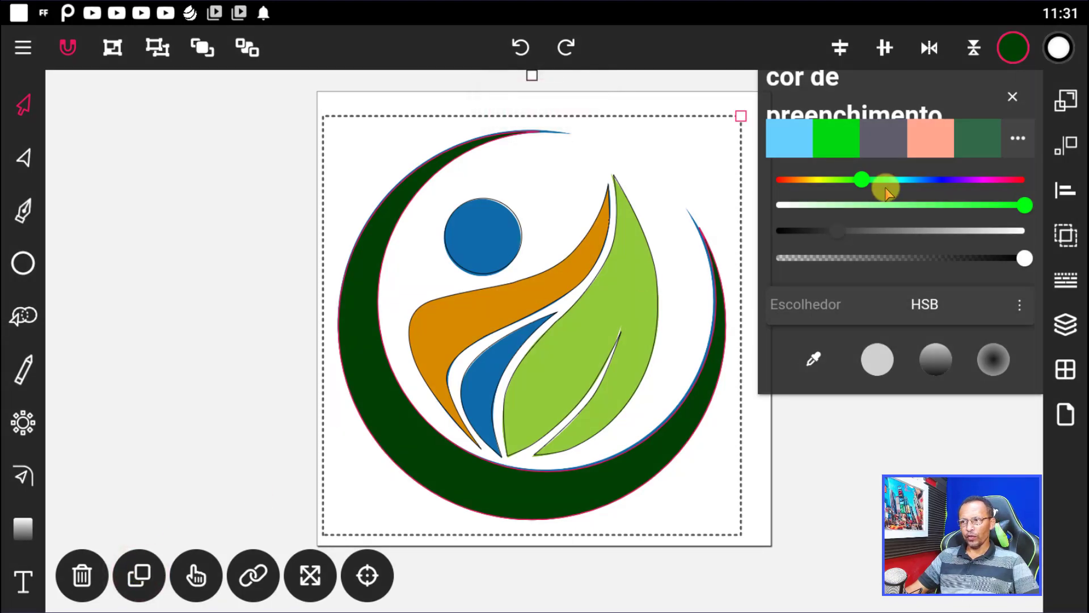
# Recolour the duplicate ring medium blue and offset it slightly left and down
pyautogui.click(939, 180)
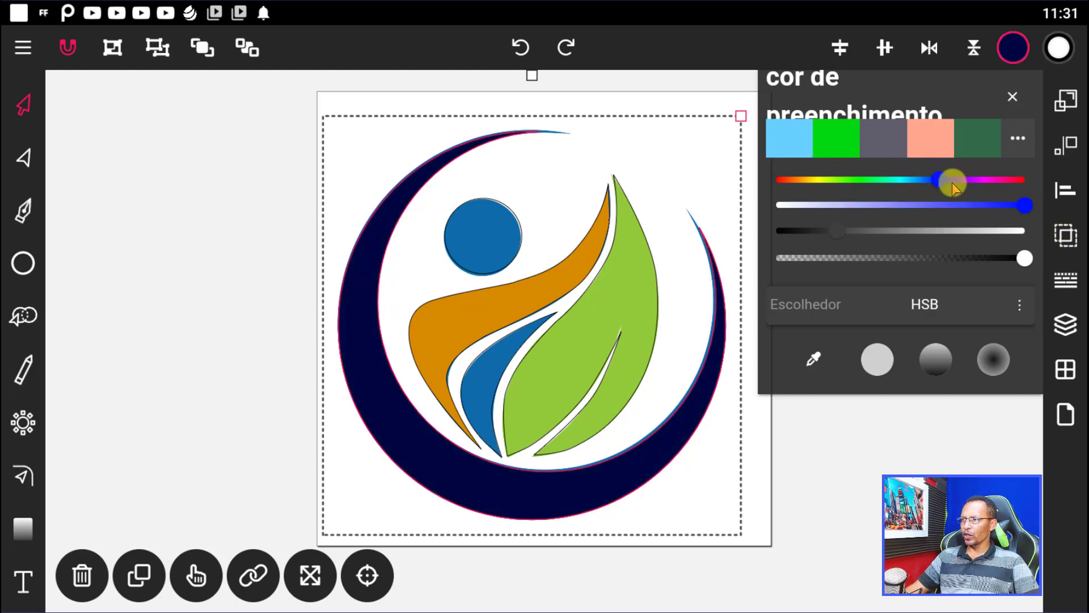
pyautogui.moveTo(952, 183); pyautogui.dragTo(946, 176)
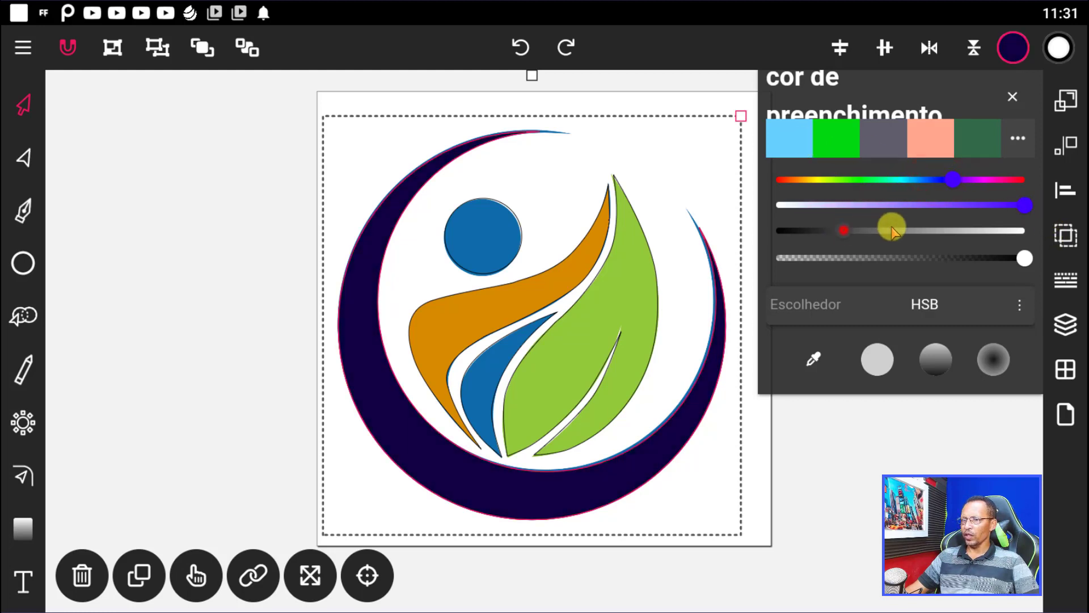
pyautogui.moveTo(891, 230)
pyautogui.mouseDown()
pyautogui.moveTo(1061, 230)
pyautogui.moveTo(973, 216)
pyautogui.moveTo(819, 219)
pyautogui.moveTo(965, 227)
pyautogui.mouseUp()
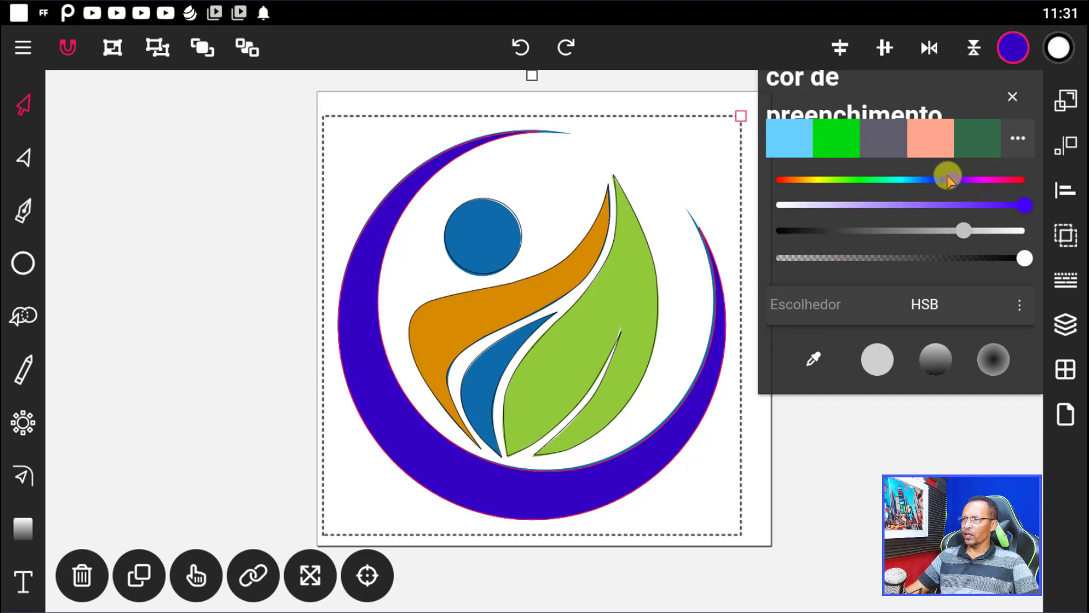
pyautogui.moveTo(942, 181); pyautogui.dragTo(920, 180)
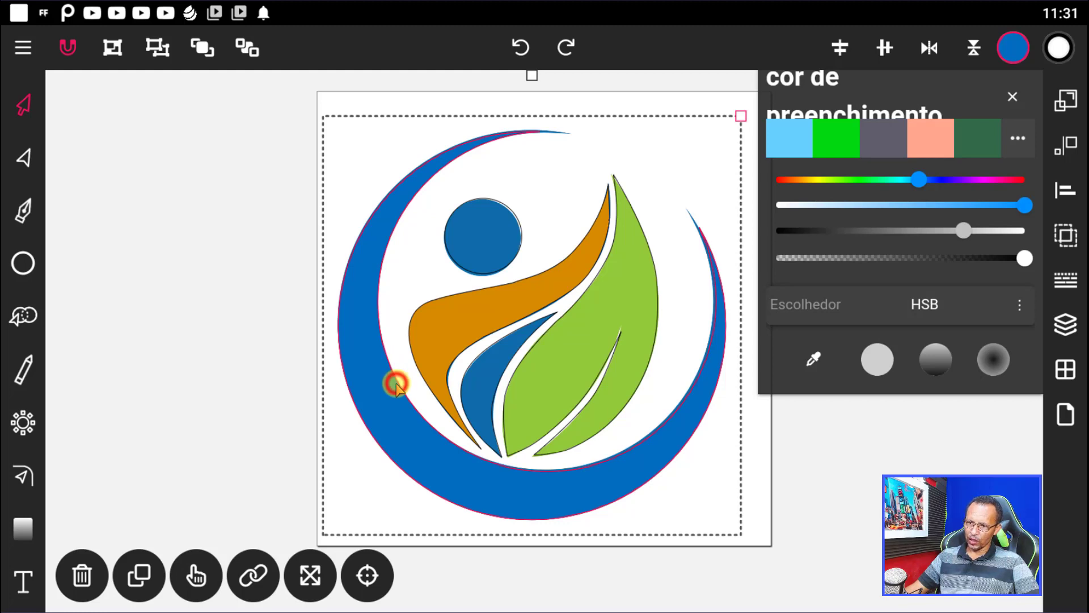
pyautogui.moveTo(396, 384); pyautogui.dragTo(387, 391)
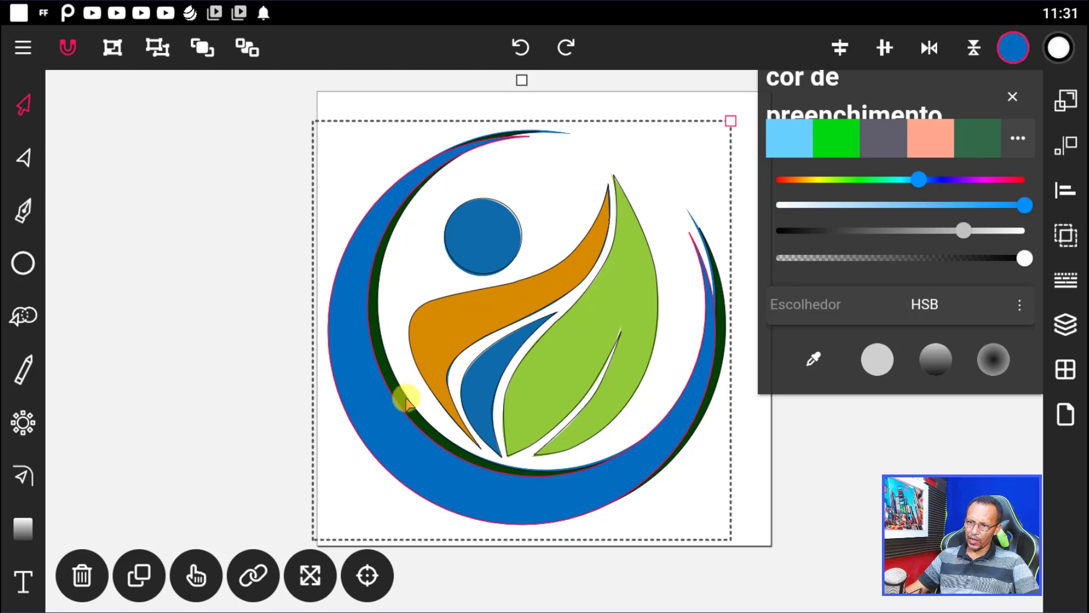
# Turn the dark-green duplicate crescent into a semi-transparent grey-black shadow
pyautogui.click(1066, 323)
pyautogui.click(730, 291)
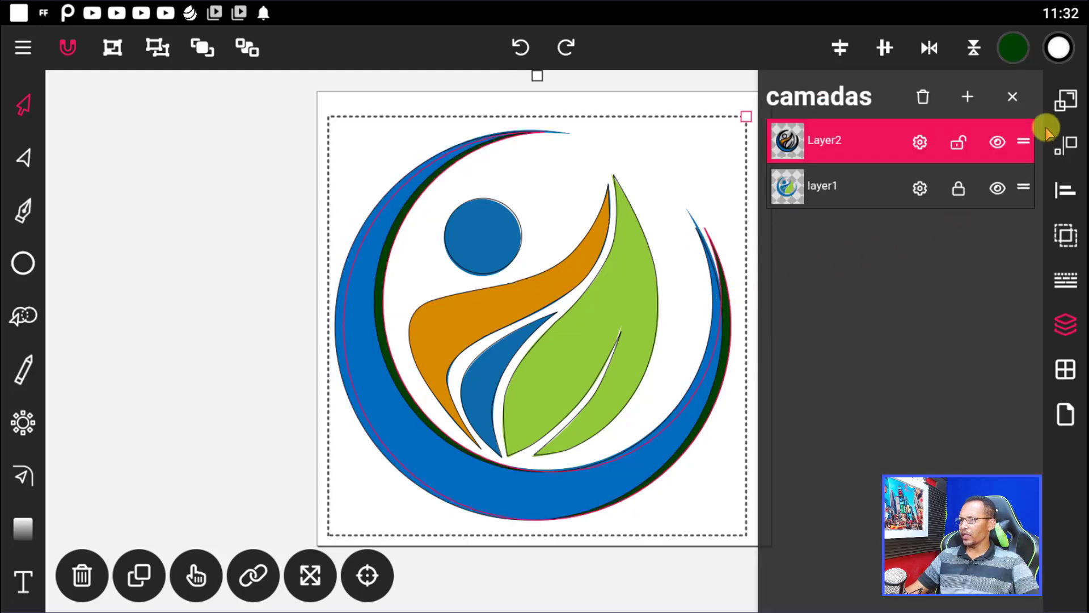
pyautogui.click(1009, 48)
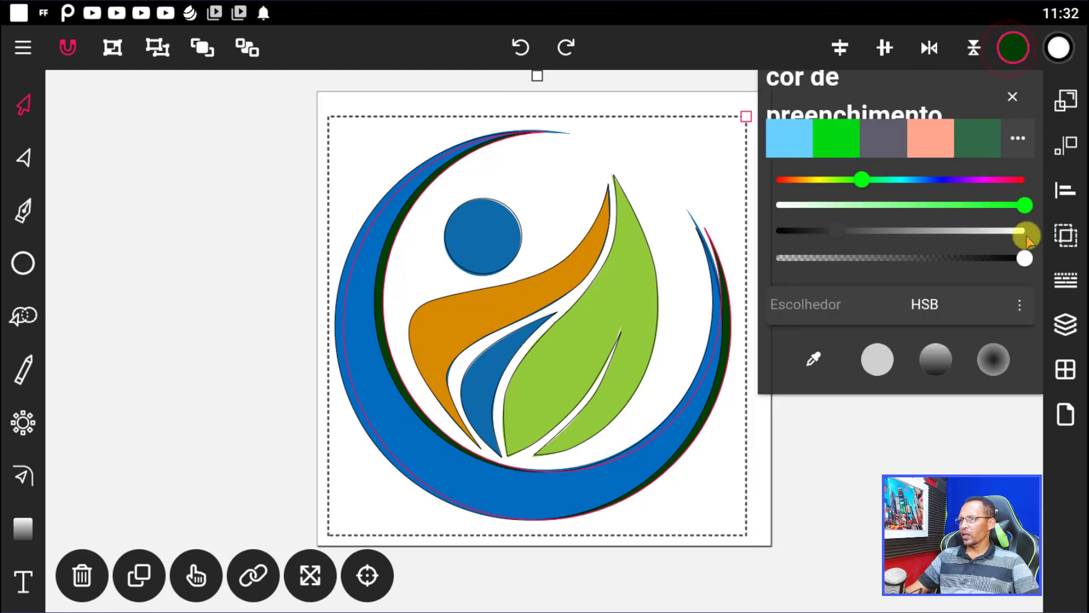
pyautogui.moveTo(1022, 260)
pyautogui.mouseDown()
pyautogui.moveTo(802, 258)
pyautogui.moveTo(878, 260)
pyautogui.mouseUp()
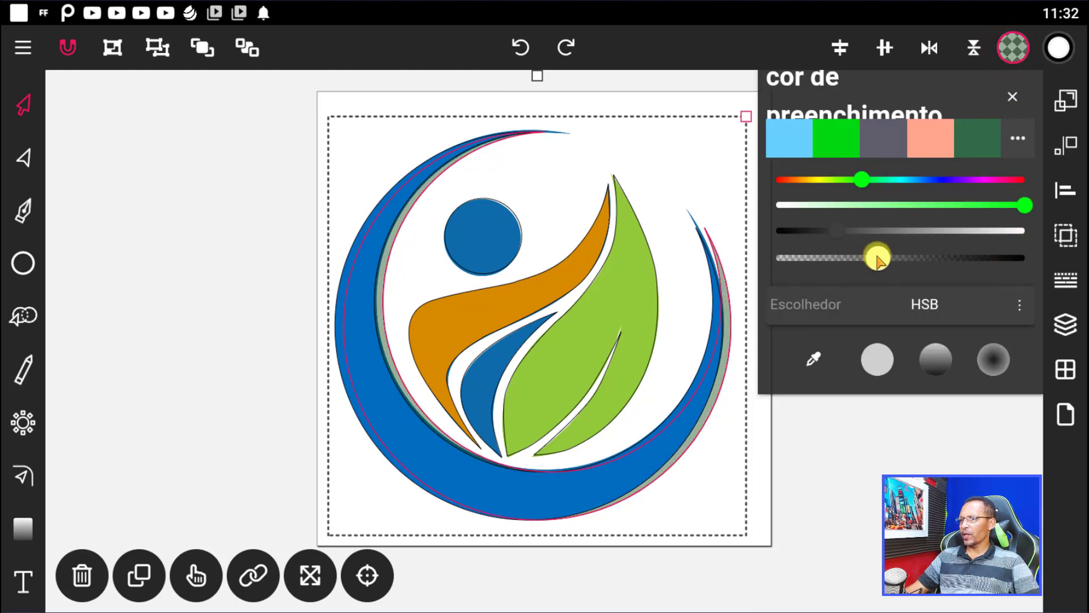
pyautogui.moveTo(835, 228); pyautogui.dragTo(770, 229)
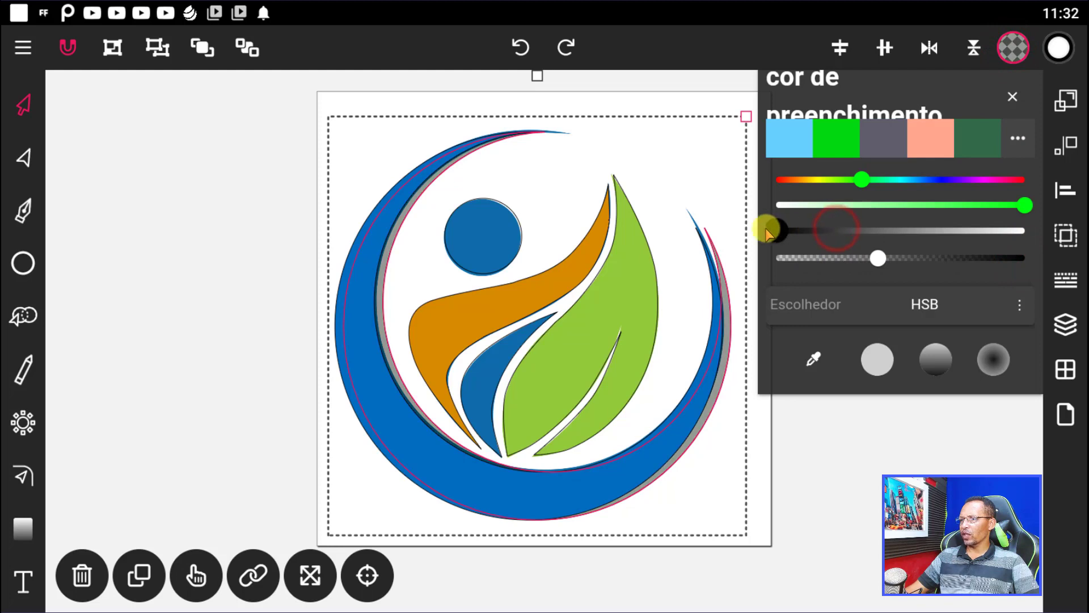
pyautogui.moveTo(874, 271)
pyautogui.mouseDown()
pyautogui.moveTo(939, 258)
pyautogui.moveTo(893, 259)
pyautogui.mouseUp()
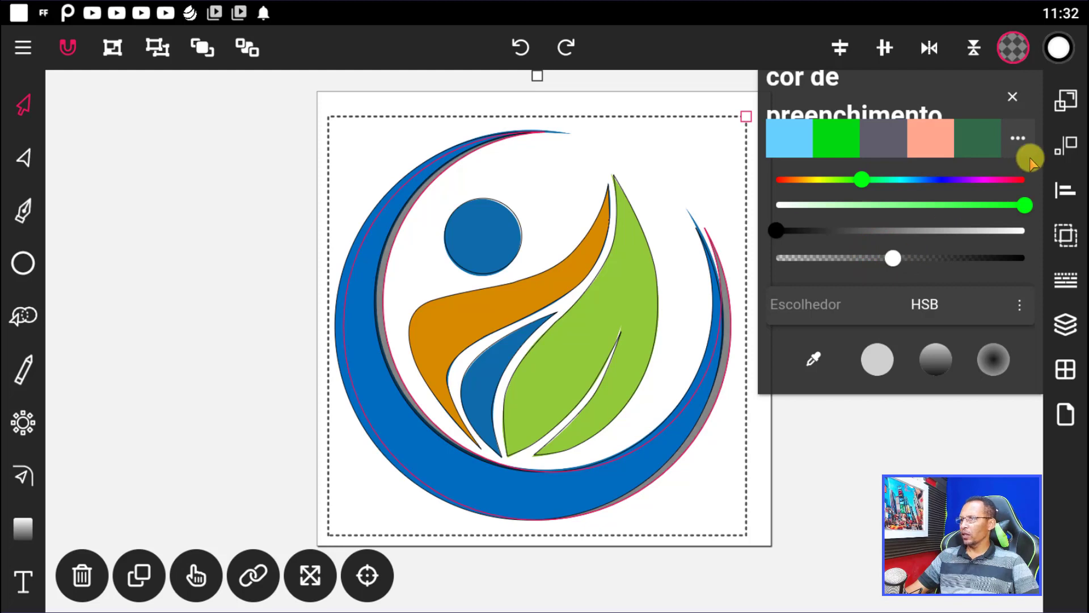
pyautogui.click(1005, 37)
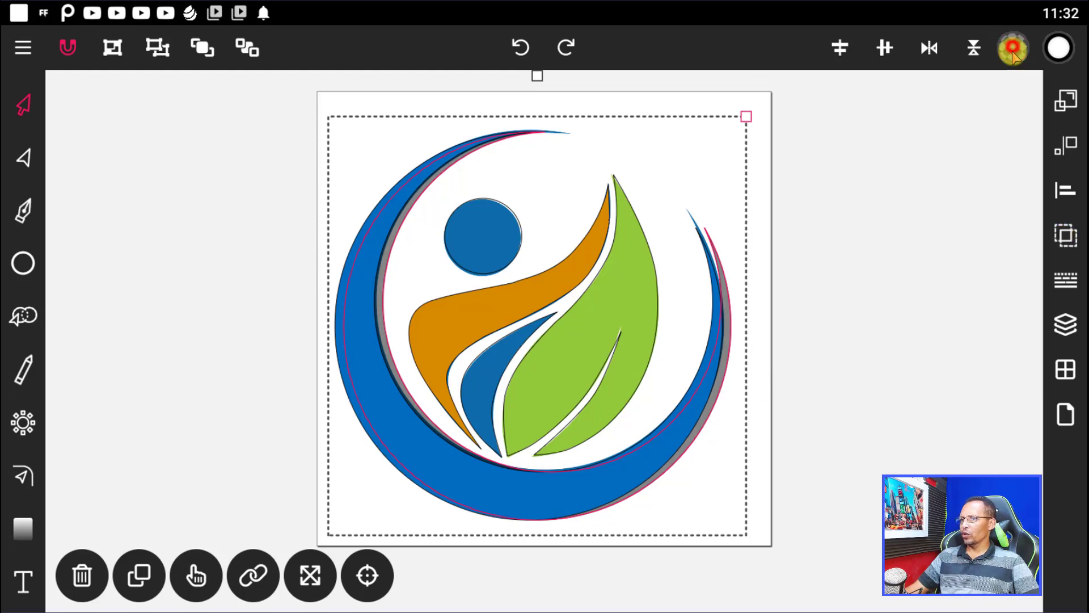
pyautogui.click(874, 296)
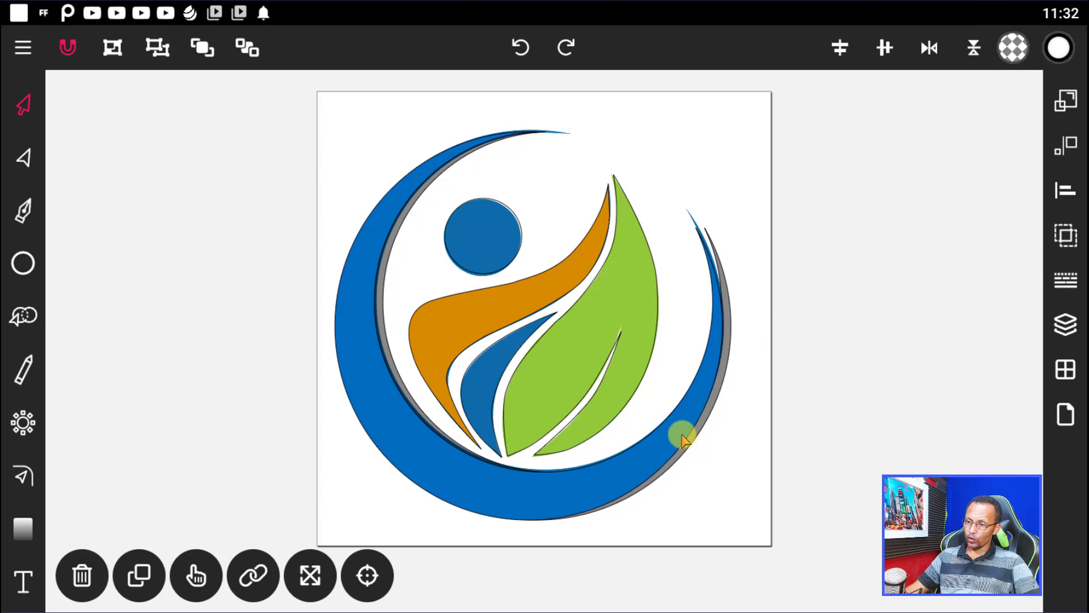
# Select the blue crescent ring and check its outline colour settings
pyautogui.click(412, 176)
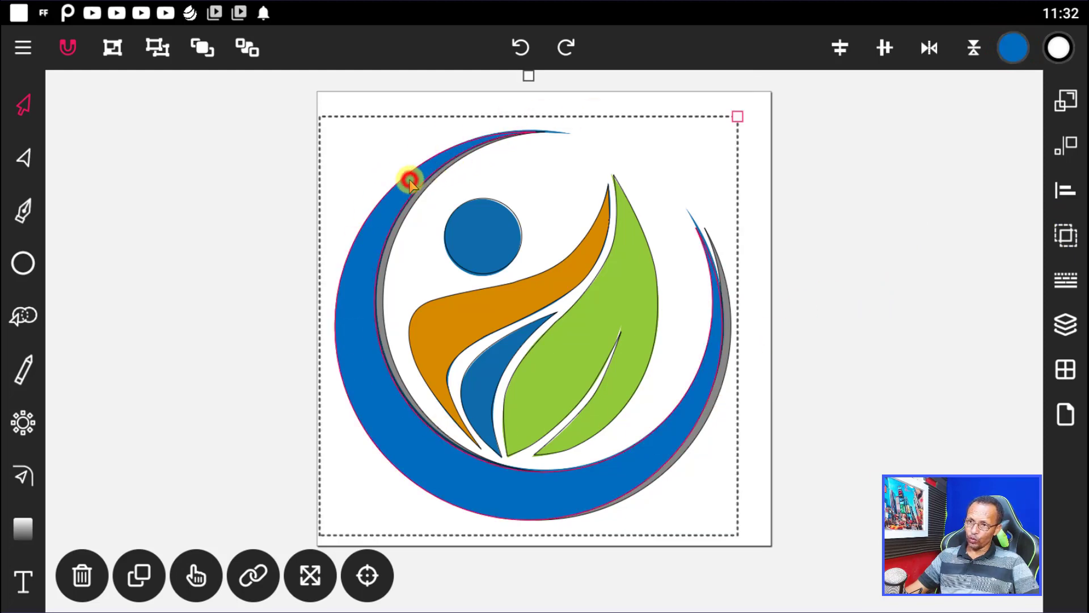
pyautogui.click(1054, 47)
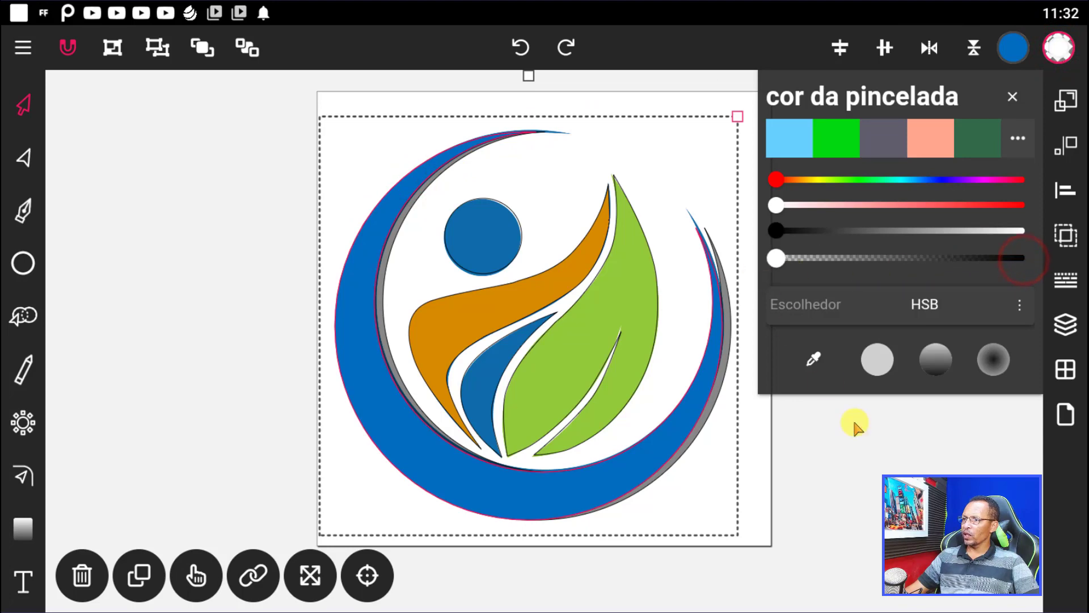
pyautogui.click(885, 483)
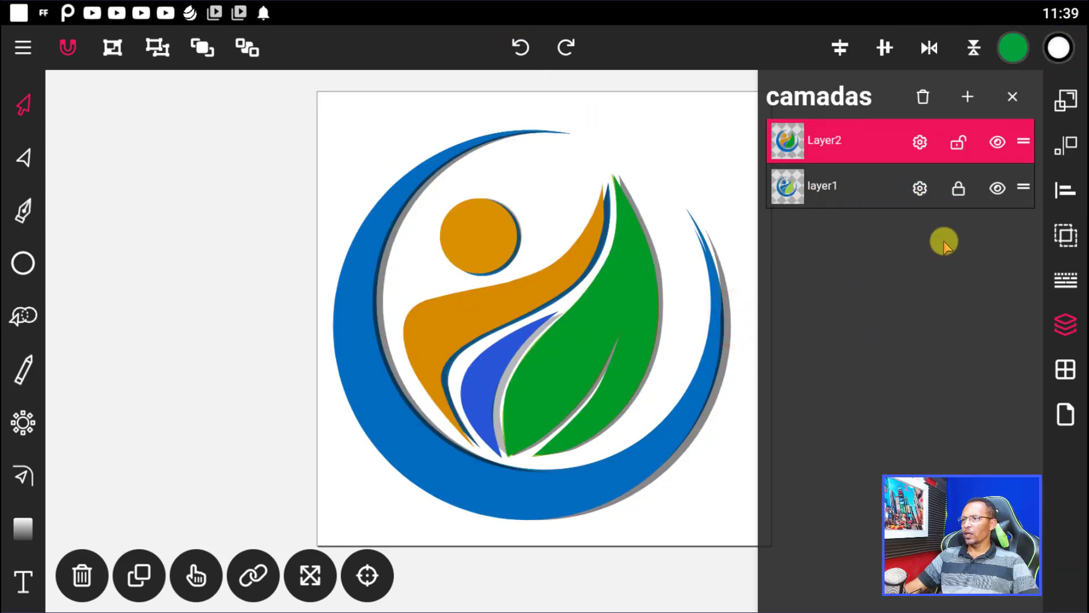
# Unlock, hide and delete layer1, leaving only Layer2 with the logo
pyautogui.click(855, 191)
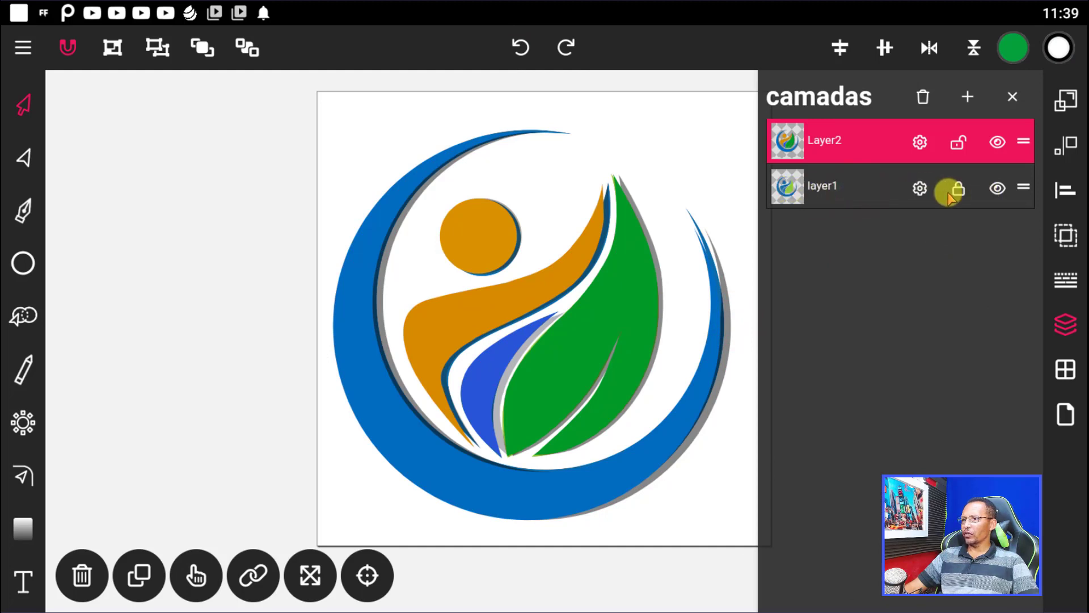
pyautogui.click(957, 190)
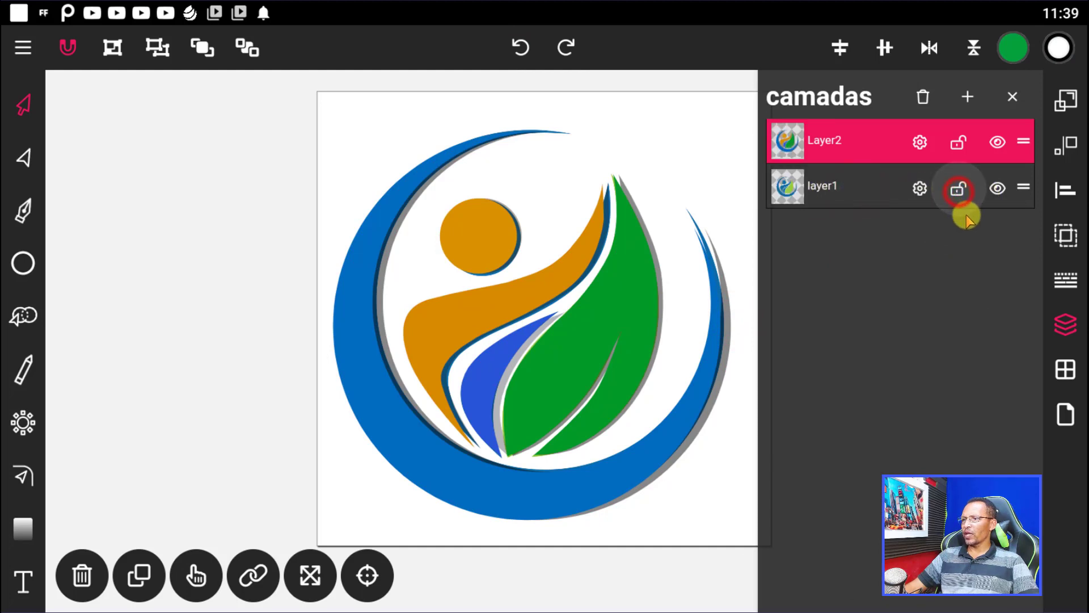
pyautogui.click(998, 187)
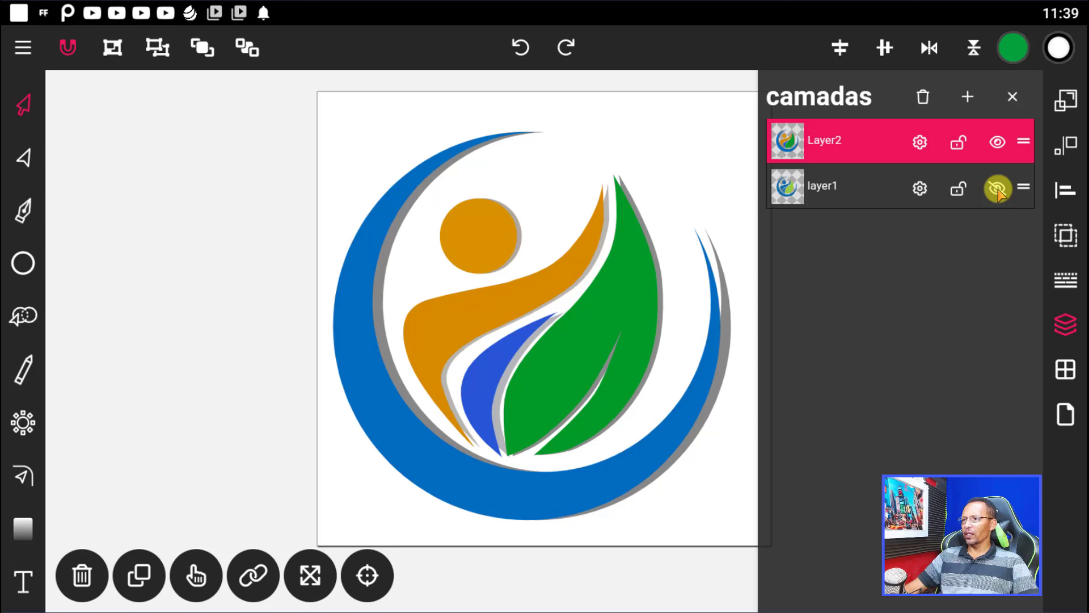
pyautogui.click(873, 190)
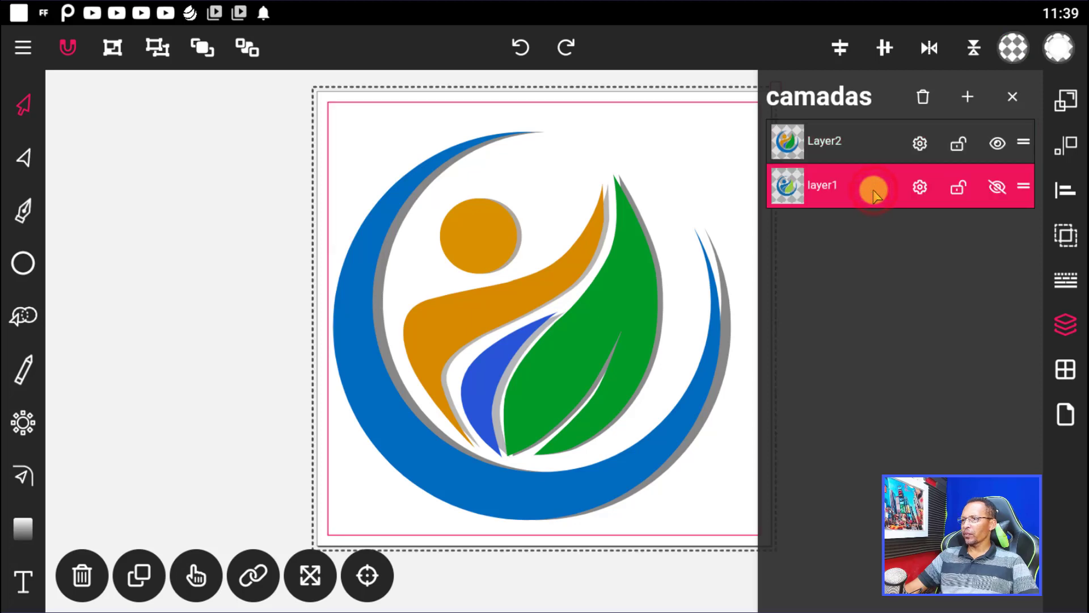
pyautogui.click(922, 97)
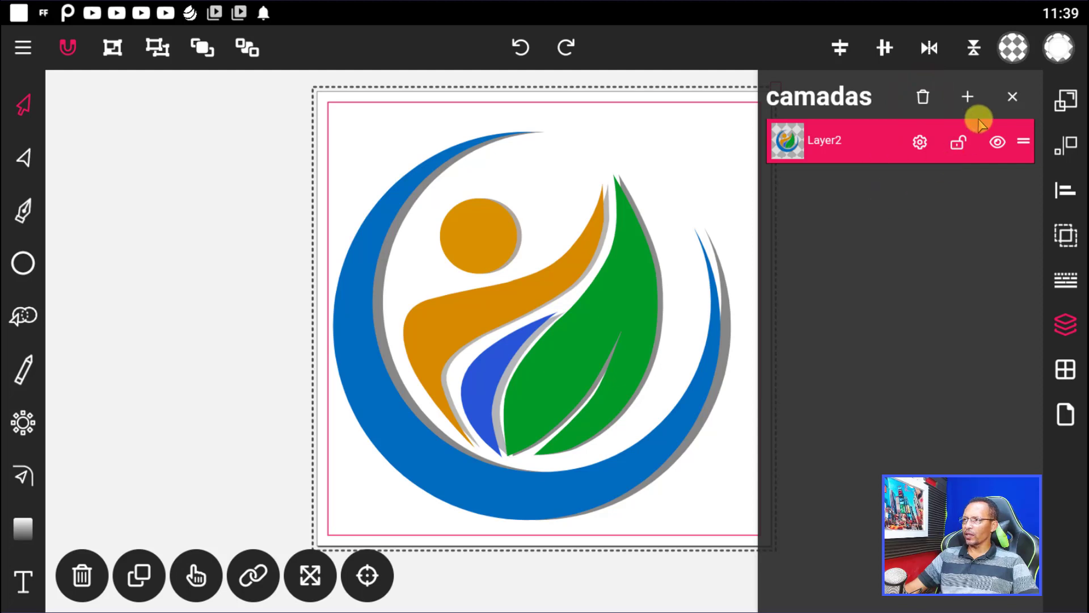
pyautogui.click(1012, 98)
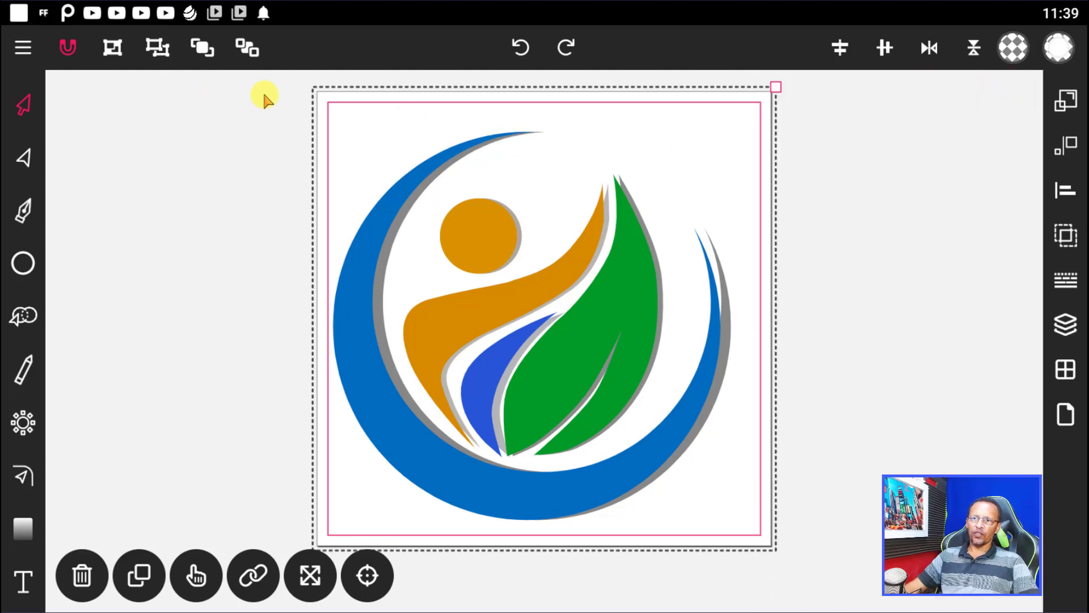
pyautogui.click(22, 103)
pyautogui.click(160, 116)
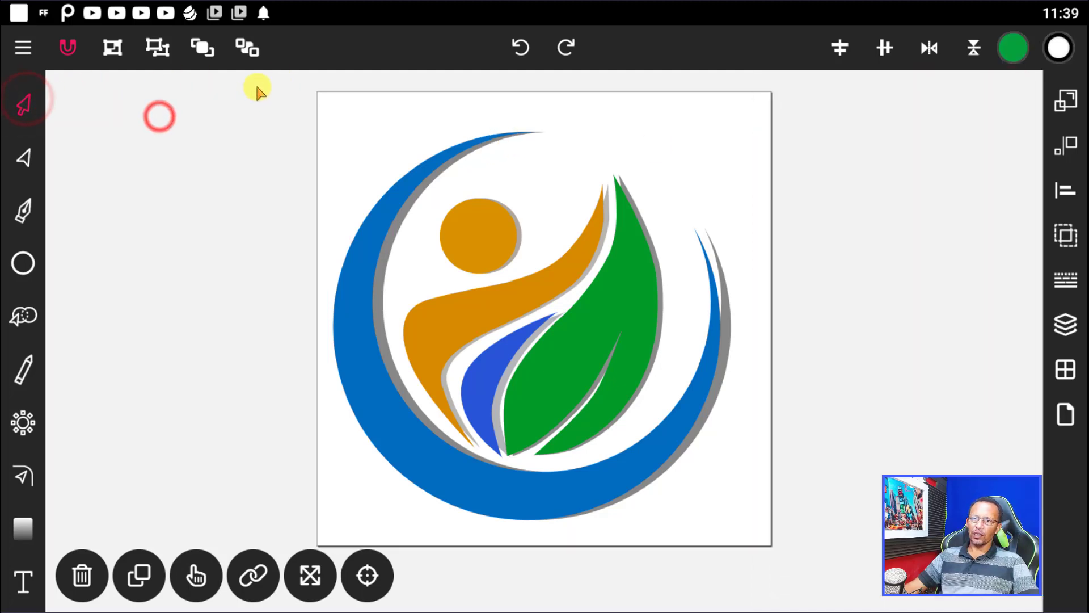
# Select every logo shape and group them together
pyautogui.moveTo(260, 79); pyautogui.dragTo(807, 553)
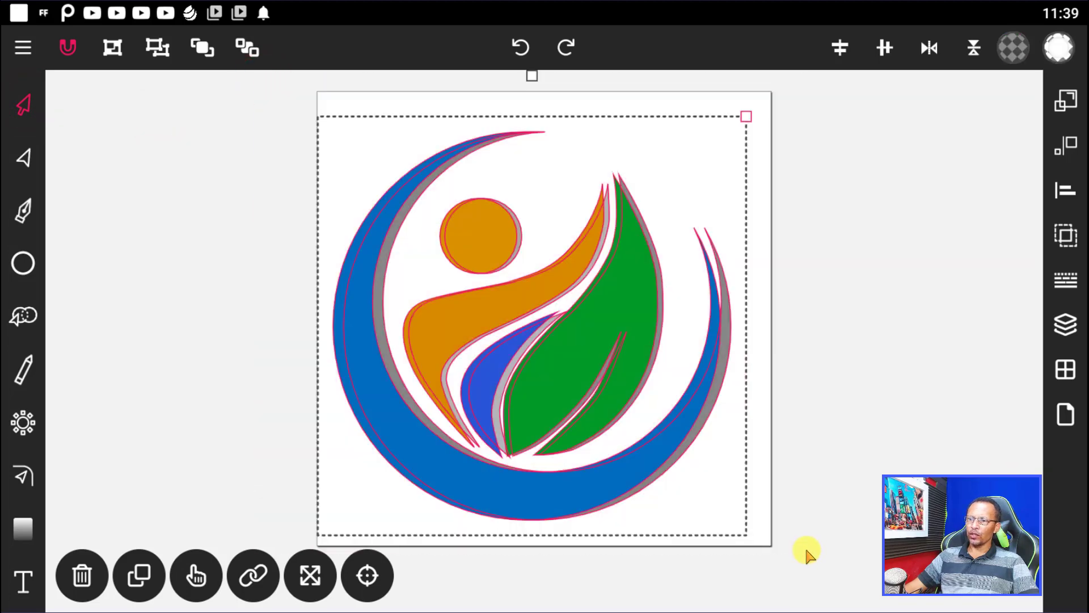
pyautogui.click(113, 47)
pyautogui.click(206, 198)
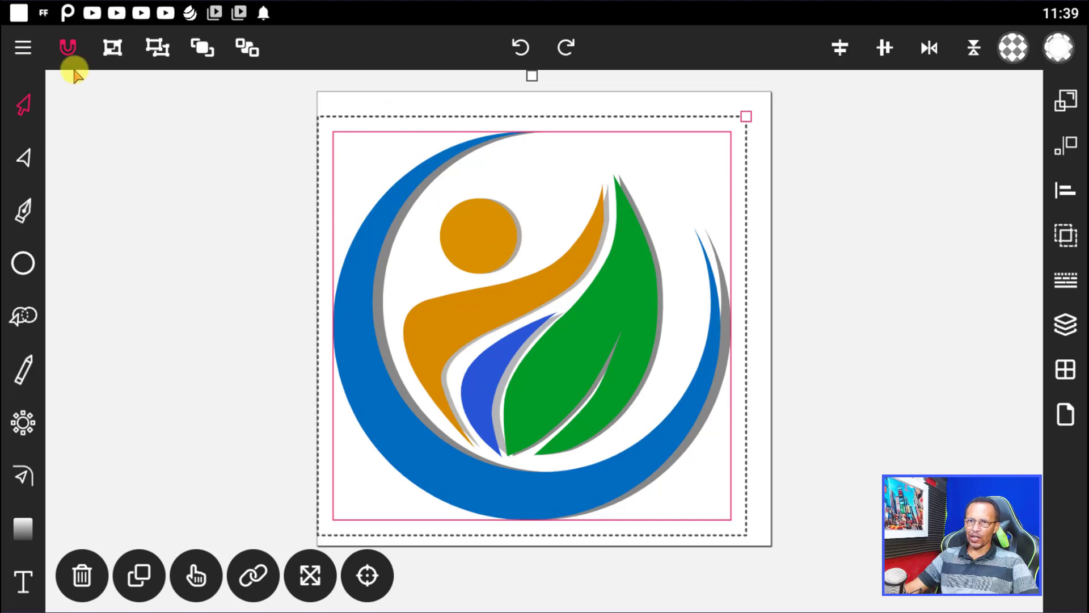
# Save the document with Salvar from the file menu
pyautogui.click(21, 47)
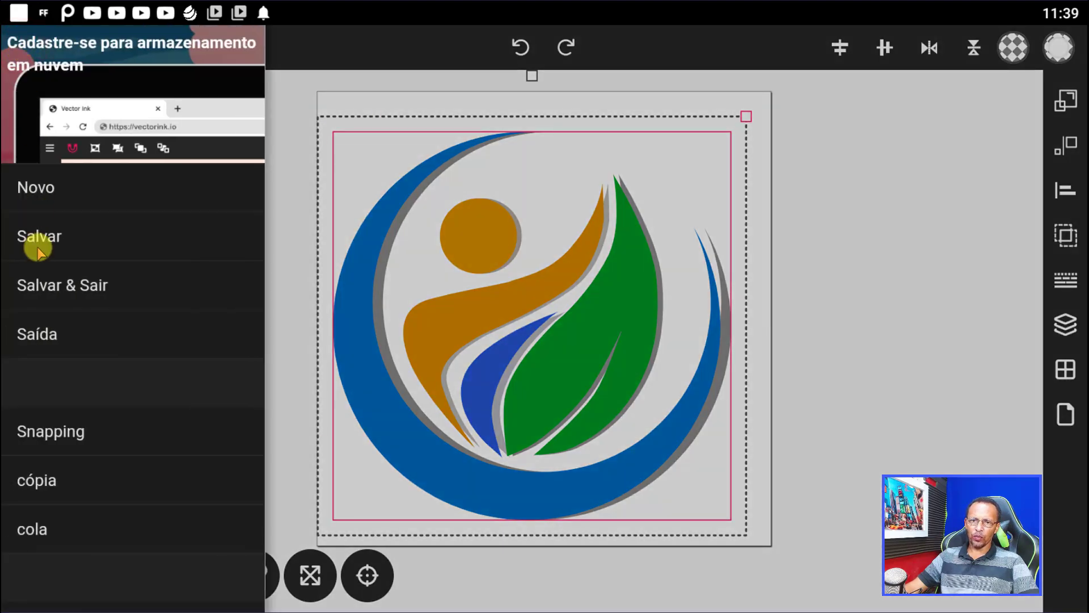
pyautogui.click(37, 237)
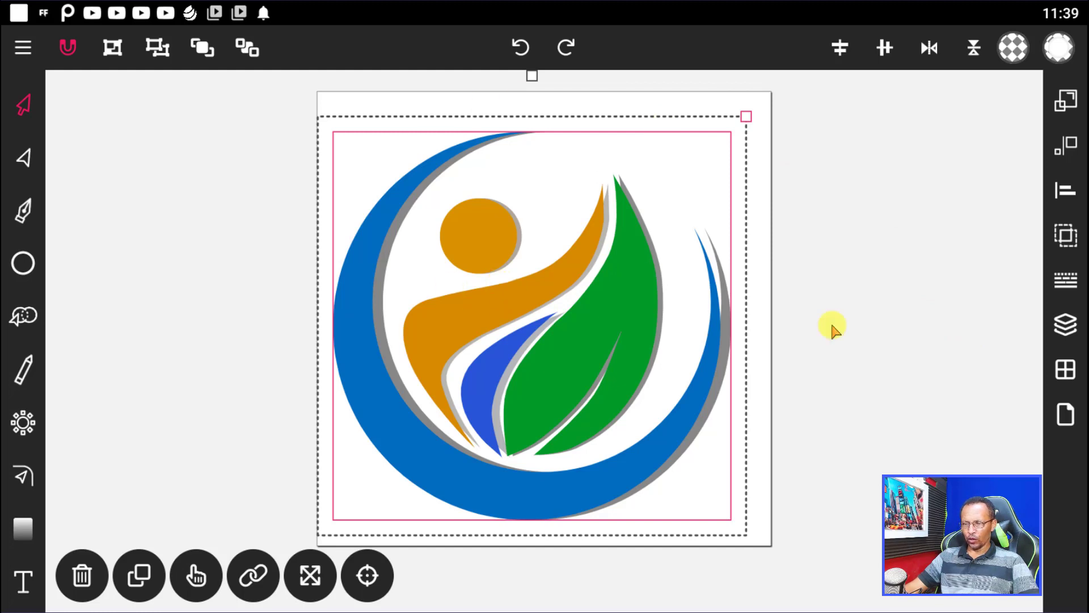
pyautogui.click(1067, 415)
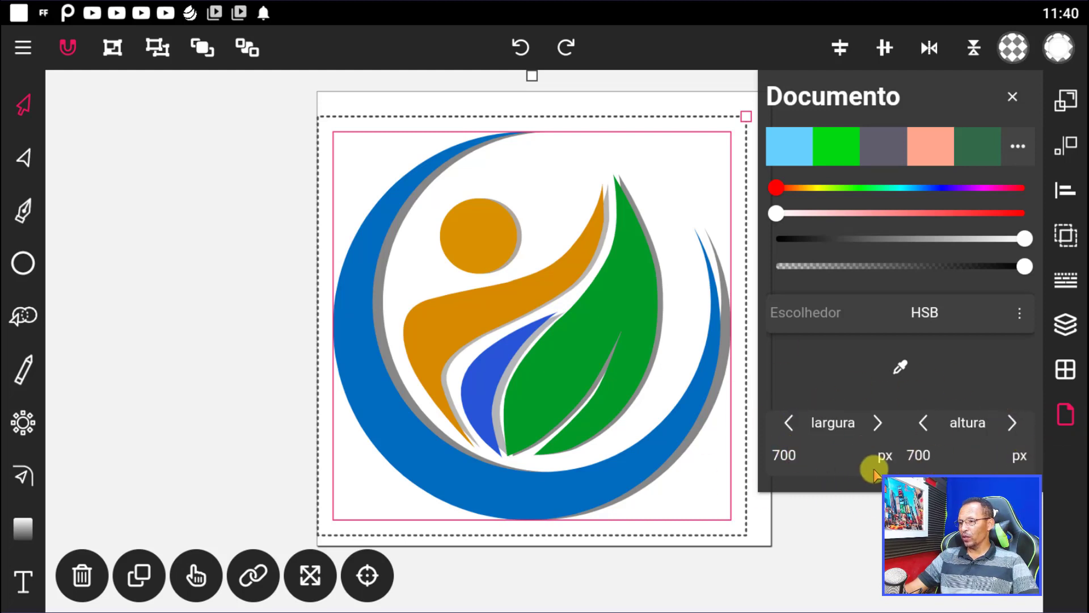
# Set the page width and height to 4000 × 4000 px in the Document panel
pyautogui.click(793, 460)
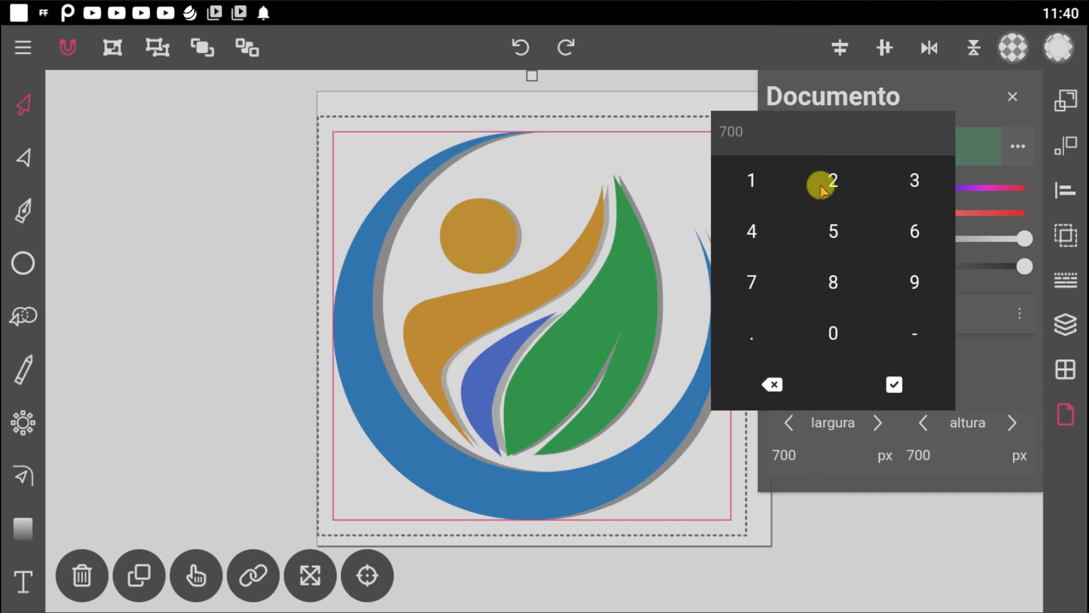
pyautogui.click(752, 231)
pyautogui.click(834, 334)
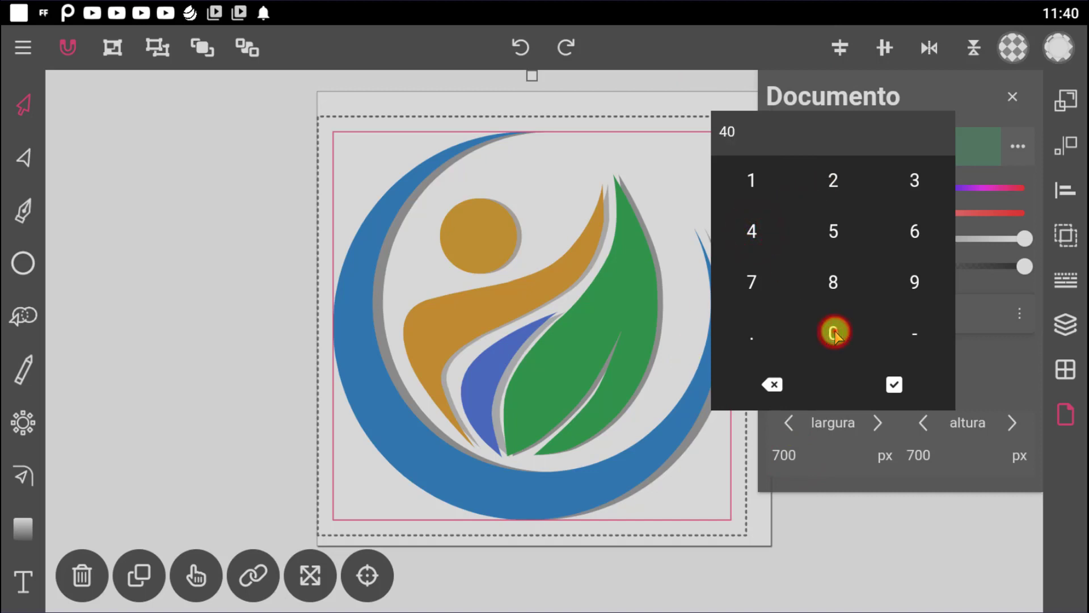
pyautogui.click(834, 334)
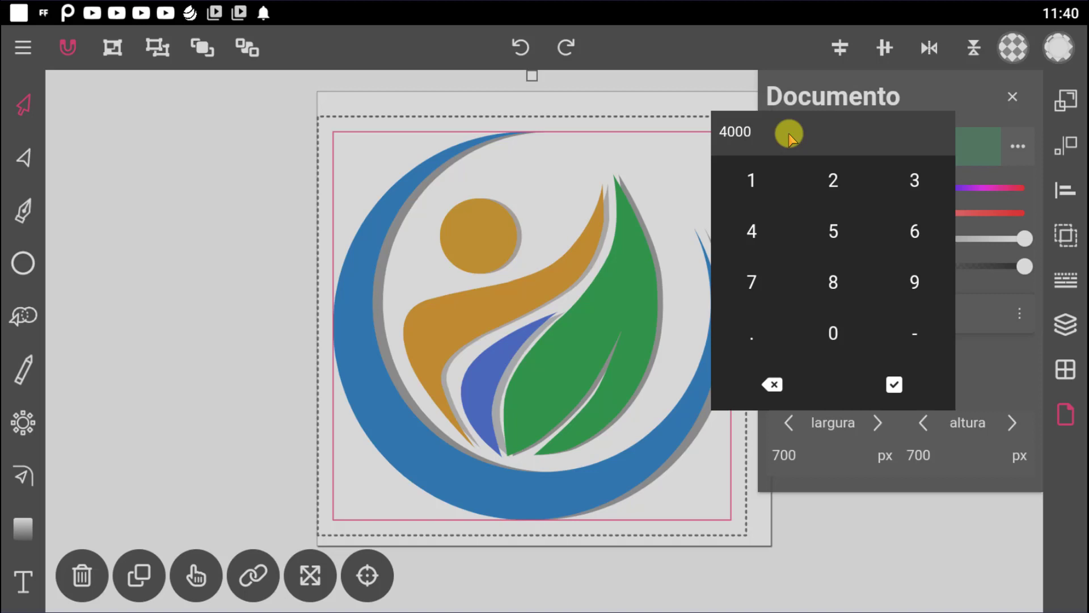
pyautogui.click(894, 388)
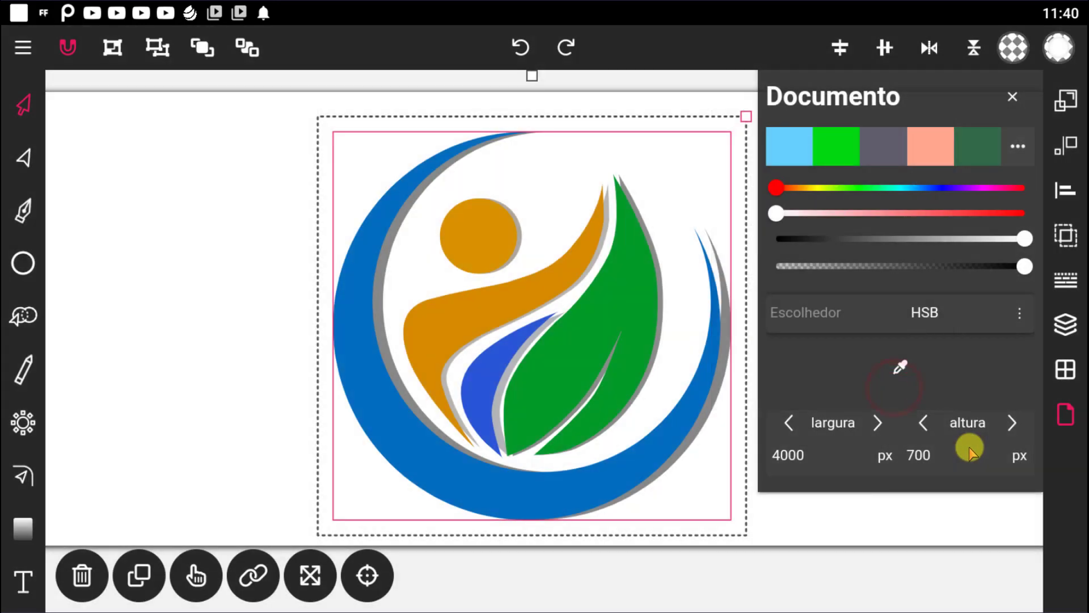
pyautogui.click(926, 454)
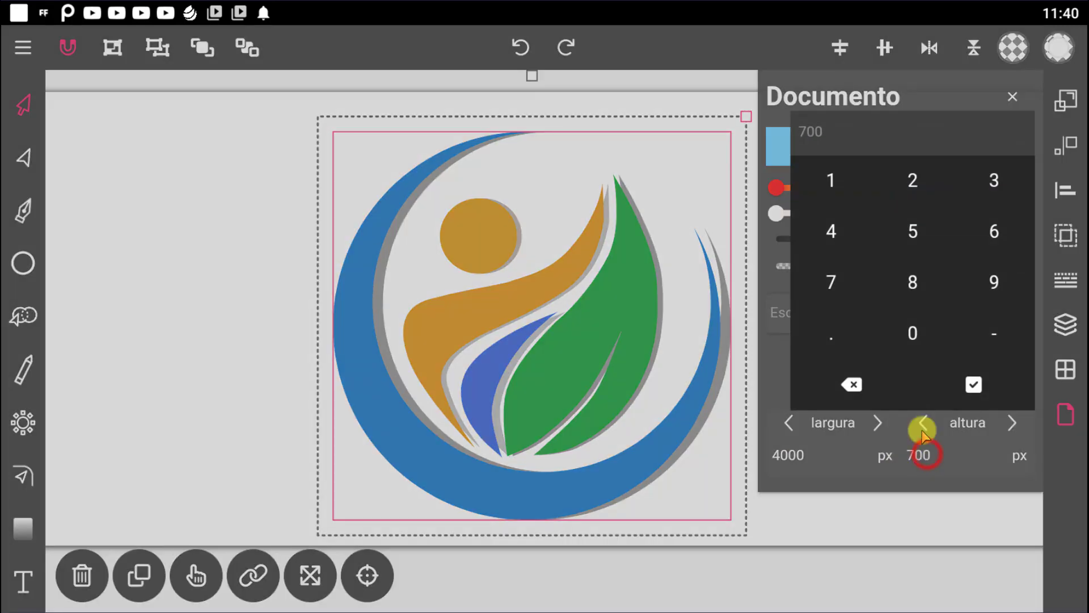
pyautogui.click(831, 230)
pyautogui.click(915, 333)
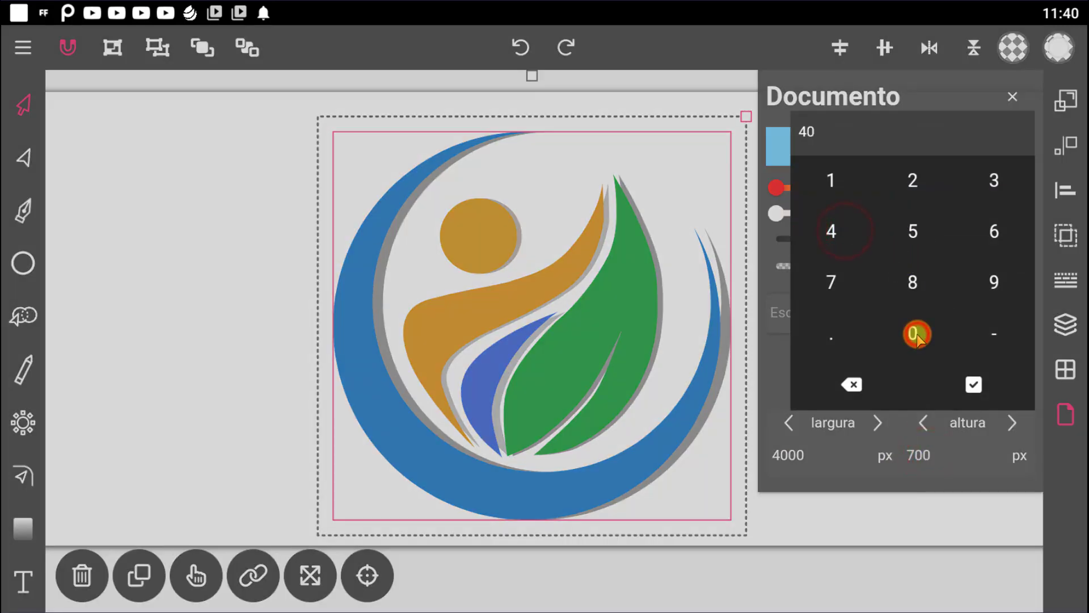
pyautogui.click(914, 334)
pyautogui.click(973, 385)
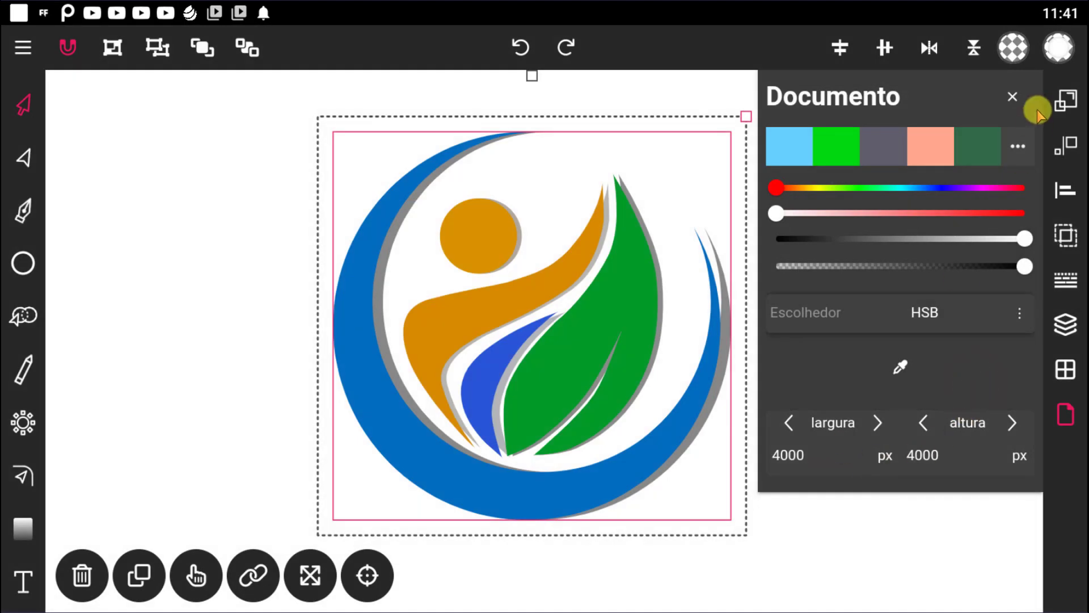
pyautogui.click(1013, 97)
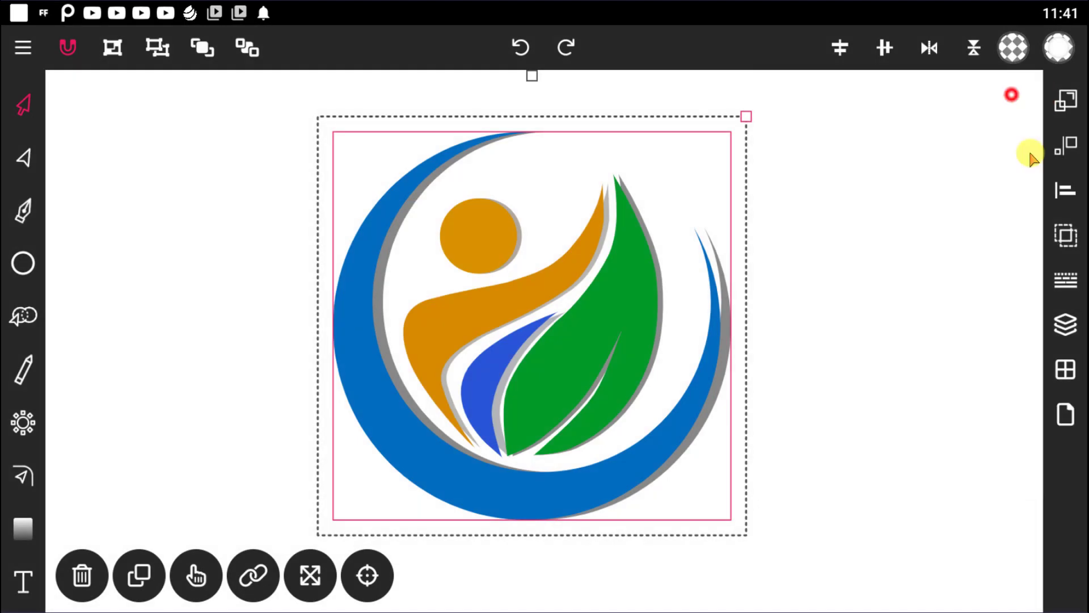
# Select the small grouped logo at the page centre
pyautogui.click(854, 264)
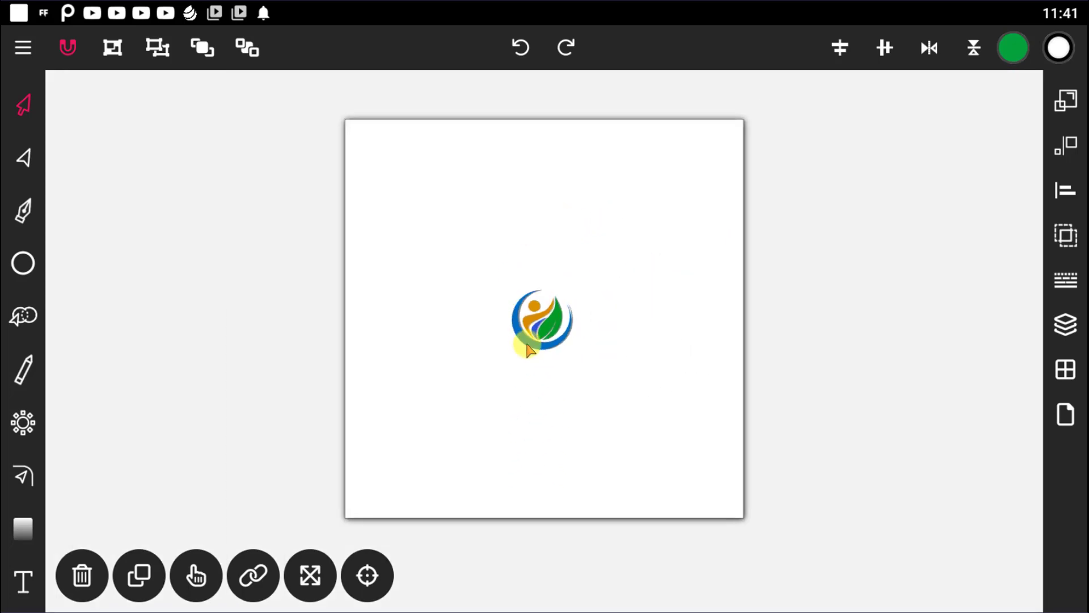
pyautogui.click(297, 179)
pyautogui.click(556, 339)
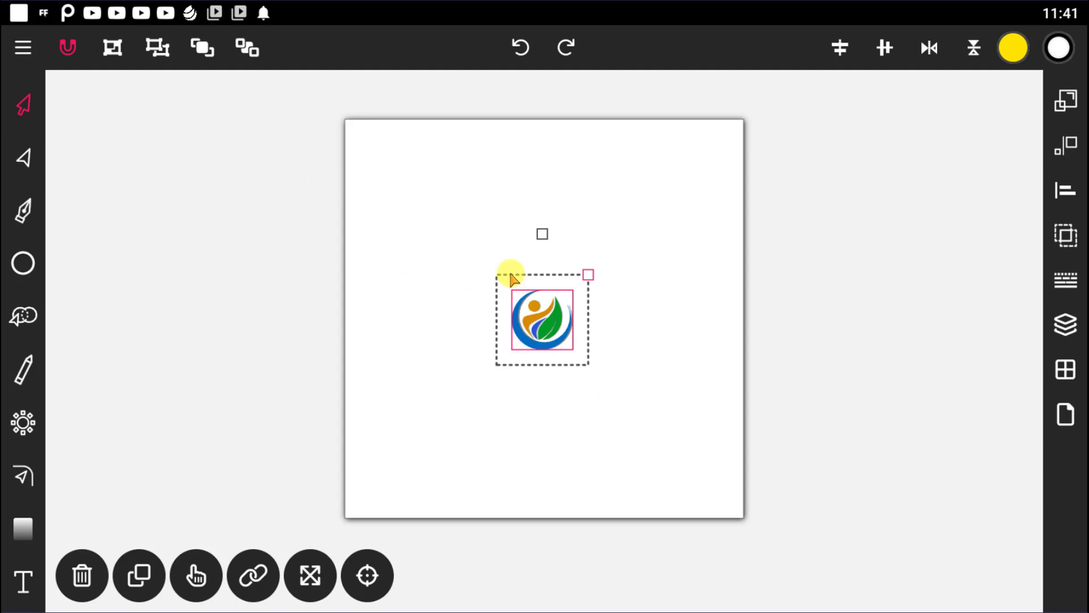
# Scale the logo from its centre with locked proportions until it nearly fills the page
pyautogui.click(313, 578)
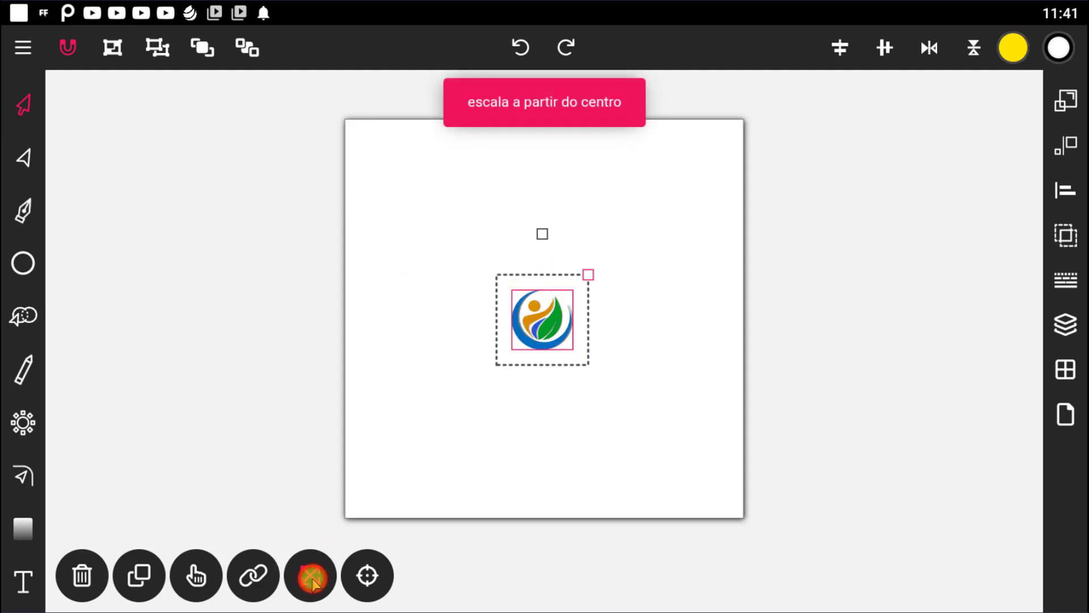
pyautogui.click(256, 580)
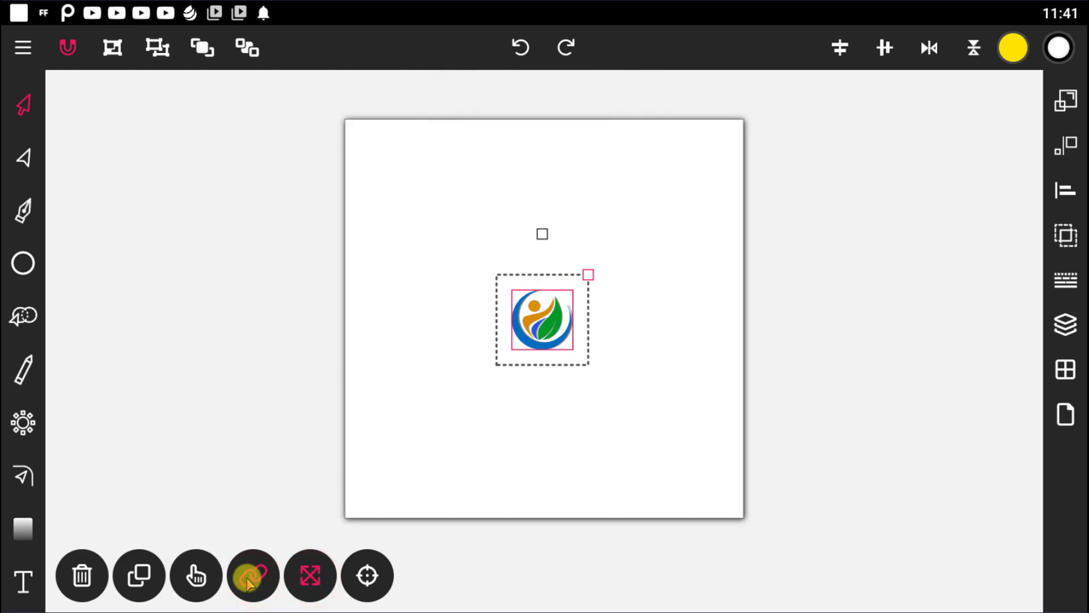
pyautogui.click(589, 276)
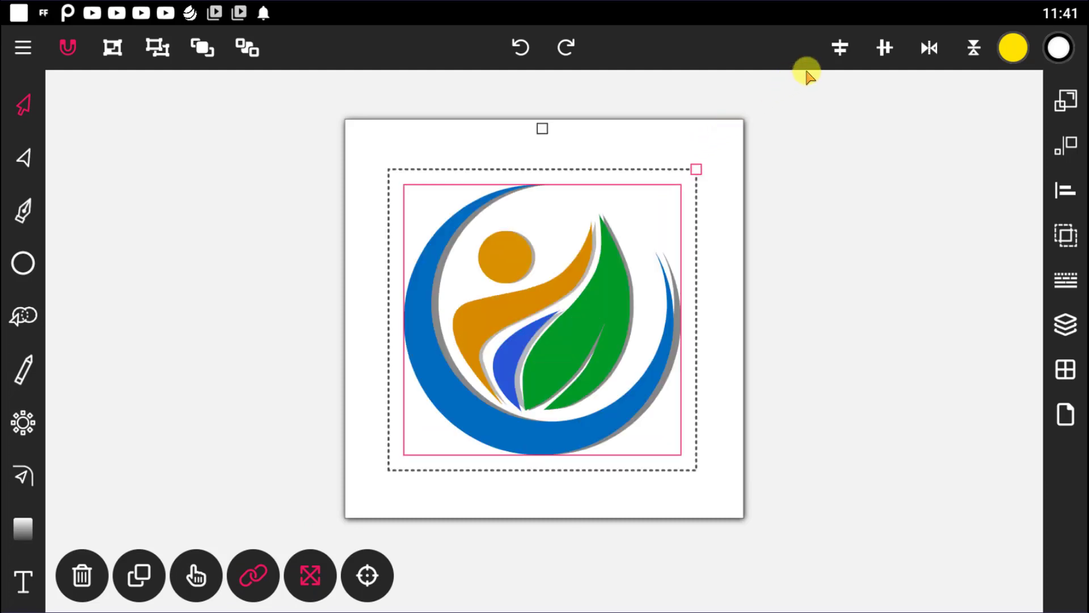
pyautogui.click(698, 167)
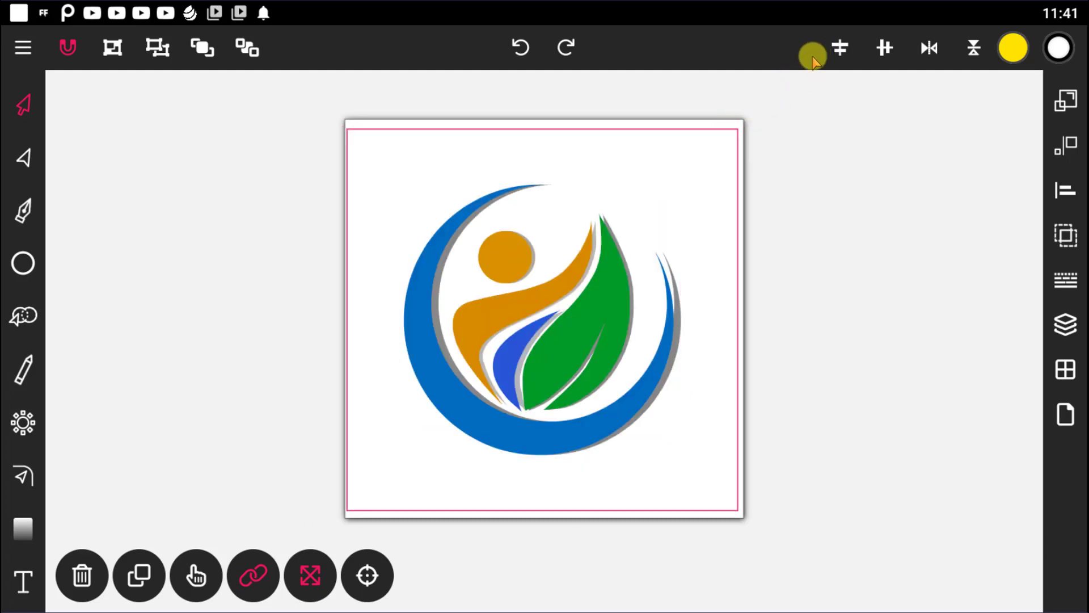
pyautogui.moveTo(753, 114); pyautogui.dragTo(732, 139)
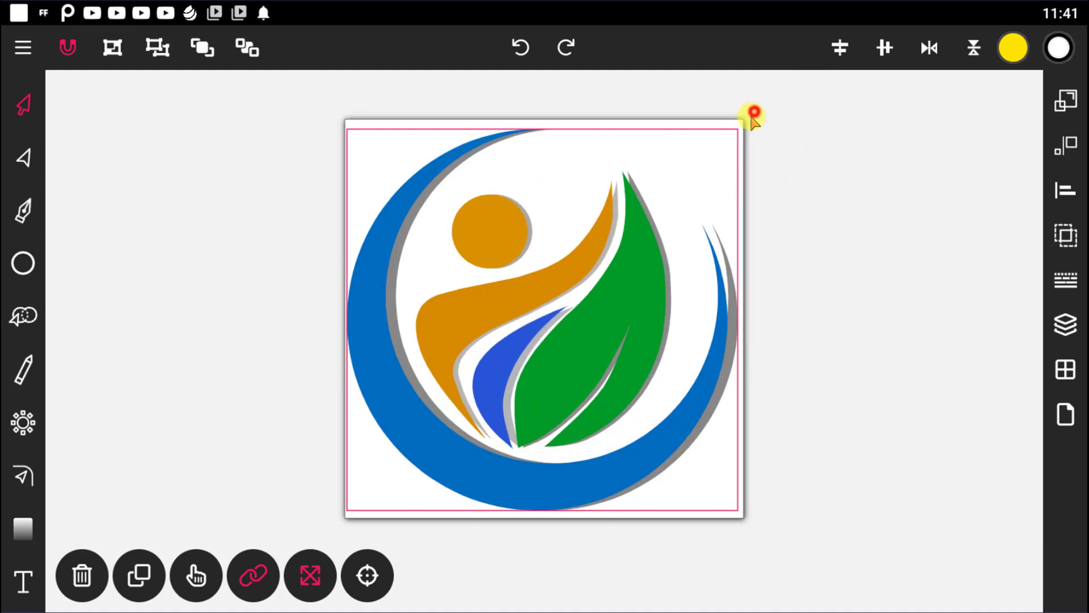
pyautogui.click(833, 277)
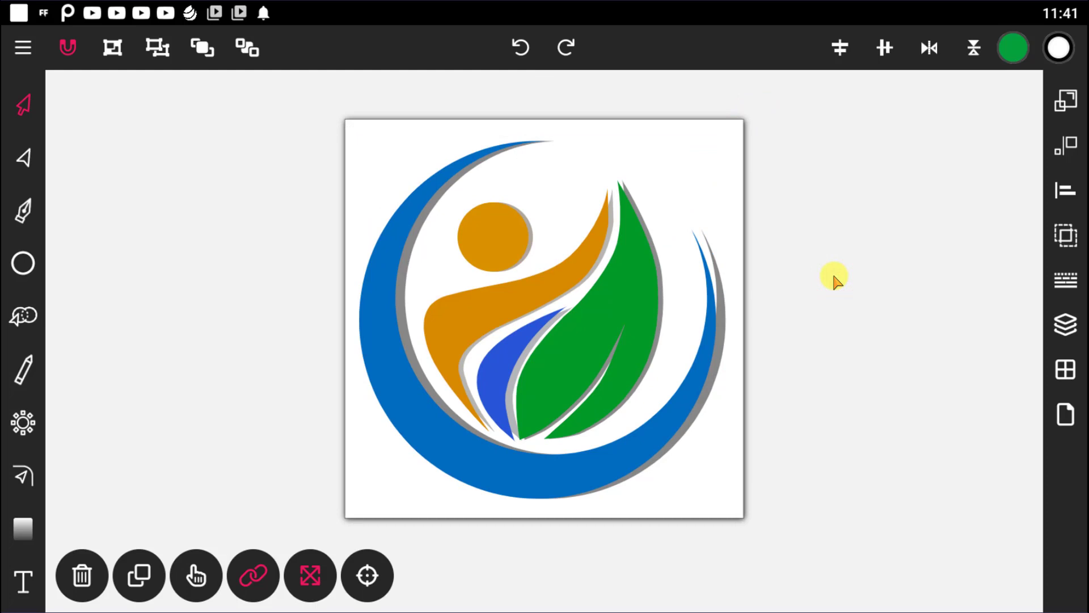
pyautogui.click(23, 48)
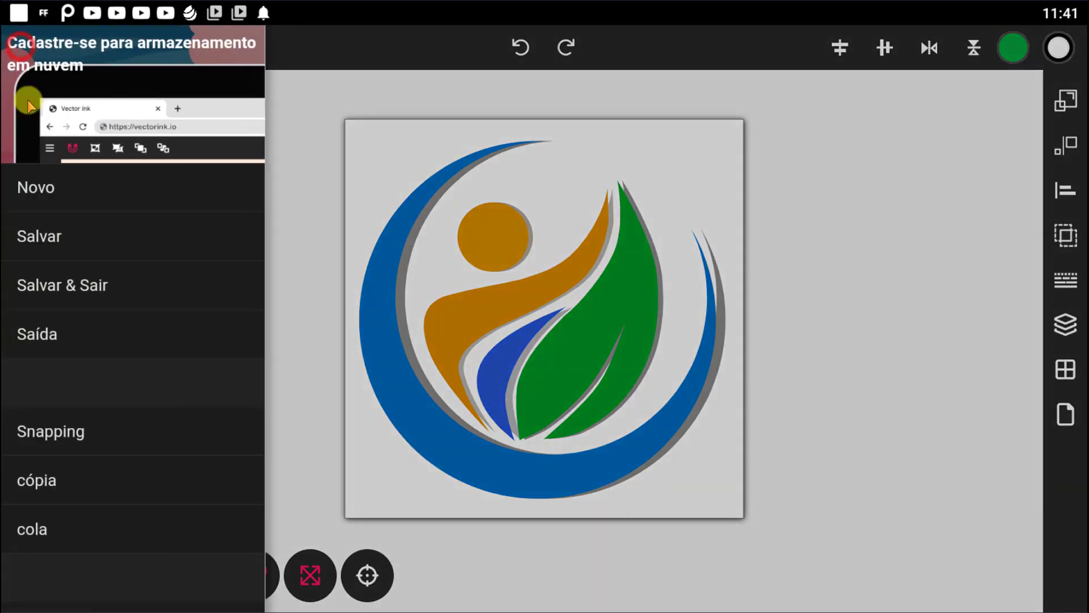
# Save the logo document, then bring up Exportação settings from the main menu
pyautogui.click(37, 238)
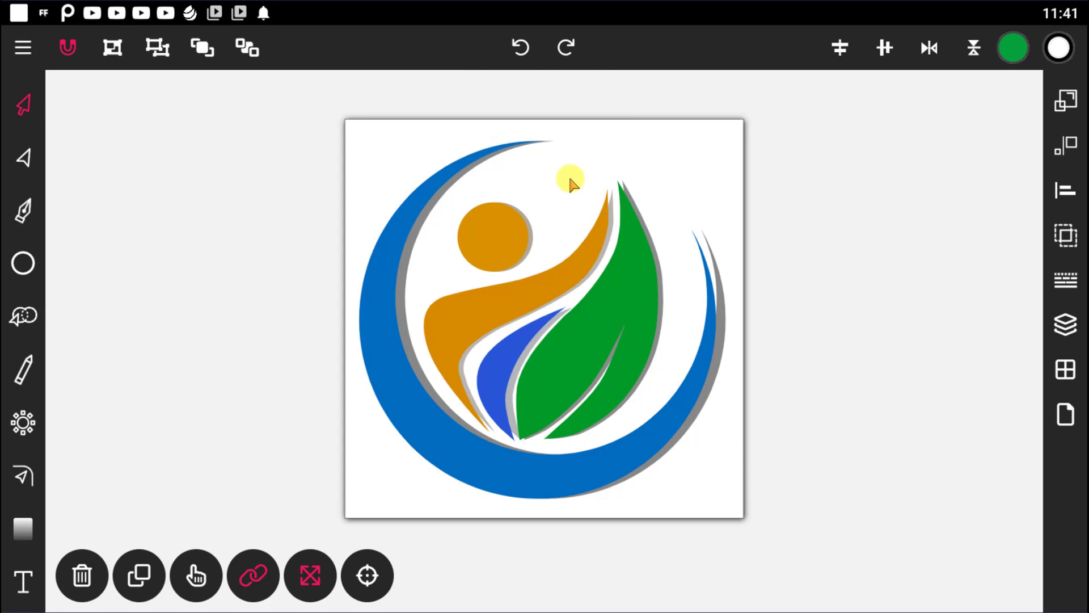
pyautogui.click(20, 52)
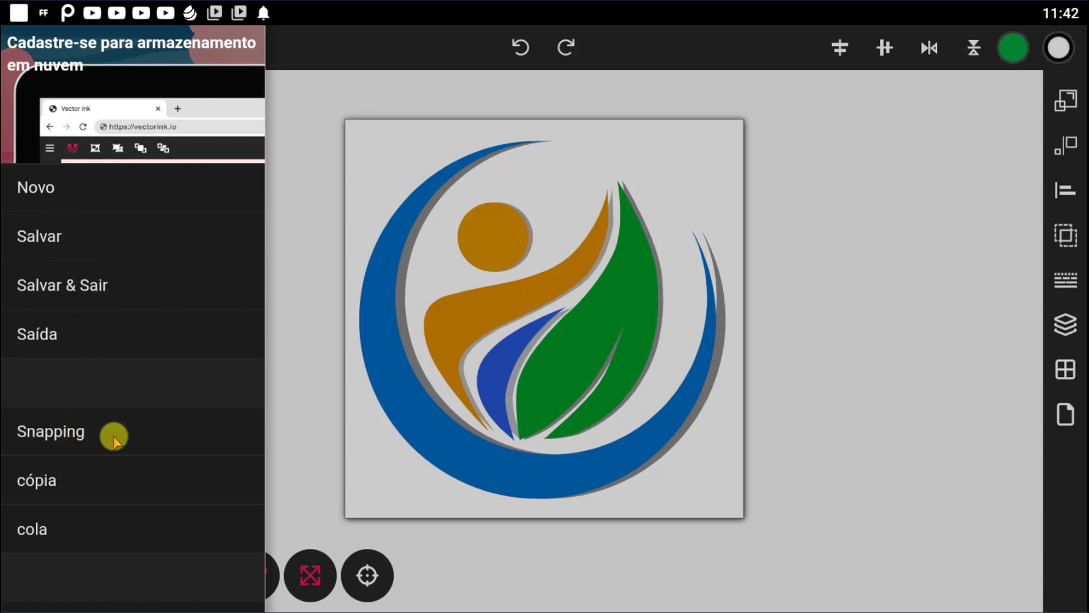
pyautogui.scroll(-5, 114, 437)
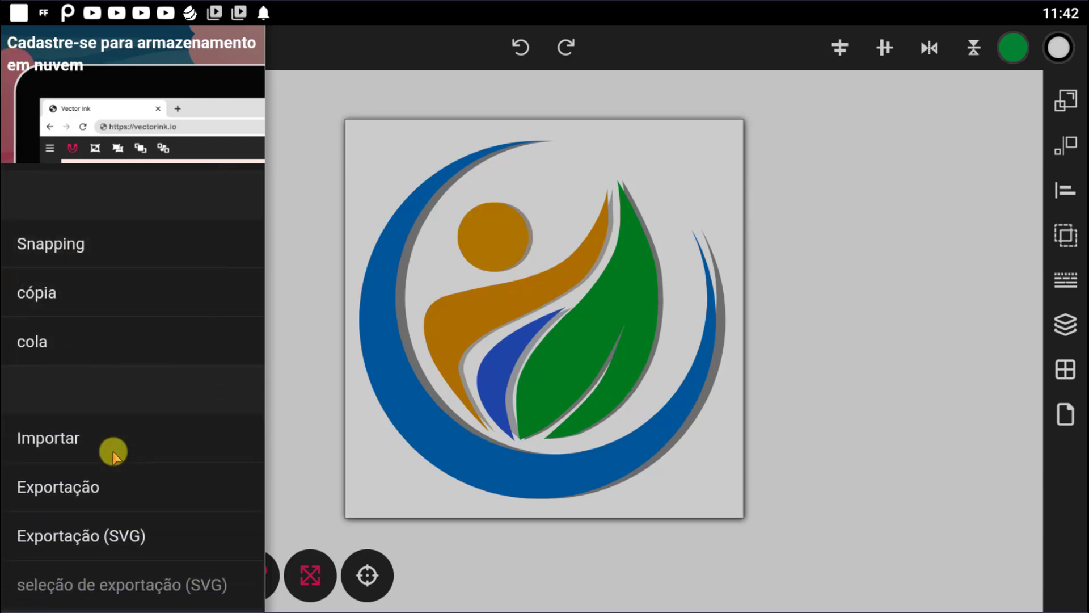
pyautogui.scroll(5, 113, 452)
pyautogui.scroll(-5, 113, 452)
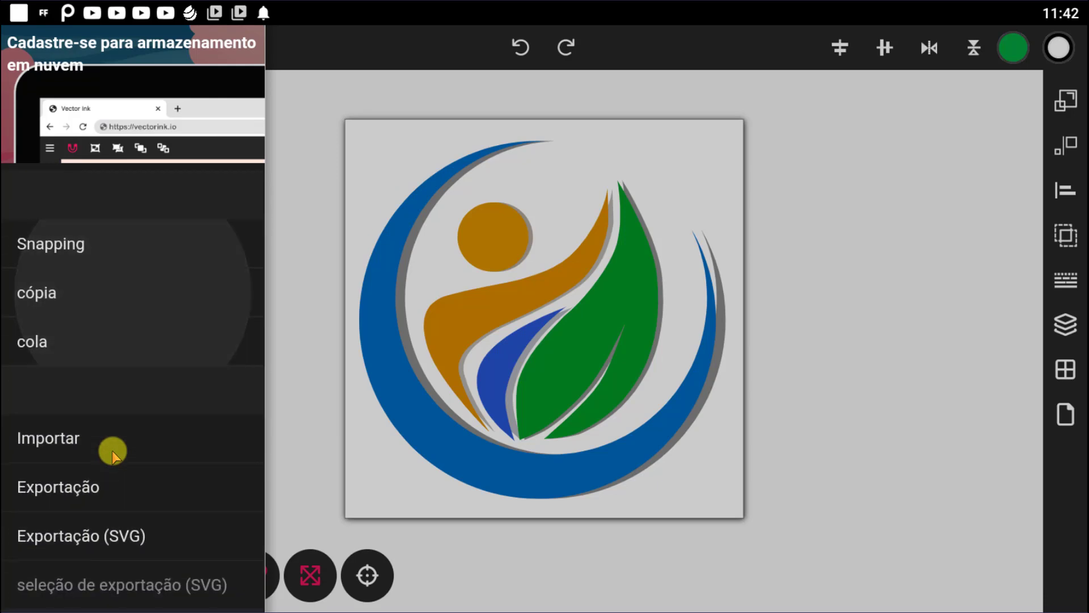
pyautogui.scroll(-1, 112, 451)
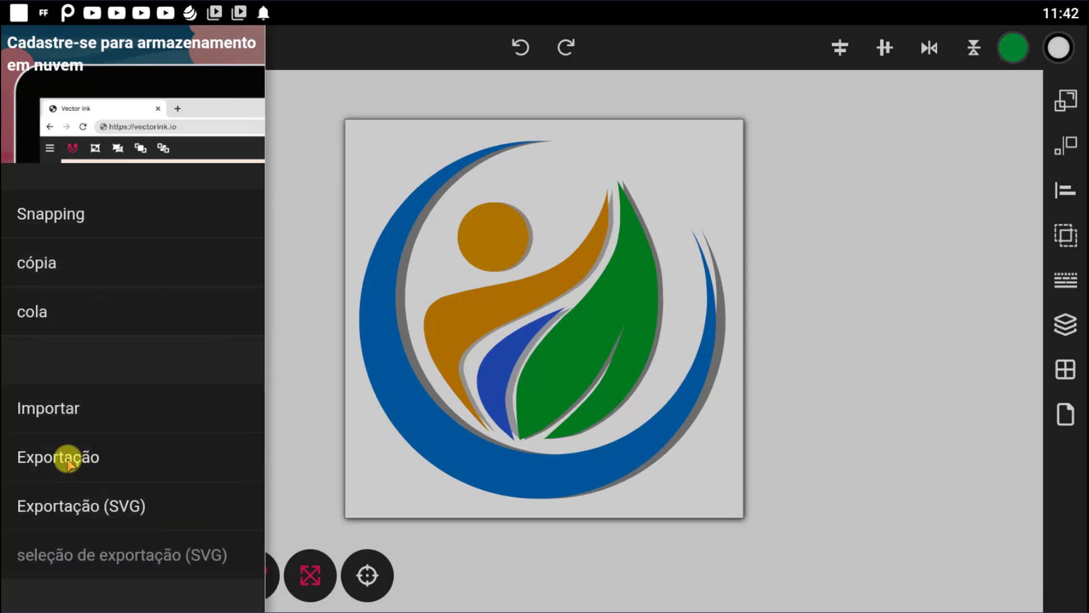
pyautogui.click(43, 458)
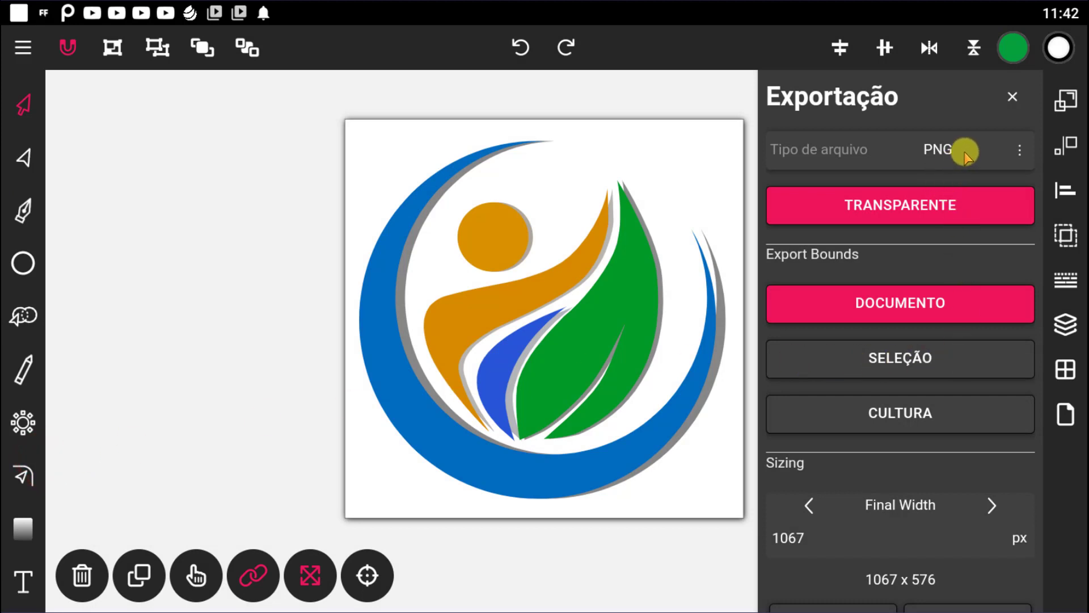
# Keep PNG as the export file type for a 4000 × 4000 px output
pyautogui.click(1019, 149)
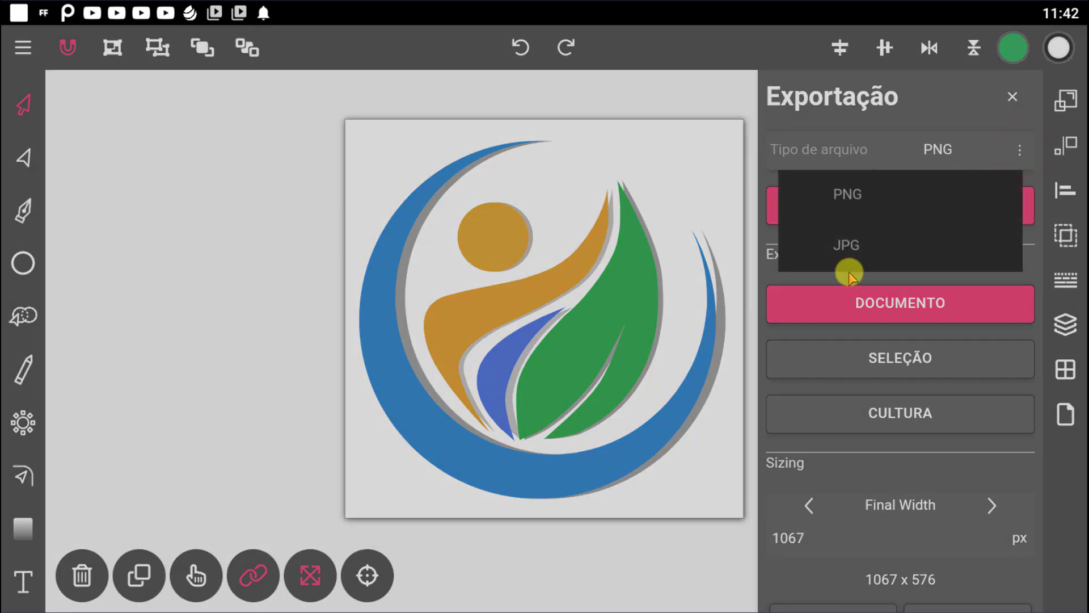
pyautogui.click(851, 192)
pyautogui.click(787, 550)
pyautogui.write('4000')
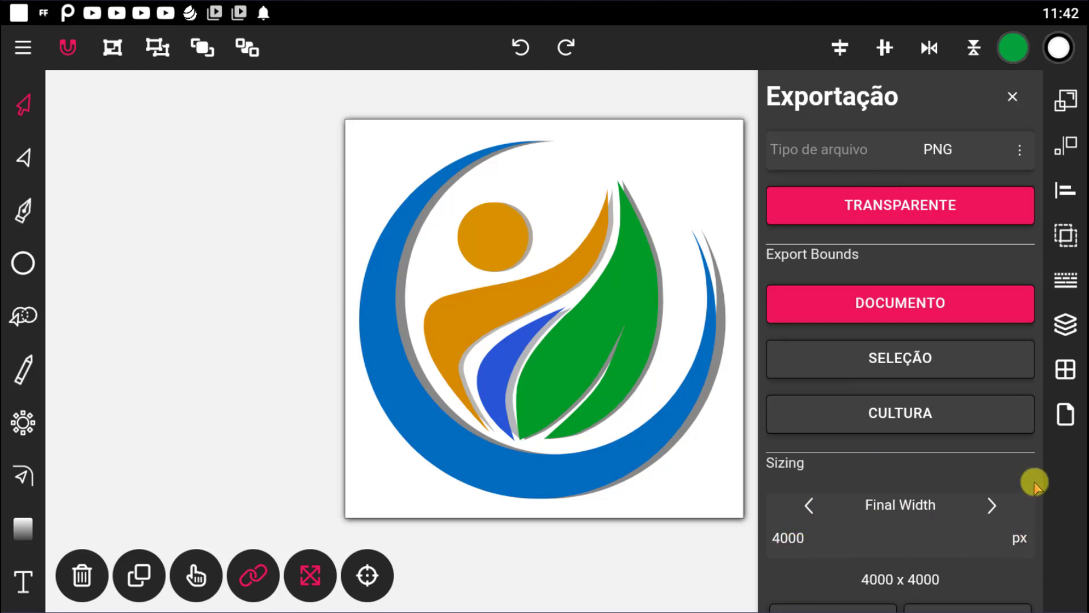
pyautogui.click(719, 49)
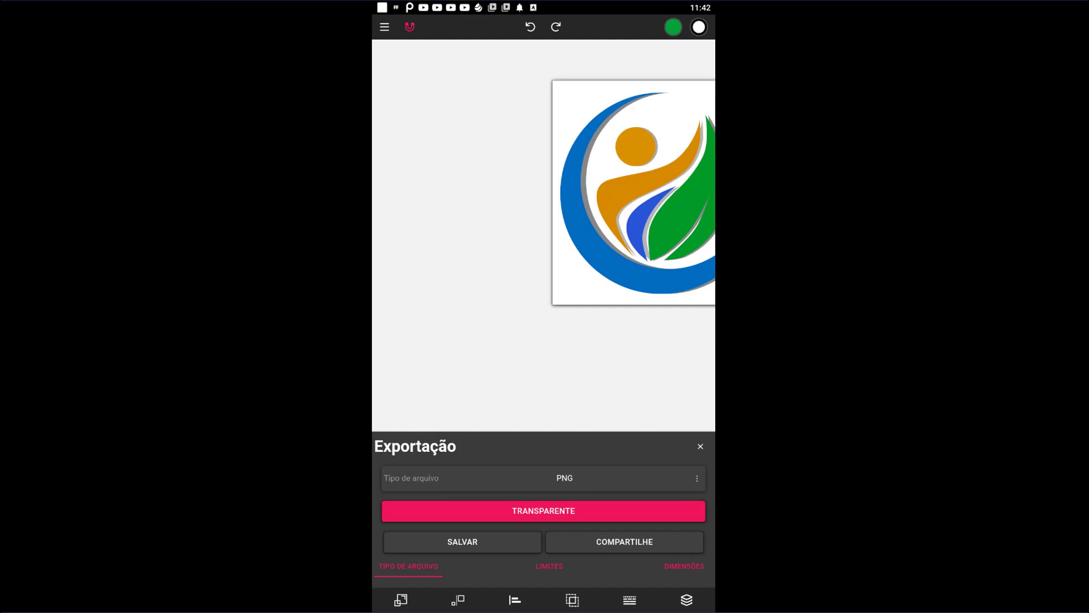
# Save the transparent PNG to the device's photos, granting file access when asked
pyautogui.click(462, 229)
pyautogui.click(475, 232)
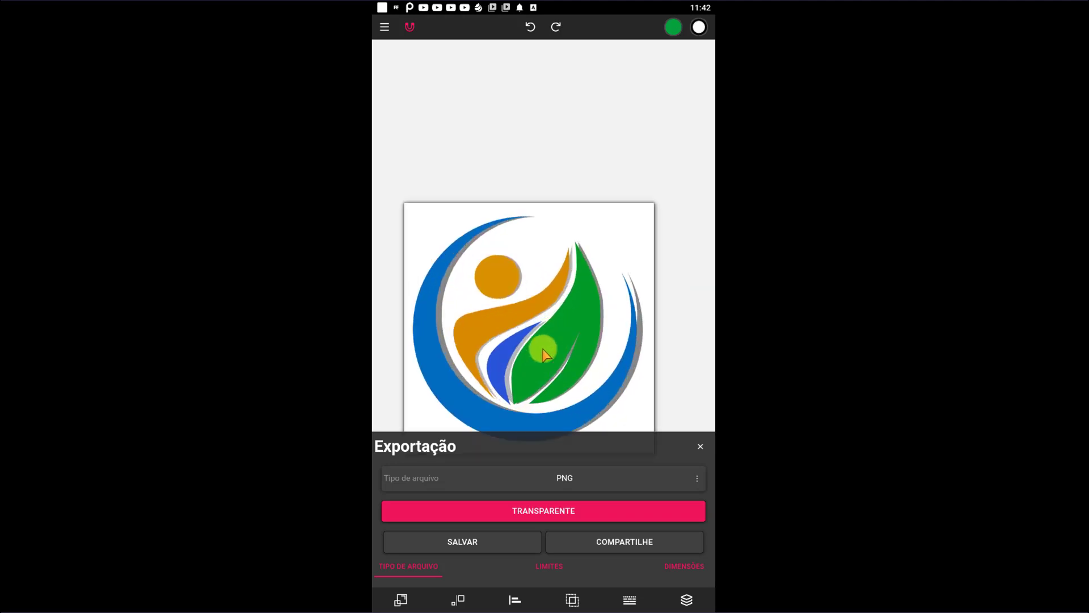
pyautogui.click(556, 352)
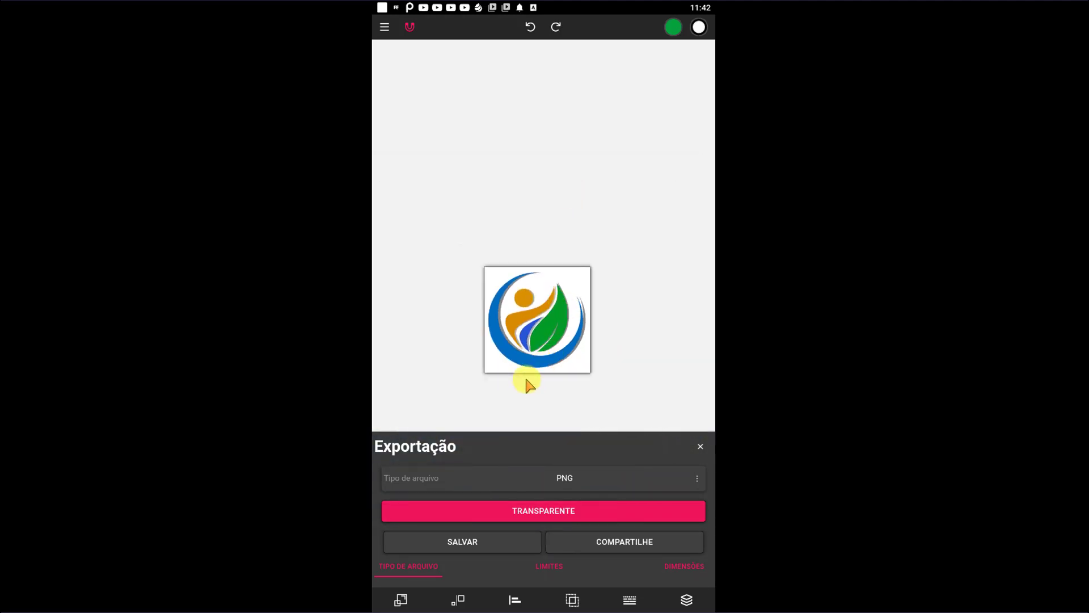
pyautogui.click(526, 349)
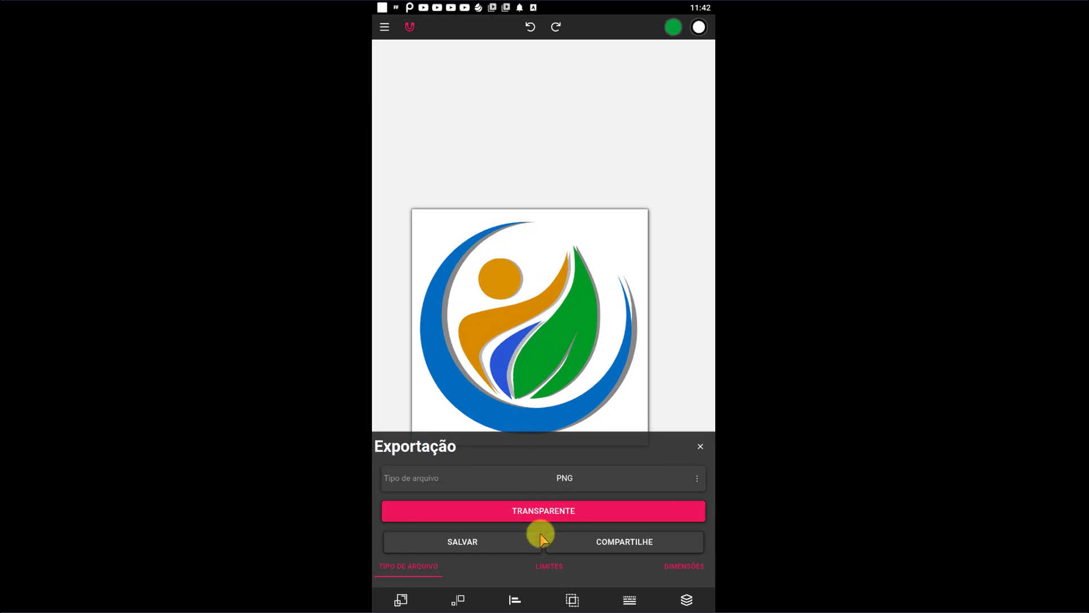
pyautogui.click(469, 541)
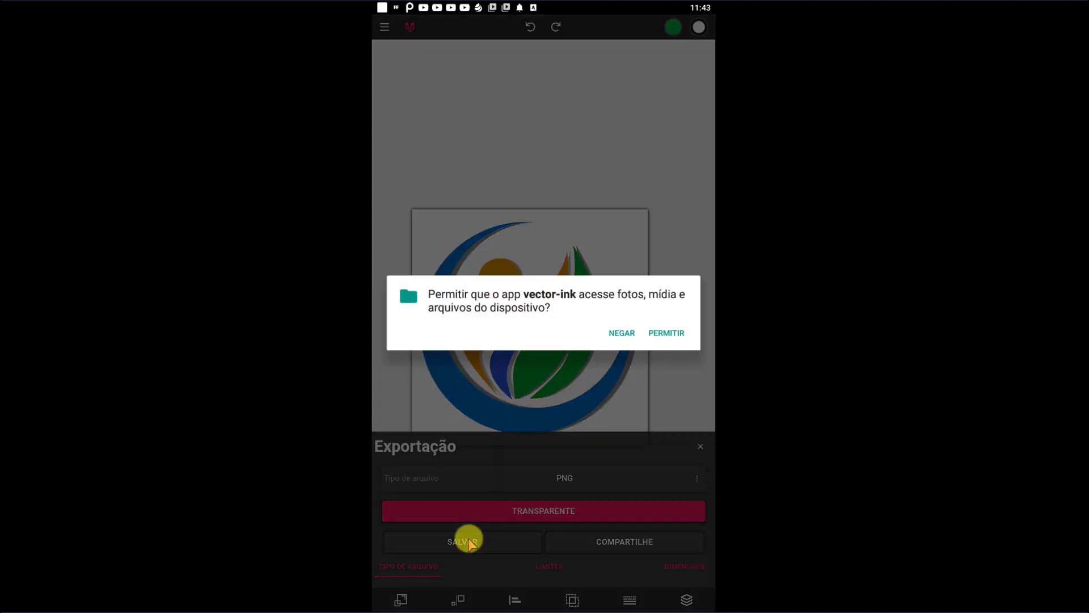
pyautogui.click(666, 334)
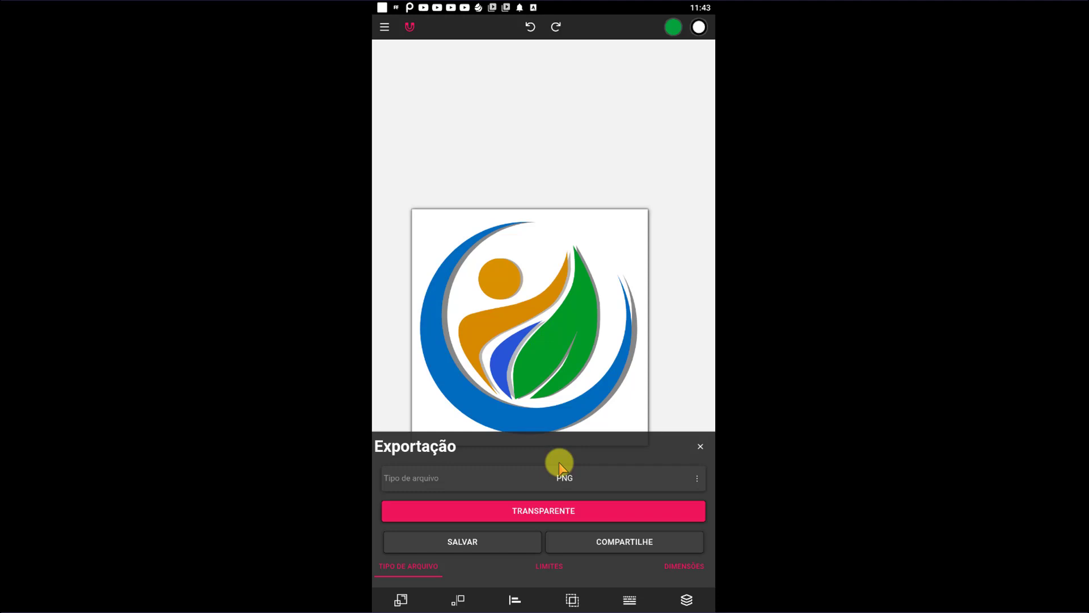
# Start an SVG export of the logo via Exportação (SVG) in the main menu
pyautogui.click(385, 26)
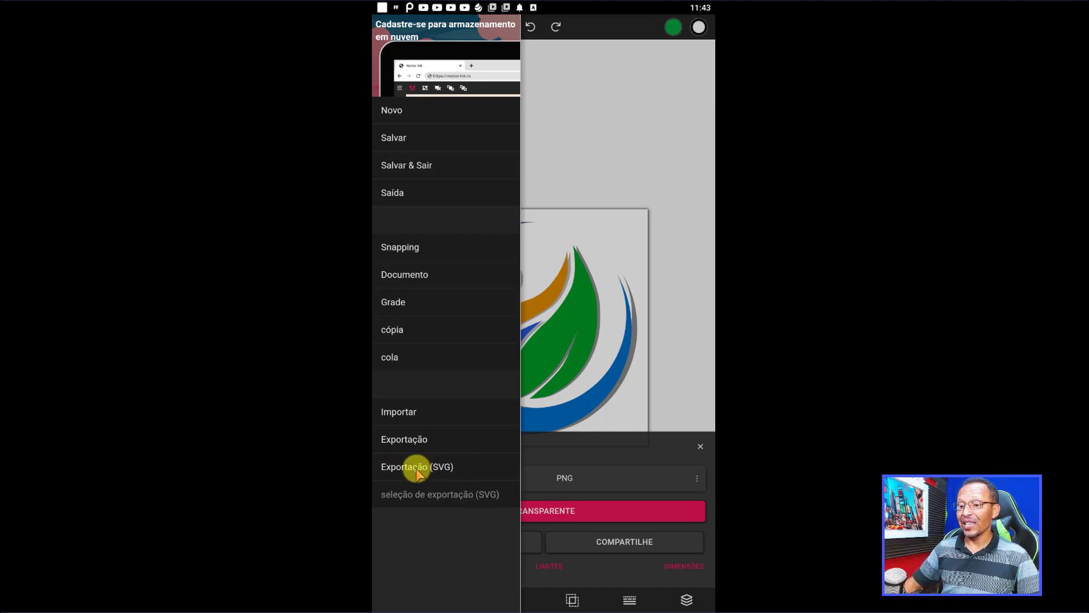
pyautogui.click(416, 471)
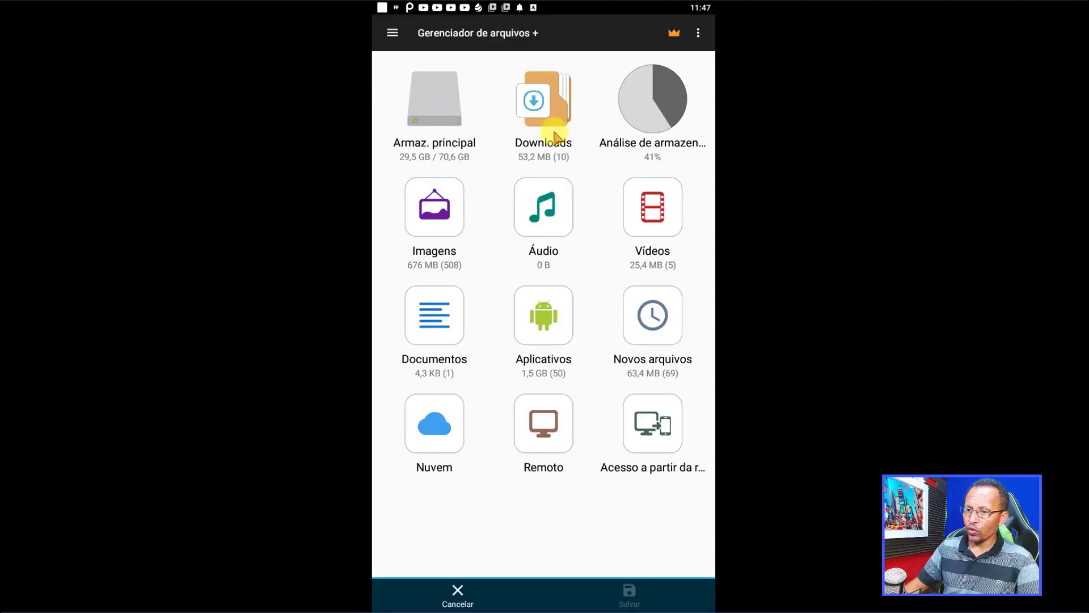
# Save the SVG as download.svg in the Logos folder of main storage
pyautogui.click(452, 101)
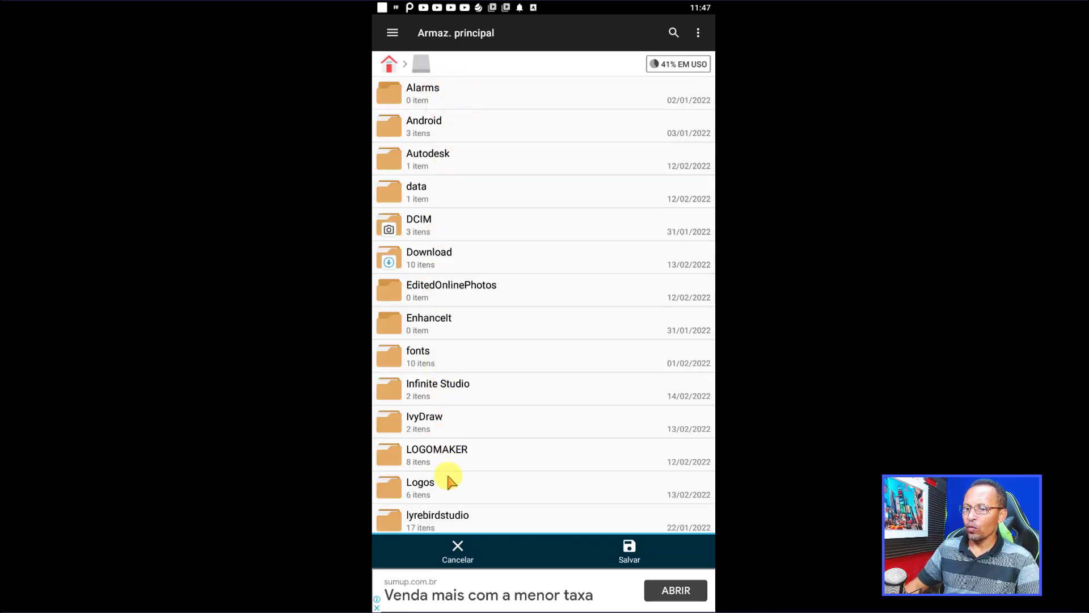
pyautogui.moveTo(445, 495); pyautogui.dragTo(427, 359)
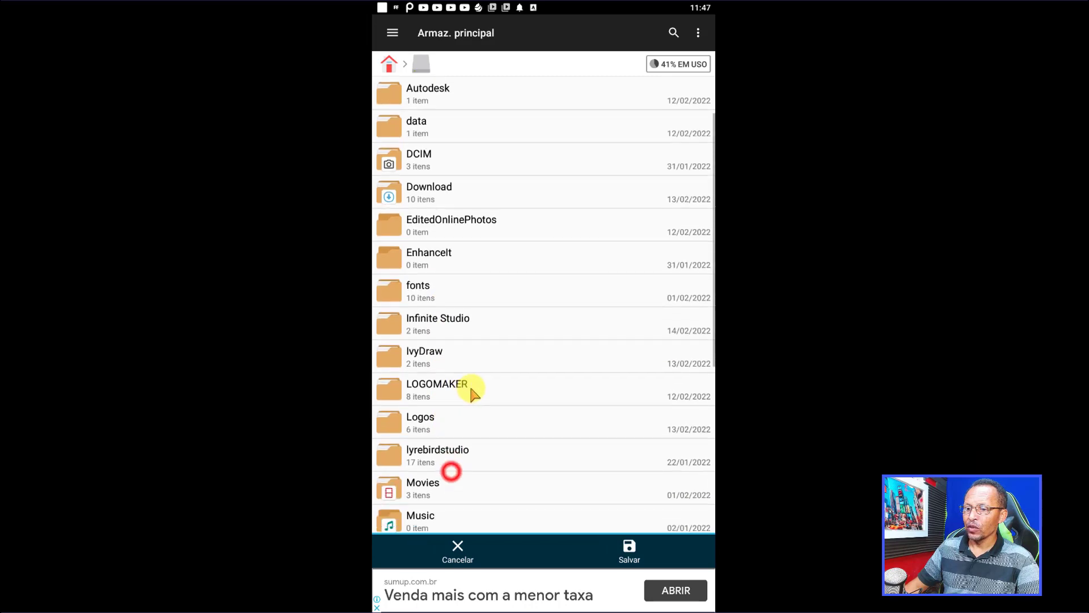
pyautogui.click(427, 359)
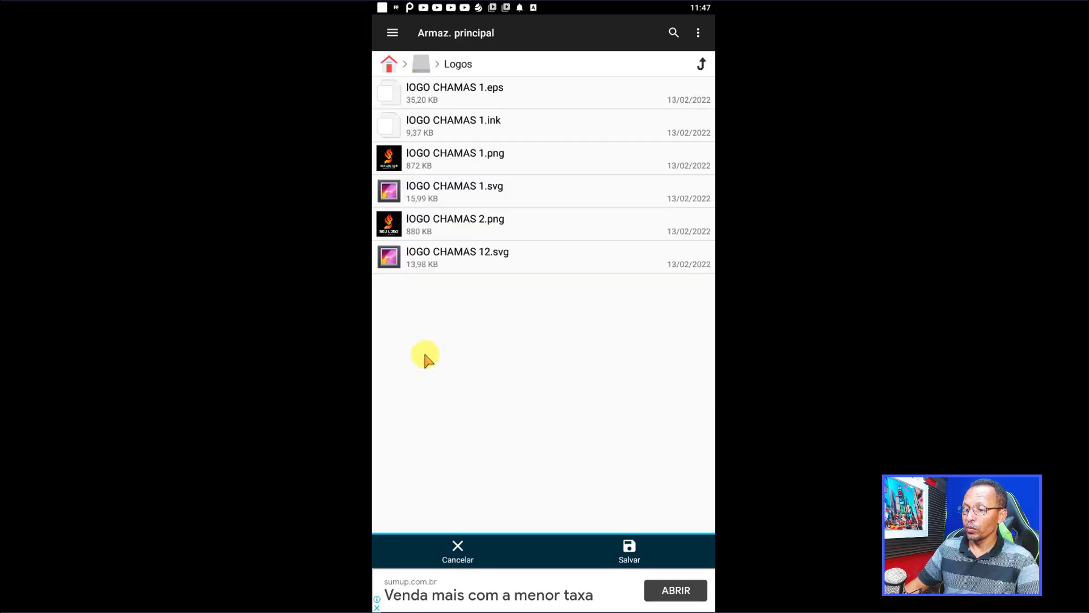
pyautogui.click(631, 548)
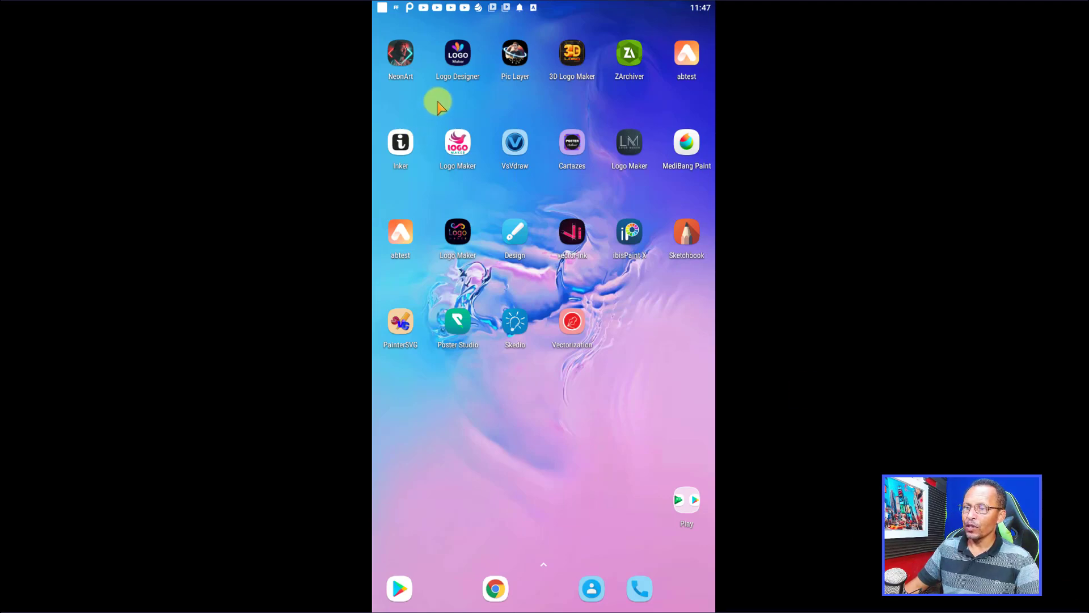
# View download.svg full-screen from Galeria's Logos album with the bars hidden
pyautogui.moveTo(650, 324)
pyautogui.mouseDown()
pyautogui.moveTo(426, 253)
pyautogui.moveTo(653, 267)
pyautogui.mouseUp()
pyautogui.moveTo(443, 381); pyautogui.dragTo(652, 386)
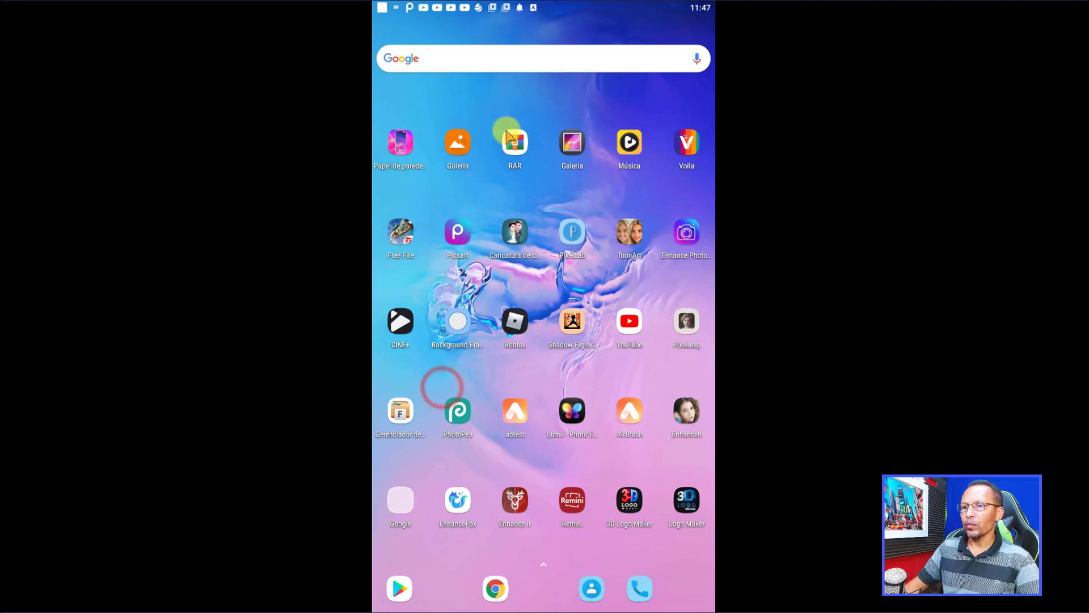
pyautogui.click(454, 149)
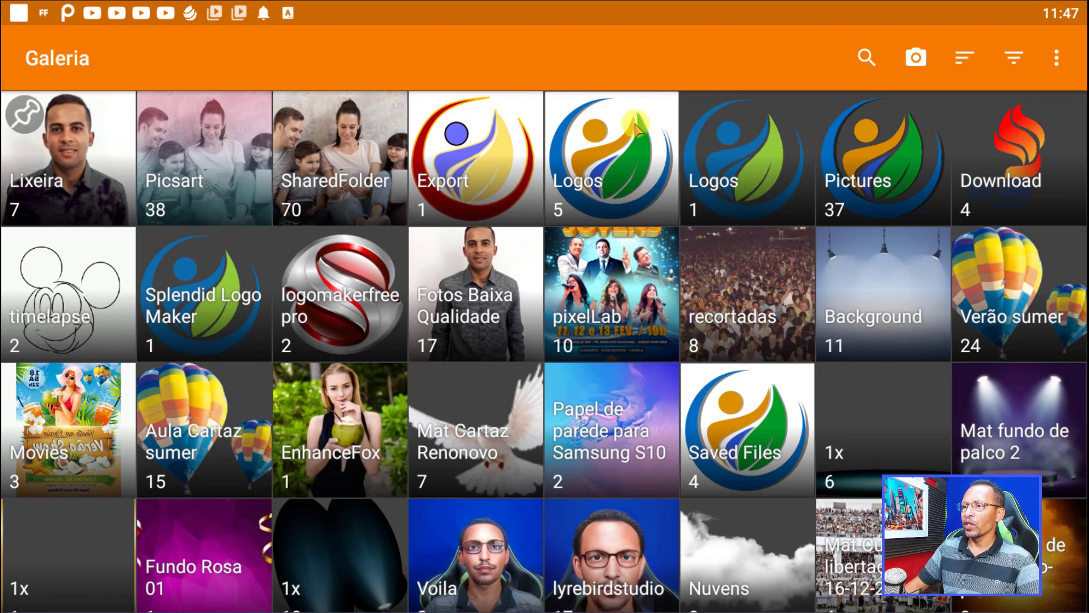
pyautogui.click(601, 149)
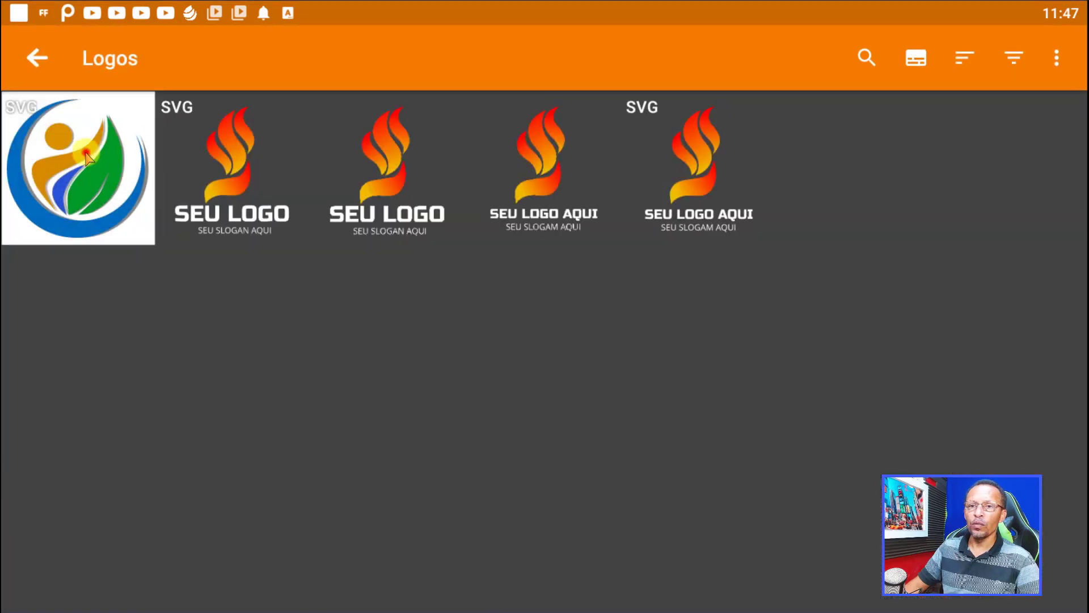
pyautogui.click(85, 152)
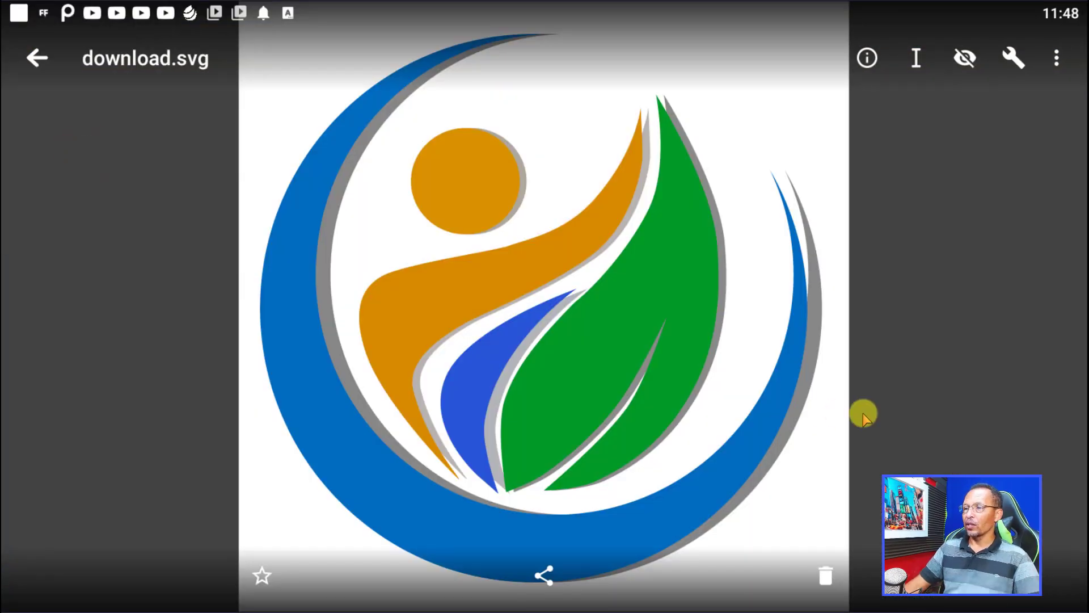
pyautogui.click(898, 415)
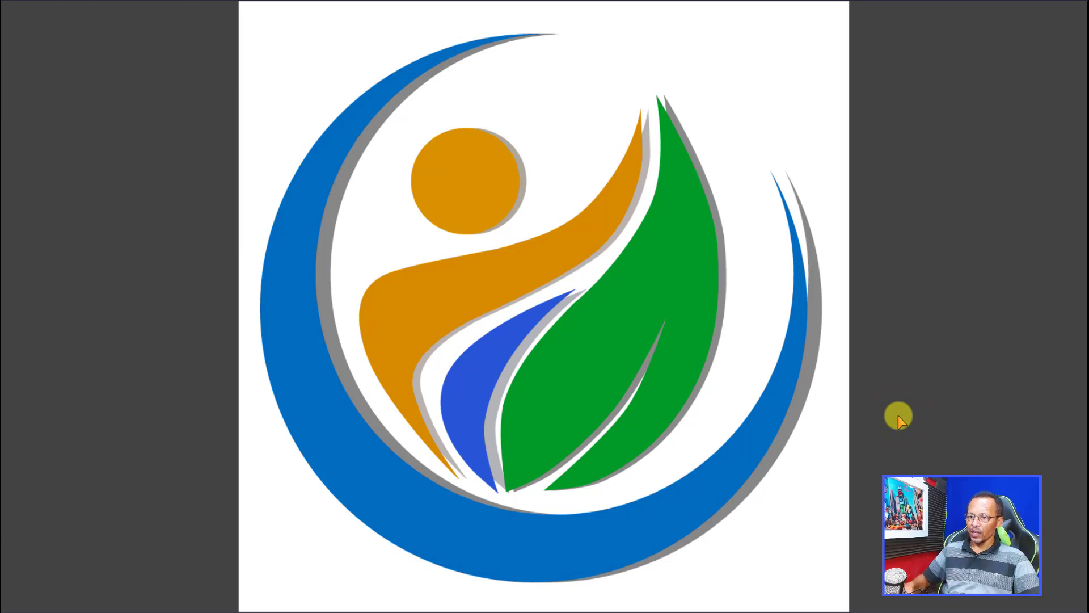